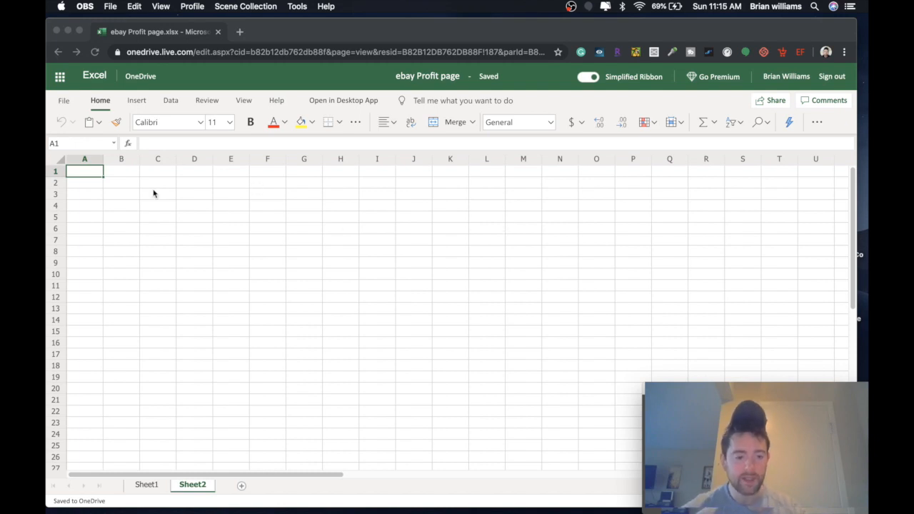
Check the column headings on Sheet1 and enter the heading "date" in cell A1 of Sheet2.
{"action": "left_click", "coordinate": [154, 490]}
{"action": "left_click", "coordinate": [149, 485]}
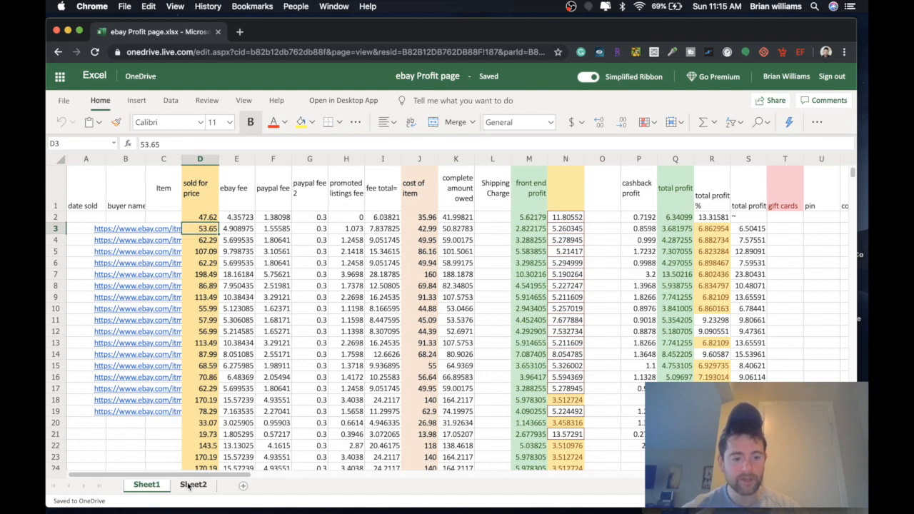
{"action": "left_click", "coordinate": [190, 485]}
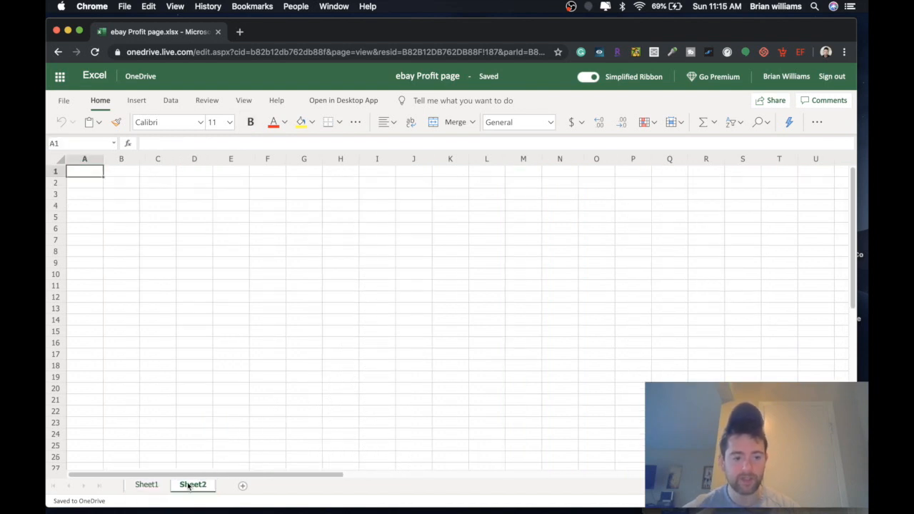
{"action": "double_click", "coordinate": [86, 170]}
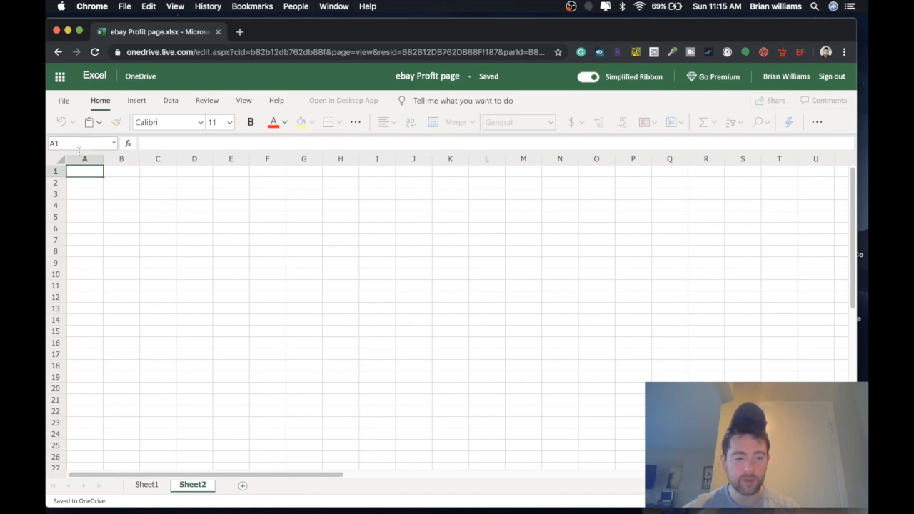
{"action": "type", "text": "date"}
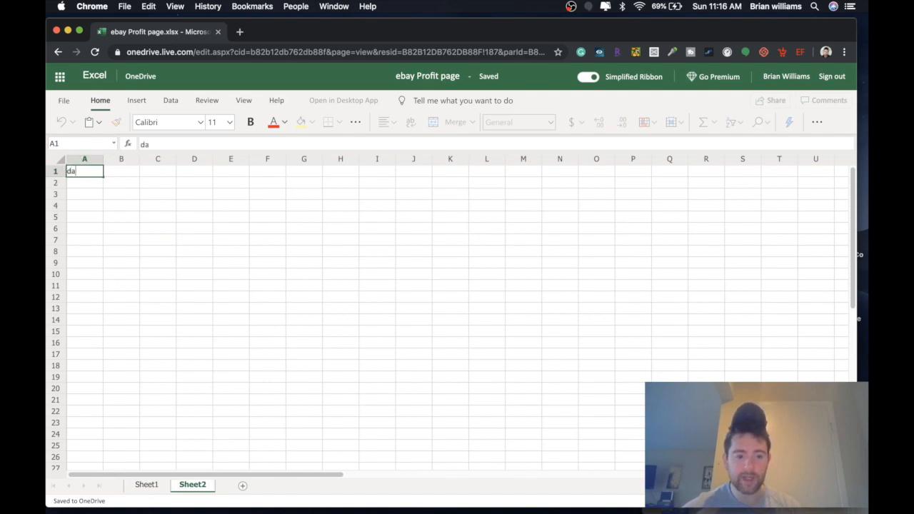
Enter the heading "buyer name" in cell B1 of Sheet2.
{"action": "left_click", "coordinate": [131, 172]}
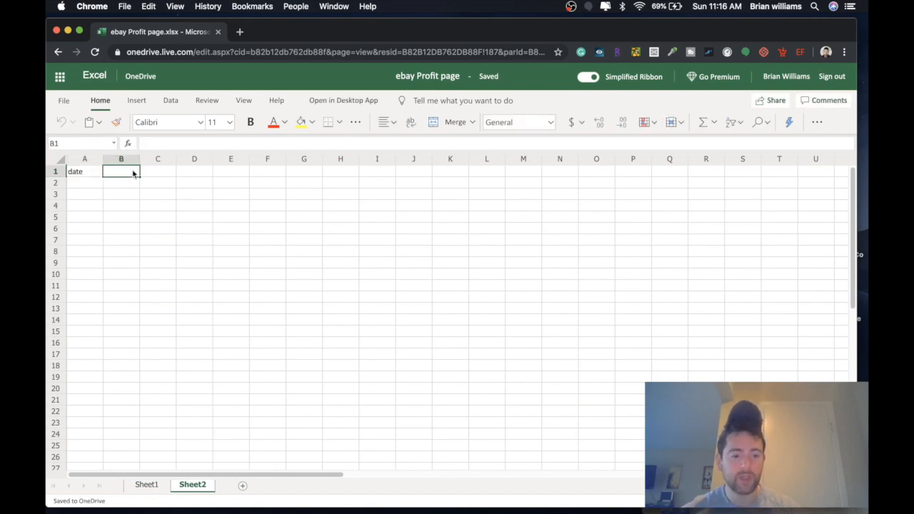
{"action": "double_click", "coordinate": [133, 172]}
{"action": "type", "text": "buyer name"}
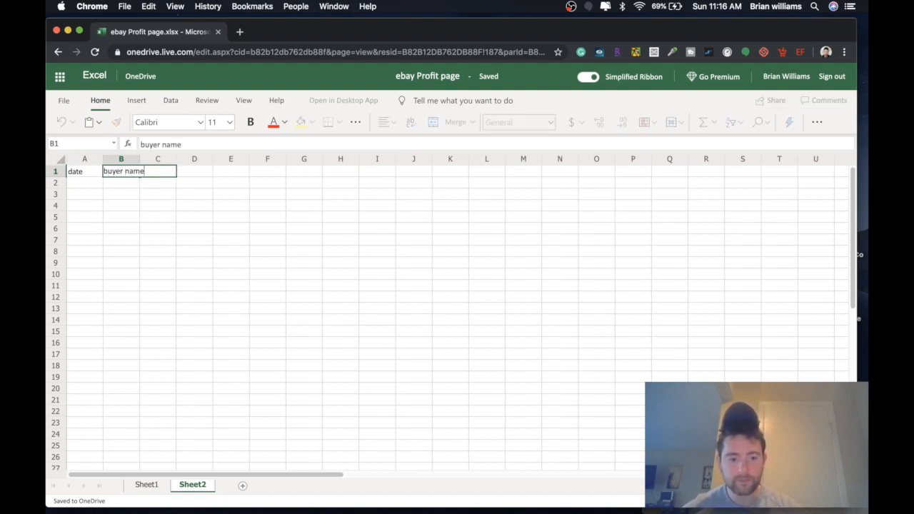
{"action": "left_click", "coordinate": [138, 192]}
Look up the third heading on Sheet1 and enter "Item" in cell C1 of Sheet2.
{"action": "left_click", "coordinate": [167, 176]}
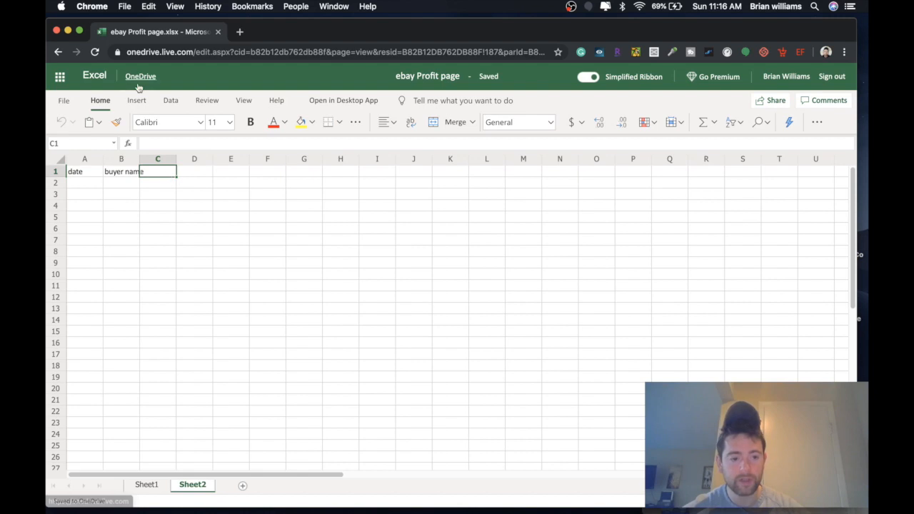
{"action": "left_click", "coordinate": [150, 485]}
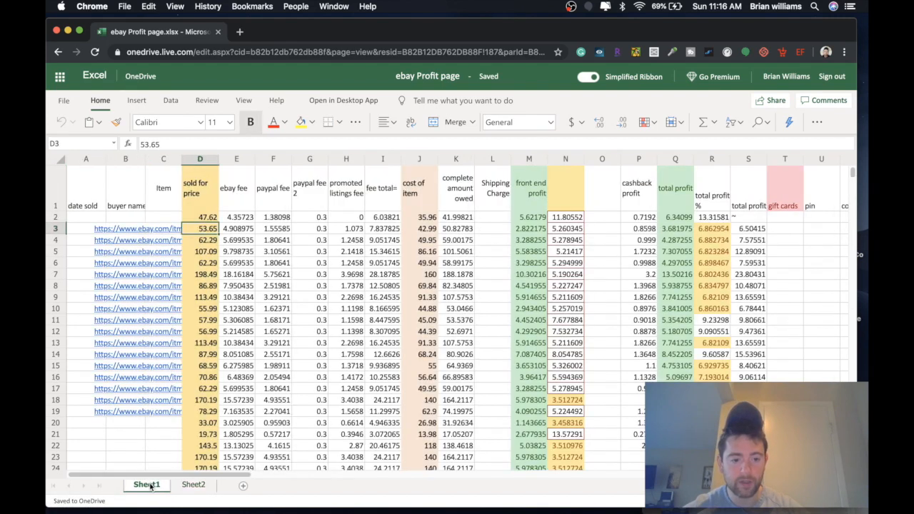
{"action": "left_click", "coordinate": [191, 485]}
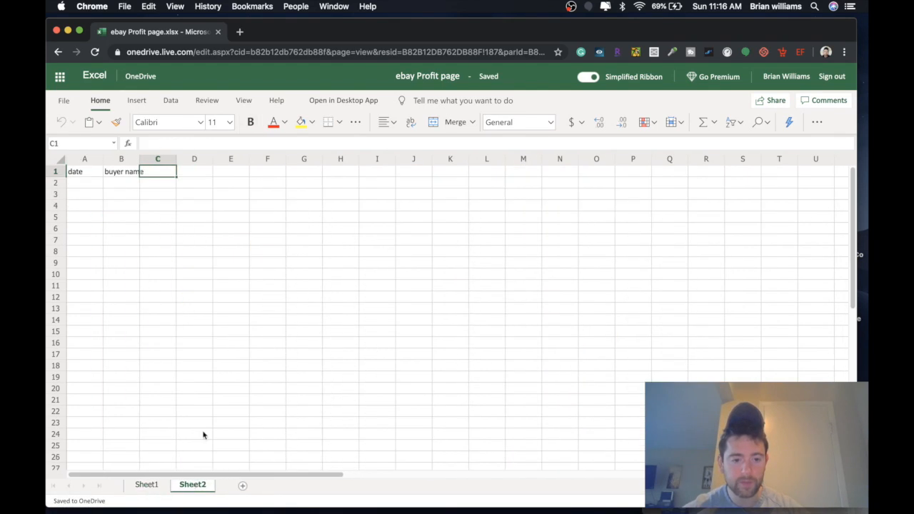
{"action": "double_click", "coordinate": [157, 172]}
{"action": "type", "text": "Item"}
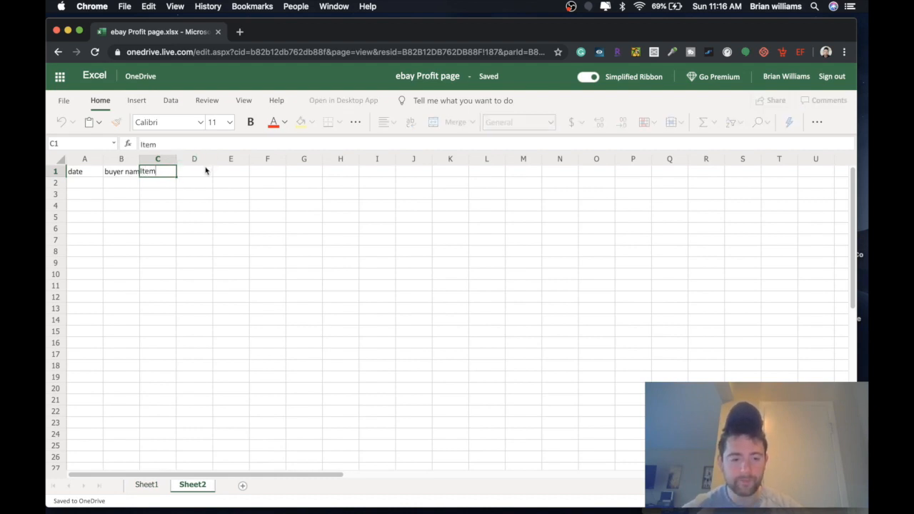
Look up the fourth heading on Sheet1 and enter "sold for price" in cell D1 of Sheet2.
{"action": "left_click", "coordinate": [196, 171]}
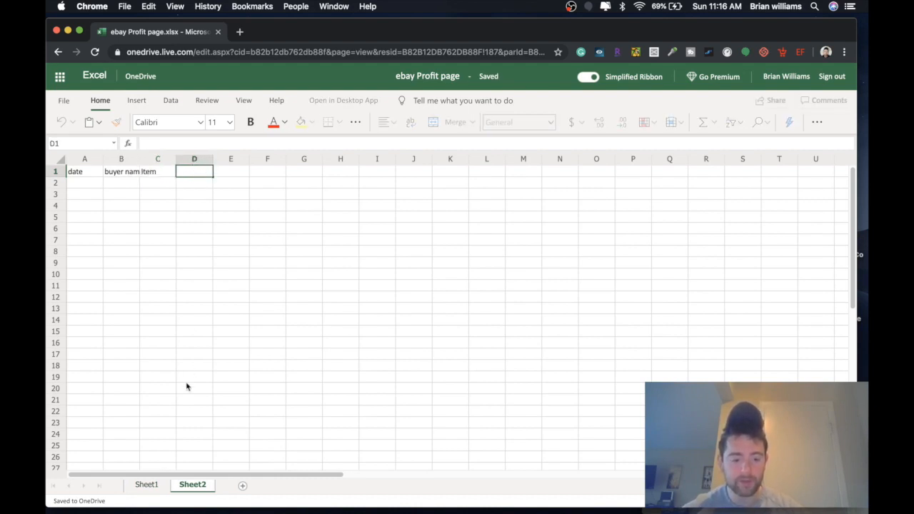
{"action": "left_click", "coordinate": [150, 485]}
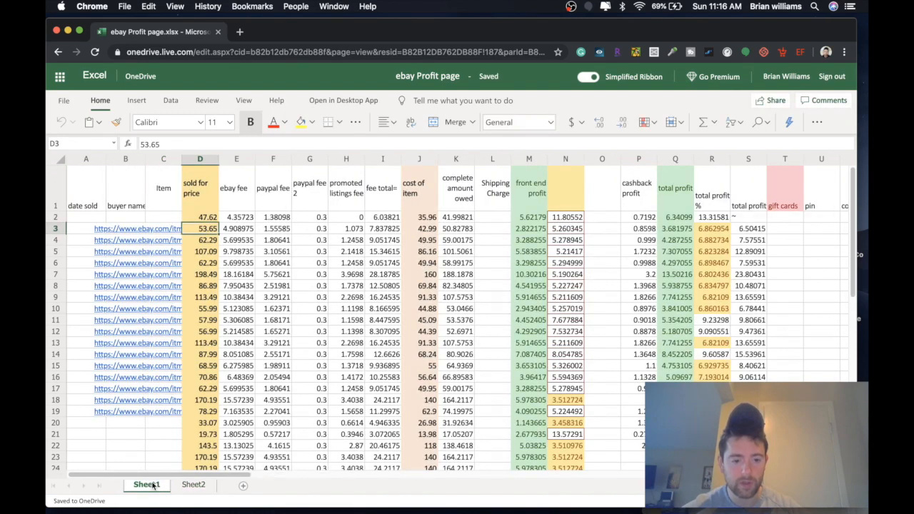
{"action": "left_click", "coordinate": [190, 485]}
{"action": "double_click", "coordinate": [188, 173]}
{"action": "type", "text": "sold for price"}
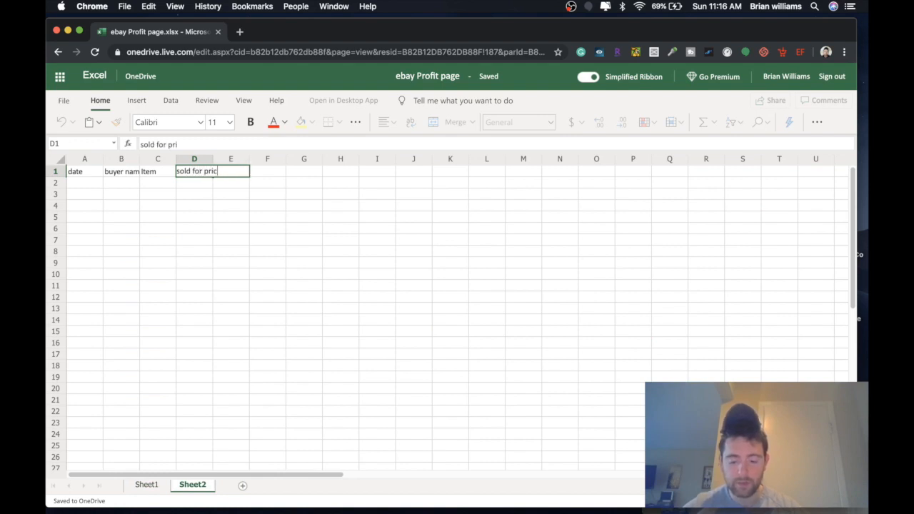
{"action": "left_click", "coordinate": [222, 195]}
Look up the fifth heading on Sheet1 and enter "ebay fee" in cell E1 of Sheet2.
{"action": "double_click", "coordinate": [230, 171]}
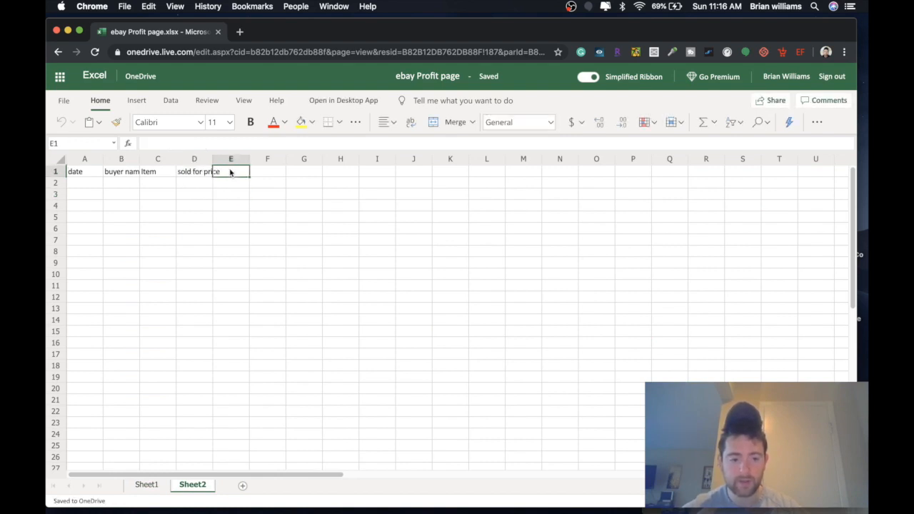
{"action": "left_click", "coordinate": [146, 484]}
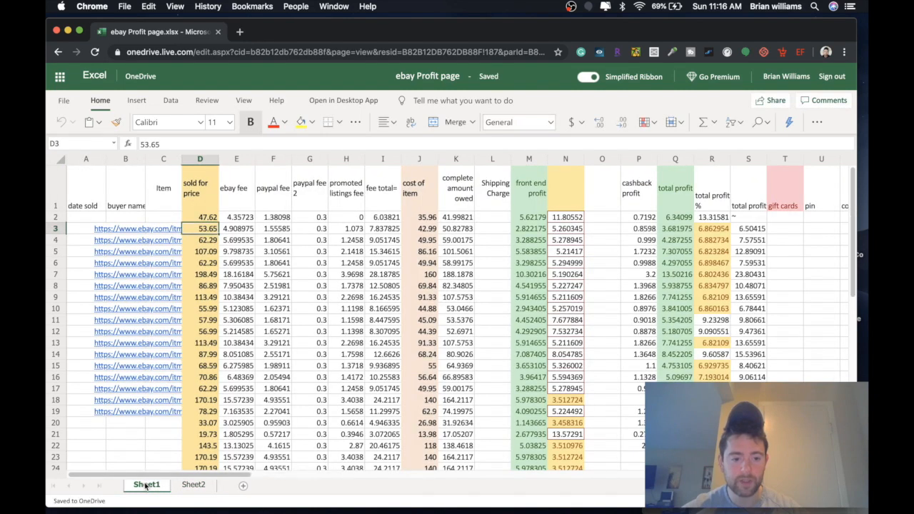
{"action": "left_click", "coordinate": [203, 486]}
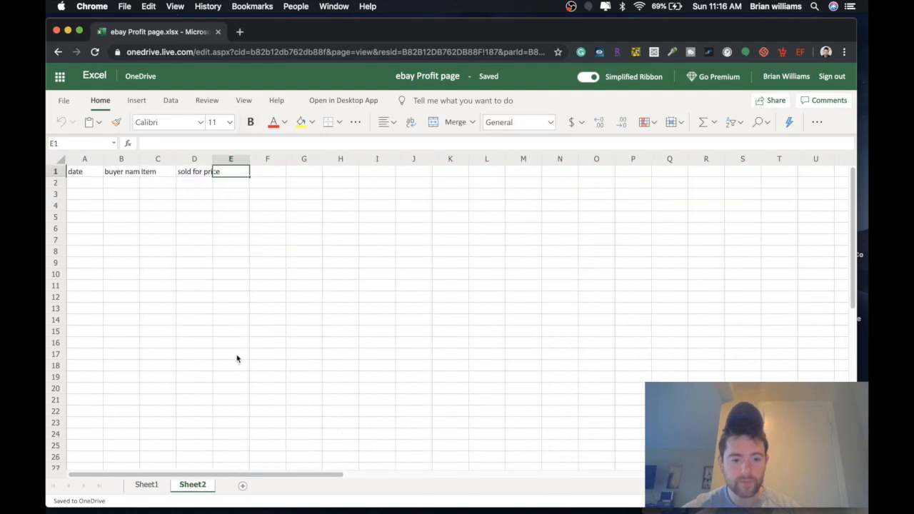
{"action": "double_click", "coordinate": [232, 174]}
{"action": "type", "text": "ebay d"}
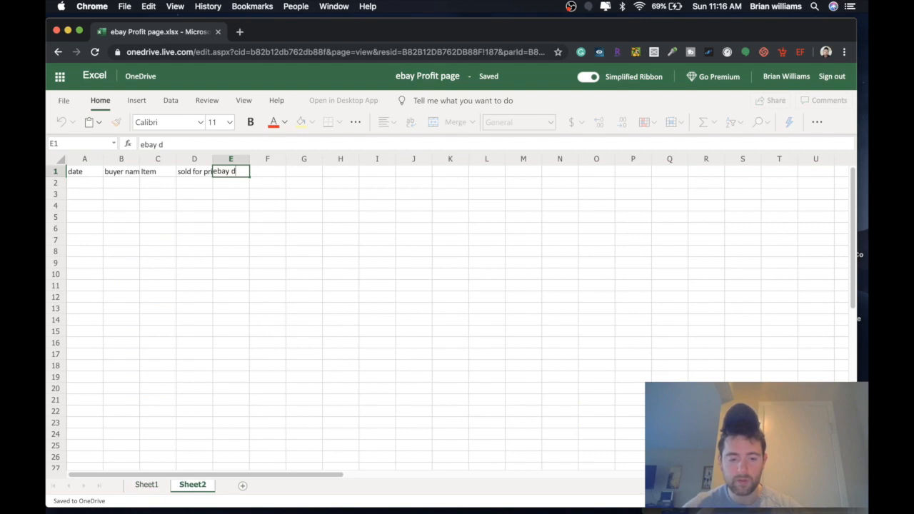
{"action": "key", "text": "BackSpace"}
{"action": "type", "text": "fee"}
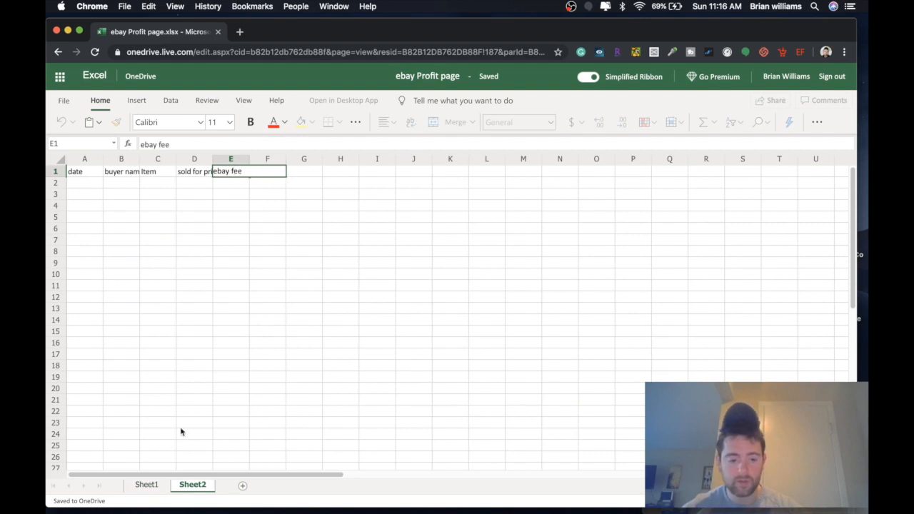
Look up the sixth heading on Sheet1 and enter "paypal 1" in cell F1 of Sheet2.
{"action": "left_click", "coordinate": [152, 488]}
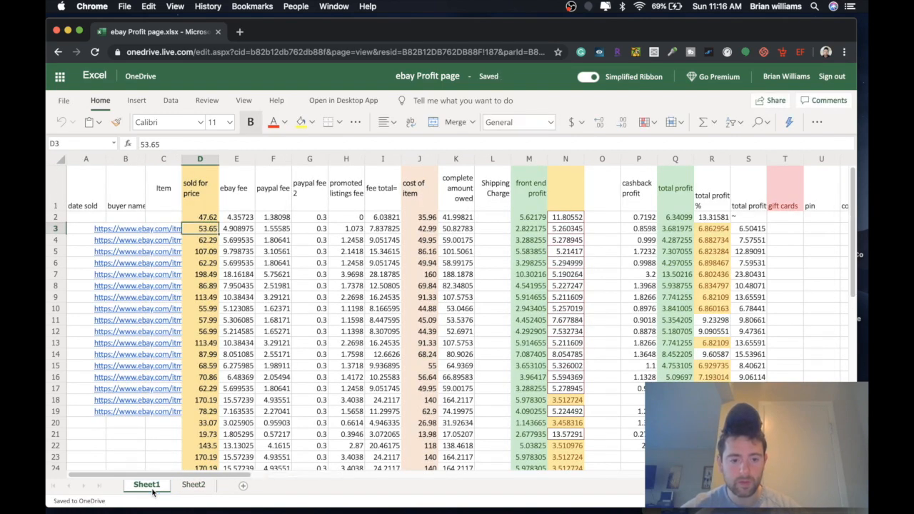
{"action": "left_click", "coordinate": [204, 487]}
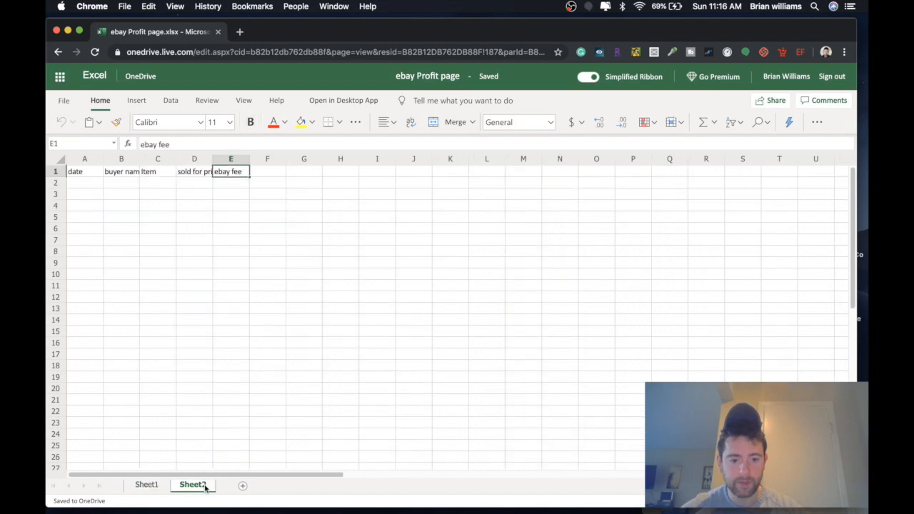
{"action": "left_click", "coordinate": [265, 173]}
{"action": "type", "text": "pay"}
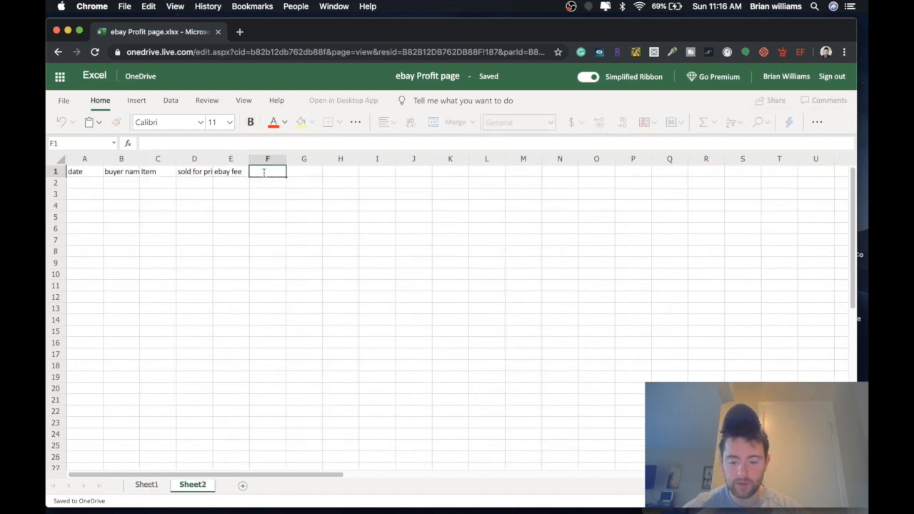
{"action": "type", "text": "pal "}
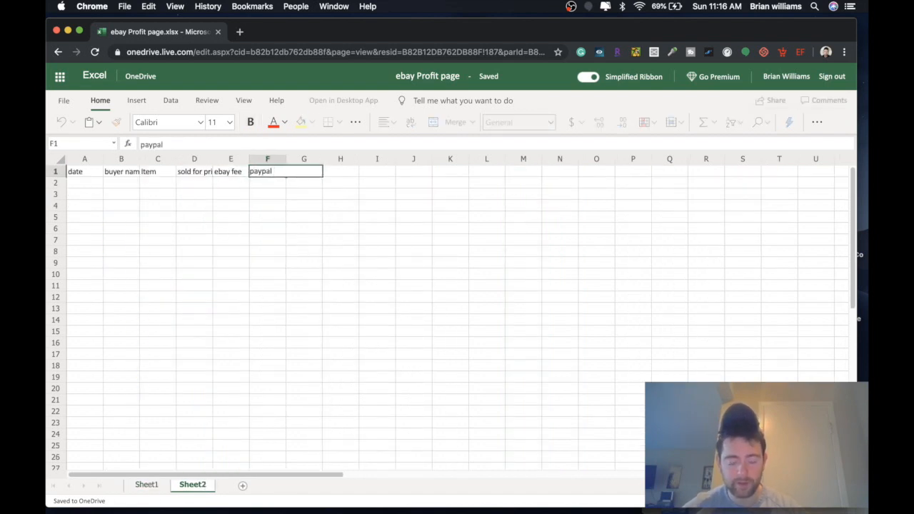
{"action": "type", "text": "1"}
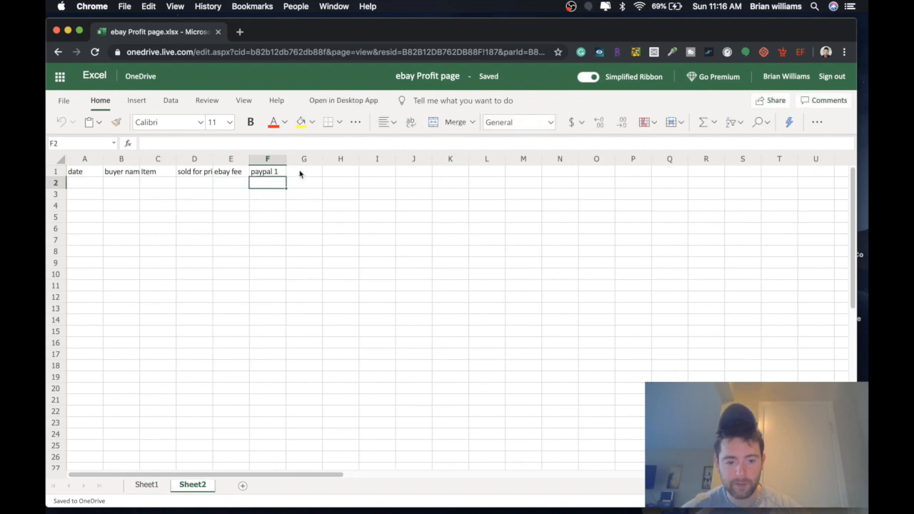
Change the heading in cell F1 to "paypal fee 1".
{"action": "left_click", "coordinate": [299, 172]}
{"action": "double_click", "coordinate": [269, 172]}
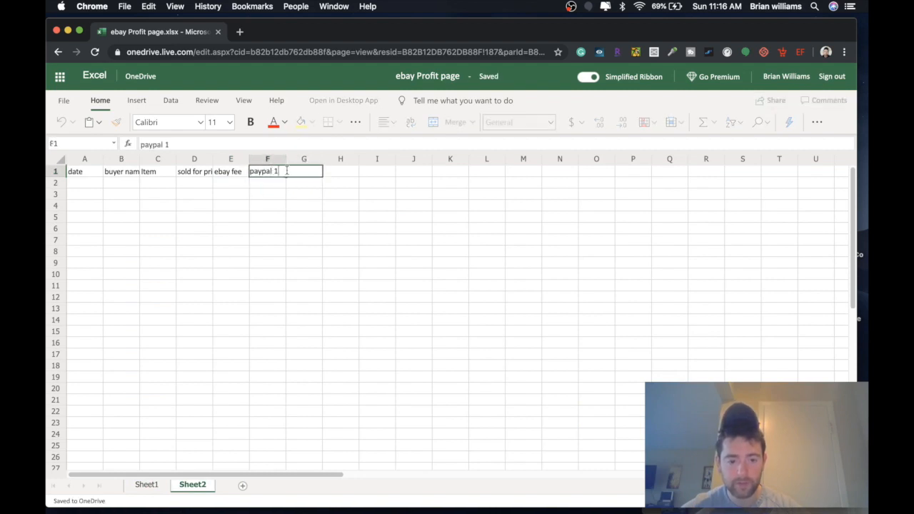
{"action": "type", "text": "fee"}
{"action": "left_click", "coordinate": [317, 197]}
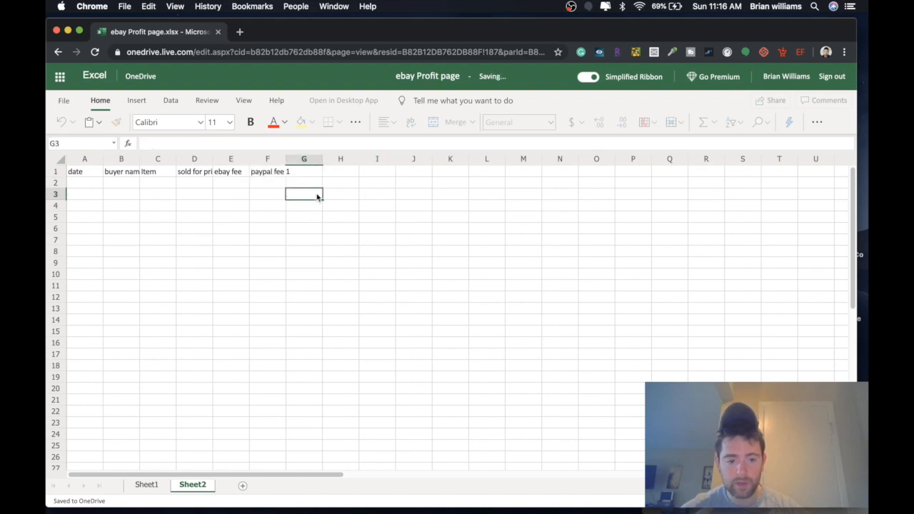
Enter the heading "paypal fee 2" in cell G1.
{"action": "left_click", "coordinate": [310, 173]}
{"action": "type", "text": "paypal fee 2"}
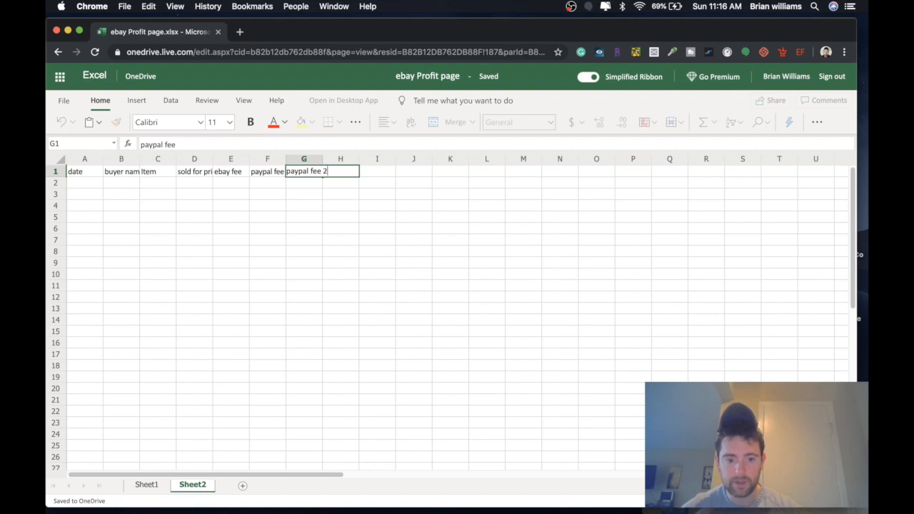
{"action": "left_click", "coordinate": [243, 209]}
Look up the eighth heading on Sheet1 and enter "promoted listings fee" in cell H1 of Sheet2.
{"action": "left_click", "coordinate": [338, 173]}
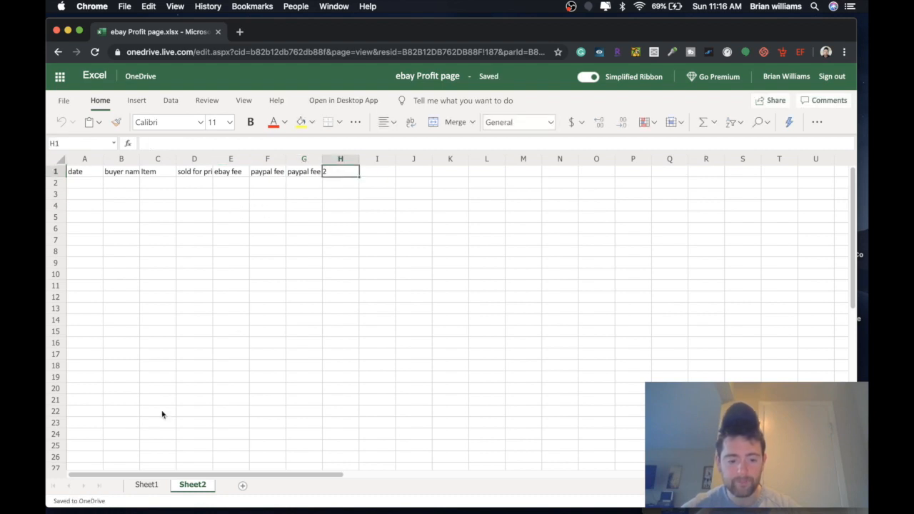
{"action": "left_click", "coordinate": [147, 484]}
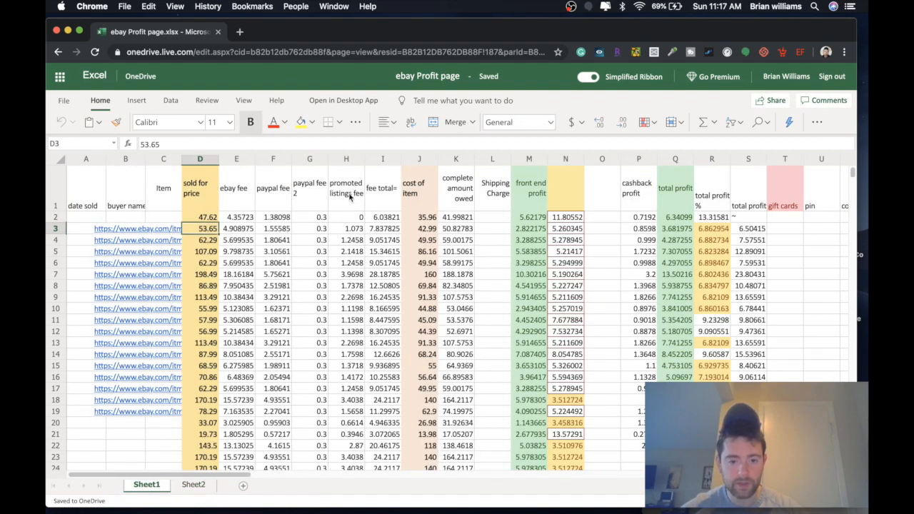
{"action": "left_click", "coordinate": [194, 485]}
{"action": "type", "text": "promoted listings fee"}
{"action": "left_click", "coordinate": [340, 229]}
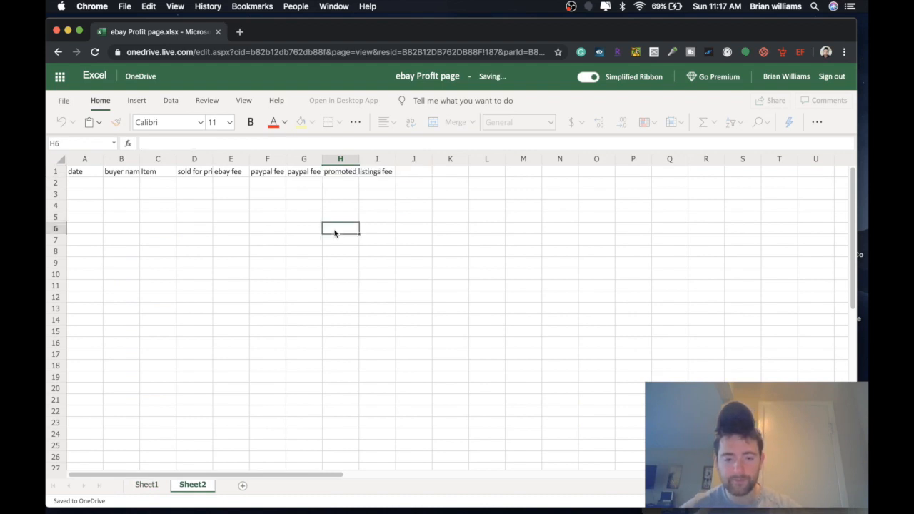
Enter the heading "non tax exempt fee" in cell I1 of Sheet2.
{"action": "left_click", "coordinate": [387, 173]}
{"action": "double_click", "coordinate": [390, 173]}
{"action": "type", "text": "non tax"}
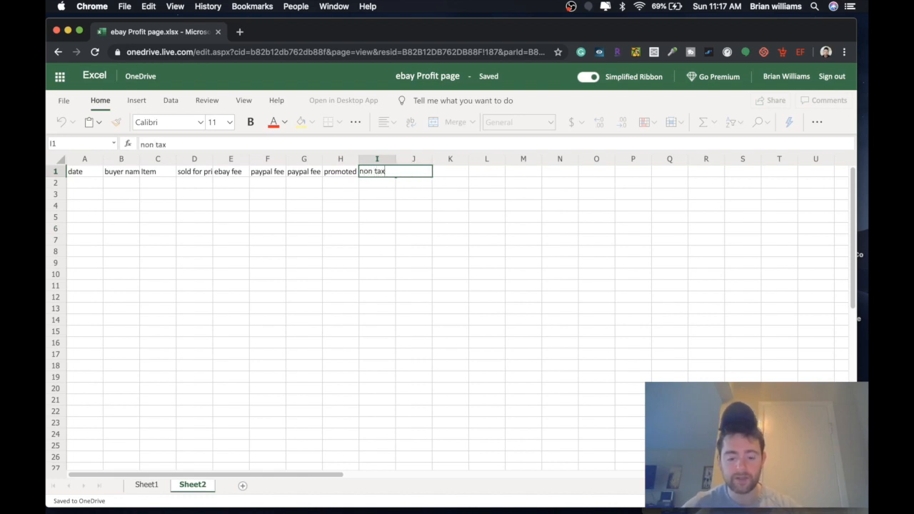
{"action": "type", "text": " exempt fee"}
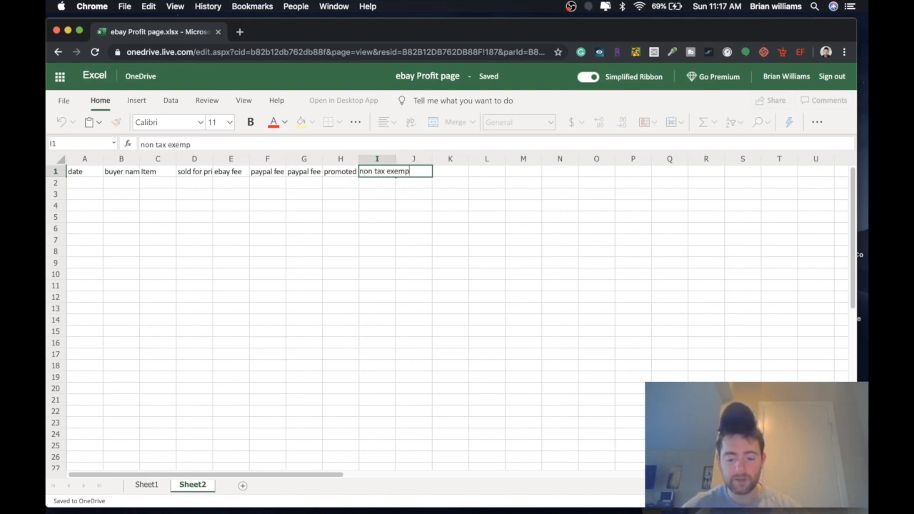
{"action": "left_click", "coordinate": [377, 194]}
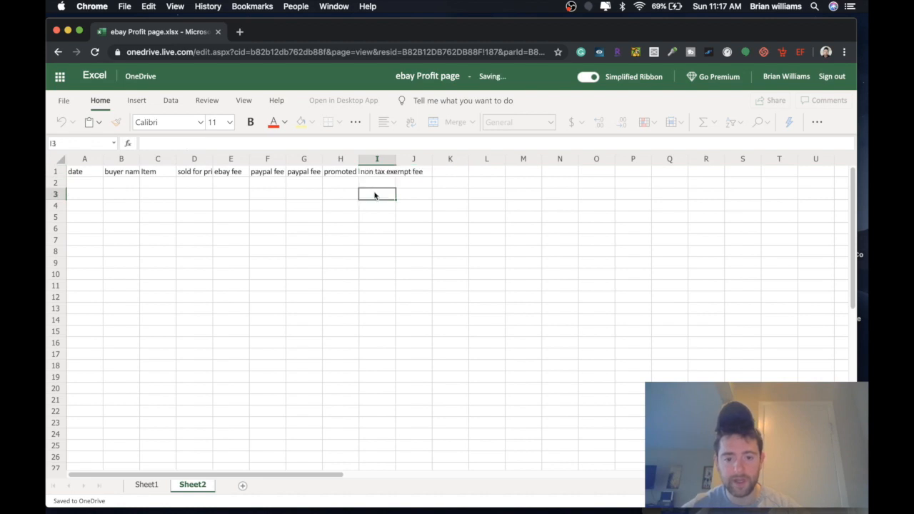
Look up the fee total heading on Sheet1 and enter "fee total" in cell J1 of Sheet2.
{"action": "left_click", "coordinate": [371, 171]}
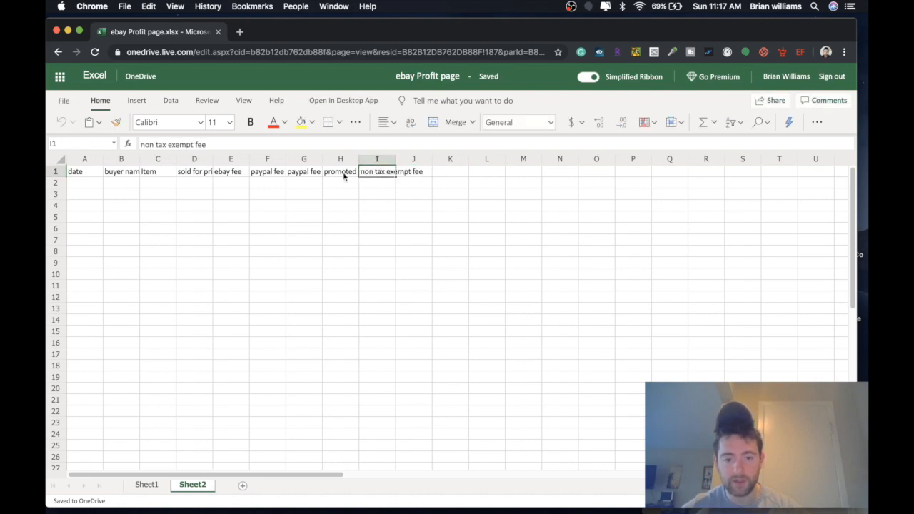
{"action": "left_click", "coordinate": [345, 172]}
{"action": "left_click", "coordinate": [378, 174]}
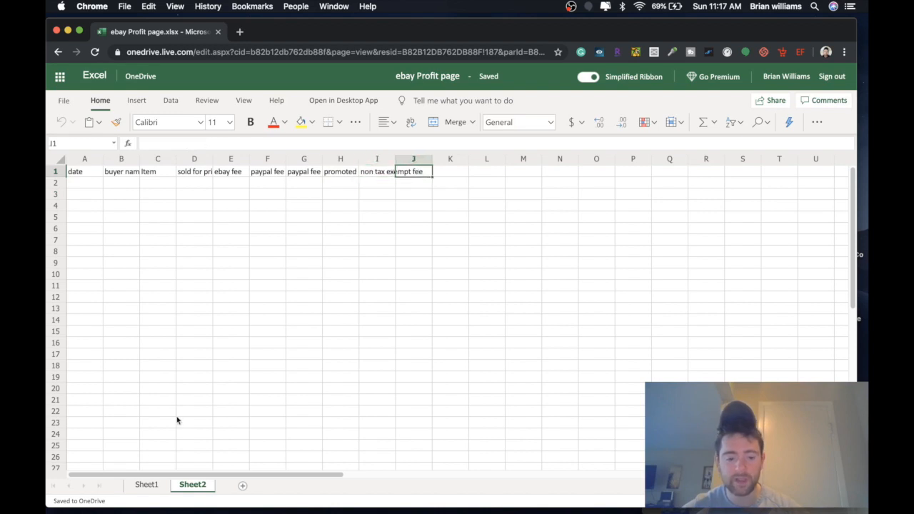
{"action": "left_click", "coordinate": [144, 487]}
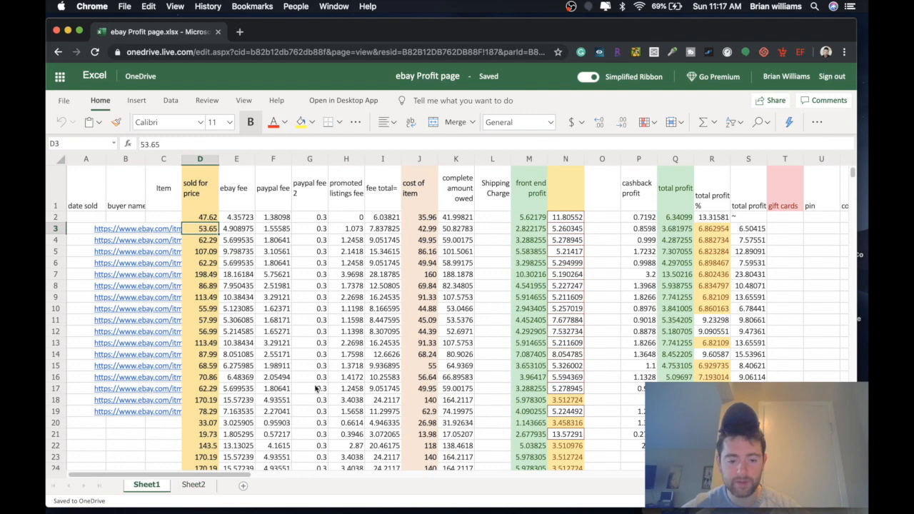
{"action": "left_click", "coordinate": [192, 486]}
{"action": "type", "text": "fee total"}
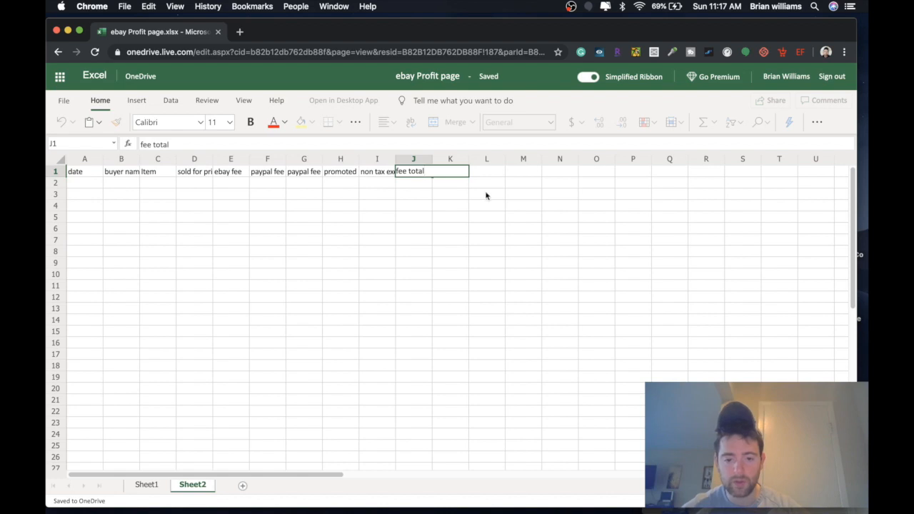
{"action": "left_click", "coordinate": [409, 197]}
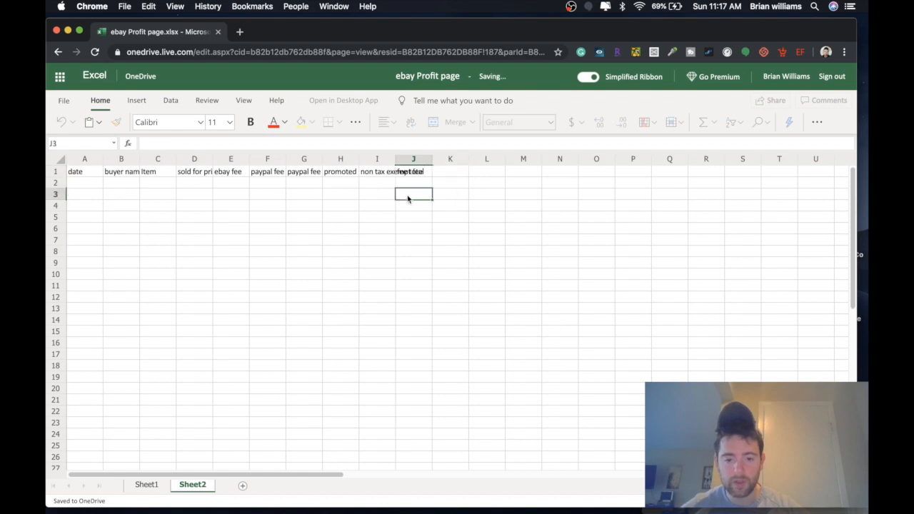
Check the next heading on Sheet1 and enter "cost of item" in cell K1 of Sheet2.
{"action": "left_click", "coordinate": [447, 172]}
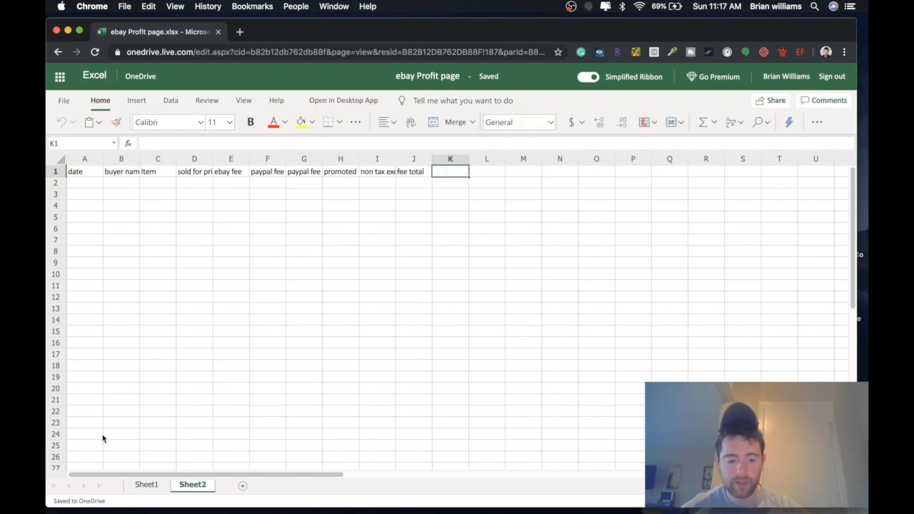
{"action": "left_click", "coordinate": [139, 485]}
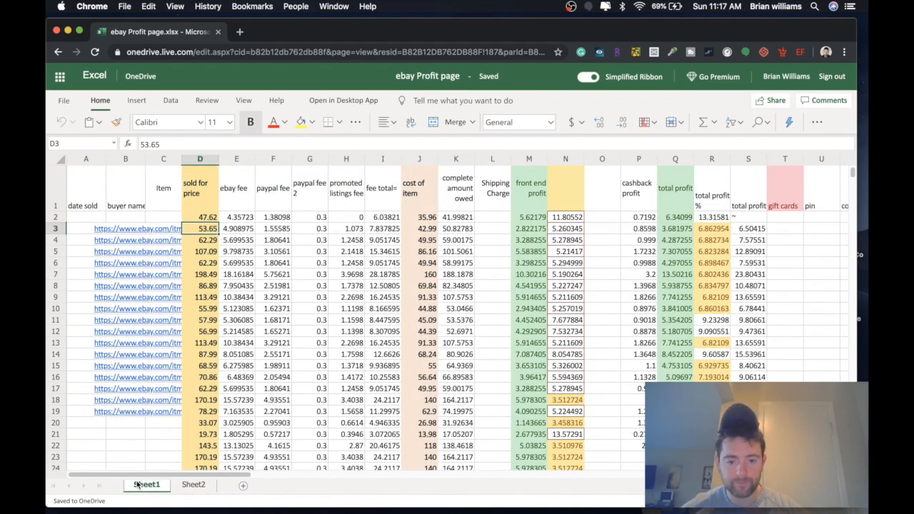
{"action": "left_click", "coordinate": [187, 485]}
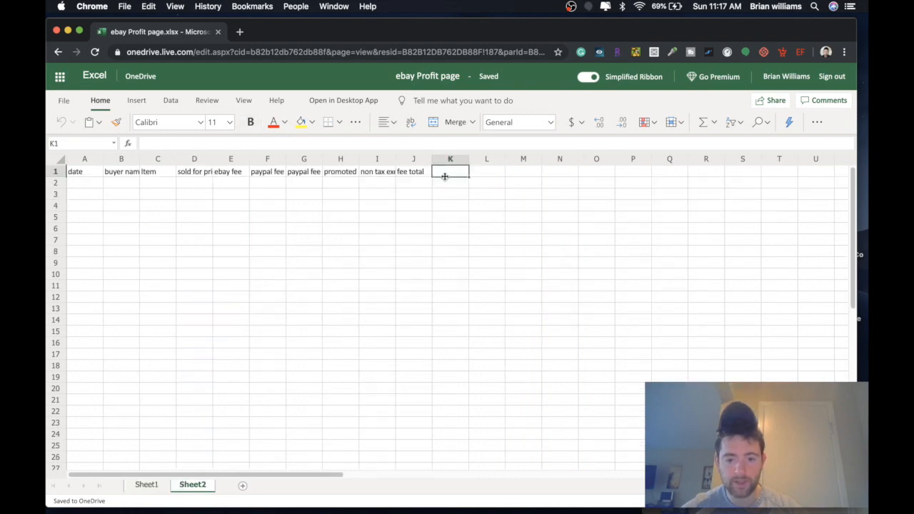
{"action": "type", "text": "cos"}
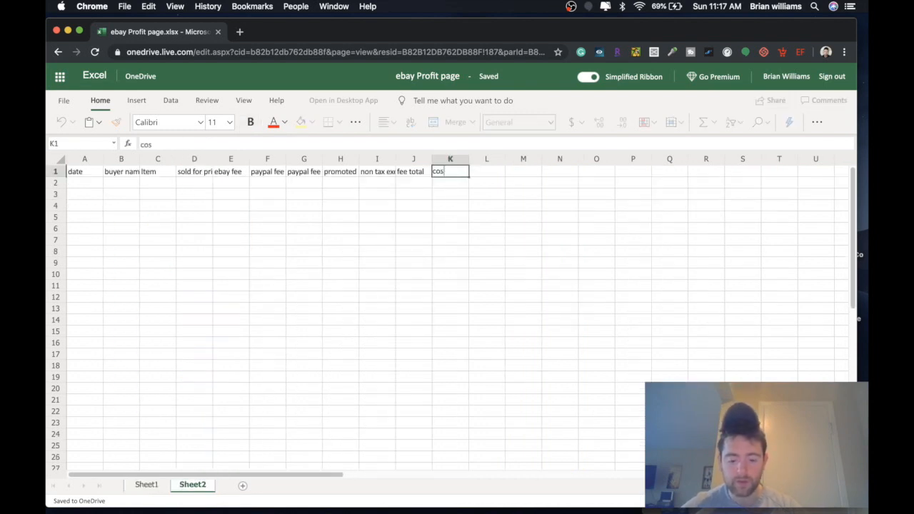
{"action": "type", "text": "t of item"}
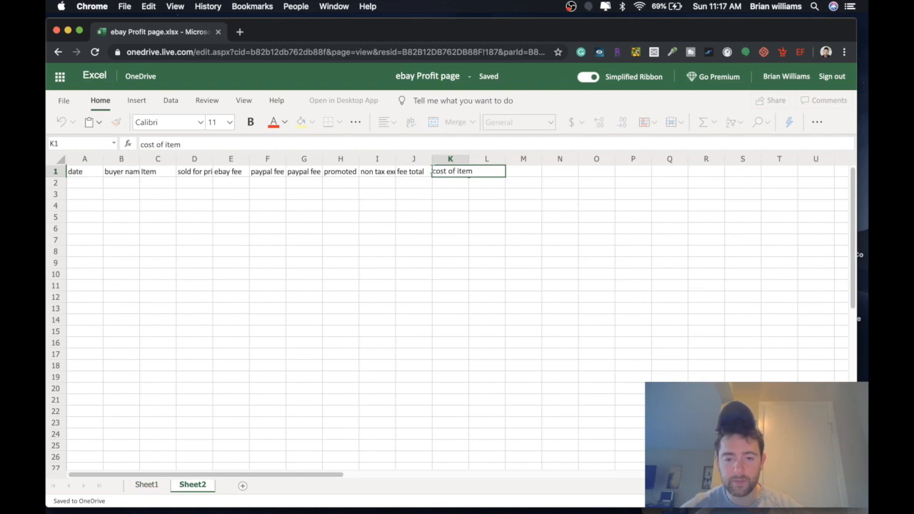
{"action": "key", "text": "Return"}
Check the following heading on Sheet1 and enter "complete amount owed" in cell L1 of Sheet2.
{"action": "left_click", "coordinate": [477, 175]}
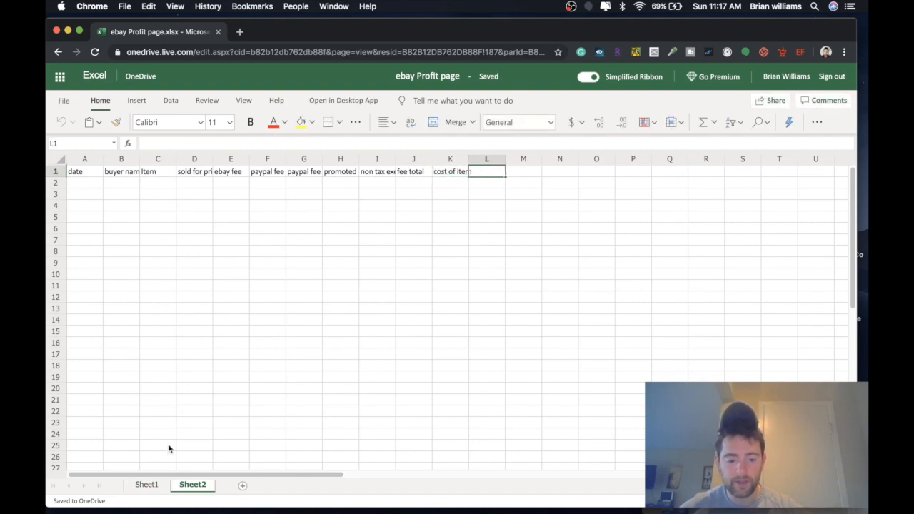
{"action": "left_click", "coordinate": [148, 488]}
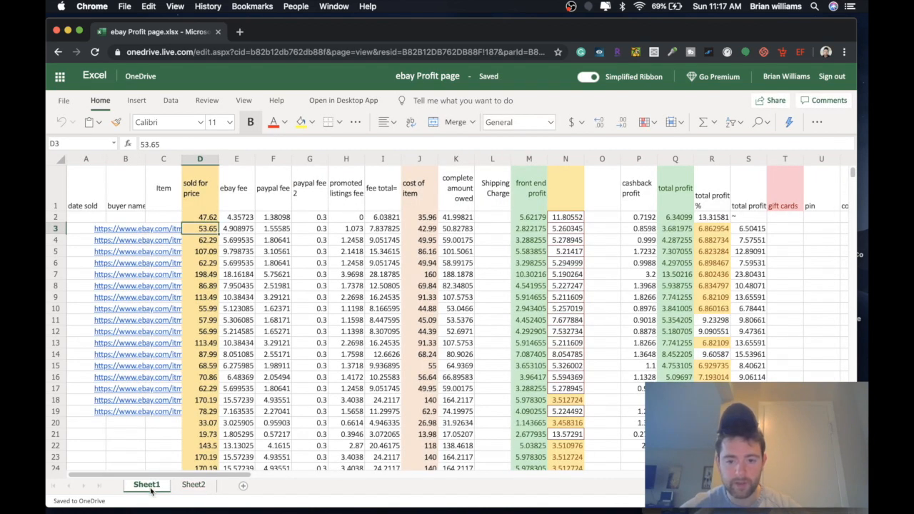
{"action": "left_click", "coordinate": [188, 486]}
{"action": "type", "text": "complete amount owed"}
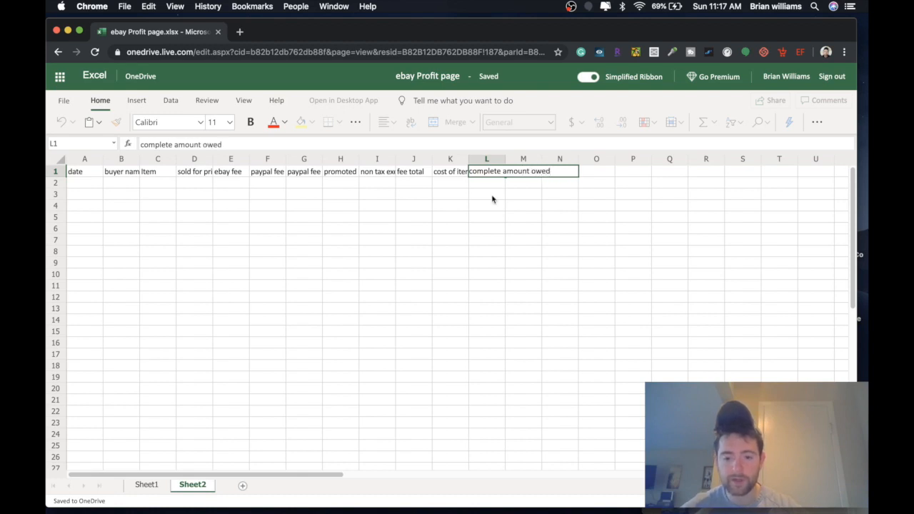
{"action": "key", "text": "Return"}
{"action": "left_click", "coordinate": [498, 172]}
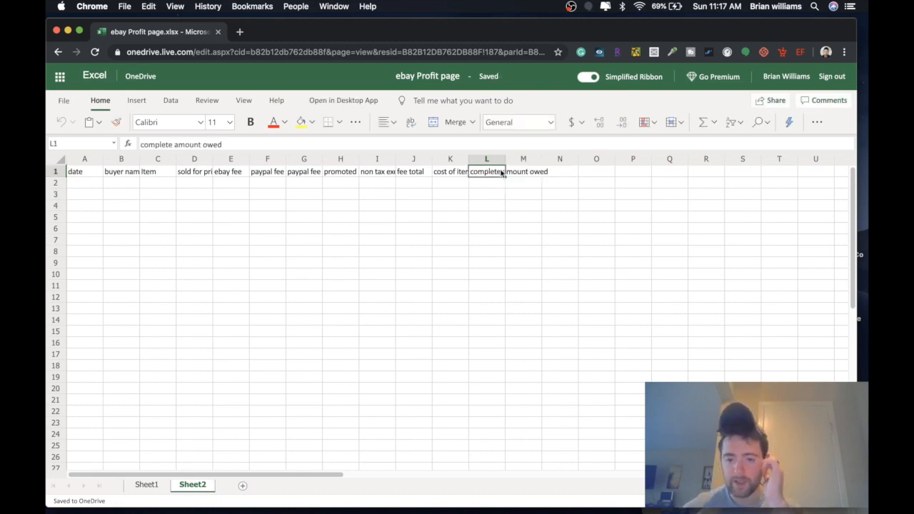
Review the Sheet1 headings again and replace the heading in cell L1 of Sheet2 with "shipping fee".
{"action": "left_click", "coordinate": [525, 173]}
{"action": "left_click", "coordinate": [147, 485]}
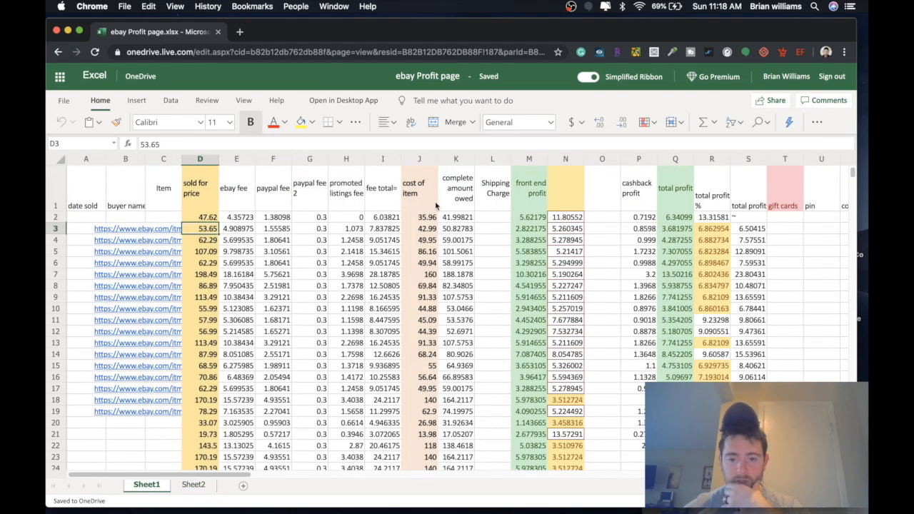
{"action": "left_click", "coordinate": [192, 485]}
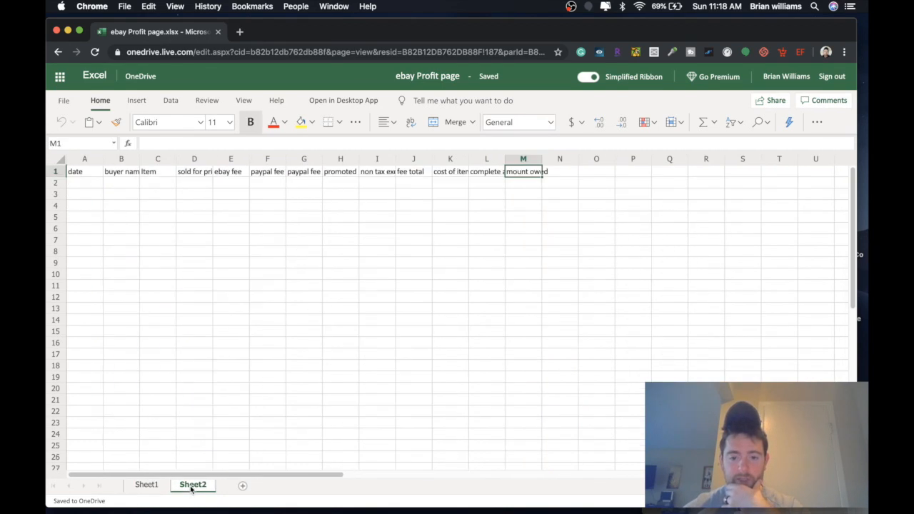
{"action": "left_click", "coordinate": [496, 174]}
{"action": "triple_click", "coordinate": [496, 172]}
{"action": "key", "text": "BackSpace"}
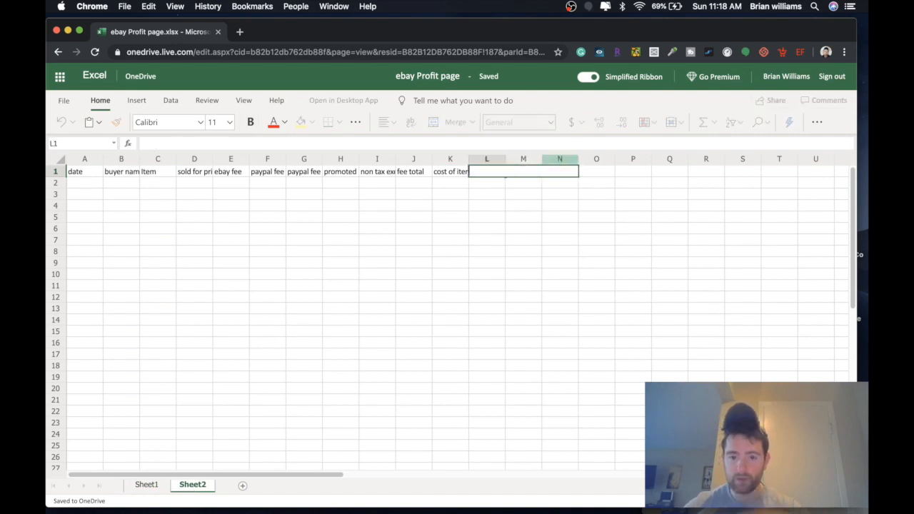
{"action": "type", "text": "shipping fee"}
{"action": "left_click", "coordinate": [524, 182]}
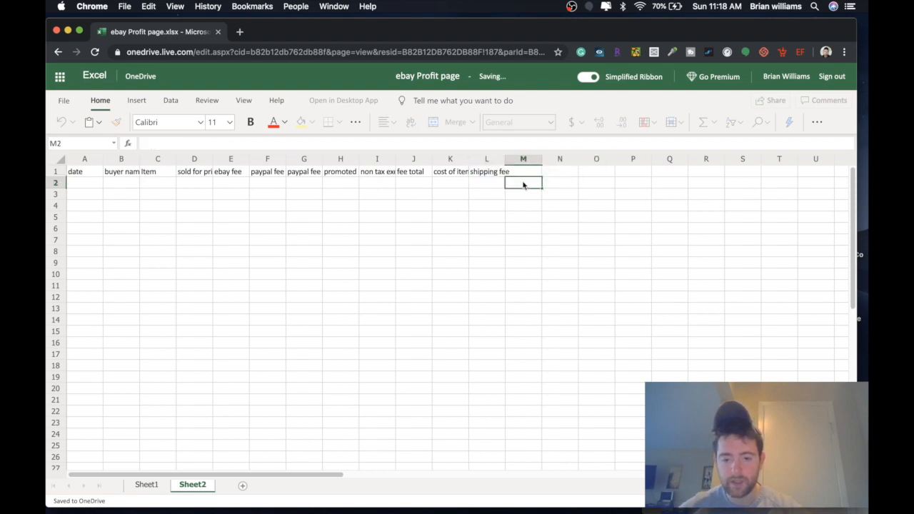
Enter the heading "complete amount owed" in cell M1.
{"action": "double_click", "coordinate": [530, 172]}
{"action": "type", "text": "com"}
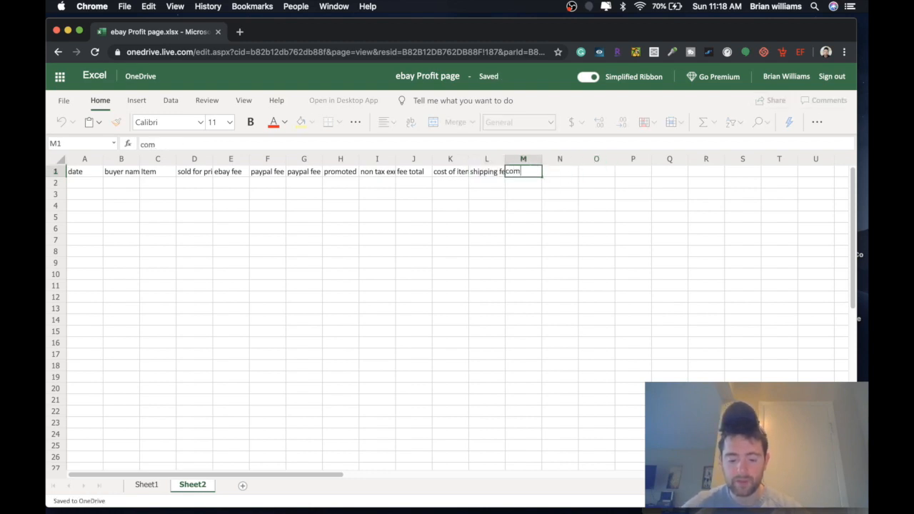
{"action": "type", "text": "plete amoun"}
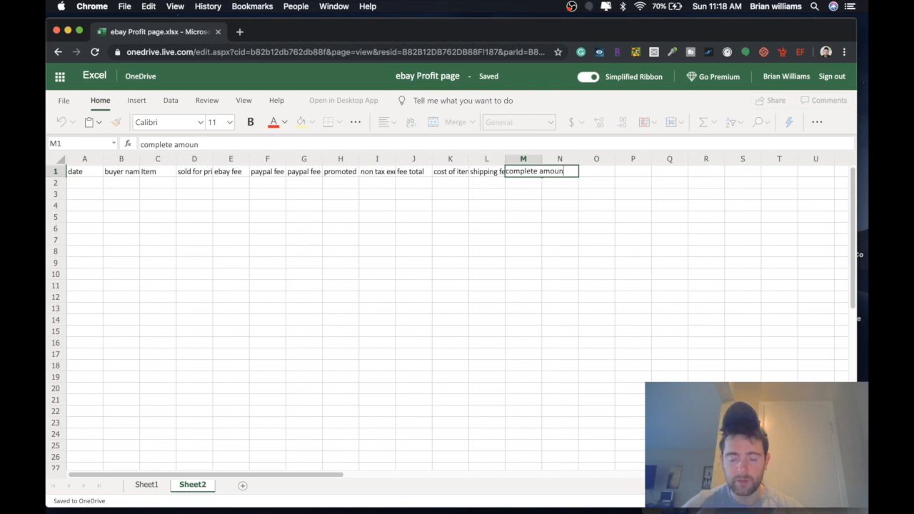
{"action": "type", "text": "t owed"}
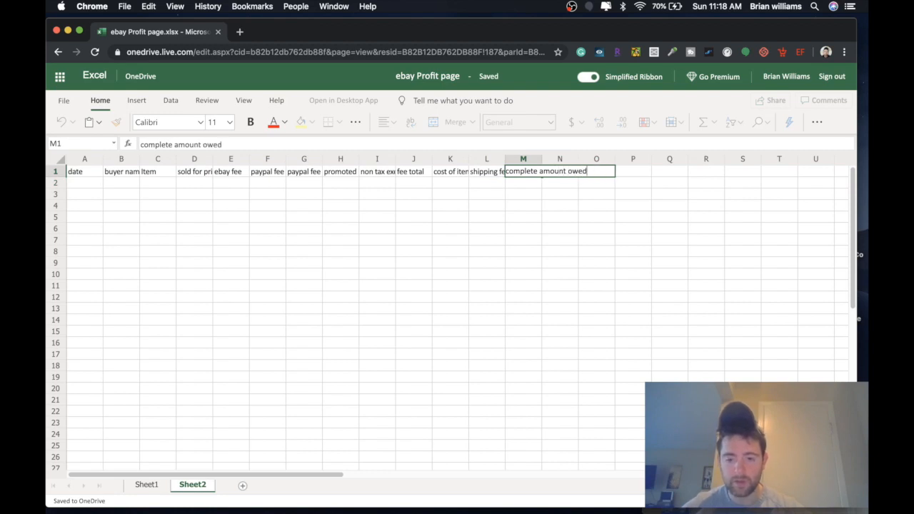
{"action": "left_click", "coordinate": [518, 197]}
Try to merge and center the heading cells A1:N1, and dismiss the resulting dialog.
{"action": "left_click", "coordinate": [557, 174]}
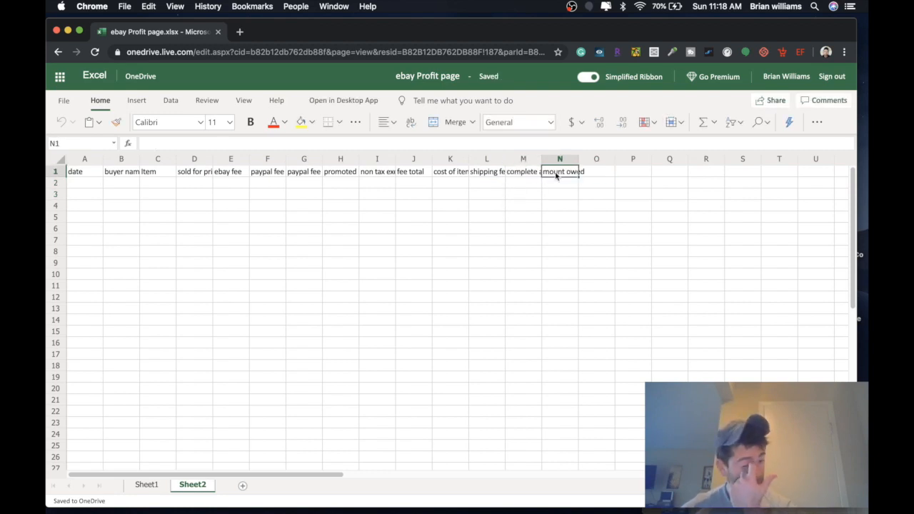
{"action": "left_click_drag", "start_coordinate": [556, 174], "coordinate": [79, 174]}
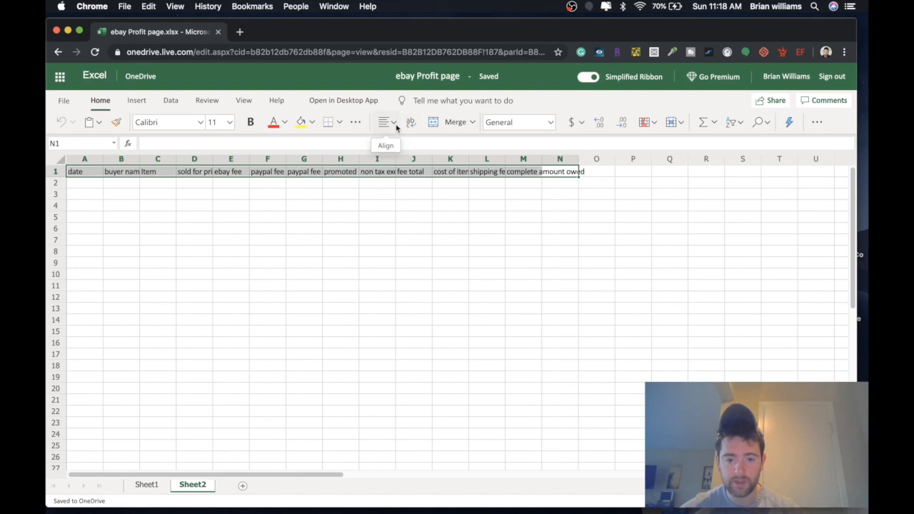
{"action": "left_click", "coordinate": [477, 122]}
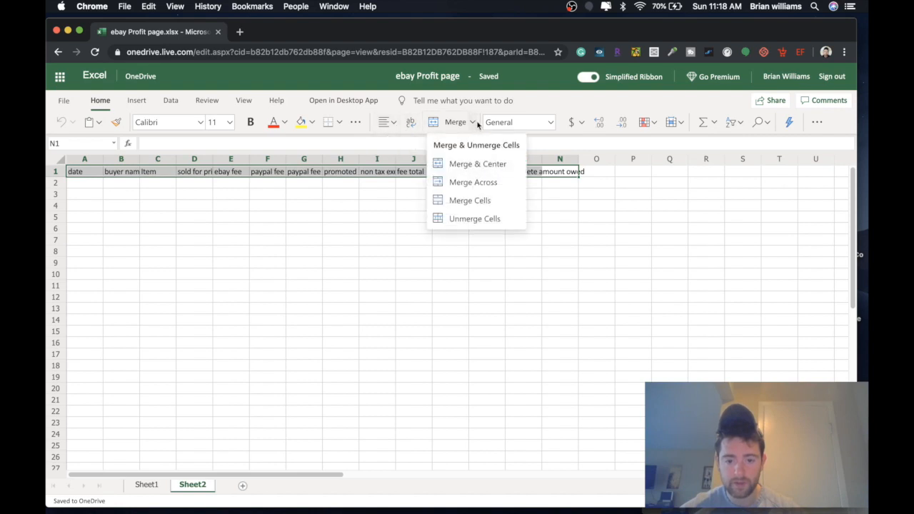
{"action": "left_click", "coordinate": [472, 164]}
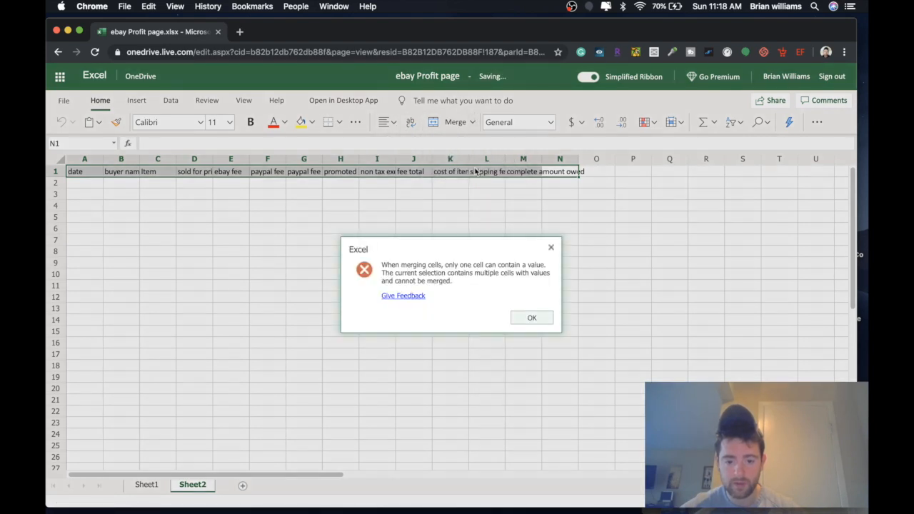
{"action": "left_click", "coordinate": [538, 319]}
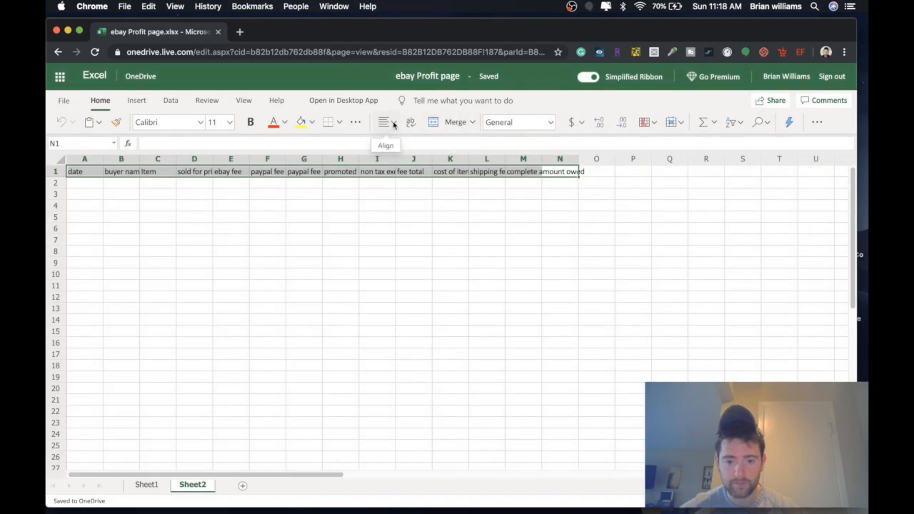
Wrap the text in the heading cells A1:N1.
{"action": "left_click", "coordinate": [410, 123]}
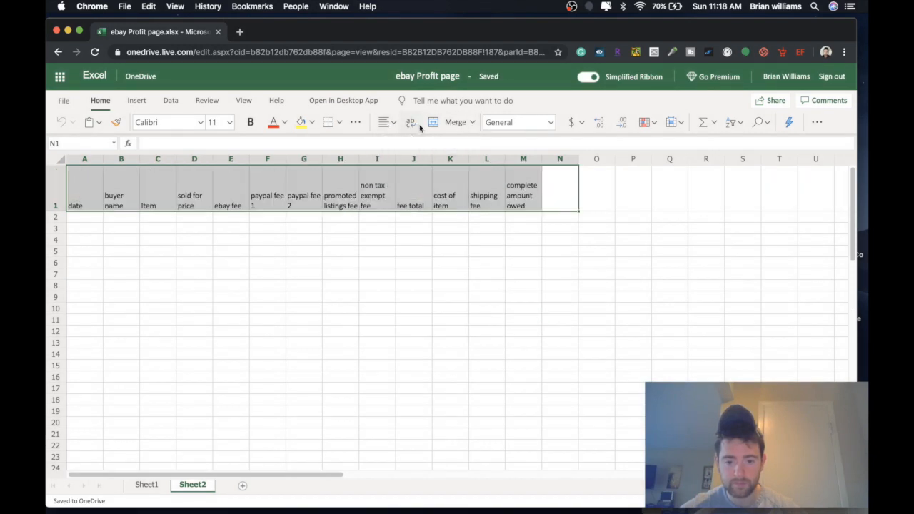
{"action": "left_click", "coordinate": [479, 198]}
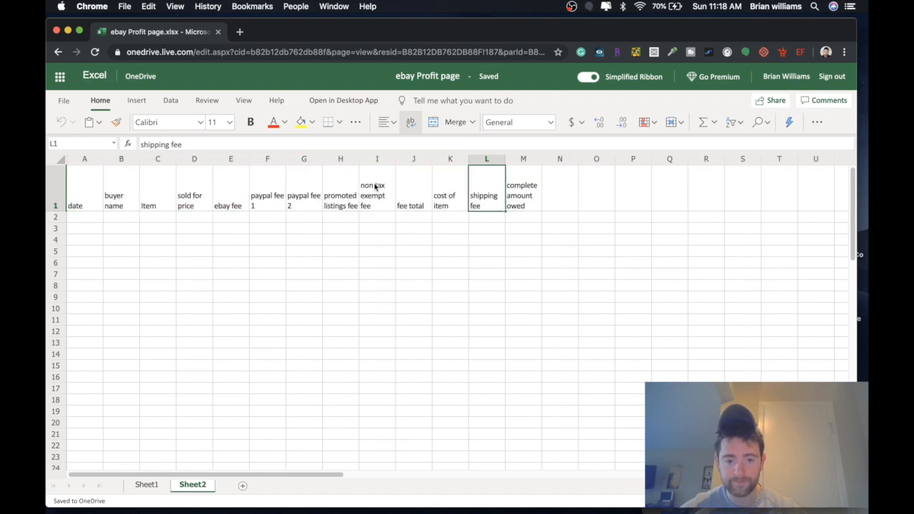
{"action": "left_click", "coordinate": [391, 122]}
{"action": "key", "text": "Escape"}
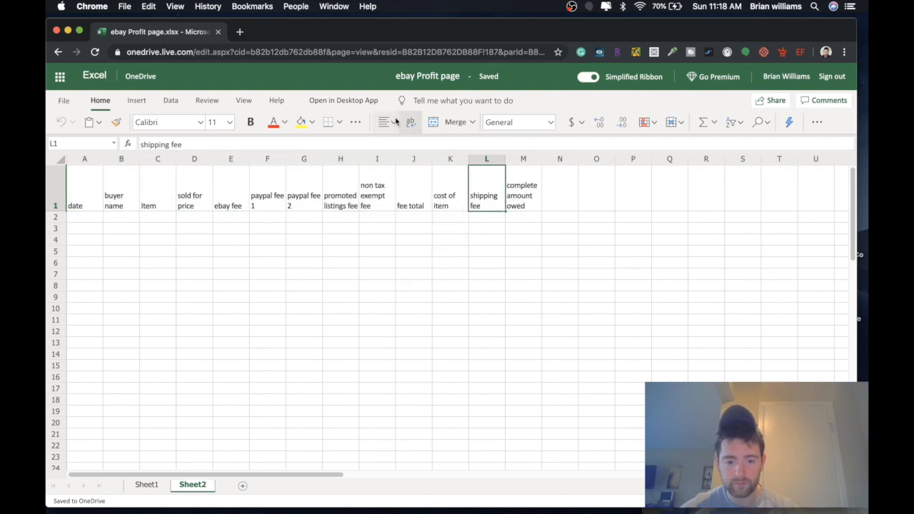
Center the headings in A1:M1 horizontally, with text wrapping kept on.
{"action": "left_click", "coordinate": [532, 194]}
{"action": "left_click", "coordinate": [86, 192], "text": "shift"}
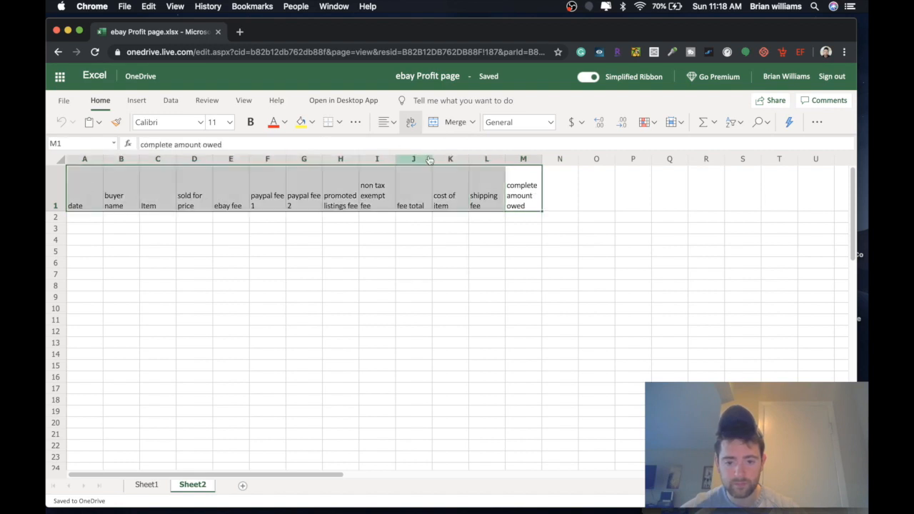
{"action": "left_click", "coordinate": [413, 123]}
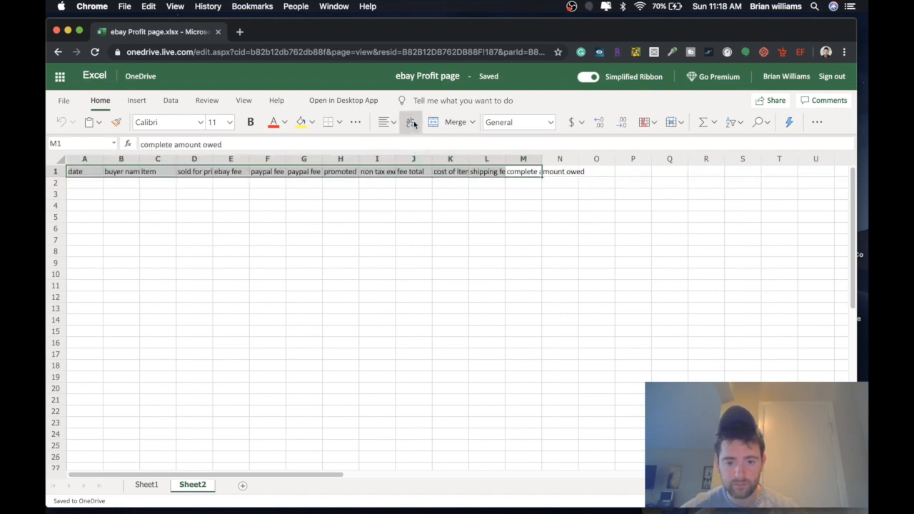
{"action": "left_click", "coordinate": [413, 122]}
{"action": "left_click", "coordinate": [394, 125]}
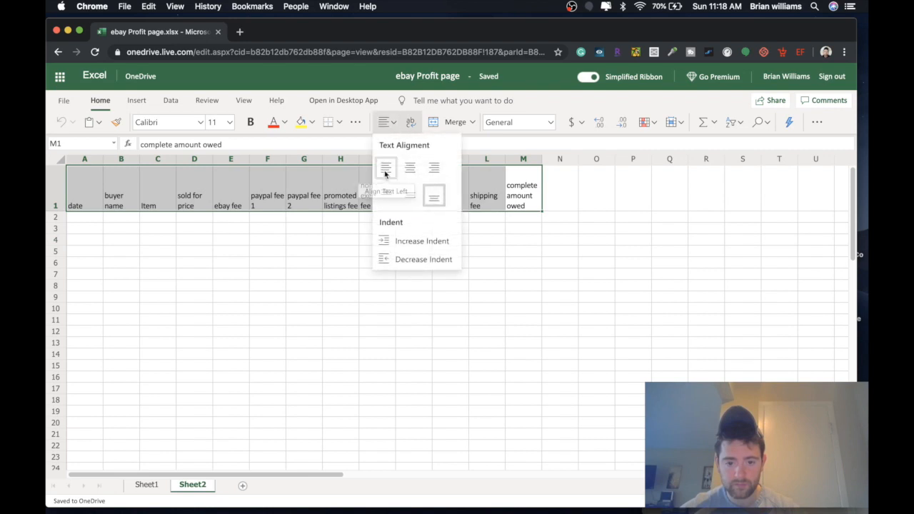
{"action": "left_click", "coordinate": [384, 170]}
{"action": "left_click", "coordinate": [394, 123]}
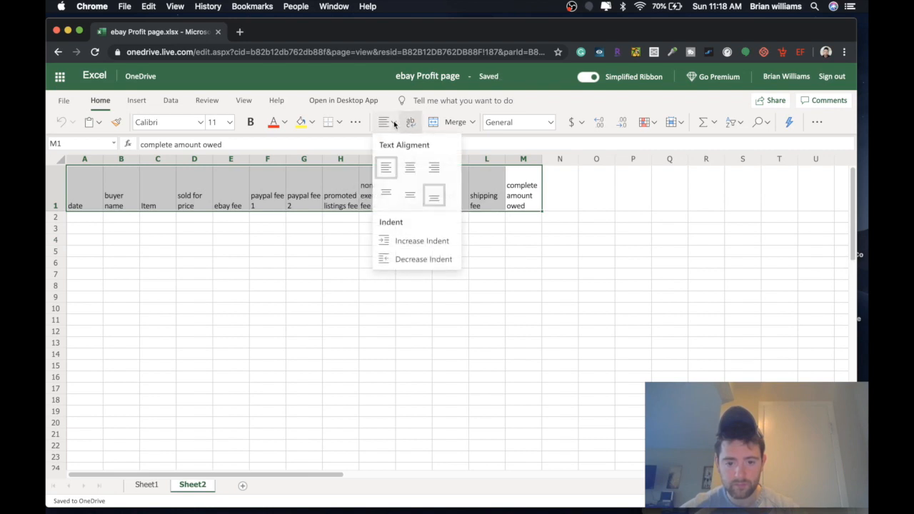
{"action": "left_click", "coordinate": [408, 167]}
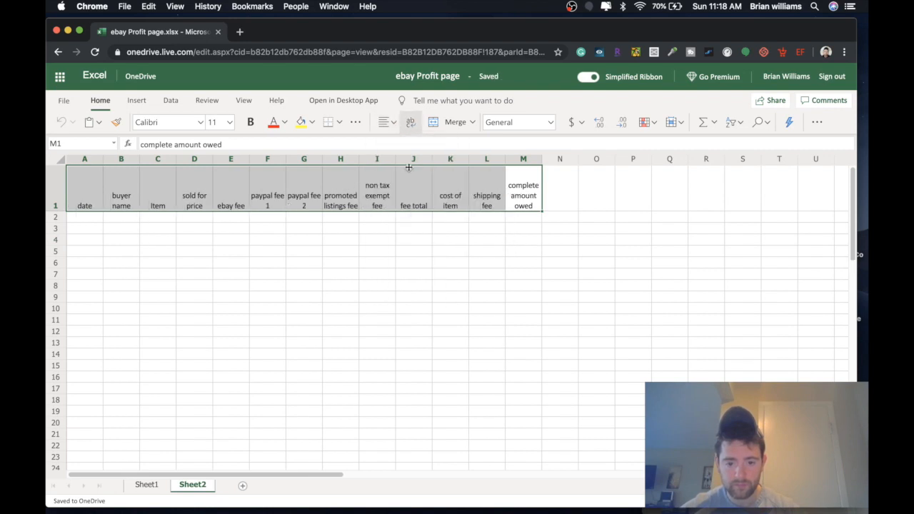
{"action": "left_click", "coordinate": [465, 193]}
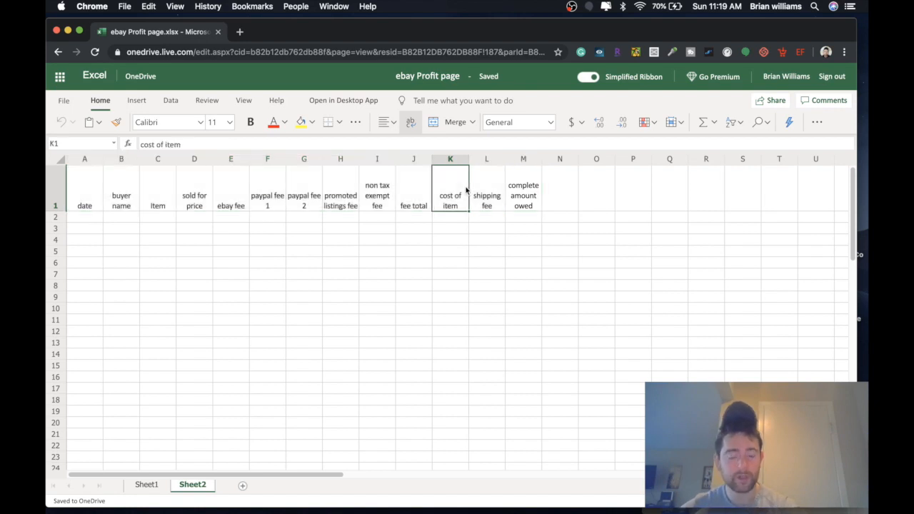
{"action": "left_click", "coordinate": [340, 123]}
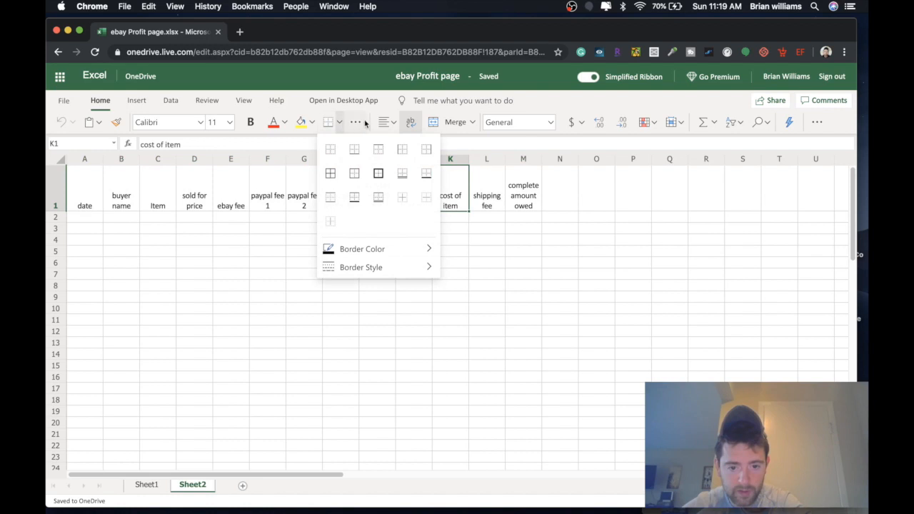
{"action": "left_click", "coordinate": [395, 124]}
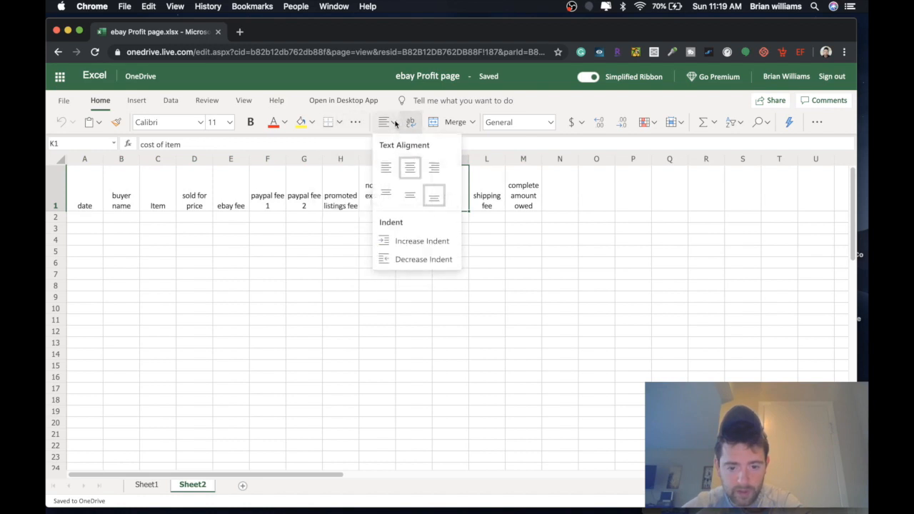
{"action": "left_click", "coordinate": [395, 124]}
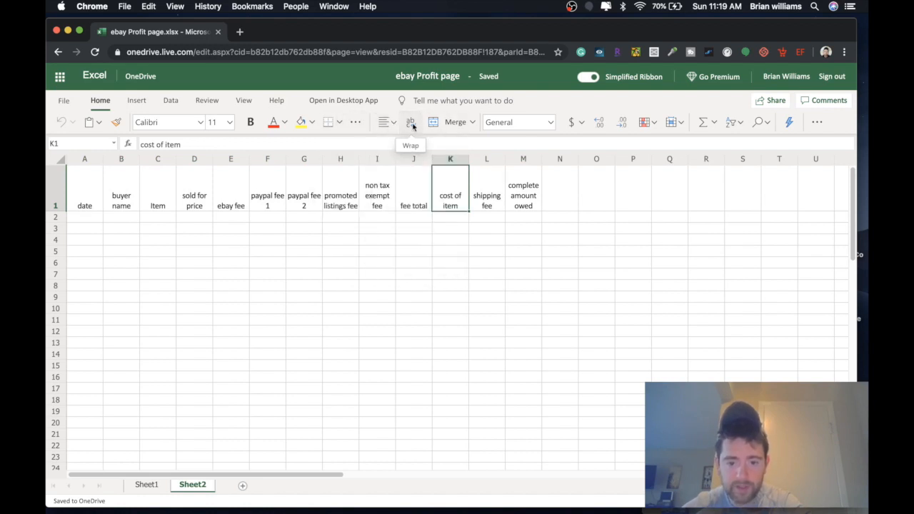
{"action": "left_click", "coordinate": [453, 249]}
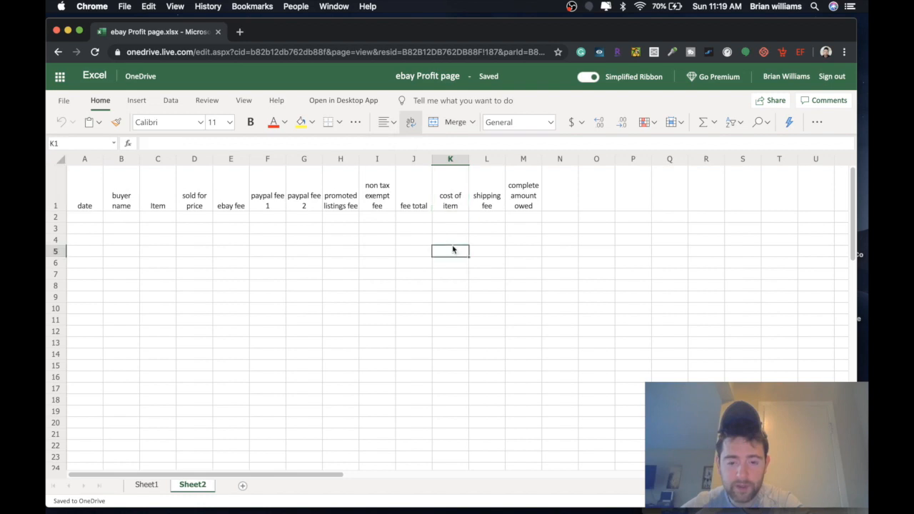
{"action": "left_click", "coordinate": [453, 187]}
{"action": "left_click", "coordinate": [392, 123]}
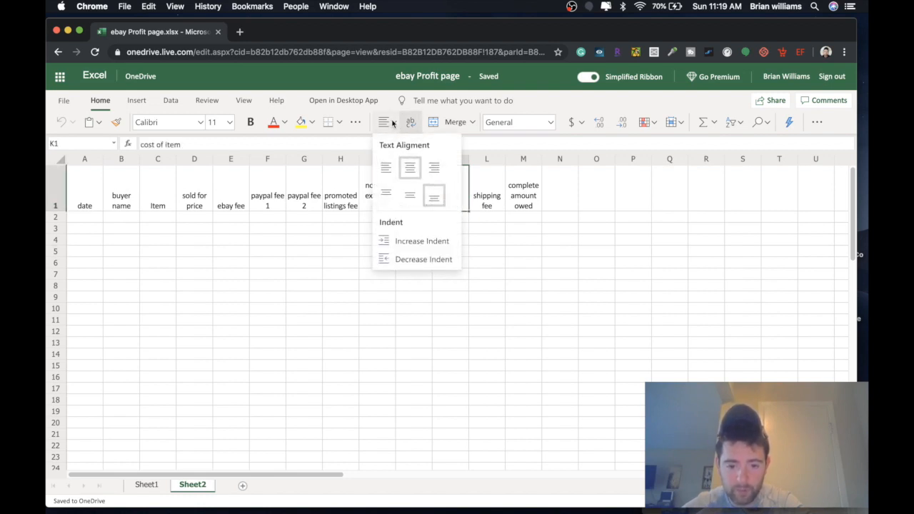
{"action": "left_click", "coordinate": [392, 123]}
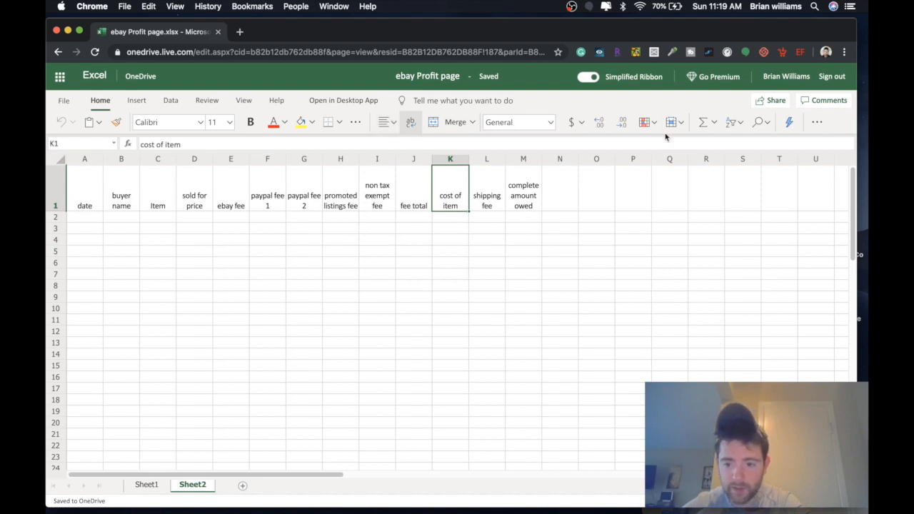
Check the next heading on Sheet1 and enter the heading "front end profit" in cell O1 of Sheet2.
{"action": "left_click", "coordinate": [563, 191]}
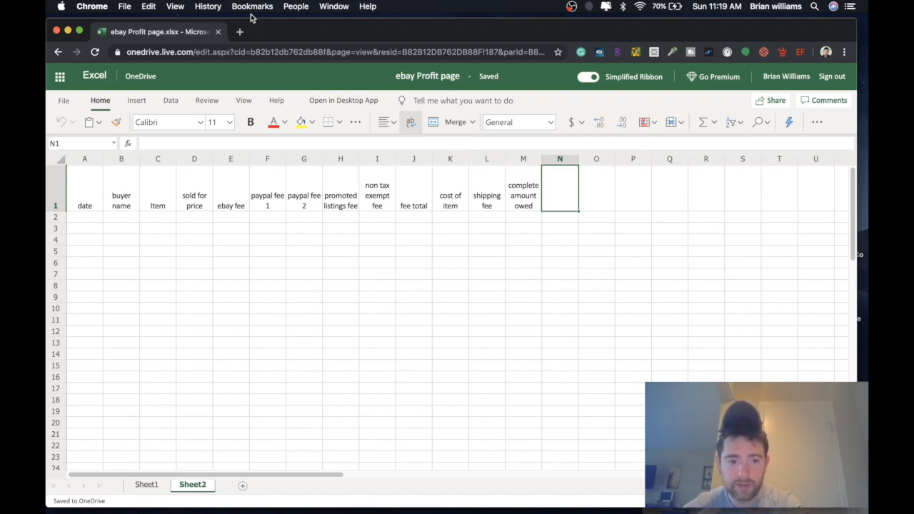
{"action": "left_click", "coordinate": [150, 486]}
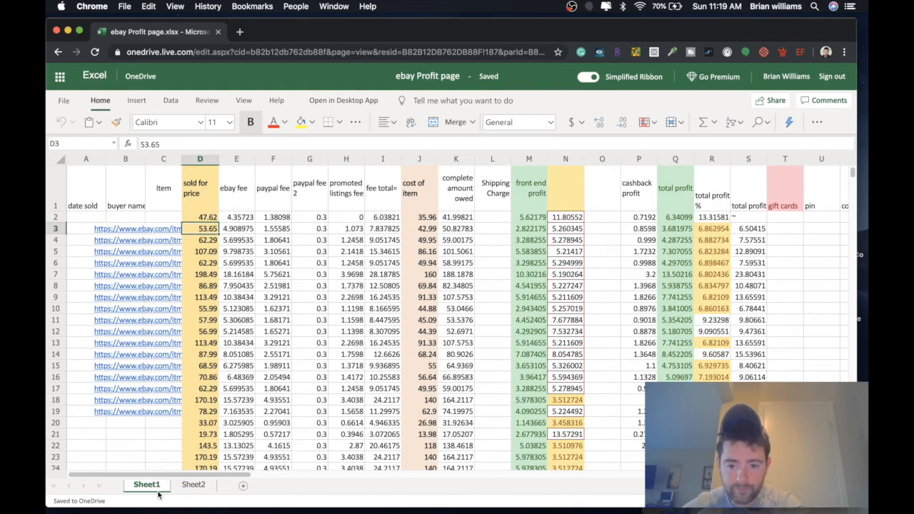
{"action": "left_click", "coordinate": [191, 486]}
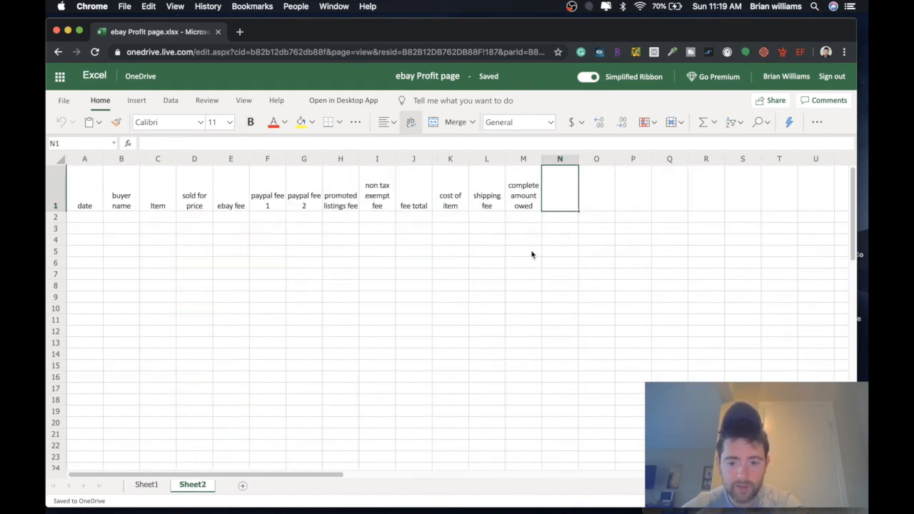
{"action": "left_click", "coordinate": [601, 202]}
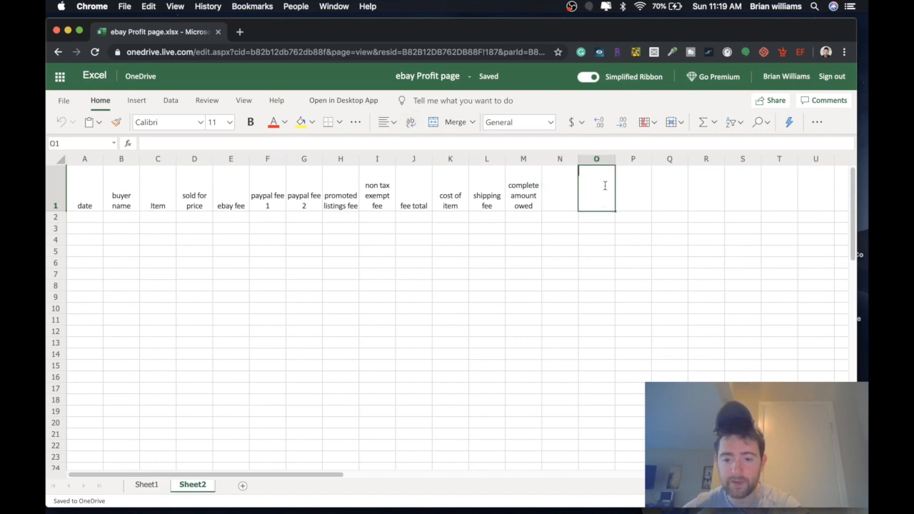
{"action": "type", "text": "front end prof"}
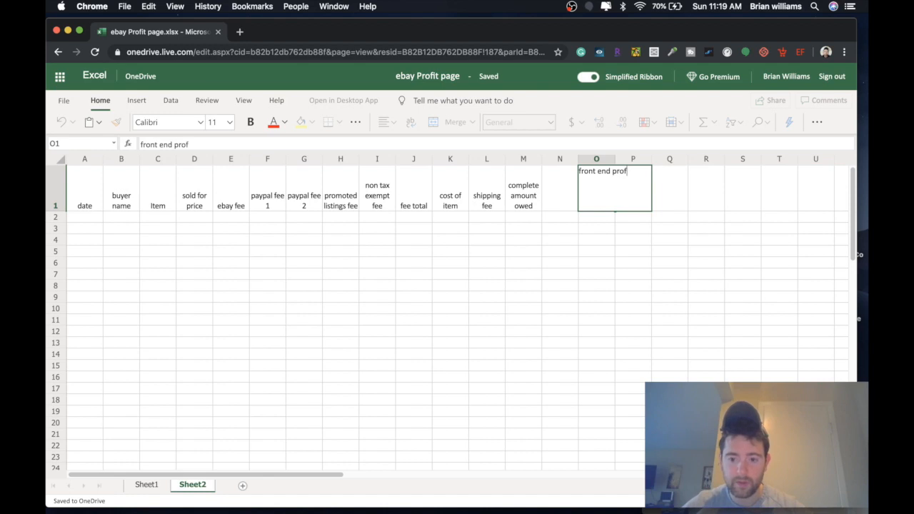
{"action": "left_click", "coordinate": [616, 275]}
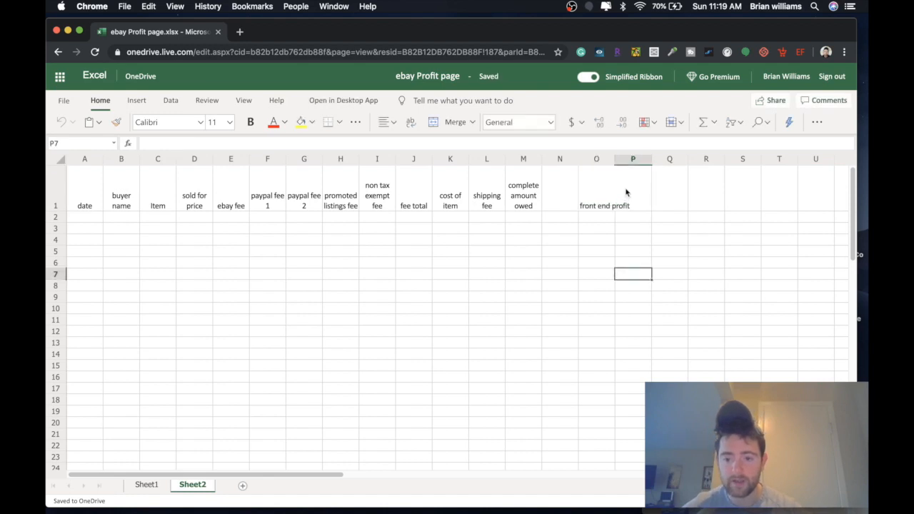
Consult the Sheet1 headings again and enter the heading "total profit %" in cell P1 of Sheet2.
{"action": "key", "text": "Up"}
{"action": "key", "text": "Up"}
{"action": "key", "text": "Up"}
{"action": "key", "text": "Up"}
{"action": "key", "text": "Up"}
{"action": "key", "text": "Up"}
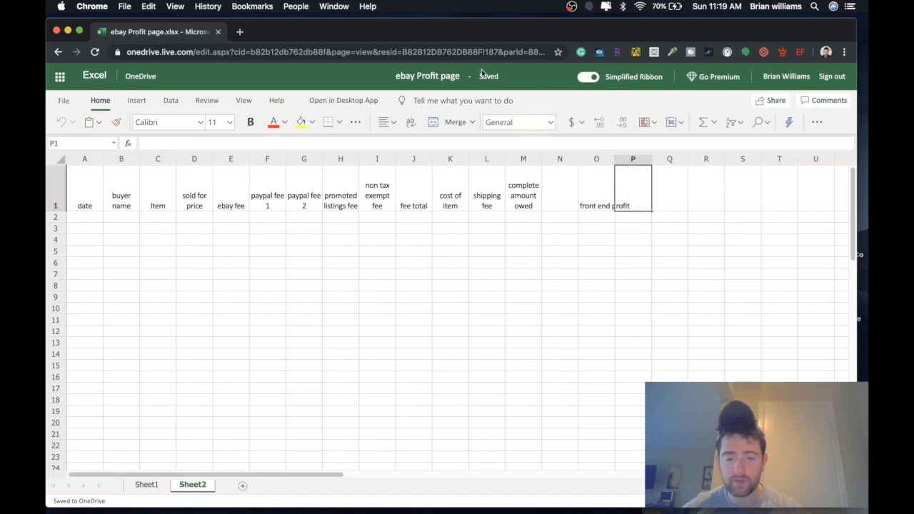
{"action": "left_click", "coordinate": [147, 485]}
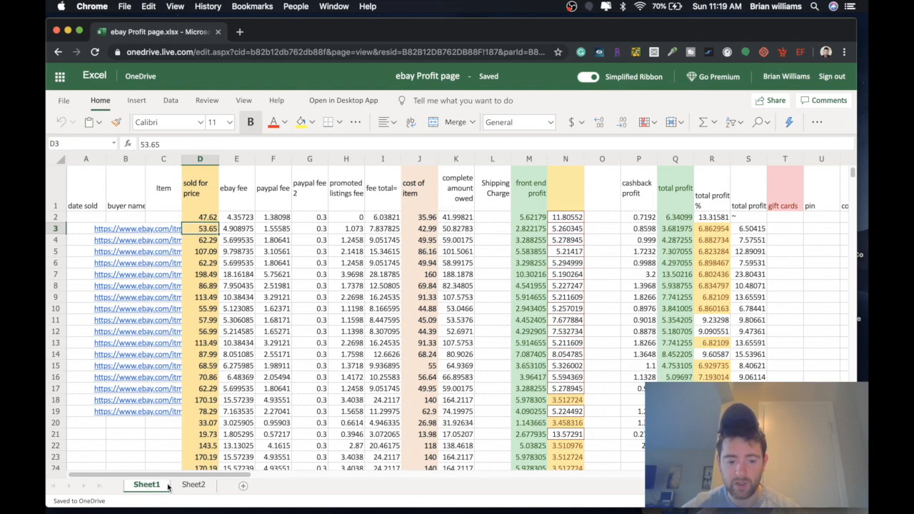
{"action": "left_click", "coordinate": [191, 485]}
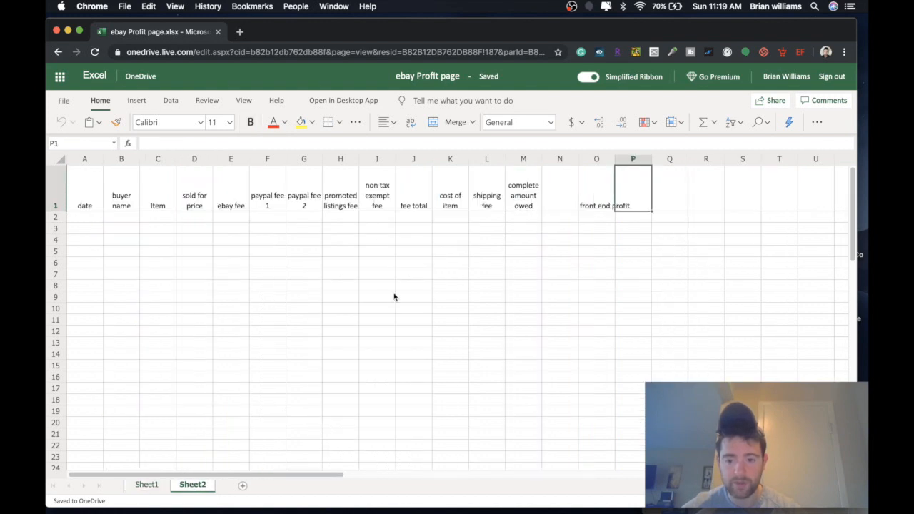
{"action": "double_click", "coordinate": [623, 194]}
{"action": "type", "text": "to"}
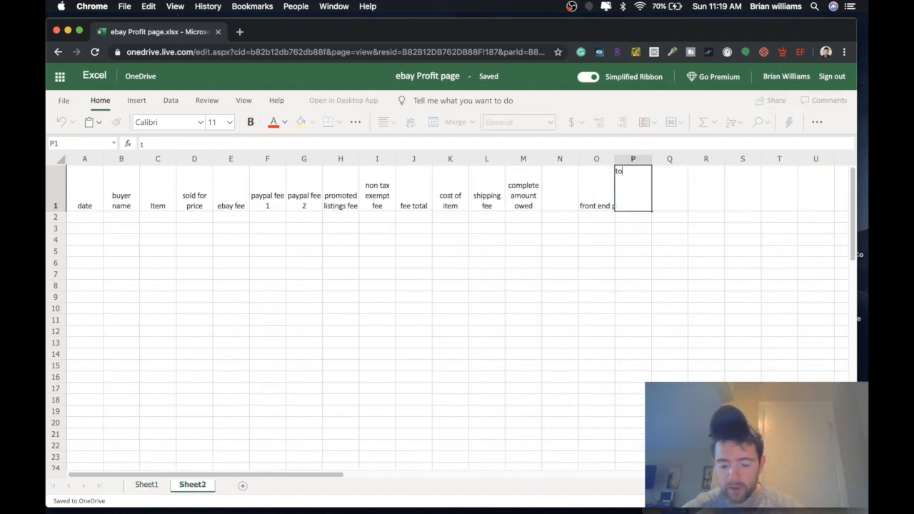
{"action": "type", "text": "tal profit"}
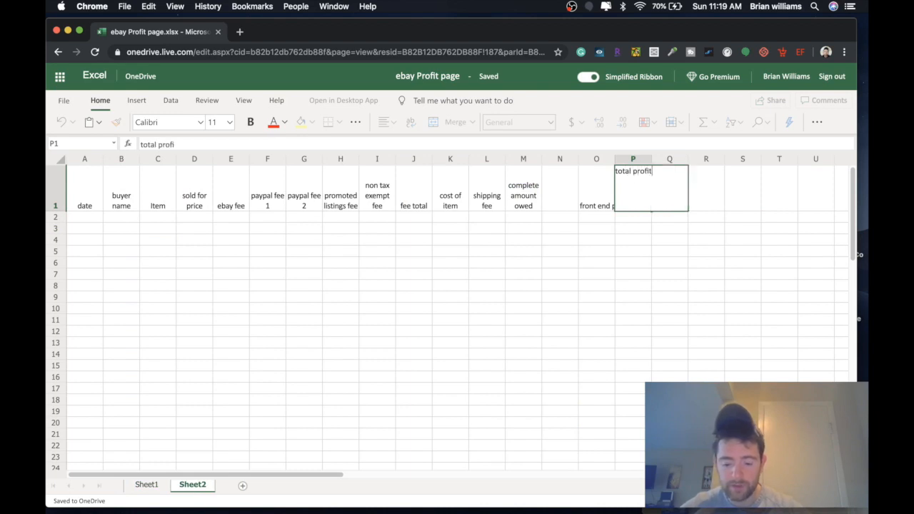
{"action": "type", "text": " %"}
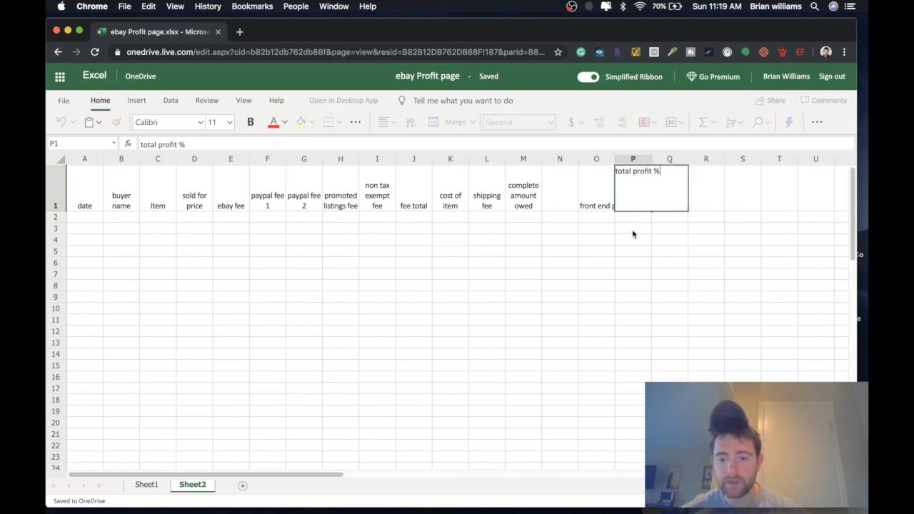
{"action": "left_click", "coordinate": [633, 228]}
Check the cashback profit formula on Sheet1 and enter the heading "cashback profit 2%" in cell R1 of Sheet2.
{"action": "left_click", "coordinate": [705, 202]}
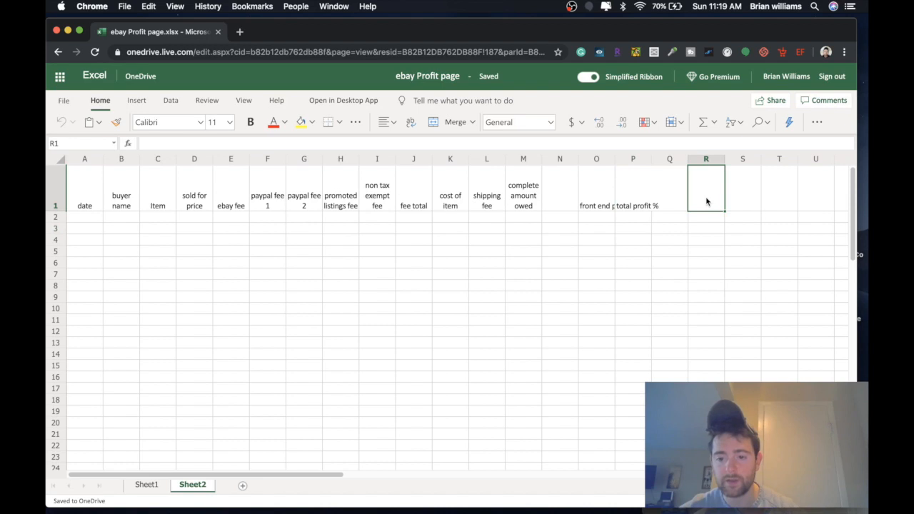
{"action": "left_click", "coordinate": [147, 484]}
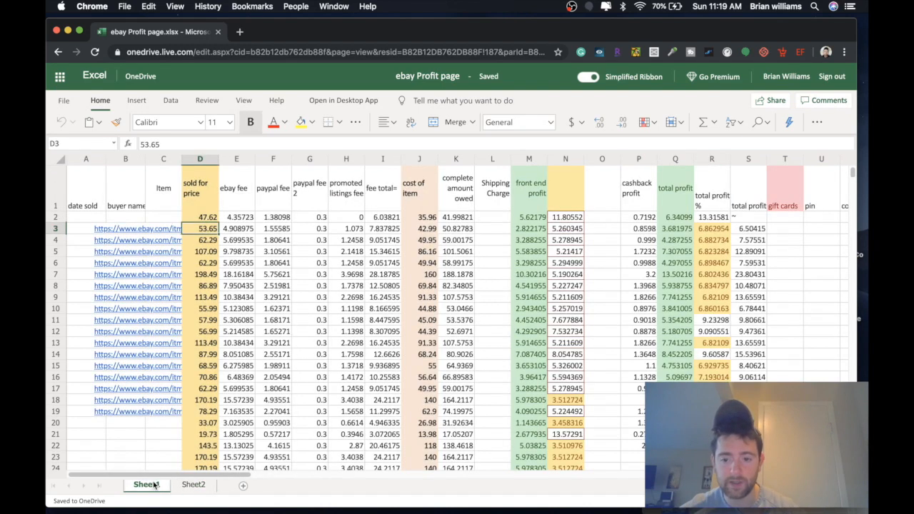
{"action": "left_click", "coordinate": [189, 485]}
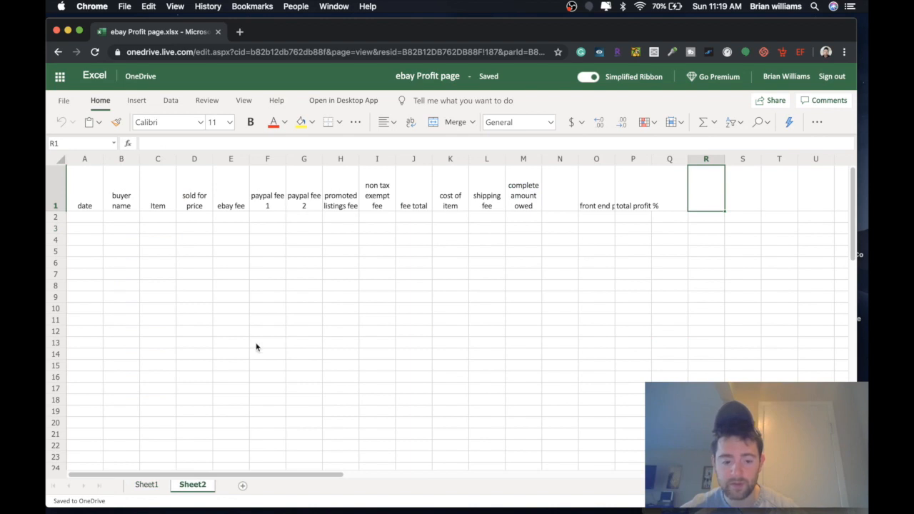
{"action": "left_click", "coordinate": [148, 485]}
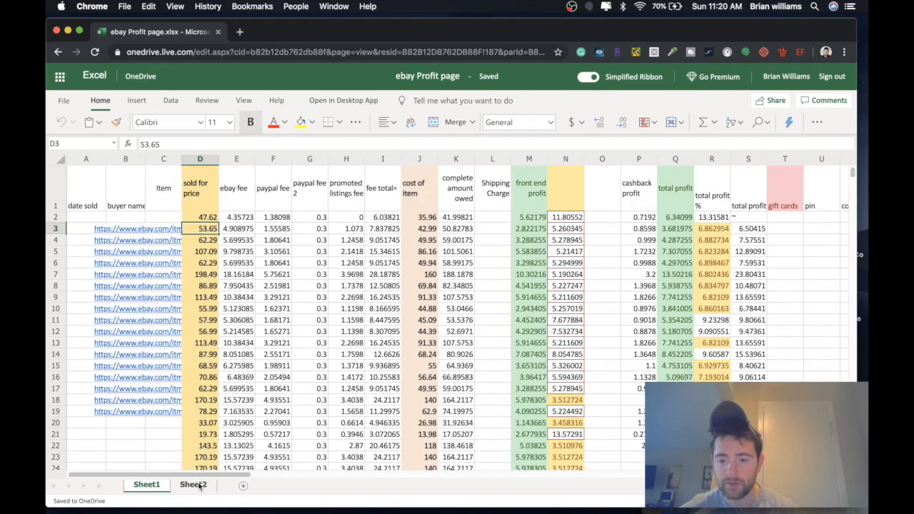
{"action": "left_click", "coordinate": [685, 219]}
{"action": "left_click", "coordinate": [646, 220]}
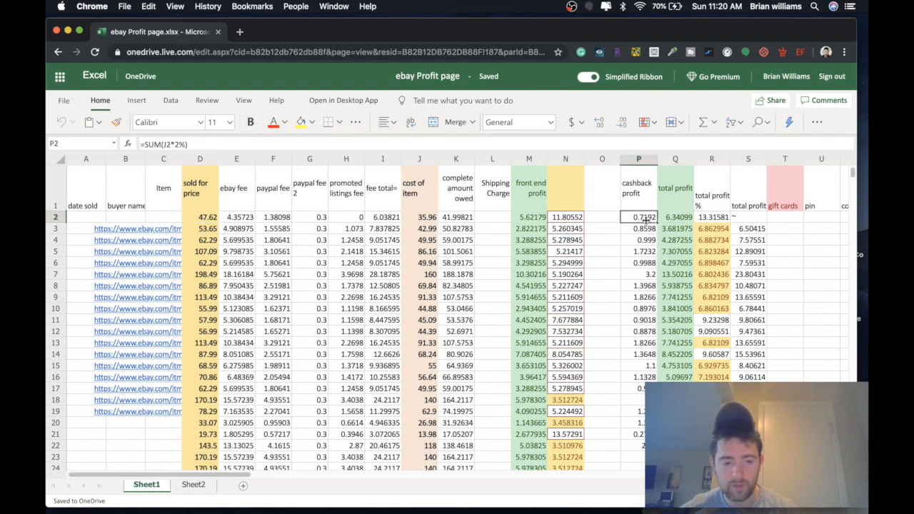
{"action": "left_click", "coordinate": [193, 485]}
{"action": "double_click", "coordinate": [697, 202]}
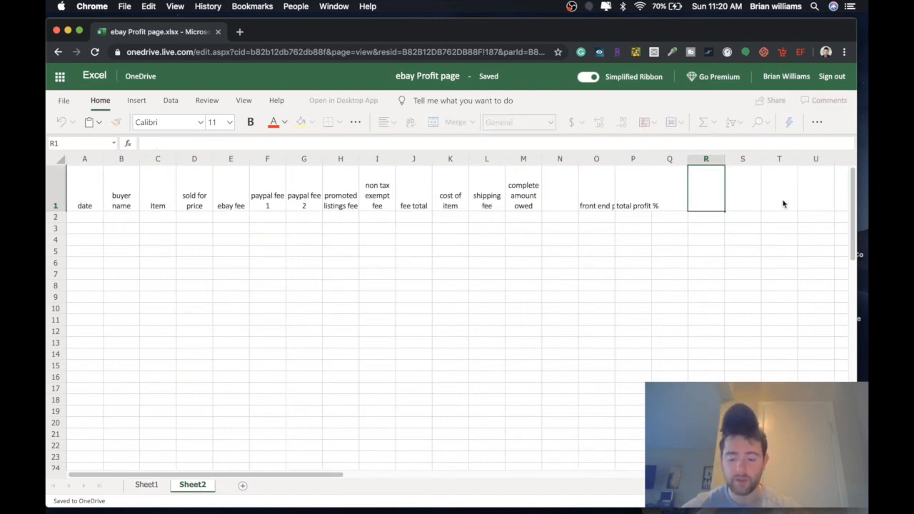
{"action": "type", "text": "cashb"}
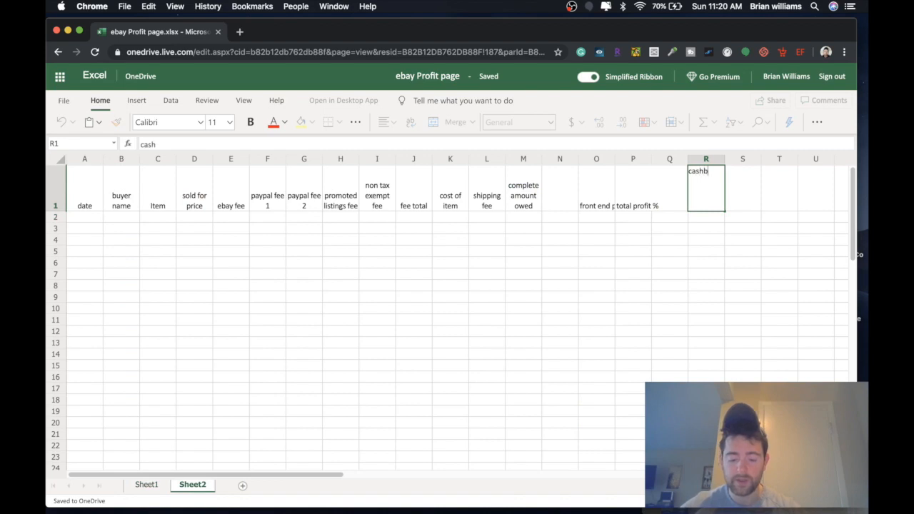
{"action": "type", "text": "ack profit"}
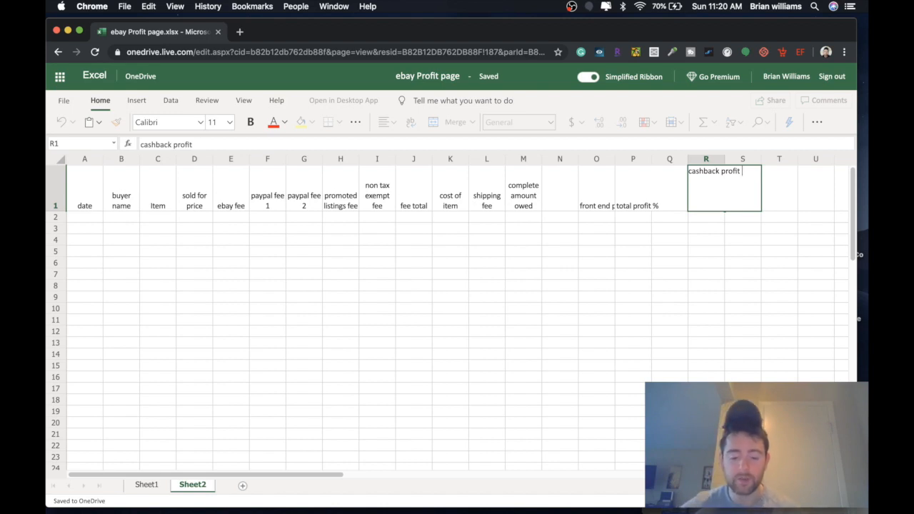
{"action": "type", "text": "2%"}
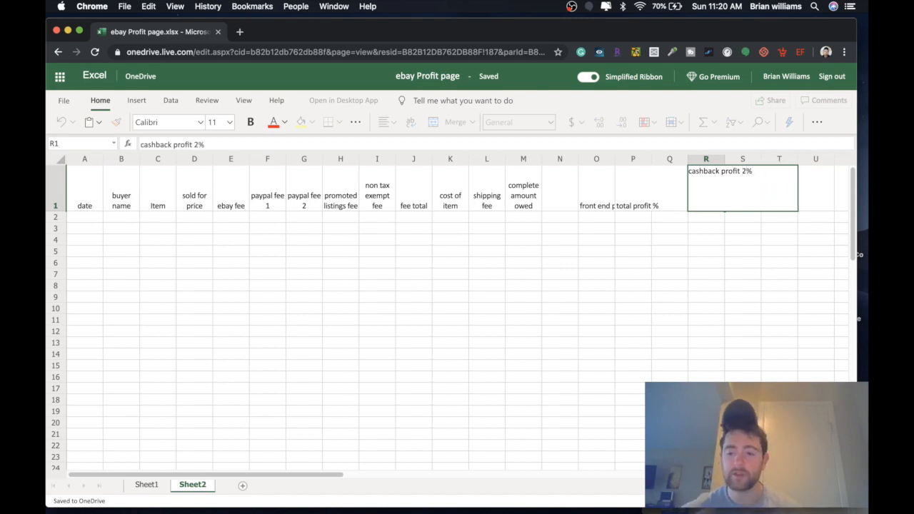
{"action": "left_click", "coordinate": [714, 219]}
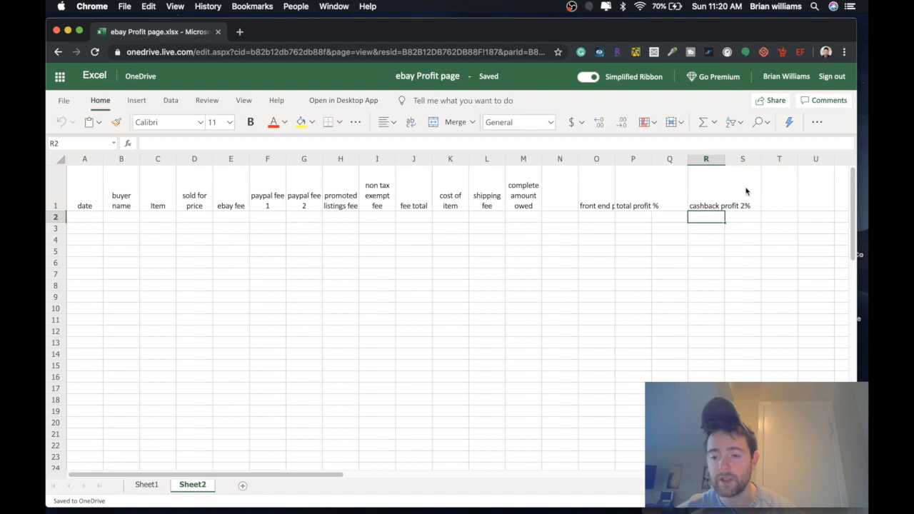
Review the Sheet1 headings and enter the heading "complete total profit with cashback credit" in cell S1 of Sheet2.
{"action": "left_click", "coordinate": [148, 485]}
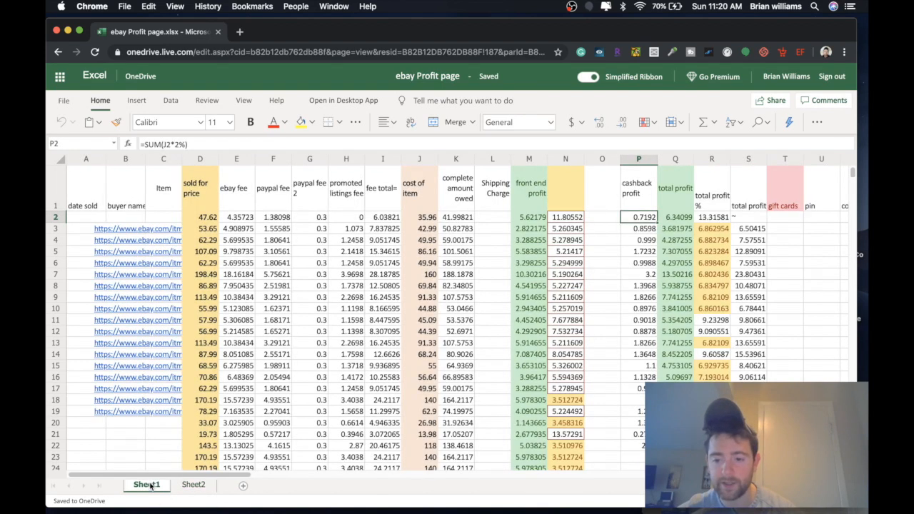
{"action": "left_click", "coordinate": [194, 484]}
{"action": "double_click", "coordinate": [751, 183]}
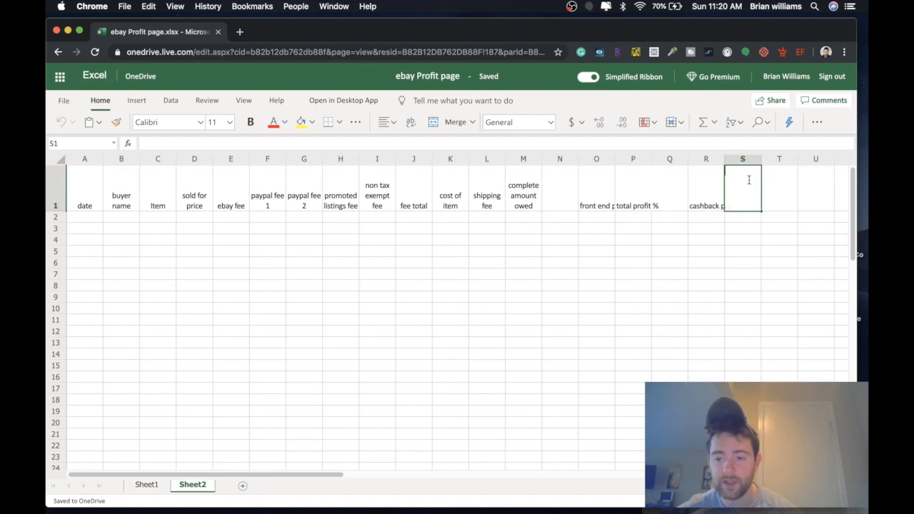
{"action": "type", "text": "complete total p"}
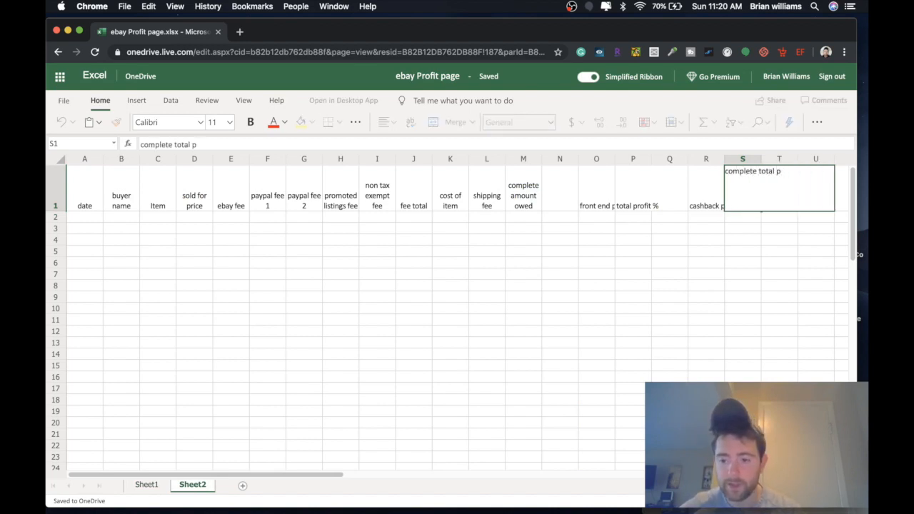
{"action": "type", "text": "oprofit "}
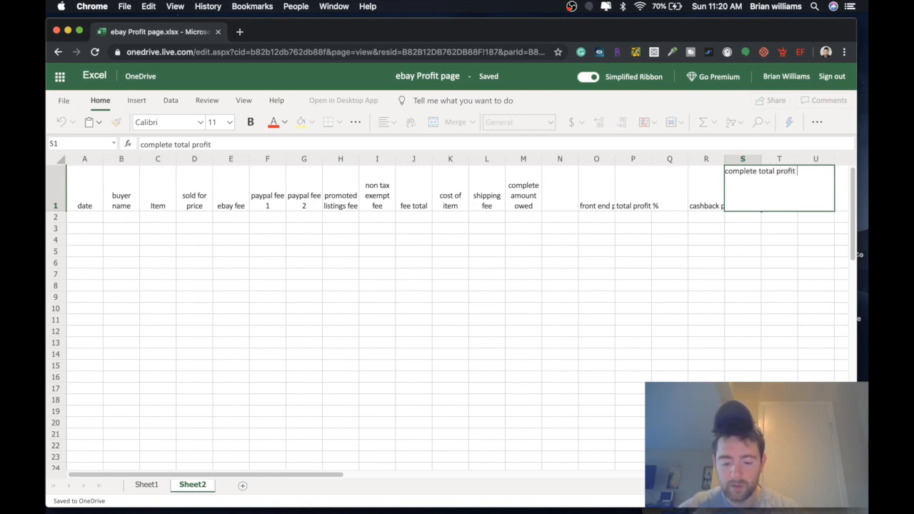
{"action": "type", "text": "with ca"}
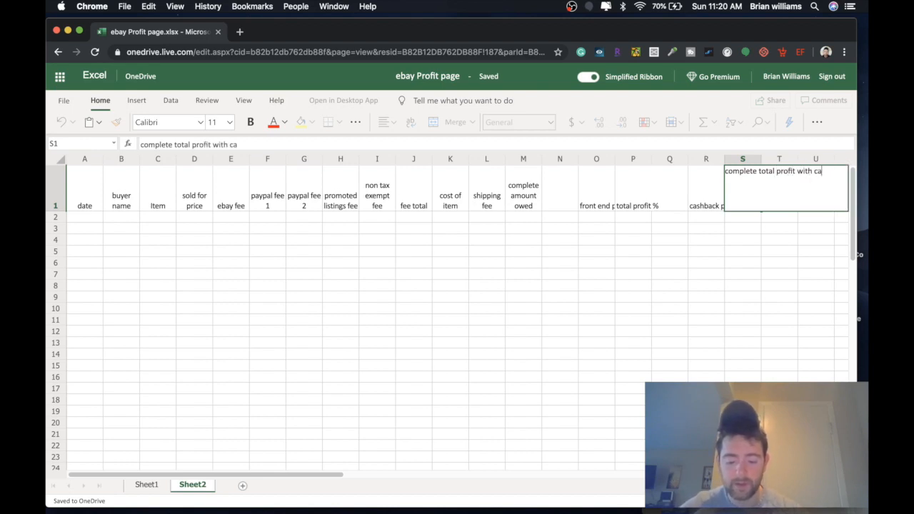
{"action": "type", "text": "shback credit ca"}
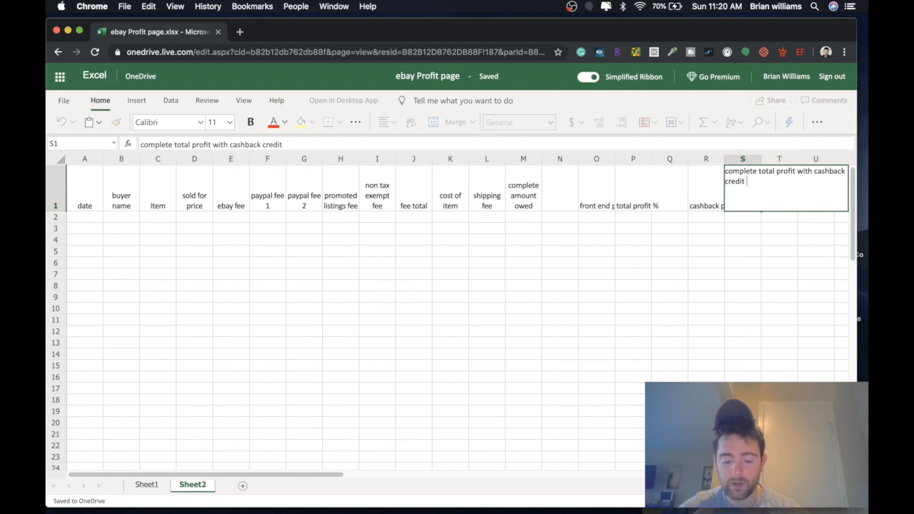
{"action": "left_click", "coordinate": [739, 243]}
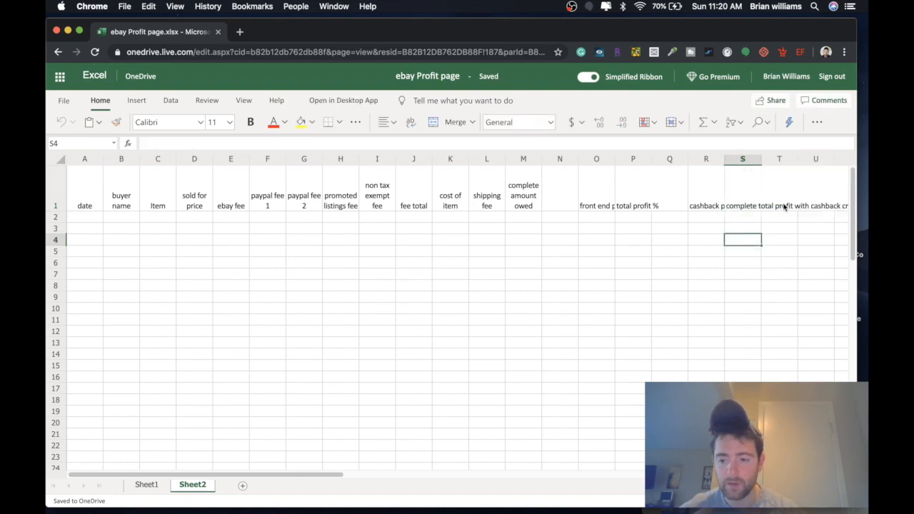
Consult the Sheet1 profit headings and enter the heading "complete total profit % with cashback credit card" in cell T1 of Sheet2.
{"action": "left_click", "coordinate": [784, 205]}
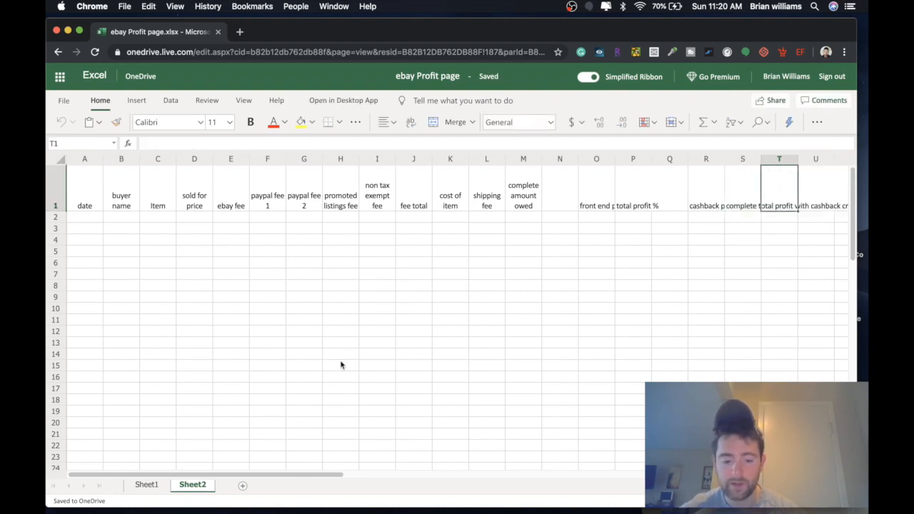
{"action": "left_click", "coordinate": [143, 490]}
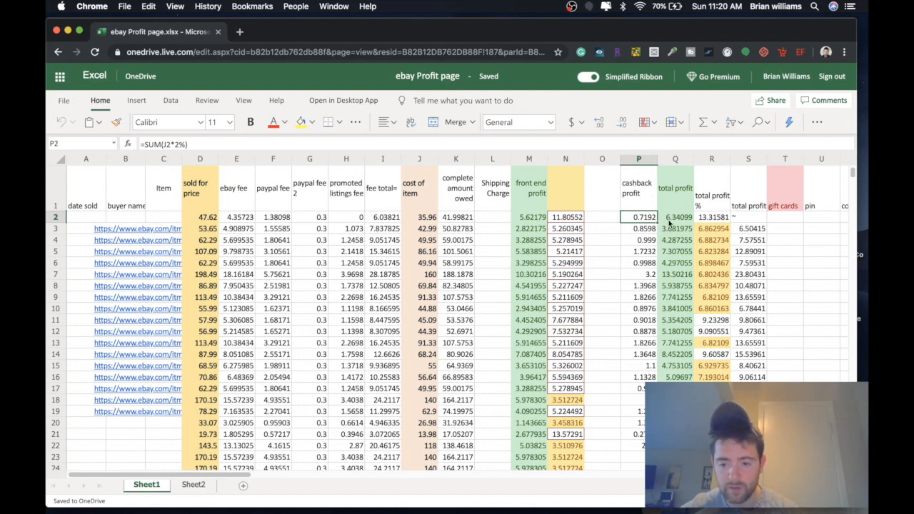
{"action": "left_click", "coordinate": [192, 484]}
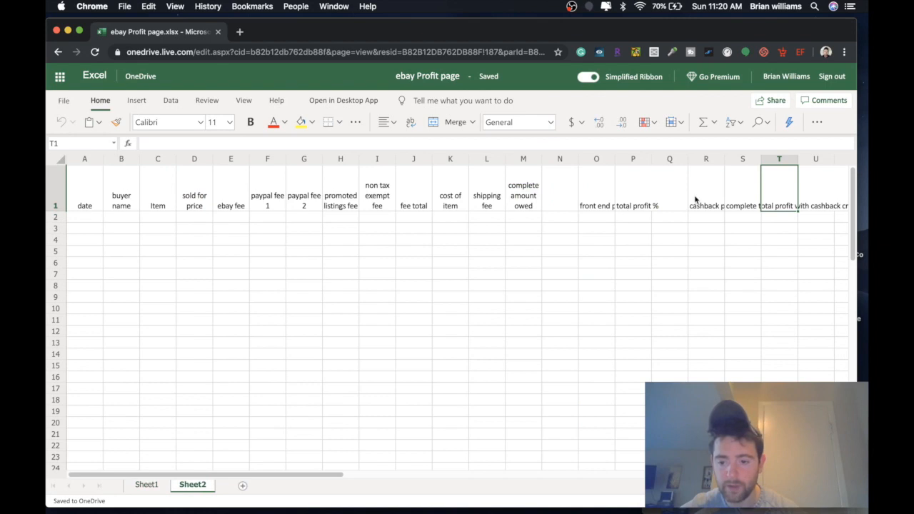
{"action": "left_click", "coordinate": [745, 200]}
{"action": "double_click", "coordinate": [777, 193]}
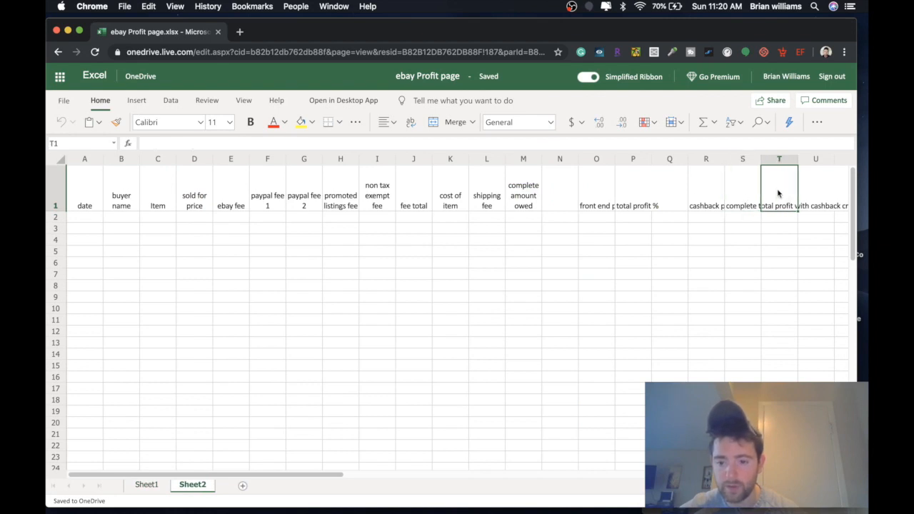
{"action": "type", "text": "com"}
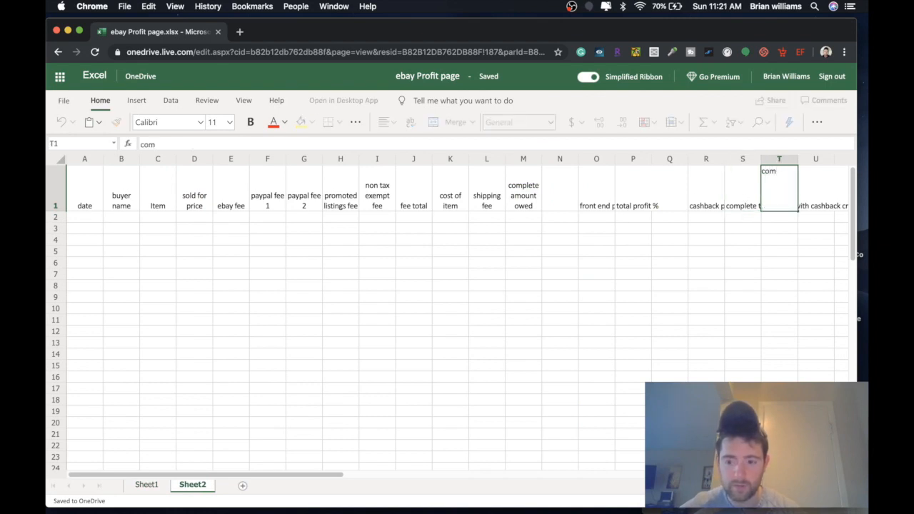
{"action": "type", "text": "plete total pro"}
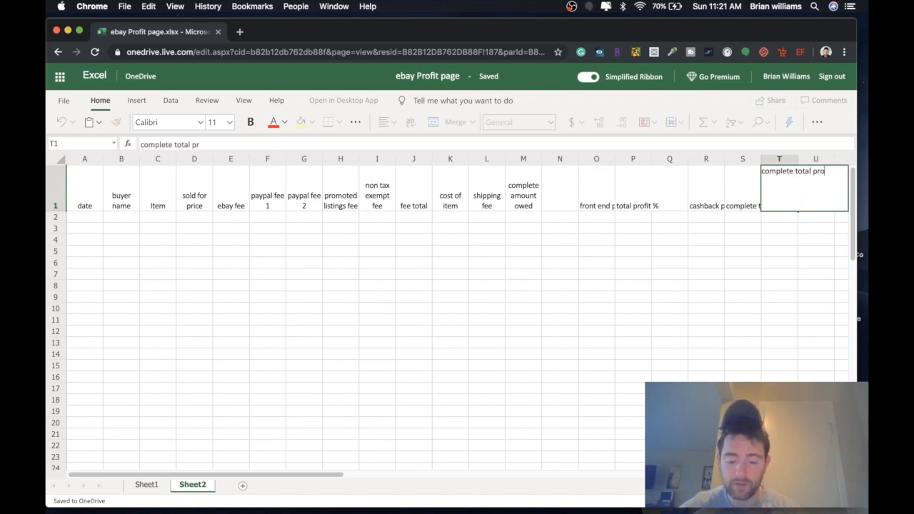
{"action": "type", "text": "fit % with cashba"}
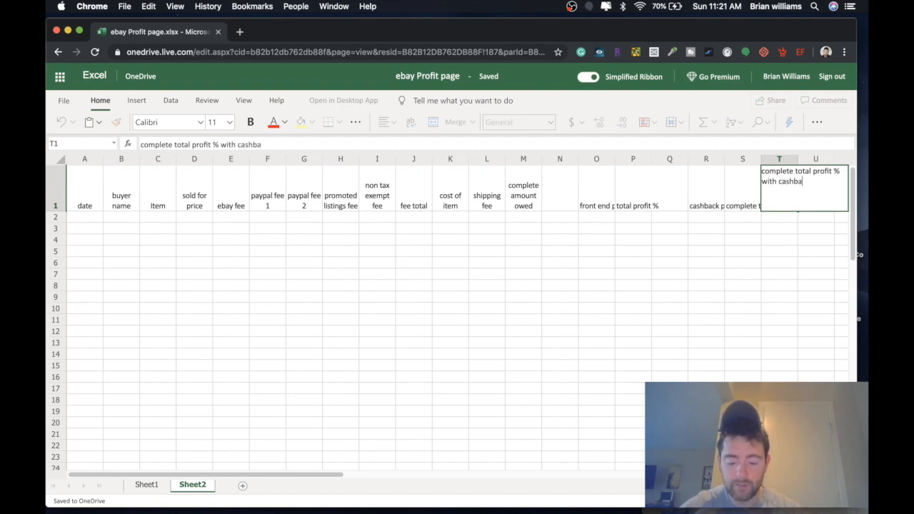
{"action": "type", "text": "ck credit card"}
{"action": "left_click", "coordinate": [744, 252]}
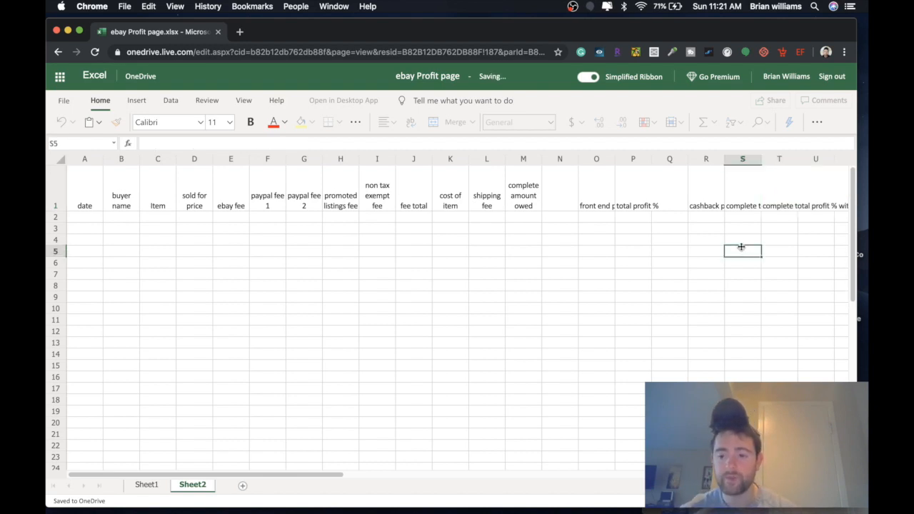
Wrap the text of the profit and cashback headings in cells O1 to V1 of Sheet2.
{"action": "left_click", "coordinate": [597, 188]}
{"action": "left_click", "coordinate": [635, 189], "text": "shift"}
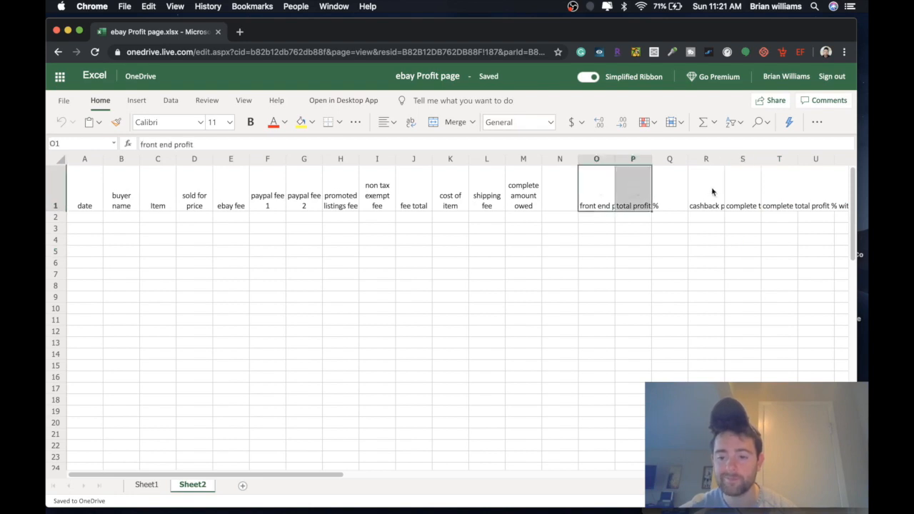
{"action": "left_click", "coordinate": [712, 191], "text": "shift"}
{"action": "left_click", "coordinate": [740, 191], "text": "shift"}
{"action": "left_click", "coordinate": [791, 192], "text": "shift"}
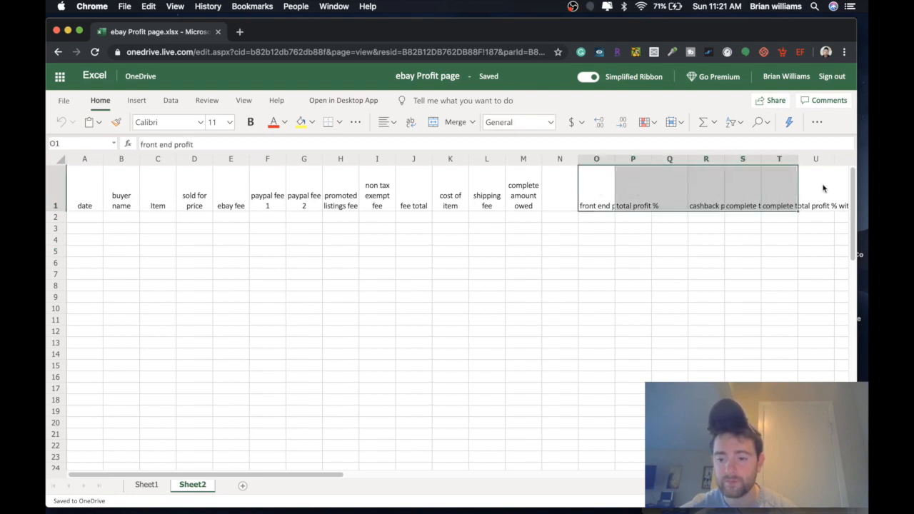
{"action": "left_click", "coordinate": [823, 188], "text": "shift"}
{"action": "left_click_drag", "start_coordinate": [318, 475], "coordinate": [363, 473]}
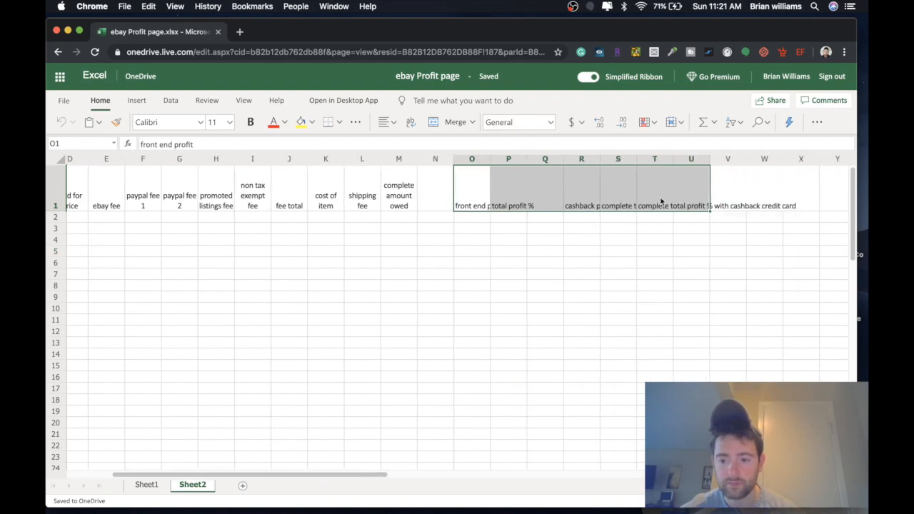
{"action": "left_click", "coordinate": [730, 189], "text": "shift"}
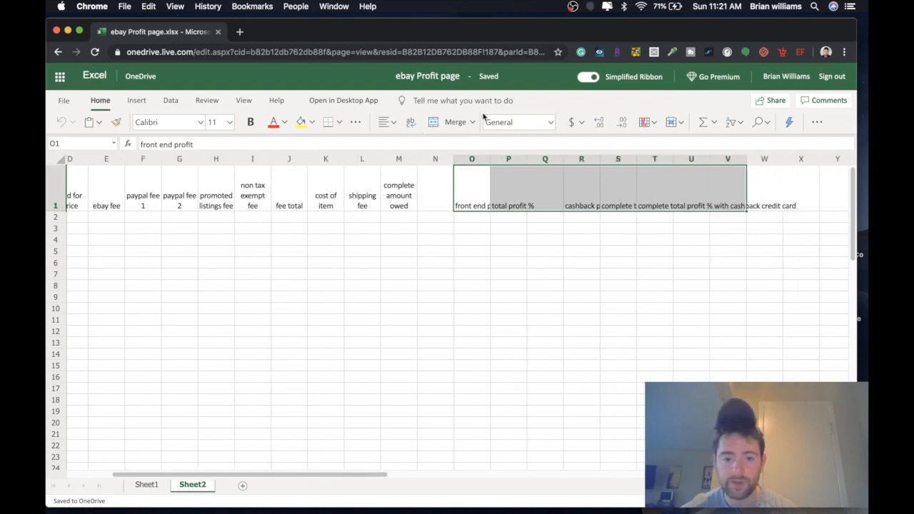
{"action": "left_click", "coordinate": [411, 122]}
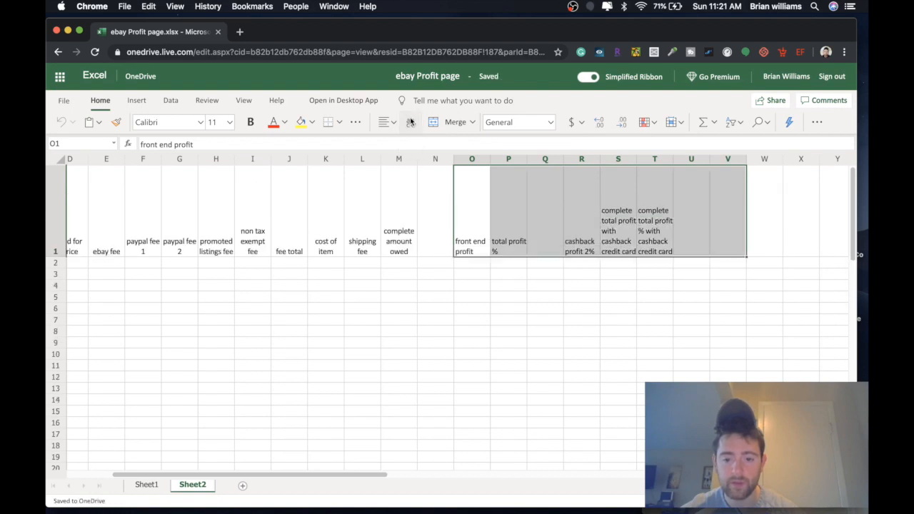
Centre the headings in cells O1 to V1 horizontally and align them to the middle vertically.
{"action": "left_click", "coordinate": [393, 123]}
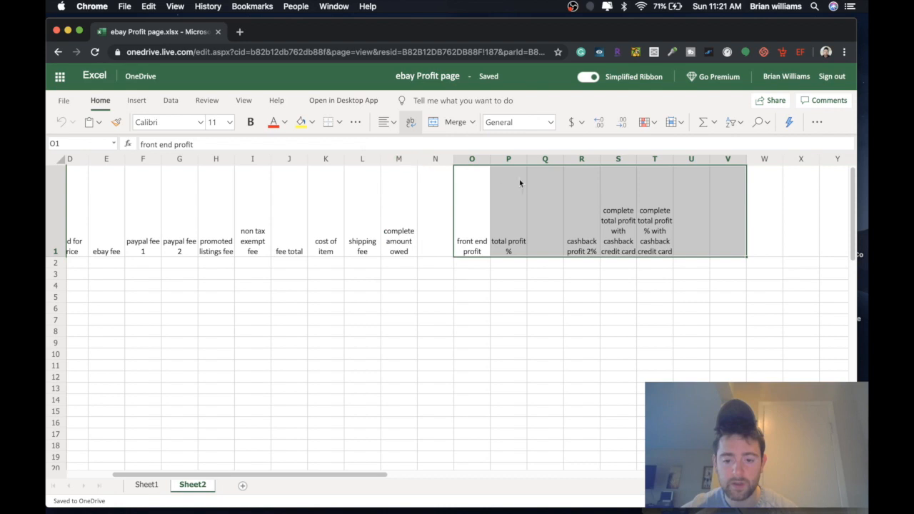
{"action": "left_click", "coordinate": [393, 124]}
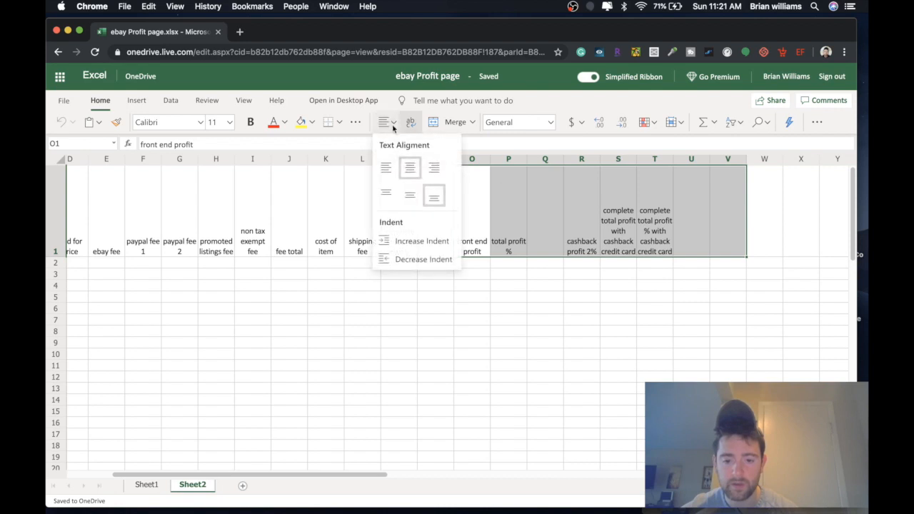
{"action": "left_click", "coordinate": [409, 195]}
Align the headings in cells A1 to M1 to the middle of the row vertically.
{"action": "left_click", "coordinate": [403, 206]}
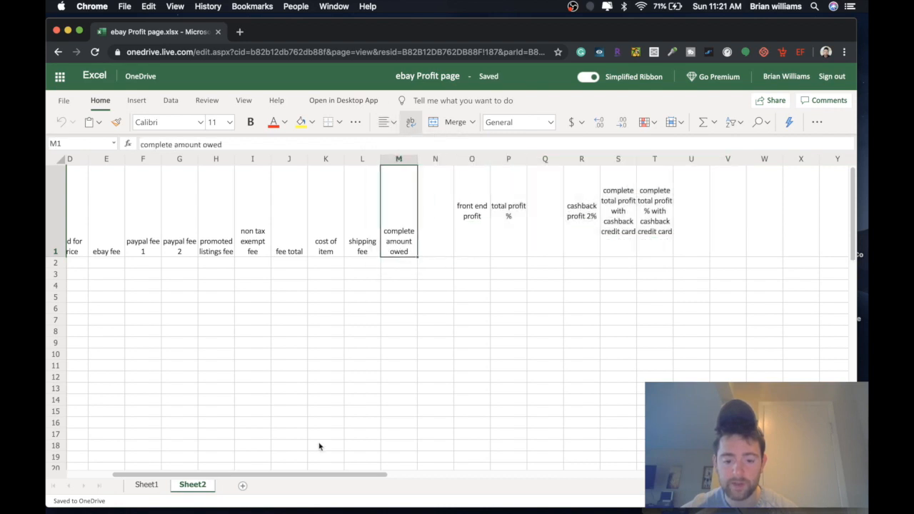
{"action": "left_click_drag", "start_coordinate": [326, 474], "coordinate": [272, 467]}
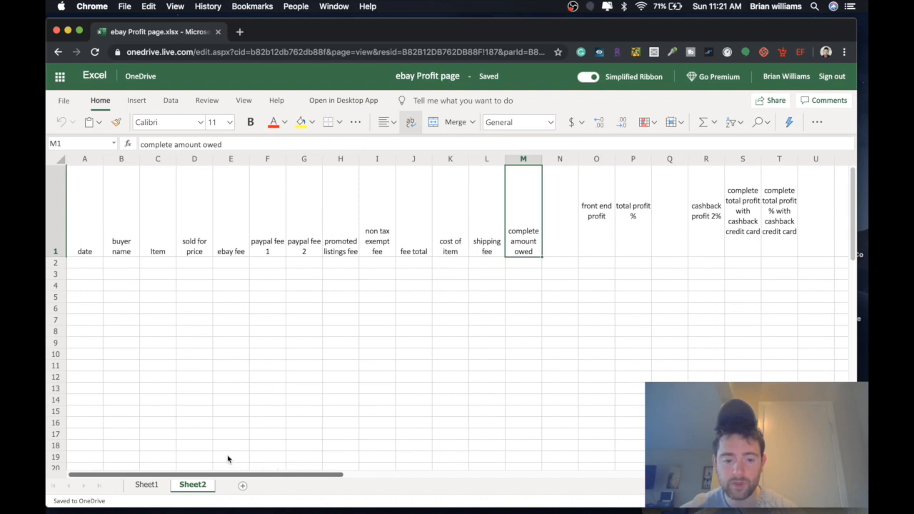
{"action": "left_click", "coordinate": [77, 189], "text": "shift"}
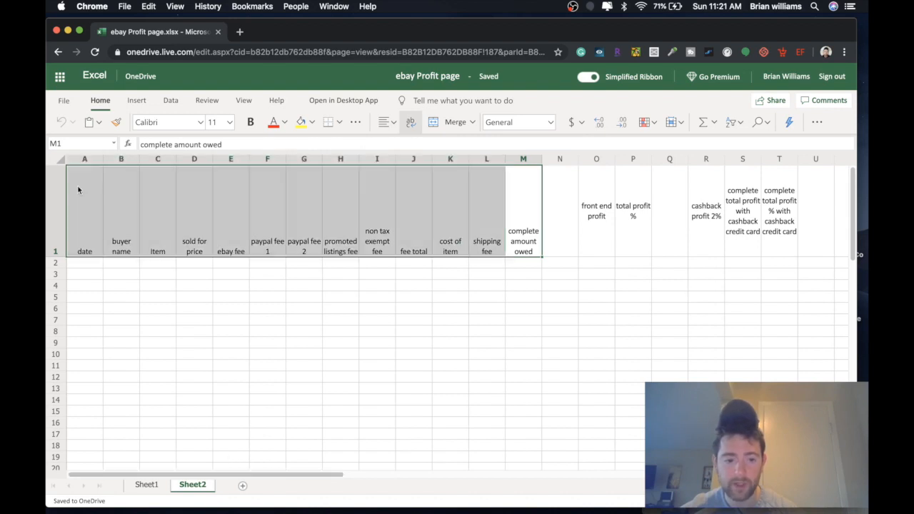
{"action": "left_click", "coordinate": [389, 123]}
{"action": "left_click", "coordinate": [410, 193]}
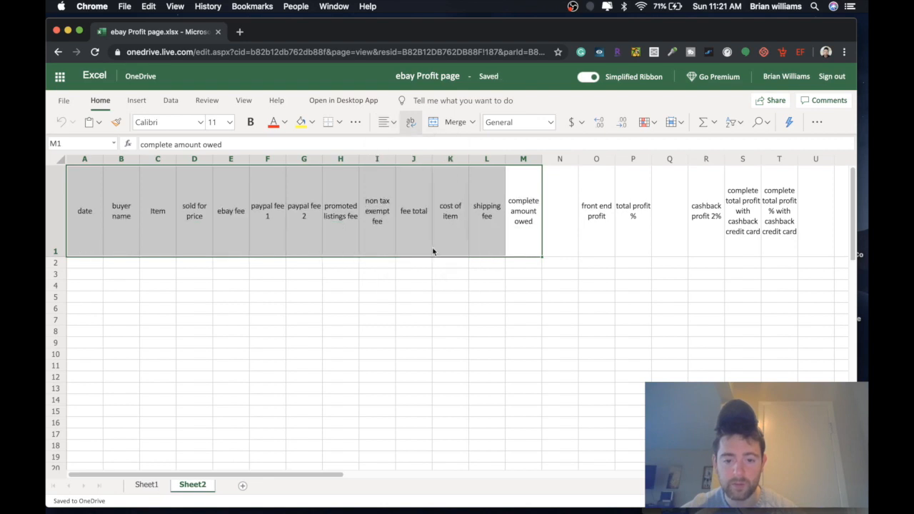
{"action": "left_click", "coordinate": [434, 250]}
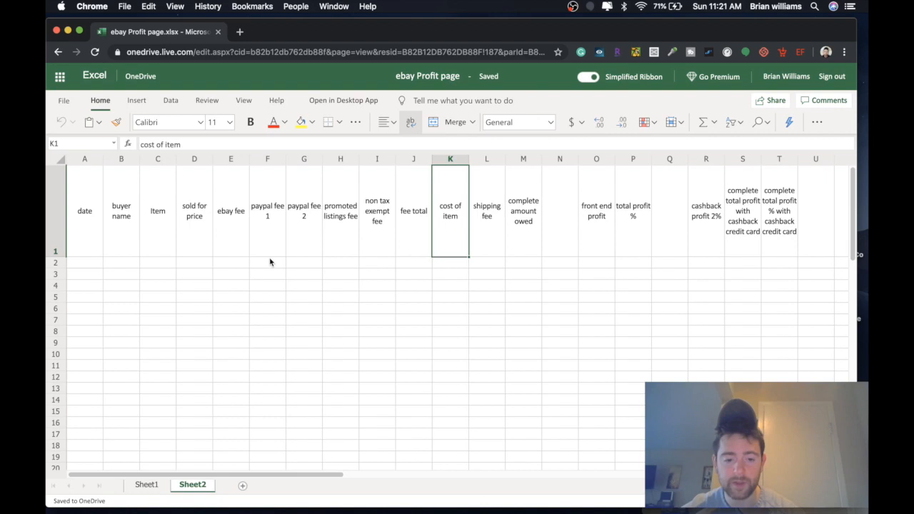
Check today's date in the system clock and enter 10/6/19 in the date column, cell A2.
{"action": "left_click", "coordinate": [85, 263]}
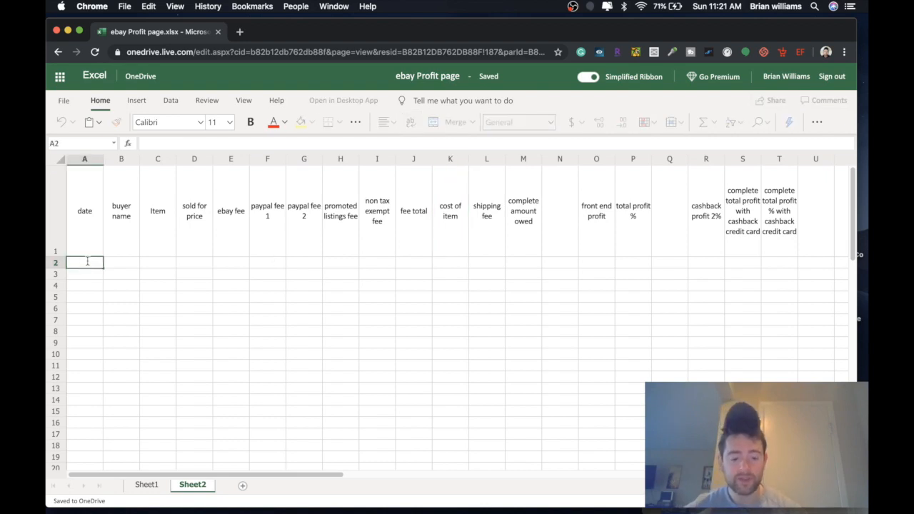
{"action": "type", "text": "10/"}
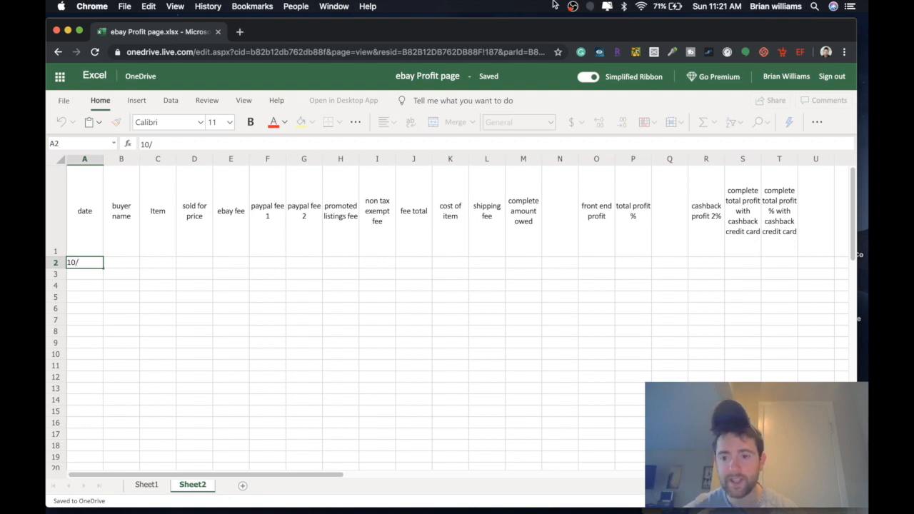
{"action": "left_click", "coordinate": [730, 6]}
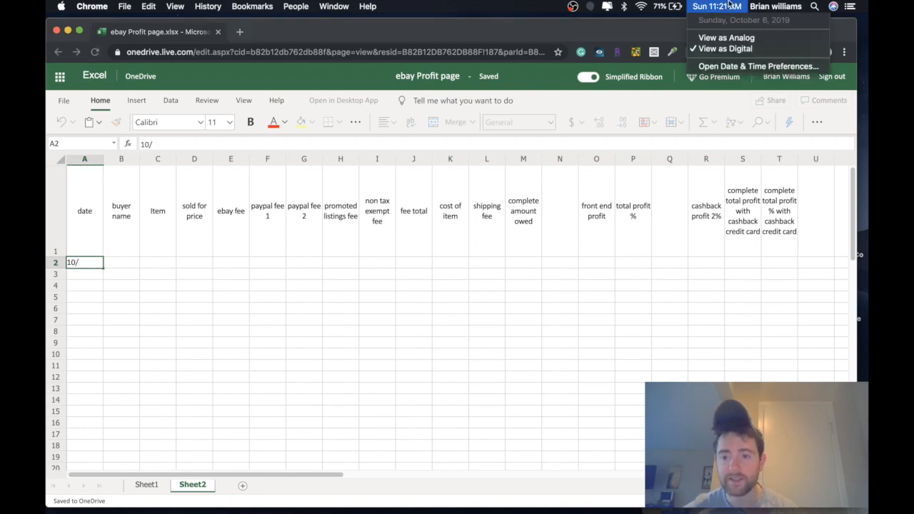
{"action": "left_click", "coordinate": [730, 5]}
{"action": "type", "text": "/6/19"}
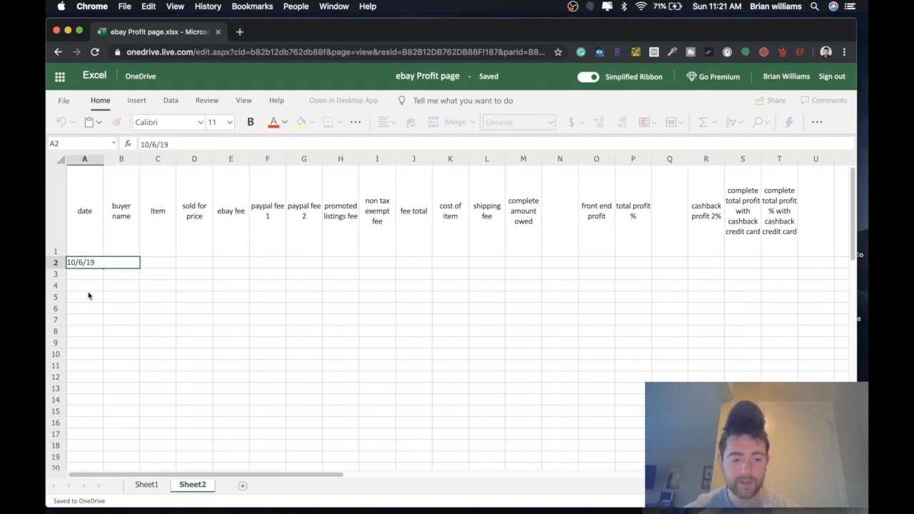
{"action": "left_click", "coordinate": [125, 288]}
Enter the buyer's username in the buyer name column, cell B2.
{"action": "left_click", "coordinate": [127, 262]}
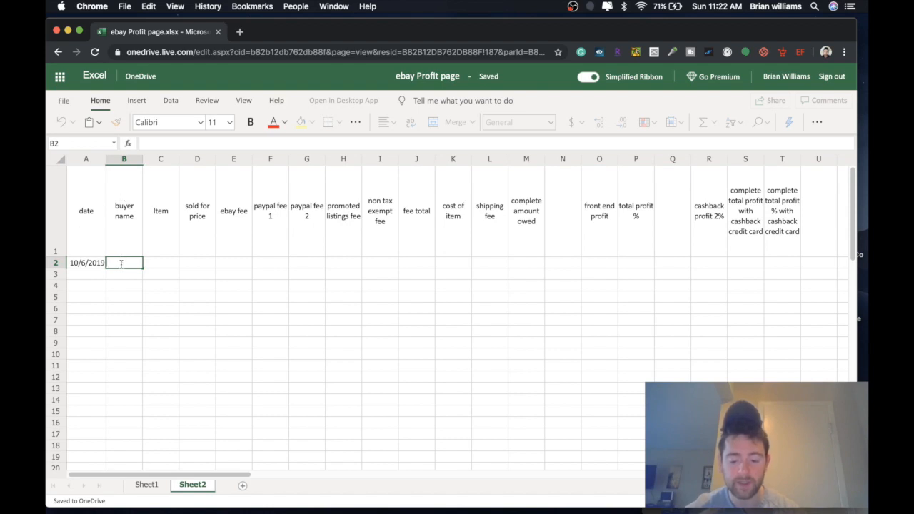
{"action": "type", "text": "icon_3"}
{"action": "left_click", "coordinate": [164, 266]}
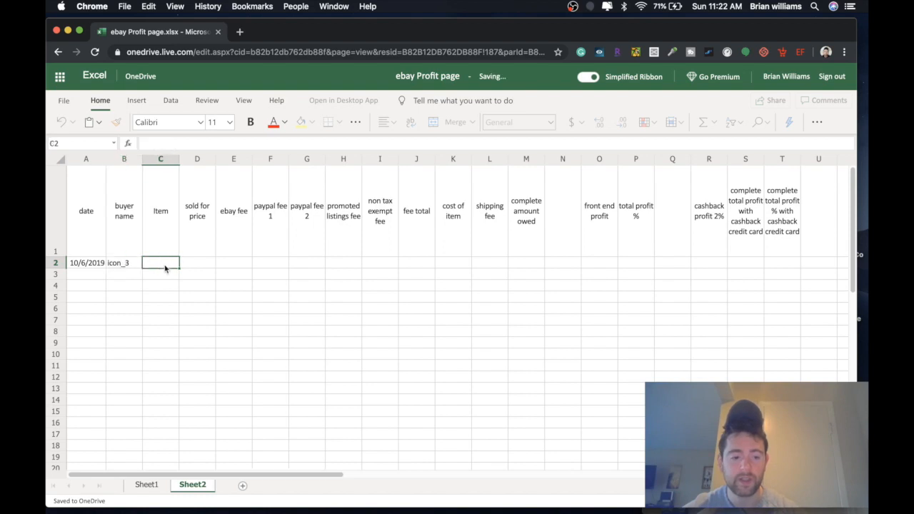
Copy the full eBay item link from cell C3 of Sheet1 for the Item column of Sheet2.
{"action": "double_click", "coordinate": [169, 263]}
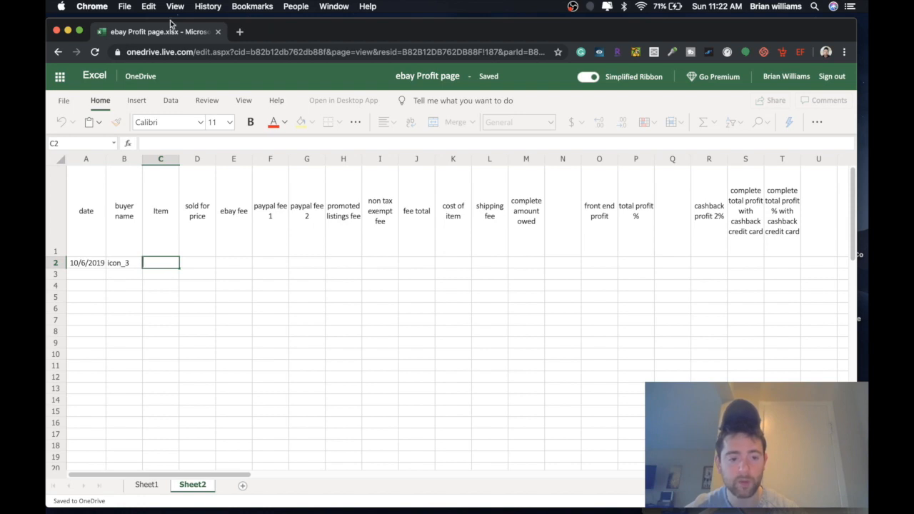
{"action": "left_click", "coordinate": [146, 485]}
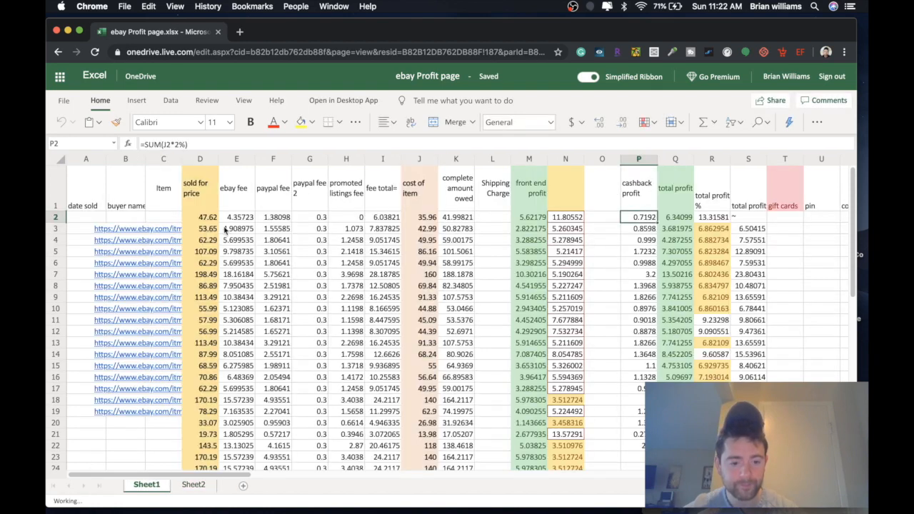
{"action": "right_click", "coordinate": [150, 229]}
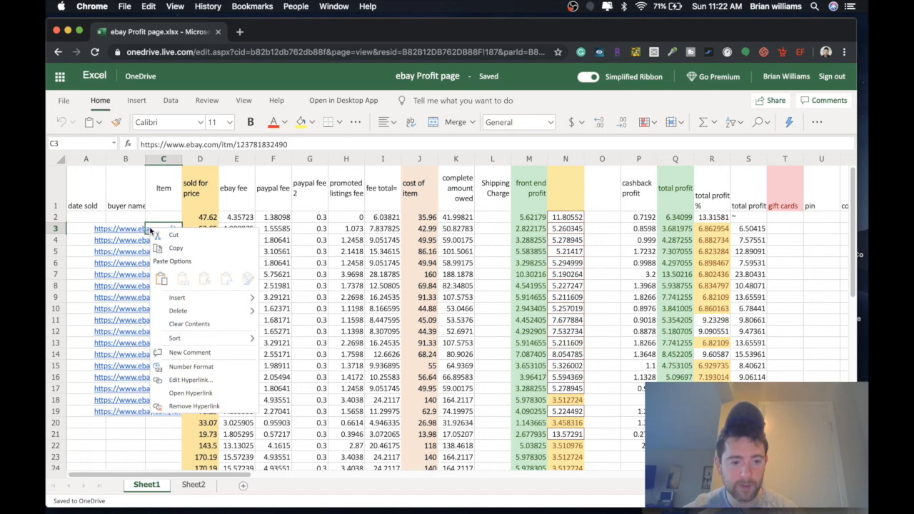
{"action": "left_click", "coordinate": [242, 144]}
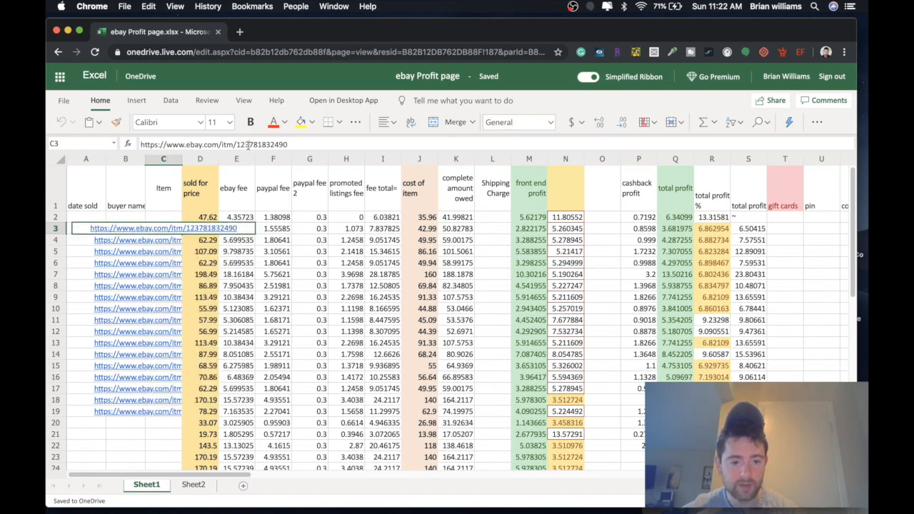
{"action": "triple_click", "coordinate": [248, 145]}
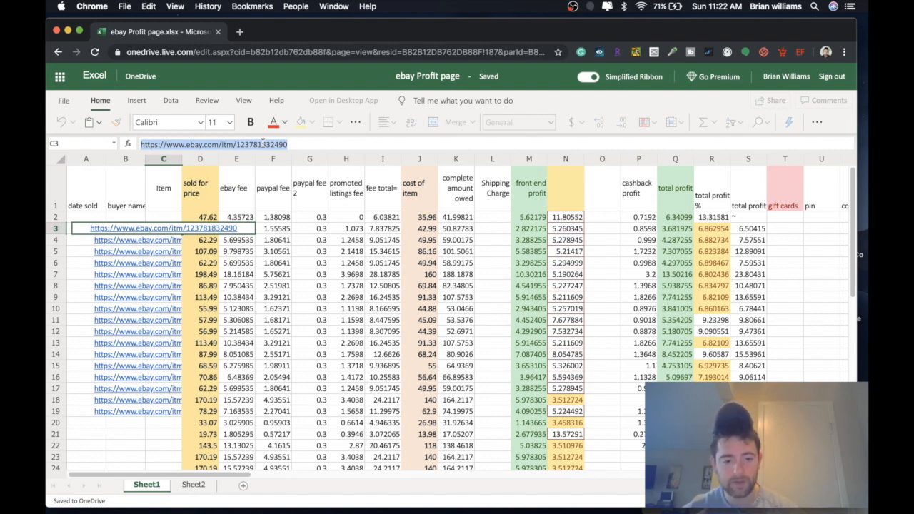
Try to paste the copied eBay item link into the Item column, cell C2, of Sheet2.
{"action": "left_click", "coordinate": [193, 485]}
{"action": "key", "text": "super+p"}
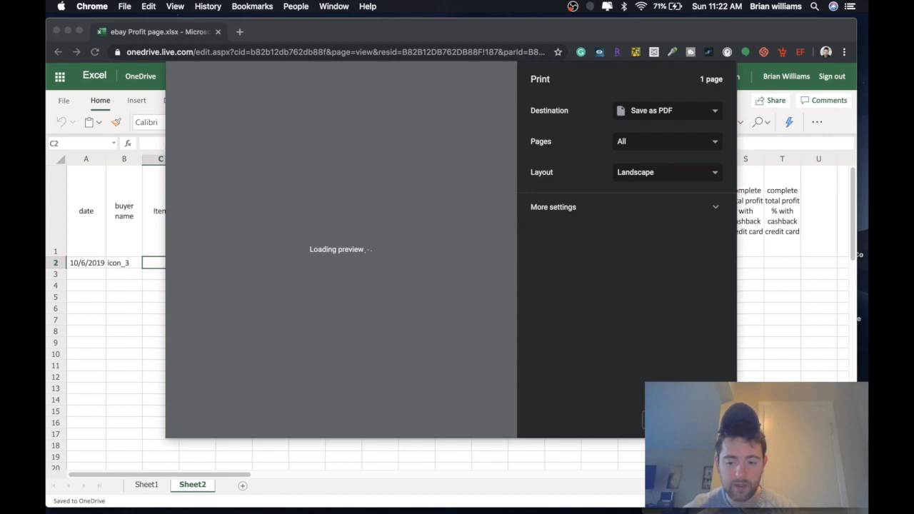
{"action": "key", "text": "Escape"}
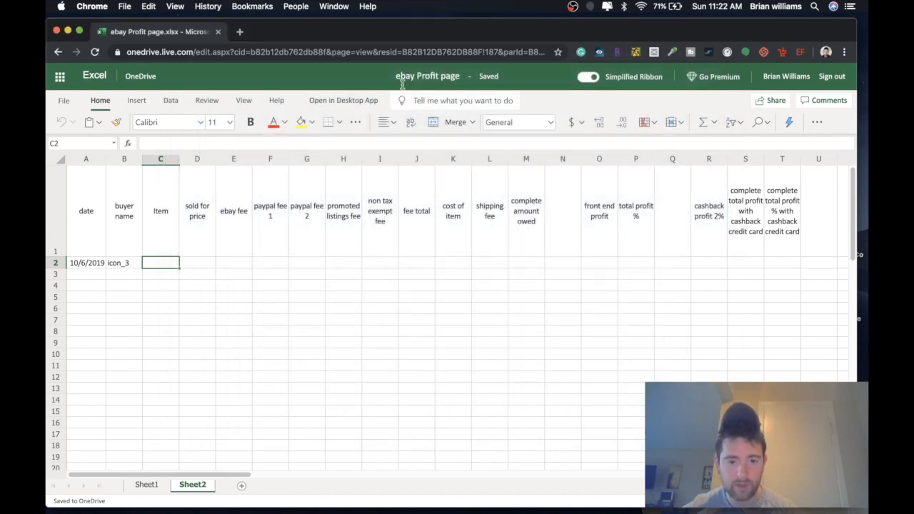
{"action": "right_click", "coordinate": [160, 265]}
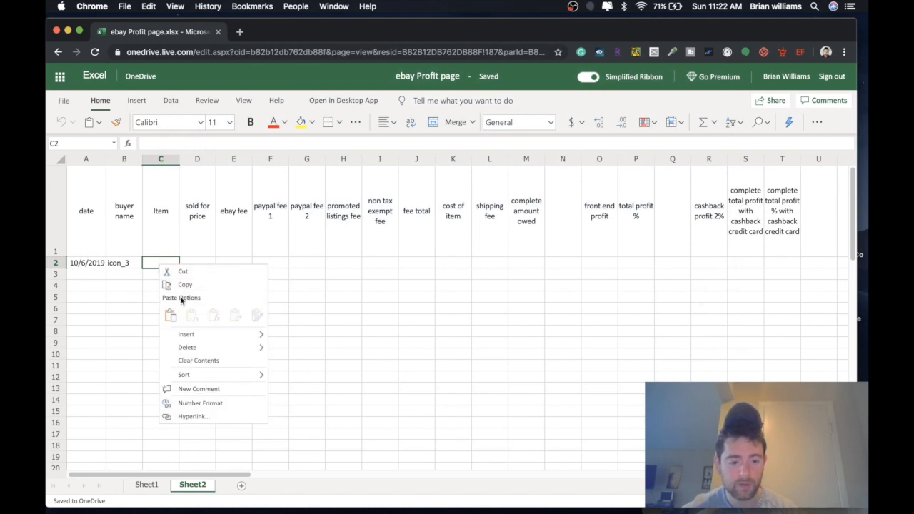
{"action": "left_click", "coordinate": [170, 316]}
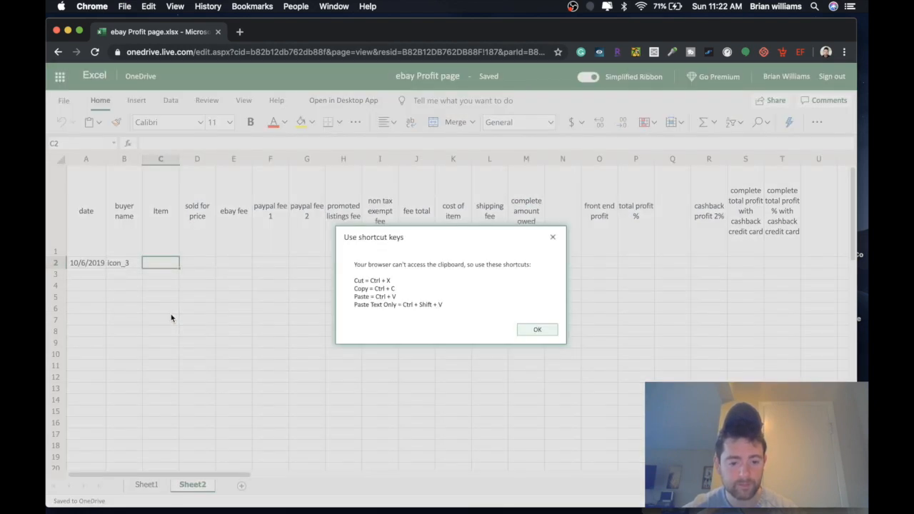
{"action": "left_click", "coordinate": [552, 237]}
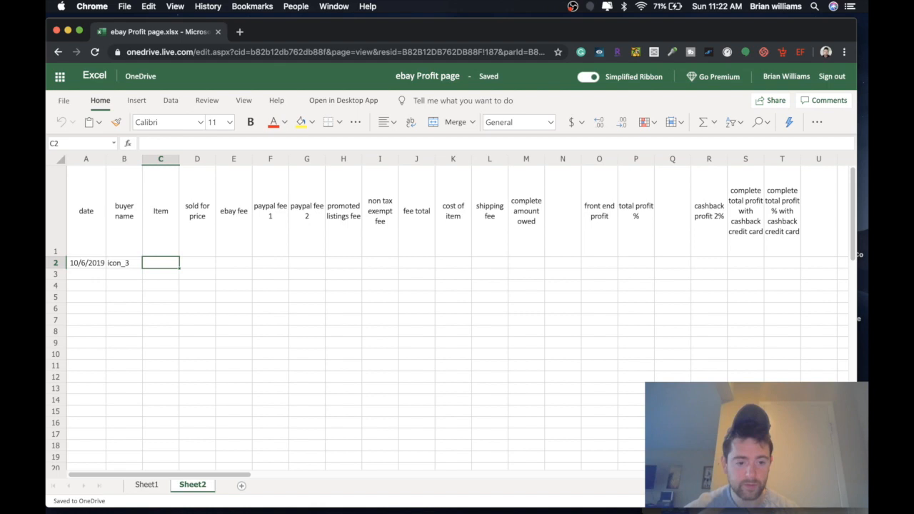
Try again to copy the full link from cell C3 of Sheet1 and return to Sheet2.
{"action": "left_click", "coordinate": [147, 484]}
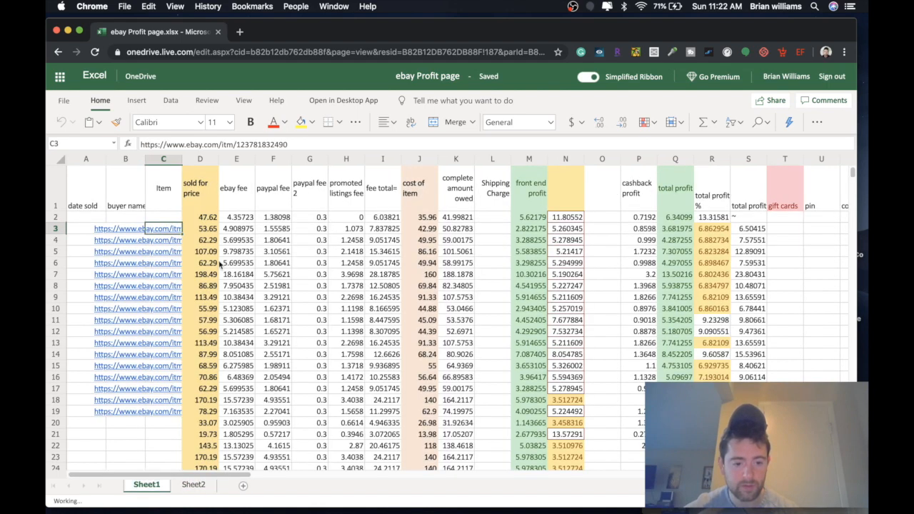
{"action": "triple_click", "coordinate": [206, 143]}
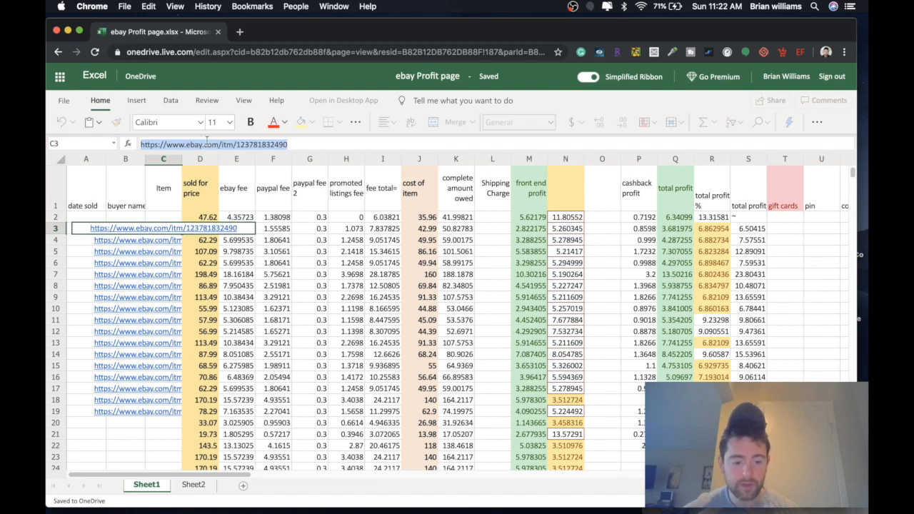
{"action": "left_click", "coordinate": [192, 484]}
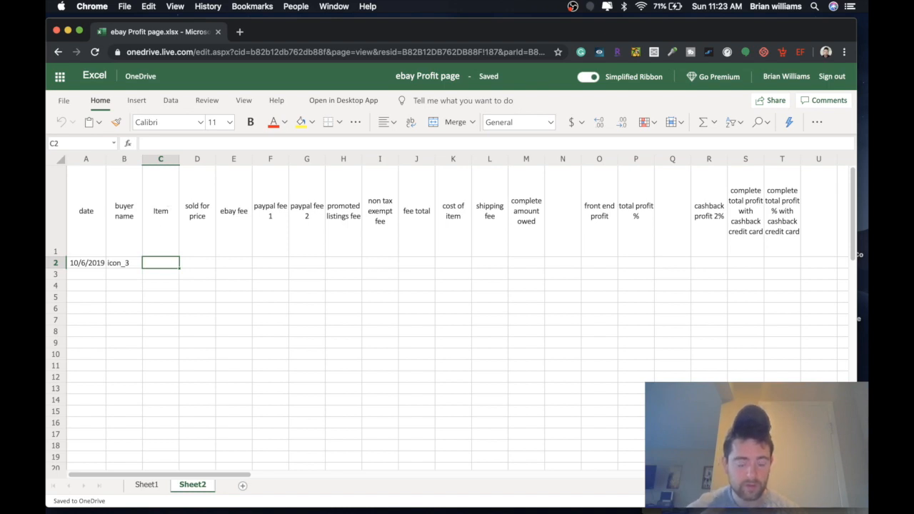
Reselect the whole link text of cell C3 on Sheet1, closing the eBay page opened by mistake.
{"action": "left_click", "coordinate": [148, 485]}
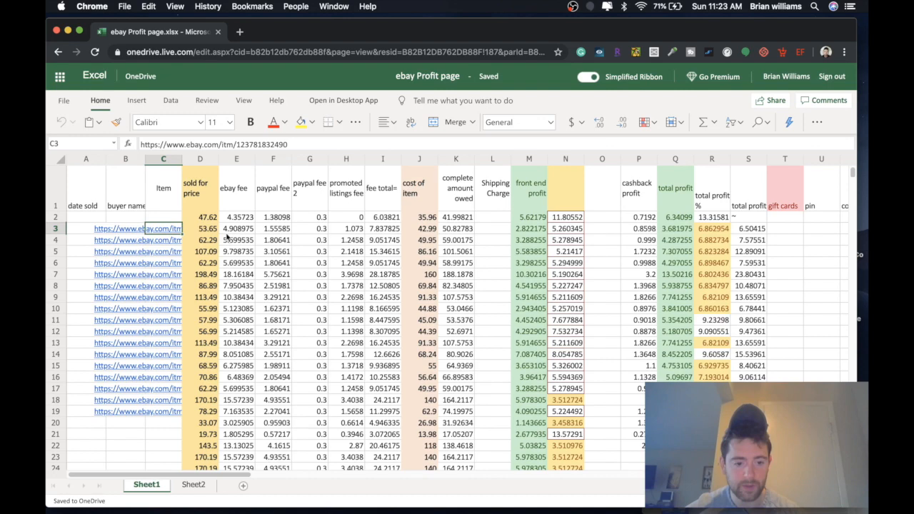
{"action": "left_click", "coordinate": [157, 230]}
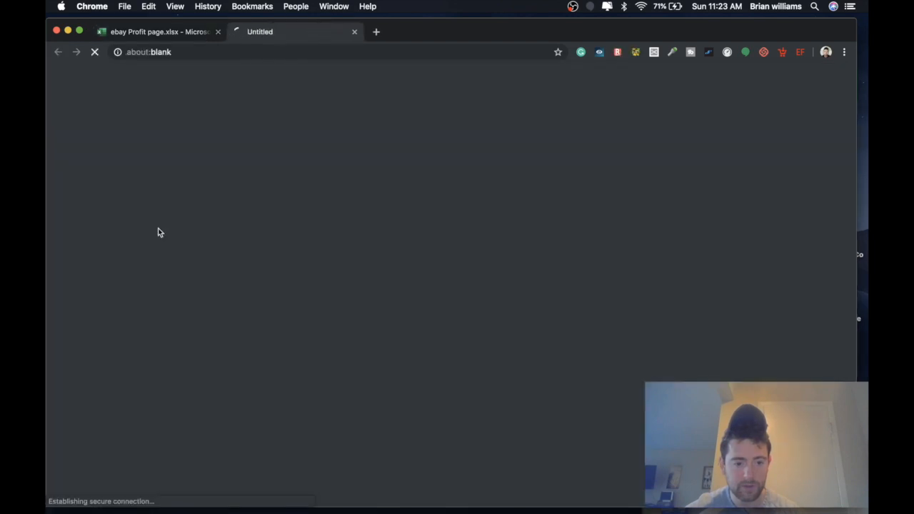
{"action": "left_click", "coordinate": [351, 32]}
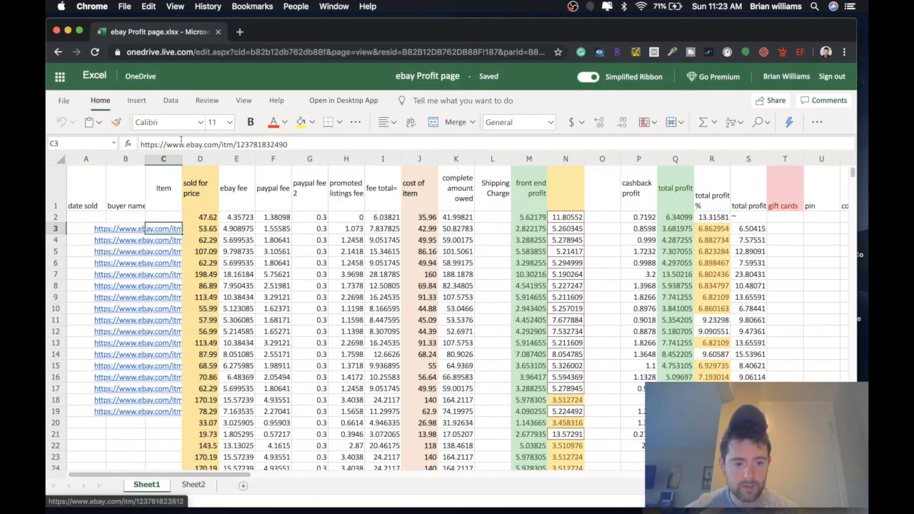
{"action": "triple_click", "coordinate": [183, 144]}
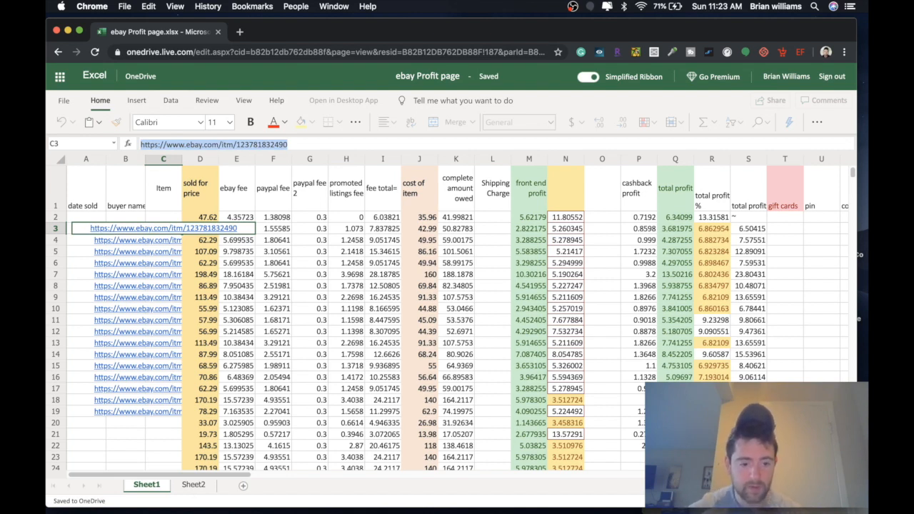
{"action": "left_click", "coordinate": [159, 232]}
{"action": "double_click", "coordinate": [161, 222]}
{"action": "triple_click", "coordinate": [162, 227]}
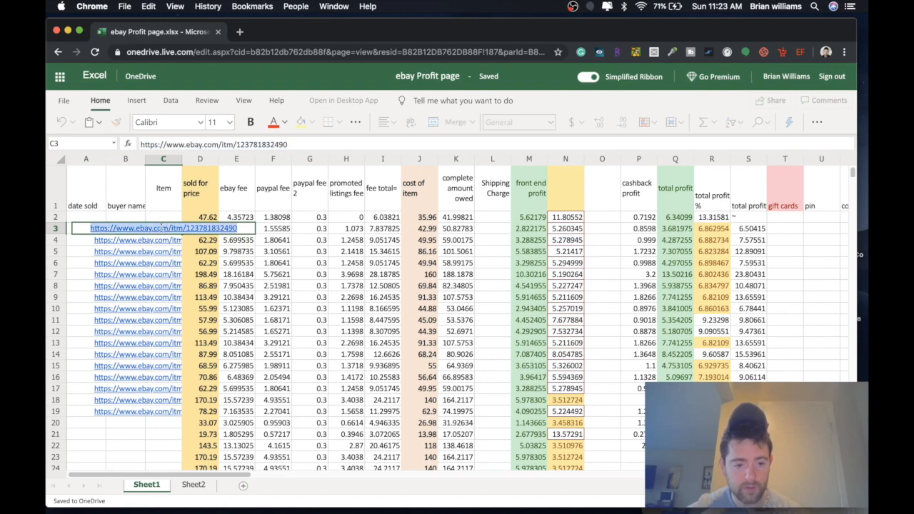
Copy cell C4 with its eBay item link on Sheet1, and close the eBay listing opened from it.
{"action": "right_click", "coordinate": [165, 239]}
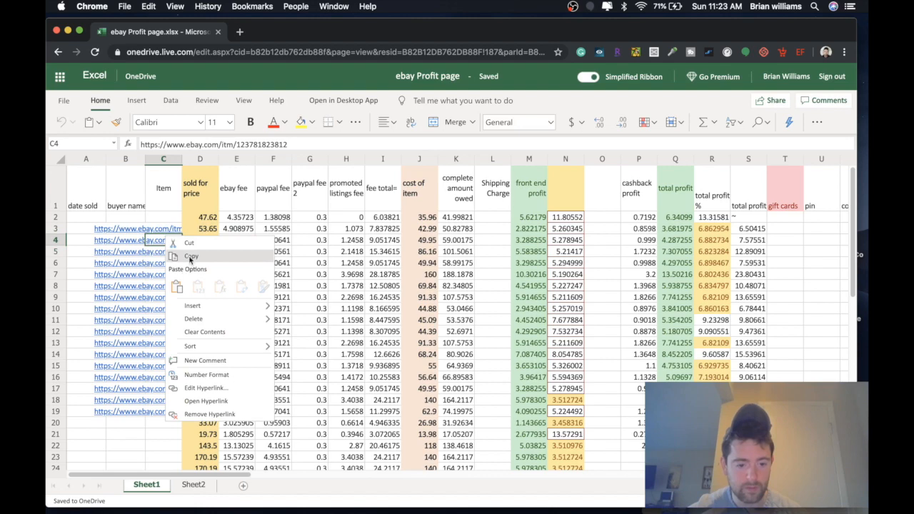
{"action": "left_click", "coordinate": [189, 256]}
{"action": "left_click", "coordinate": [164, 250]}
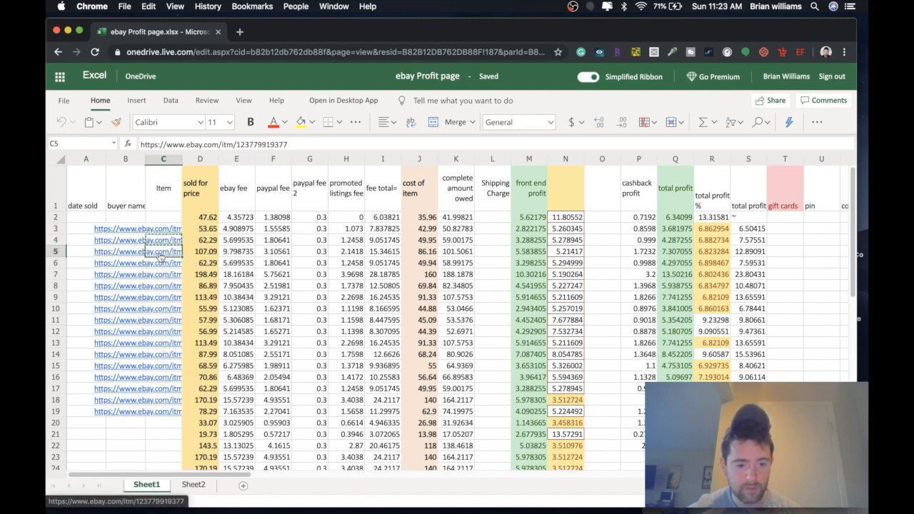
{"action": "left_click", "coordinate": [153, 241]}
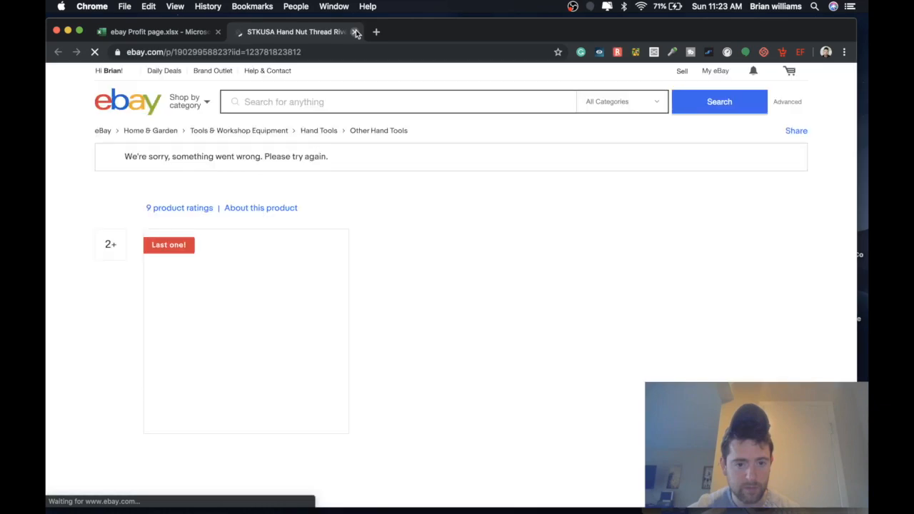
{"action": "left_click", "coordinate": [354, 31]}
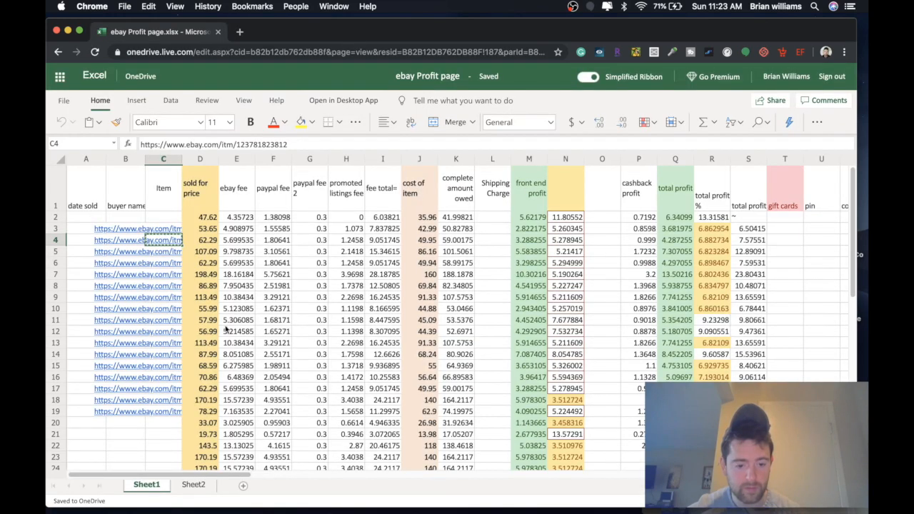
Enter "..." as a placeholder in the Item column, cell C2, of Sheet2.
{"action": "left_click", "coordinate": [191, 485]}
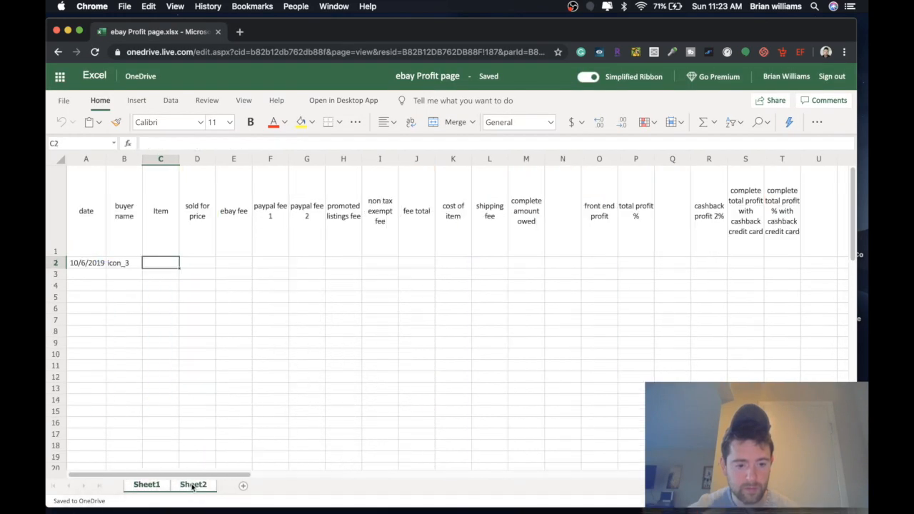
{"action": "double_click", "coordinate": [163, 263]}
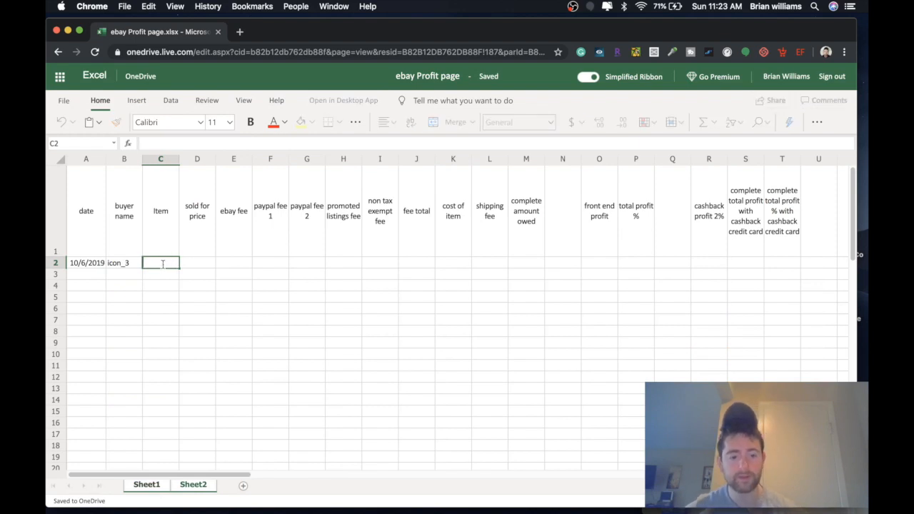
{"action": "type", "text": "..."}
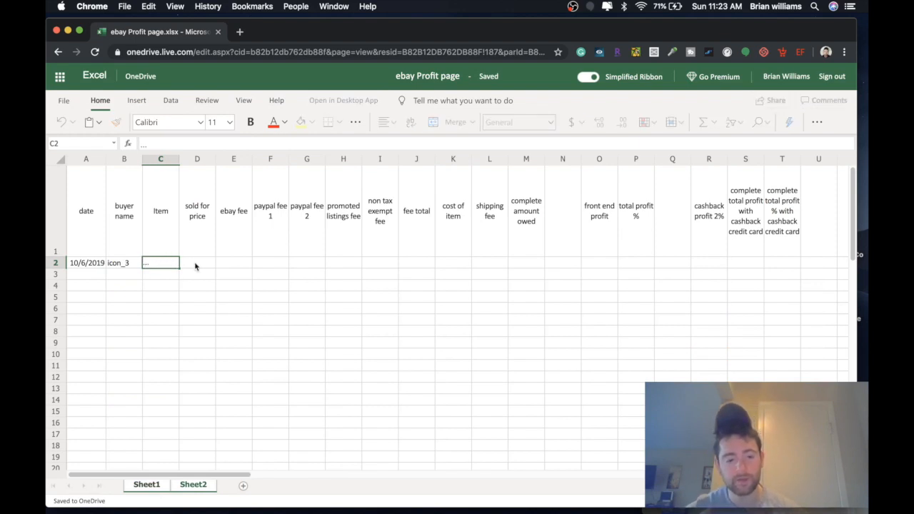
{"action": "left_click", "coordinate": [195, 265]}
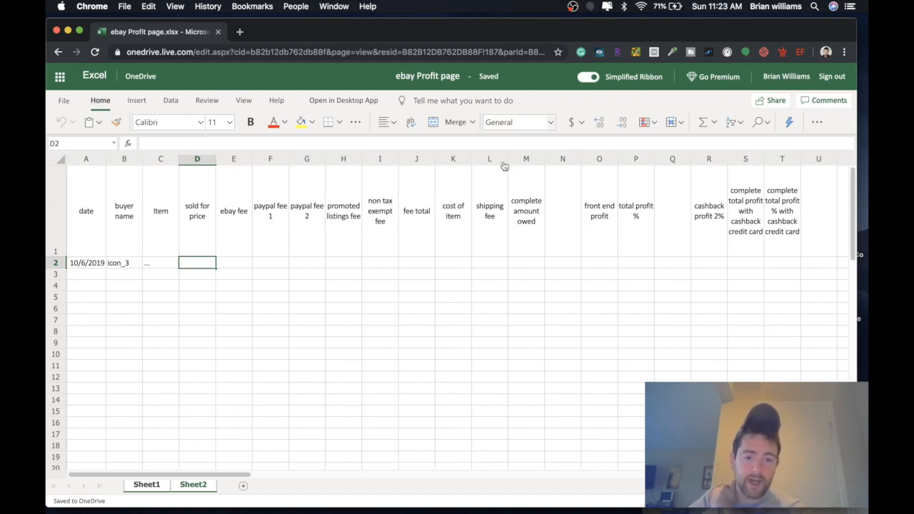
{"action": "double_click", "coordinate": [194, 262]}
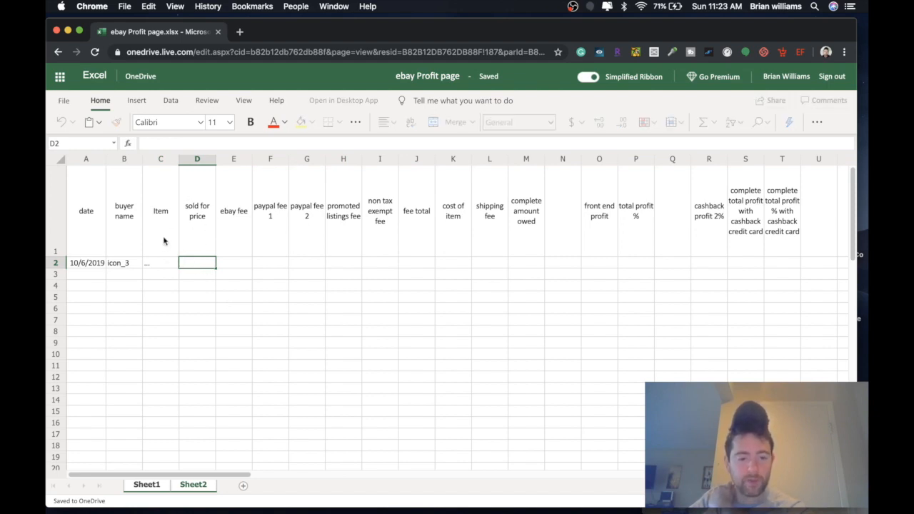
{"action": "left_click", "coordinate": [201, 237]}
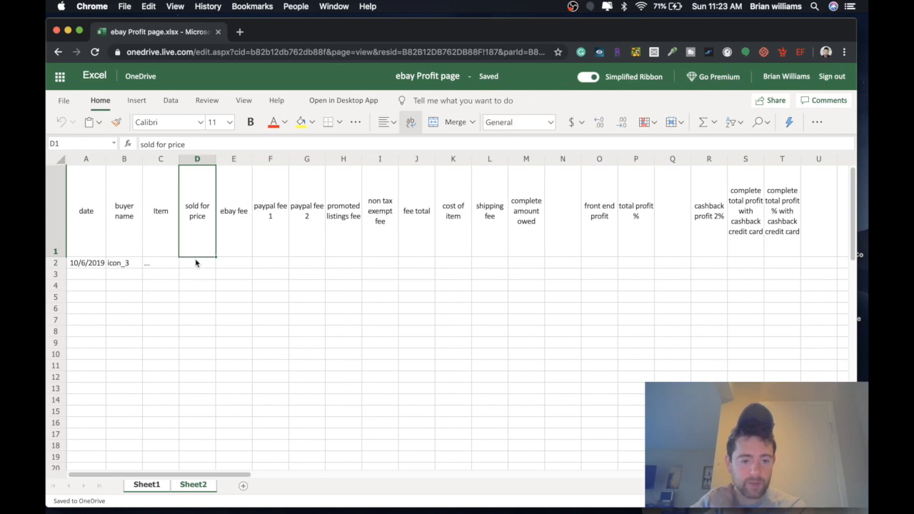
{"action": "left_click", "coordinate": [195, 261]}
{"action": "double_click", "coordinate": [195, 261]}
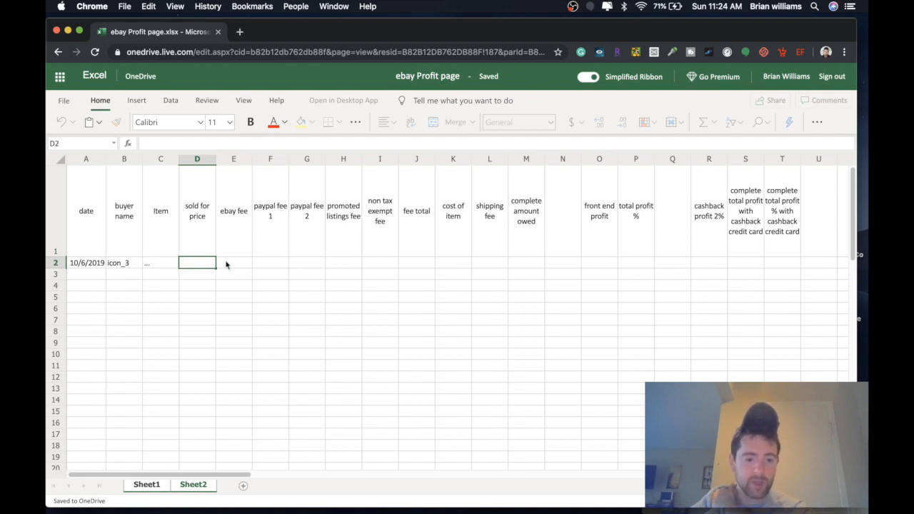
Examine the ebay fee formula in cell E2 of Sheet1 as a model for Sheet2.
{"action": "left_click", "coordinate": [243, 263]}
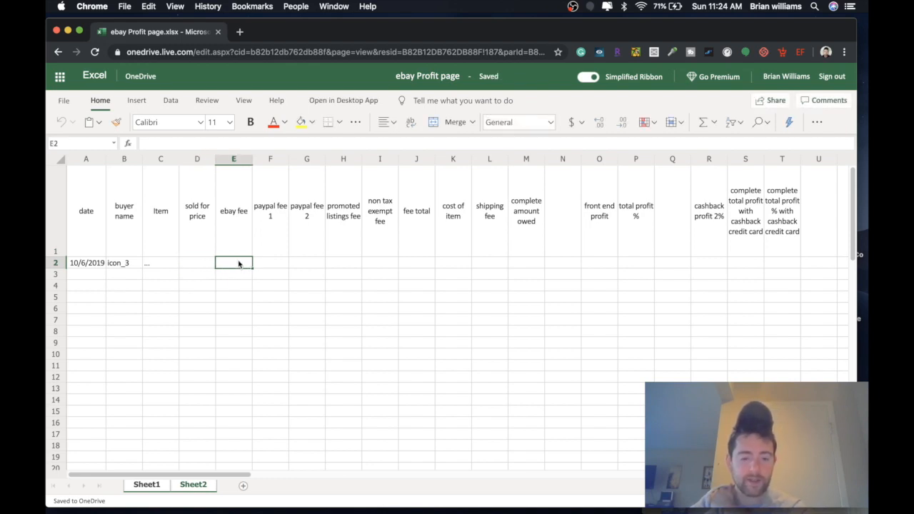
{"action": "left_click", "coordinate": [147, 485]}
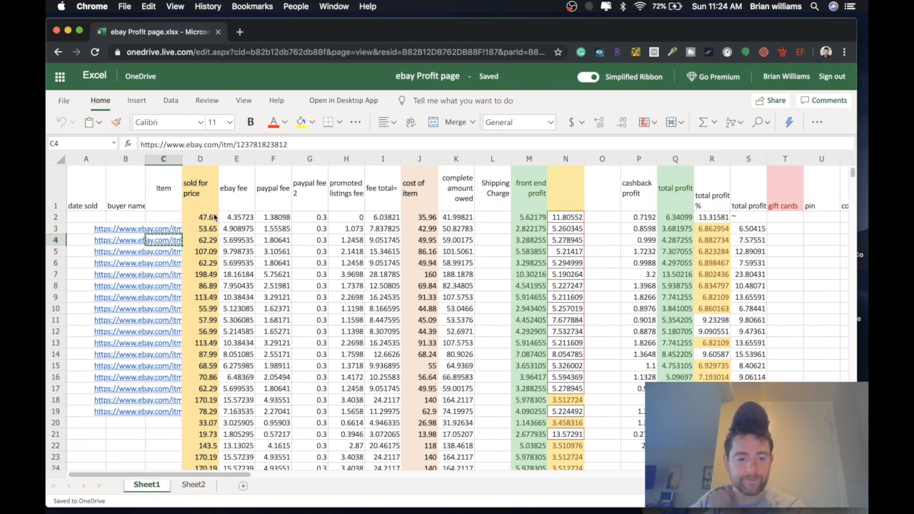
{"action": "double_click", "coordinate": [248, 216]}
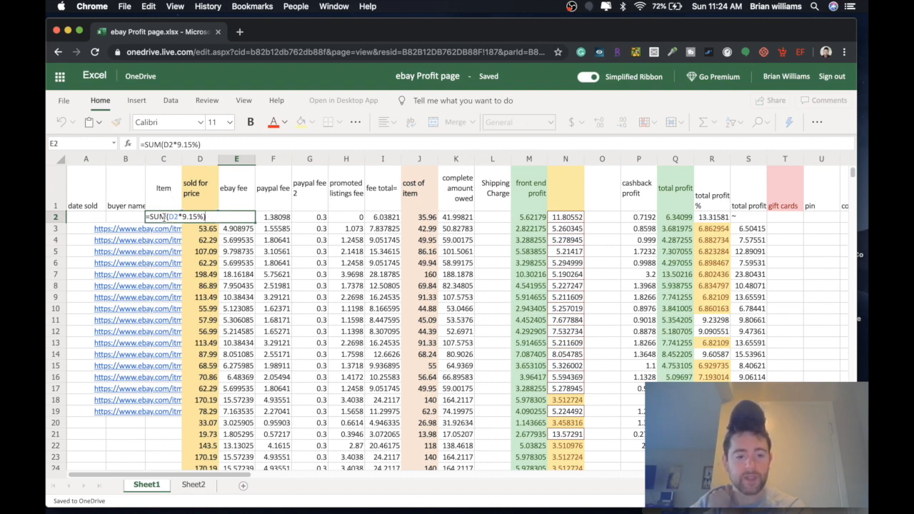
Enter the formula =SUM(D2*9.15%) in the ebay fee column, cell E2, of Sheet2.
{"action": "left_click", "coordinate": [194, 484]}
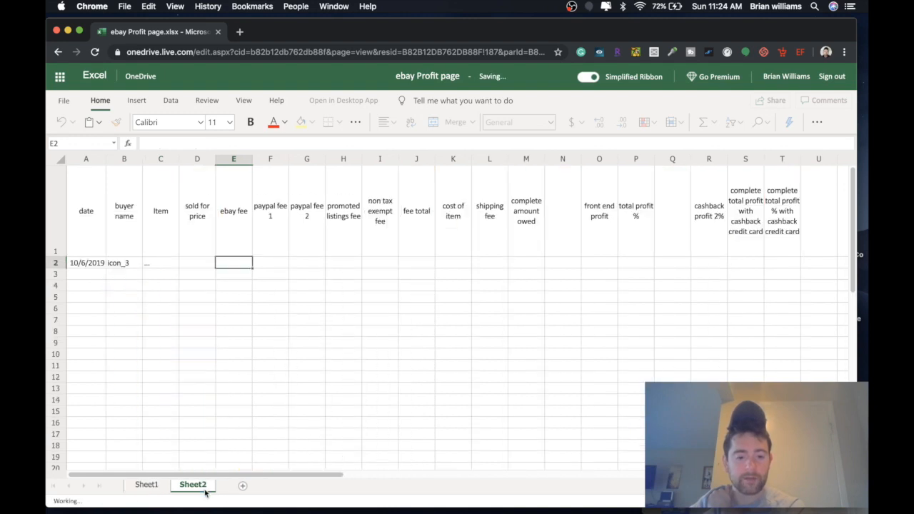
{"action": "double_click", "coordinate": [244, 263]}
{"action": "type", "text": "=Sum"}
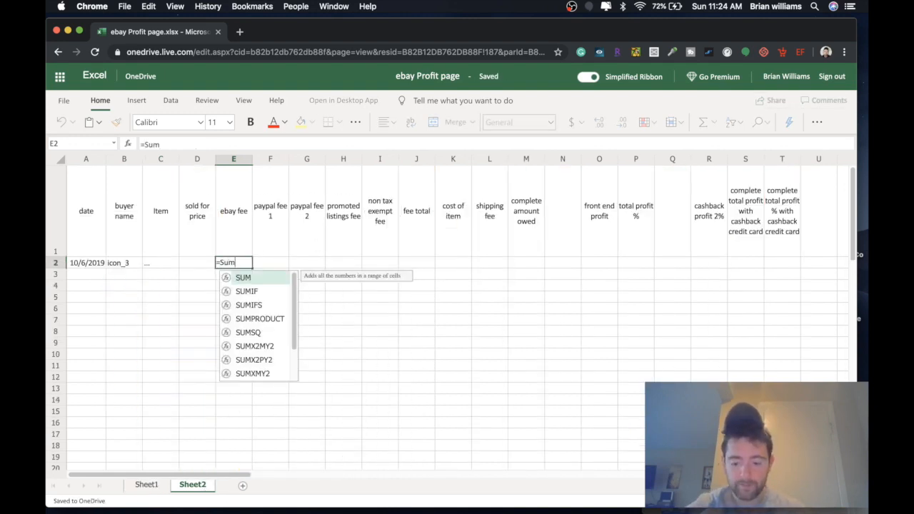
{"action": "key", "text": "BackSpace"}
{"action": "key", "text": "BackSpace"}
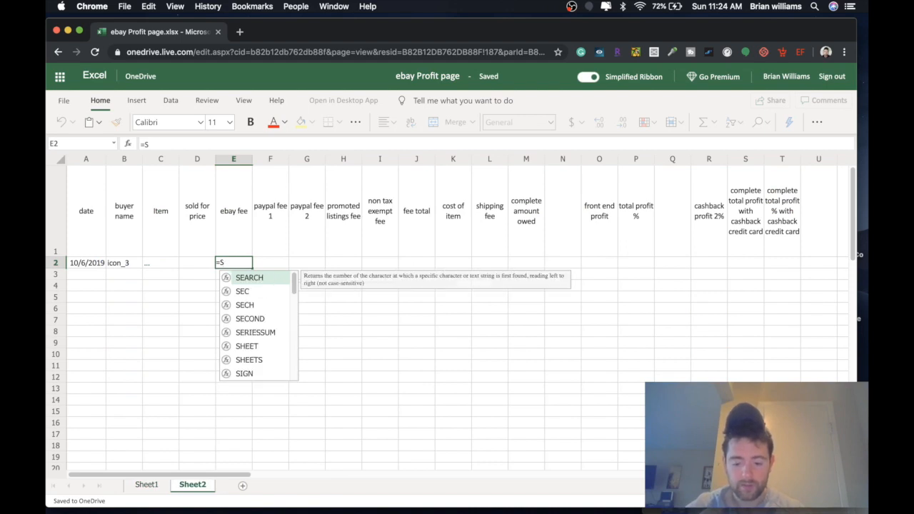
{"action": "type", "text": "um"}
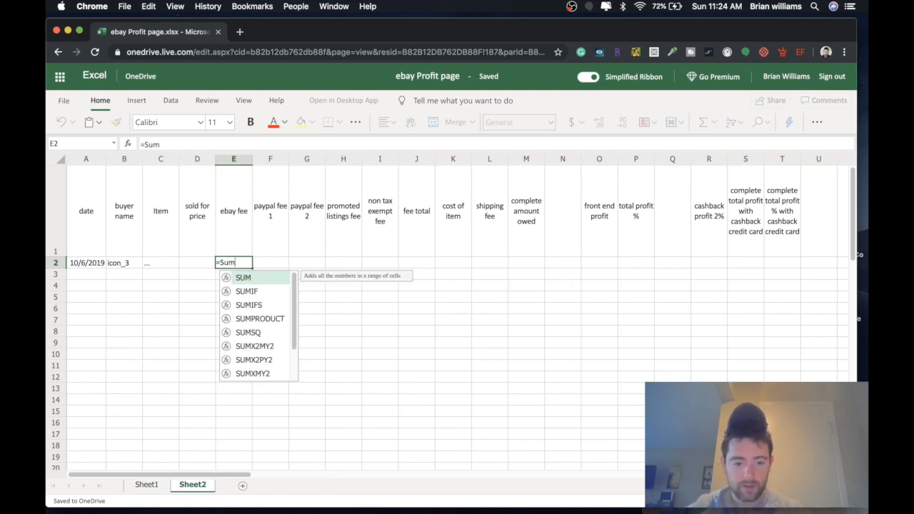
{"action": "double_click", "coordinate": [250, 278]}
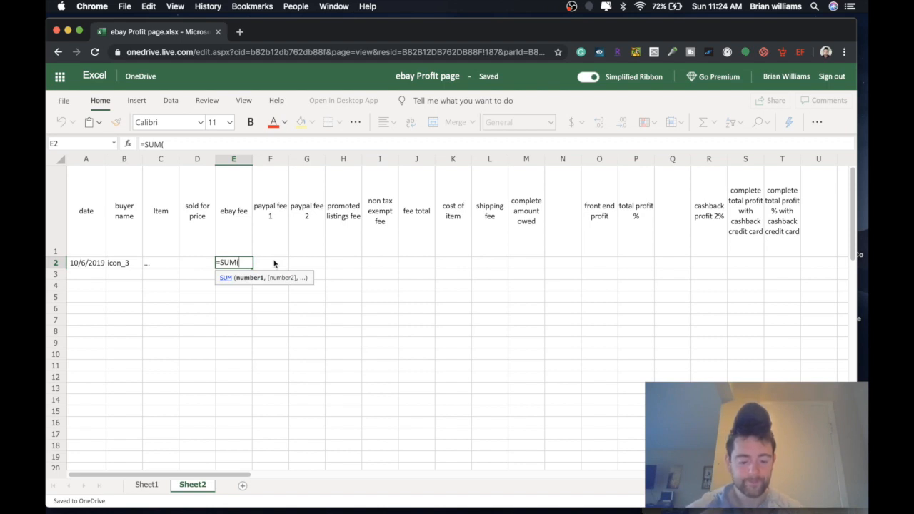
{"action": "type", "text": "d"}
{"action": "key", "text": "BackSpace"}
{"action": "type", "text": "D2"}
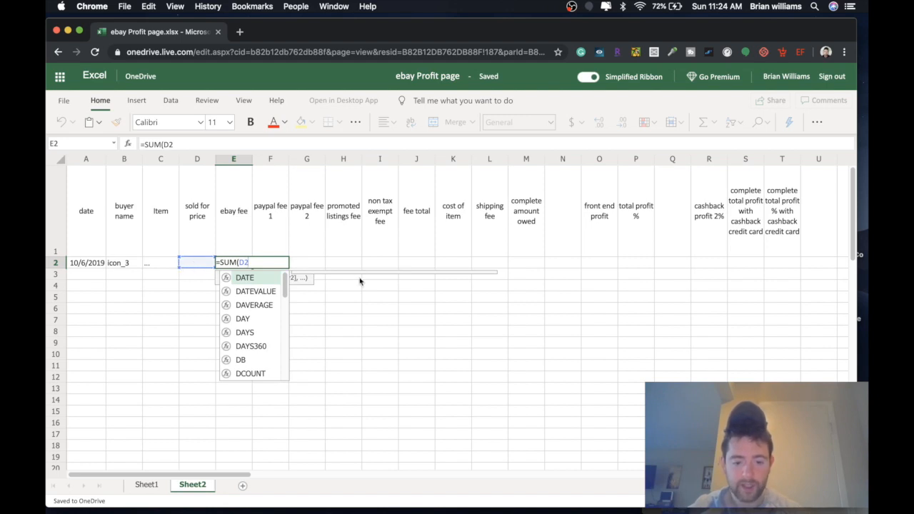
{"action": "type", "text": "*9.15"}
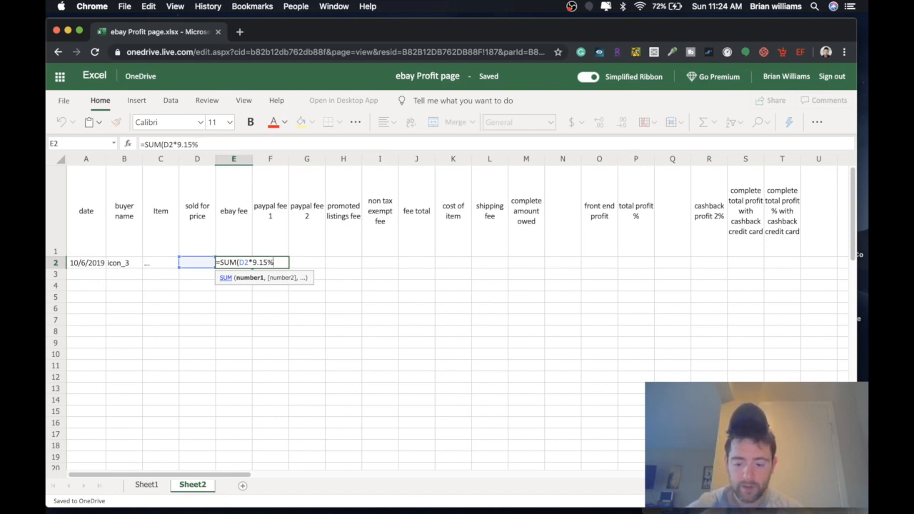
{"action": "type", "text": ")"}
{"action": "left_click", "coordinate": [236, 312]}
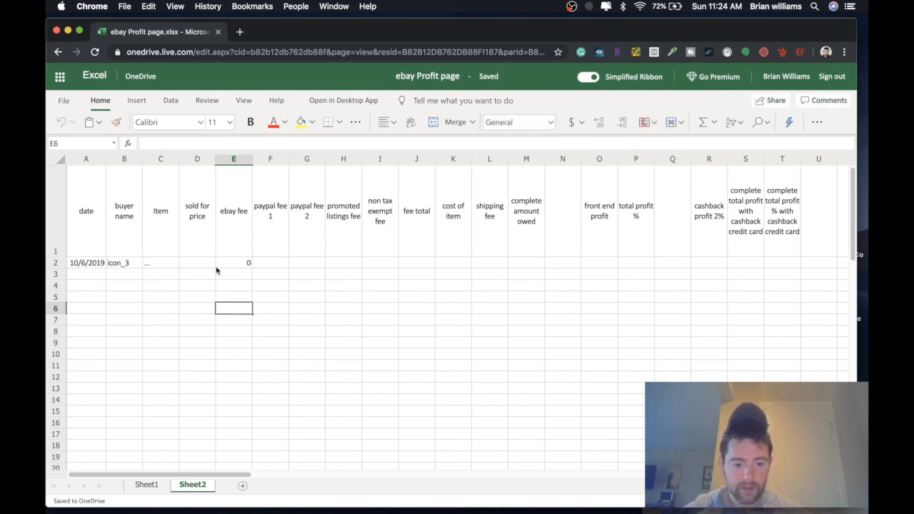
Enter 1.00 in the sold for price column, cell D2, of Sheet2 and check the ebay fee formula beside it.
{"action": "left_click", "coordinate": [202, 262]}
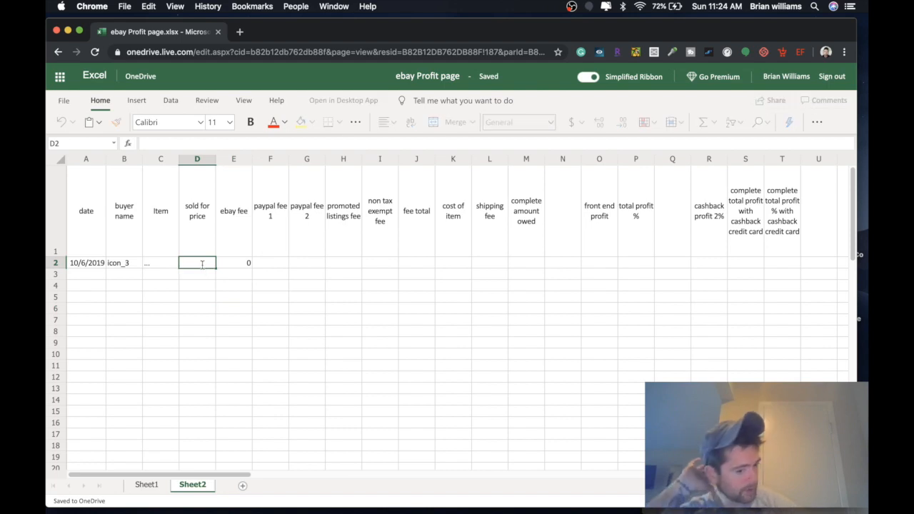
{"action": "type", "text": "1.00"}
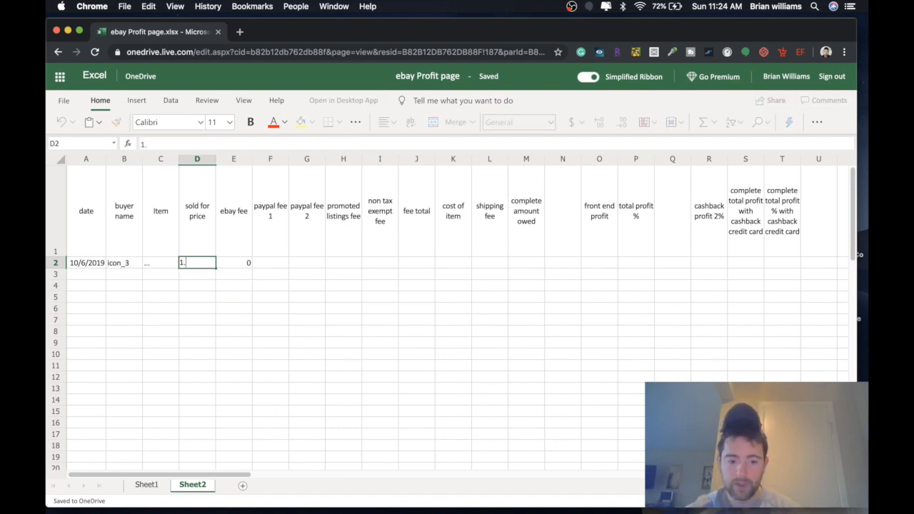
{"action": "key", "text": "Return"}
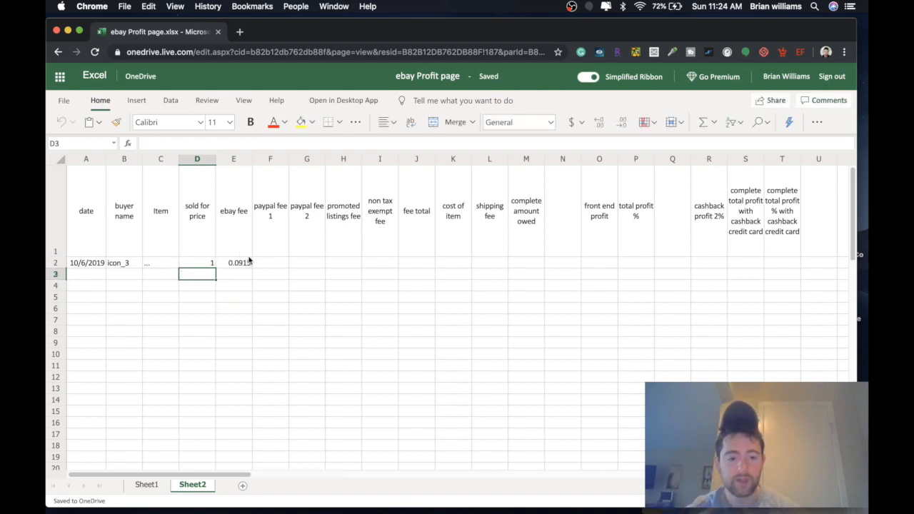
{"action": "left_click", "coordinate": [245, 264]}
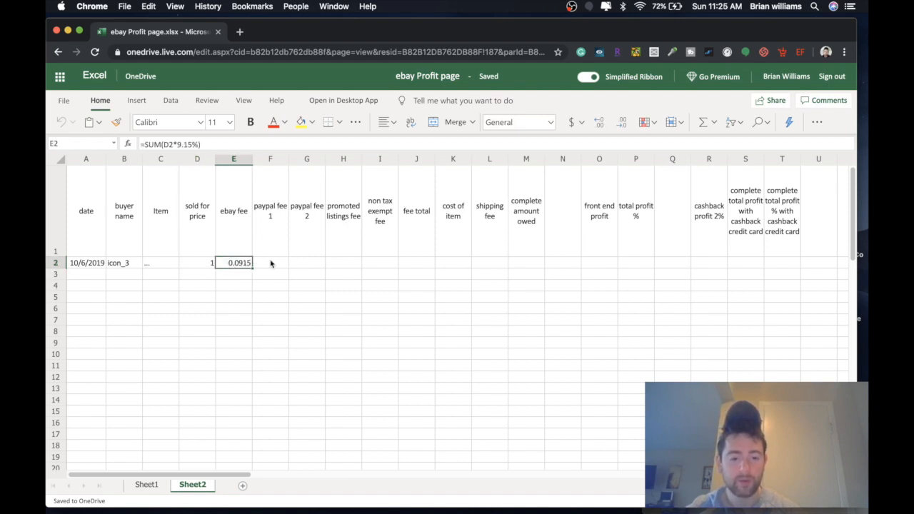
Enter the formula =SUM(D2*2.9%) in the paypal fee 1 column, cell F2, of Sheet2.
{"action": "double_click", "coordinate": [271, 263]}
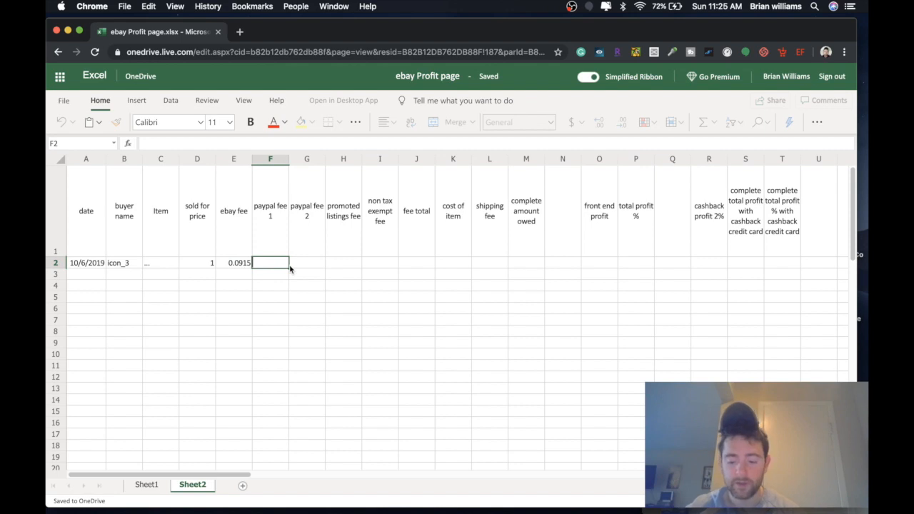
{"action": "type", "text": "=Su"}
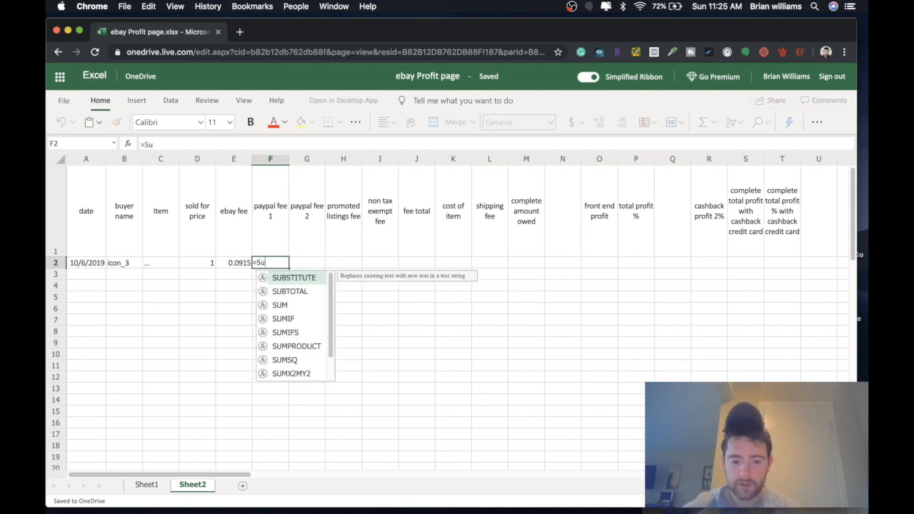
{"action": "key", "text": "BackSpace"}
{"action": "type", "text": "UM"}
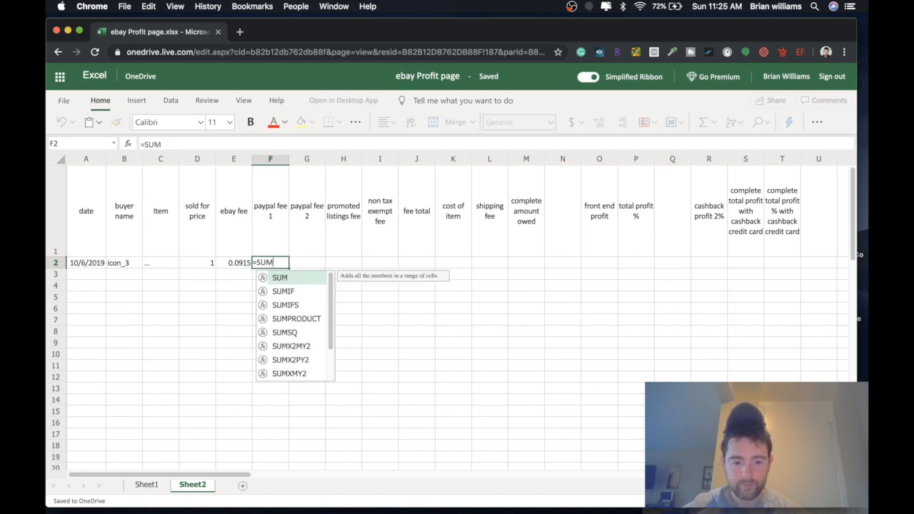
{"action": "left_click", "coordinate": [287, 283]}
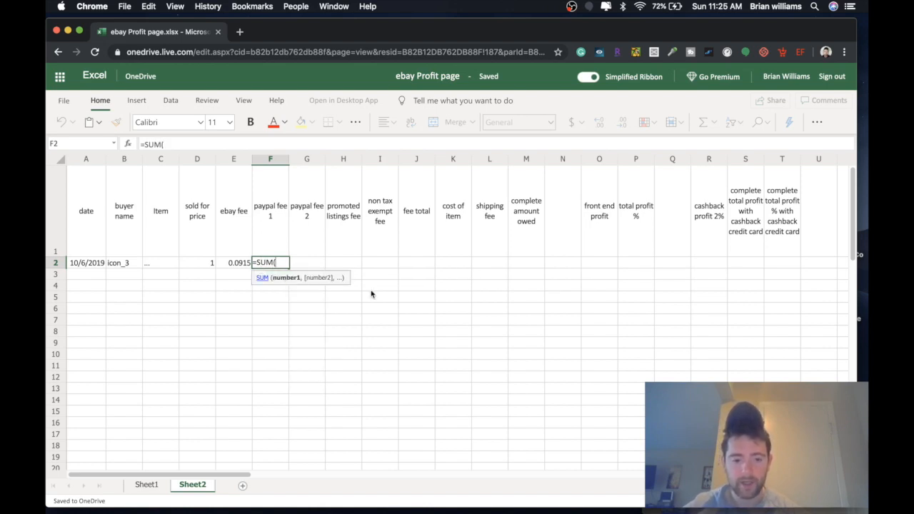
{"action": "type", "text": "D2"}
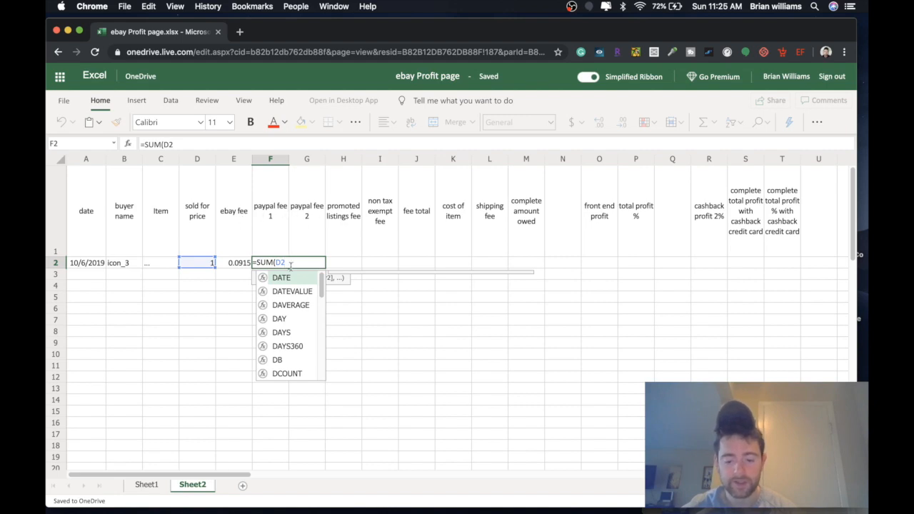
{"action": "type", "text": "*"}
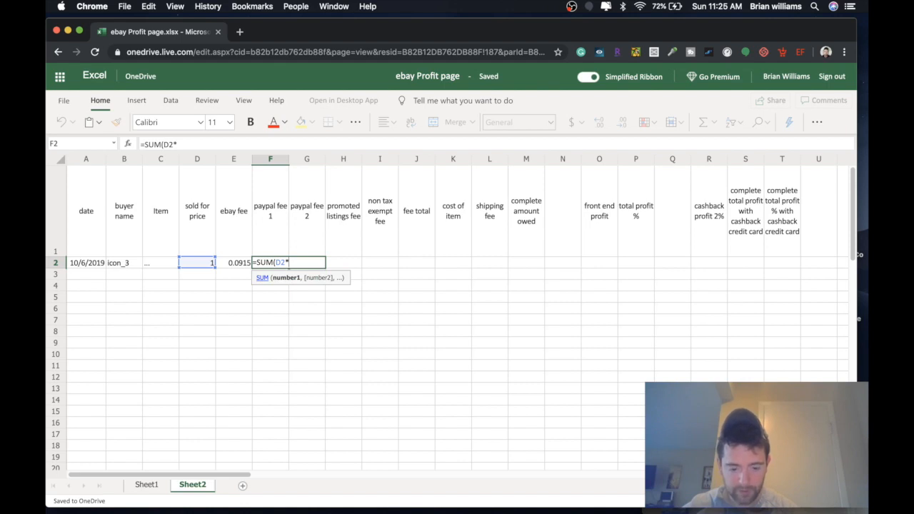
{"action": "type", "text": "2."}
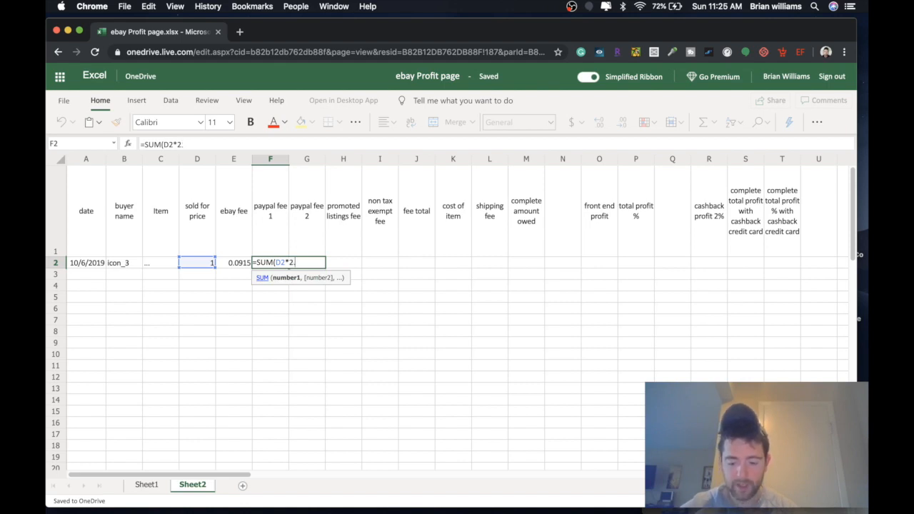
{"action": "type", "text": "9%"}
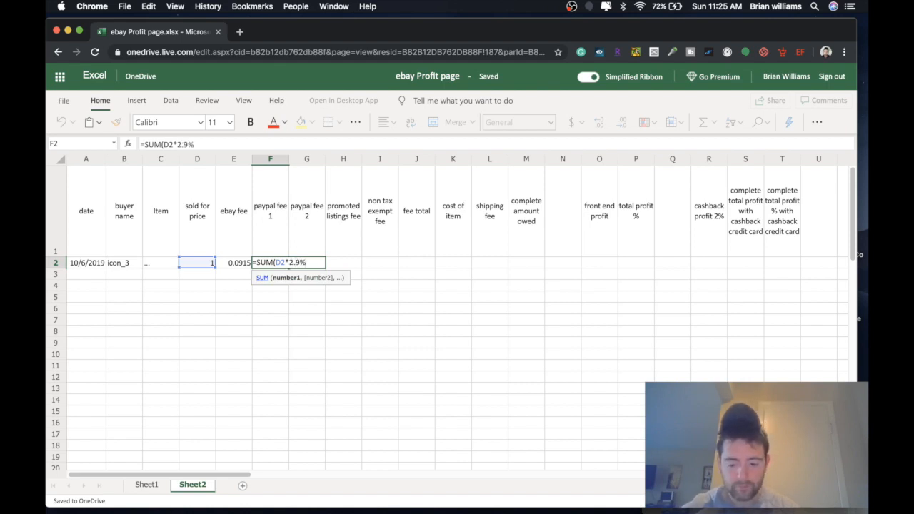
{"action": "type", "text": ")"}
{"action": "left_click", "coordinate": [271, 297]}
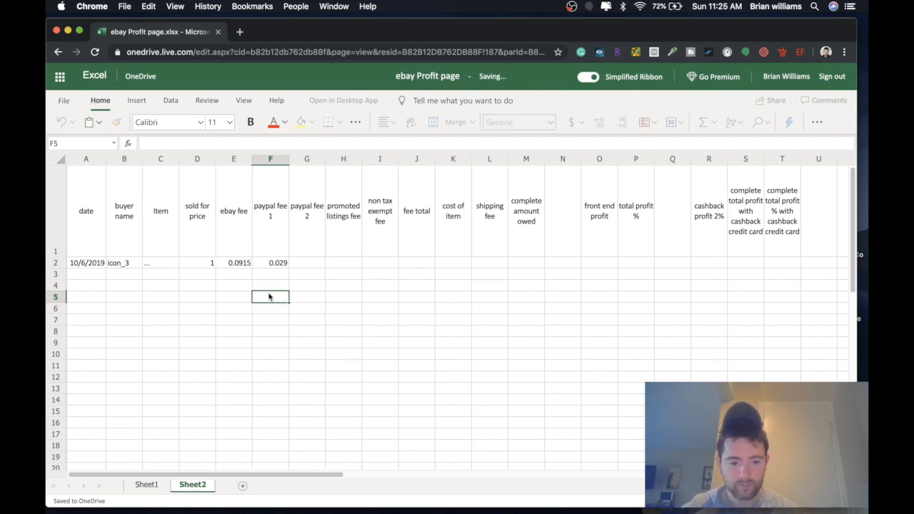
{"action": "left_click", "coordinate": [276, 264]}
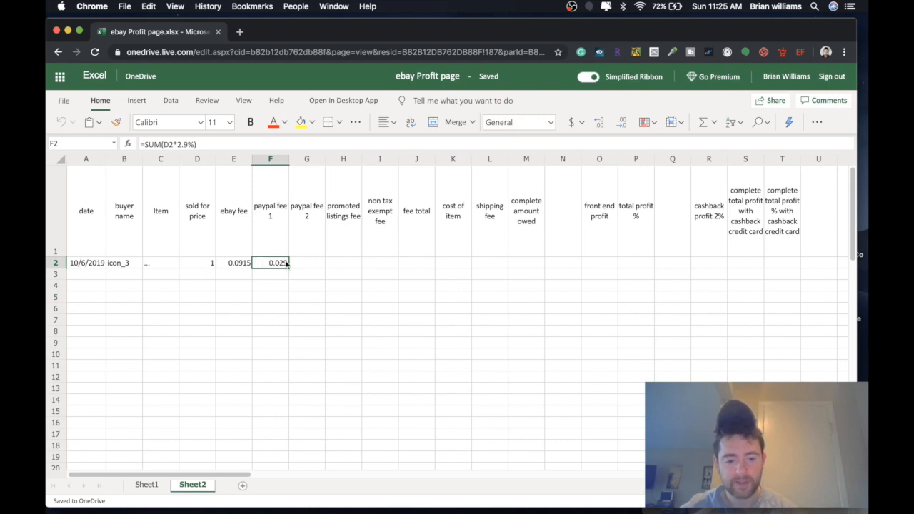
Enter 0.30 in the paypal fee 2 column, cell G2, of Sheet2 and compare it with cell G2 on Sheet1.
{"action": "left_click", "coordinate": [307, 263]}
{"action": "double_click", "coordinate": [320, 263]}
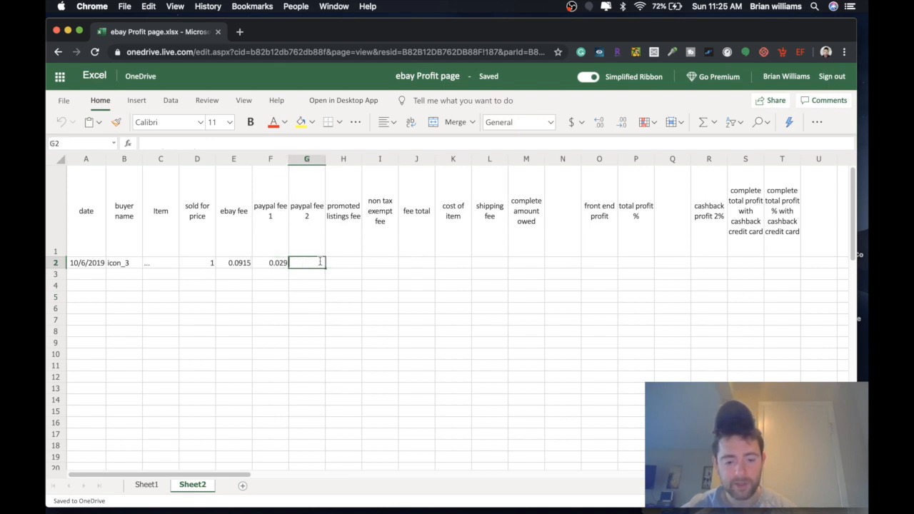
{"action": "type", "text": "0.30"}
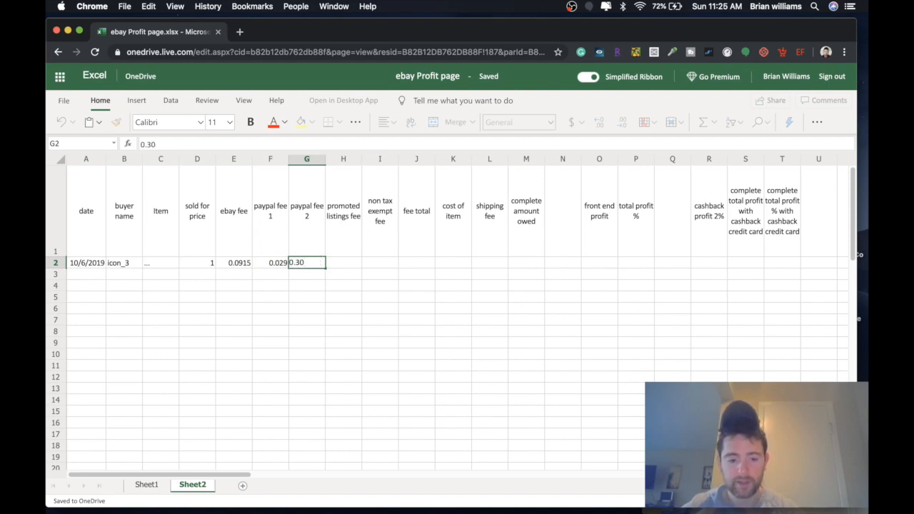
{"action": "left_click", "coordinate": [146, 484]}
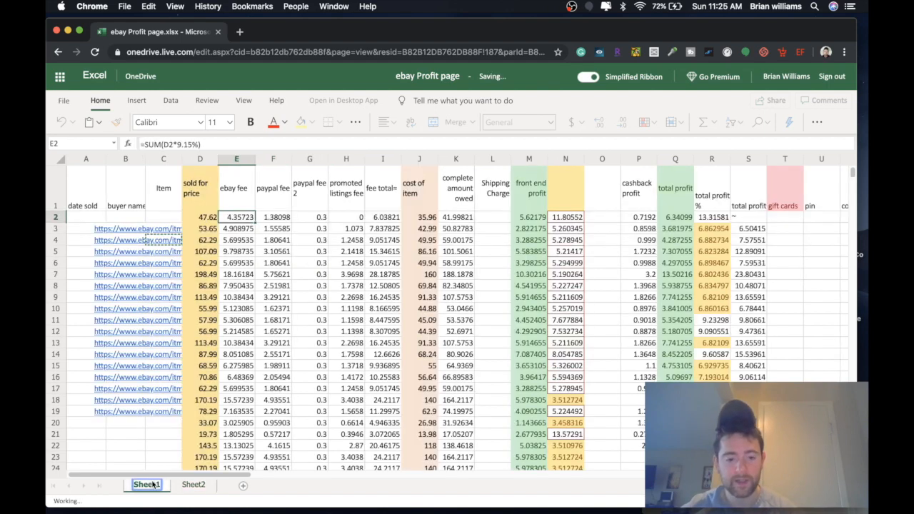
{"action": "left_click", "coordinate": [321, 217]}
{"action": "double_click", "coordinate": [321, 217]}
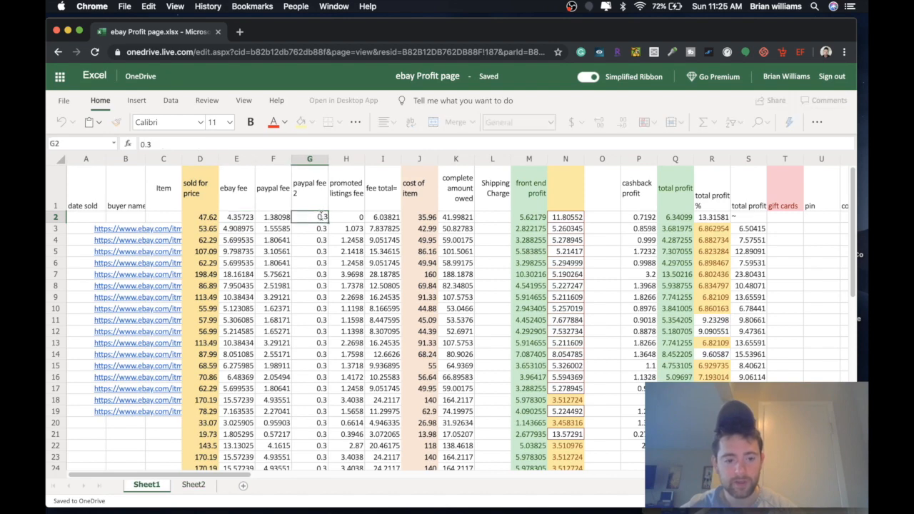
{"action": "left_click", "coordinate": [192, 484]}
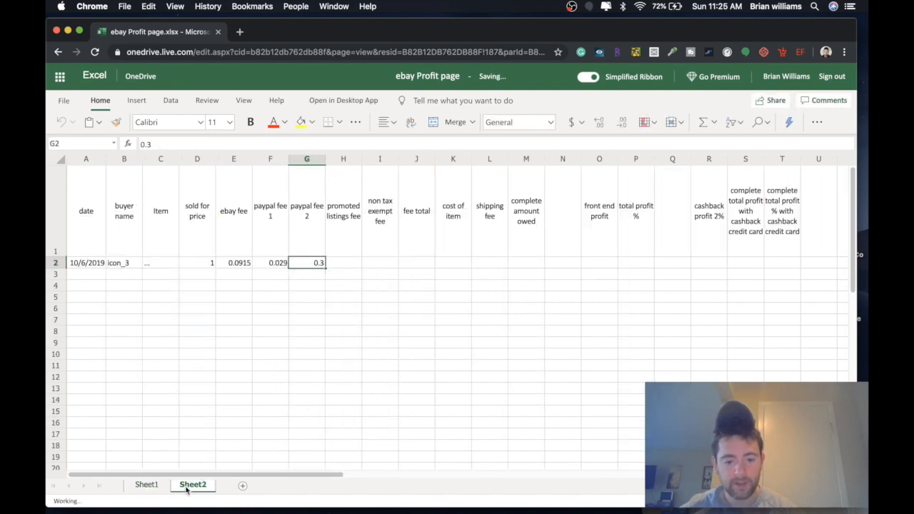
Enter the formula =SUM(D2*2%) in the promoted listings fee column, cell H2, of Sheet2.
{"action": "left_click", "coordinate": [343, 264]}
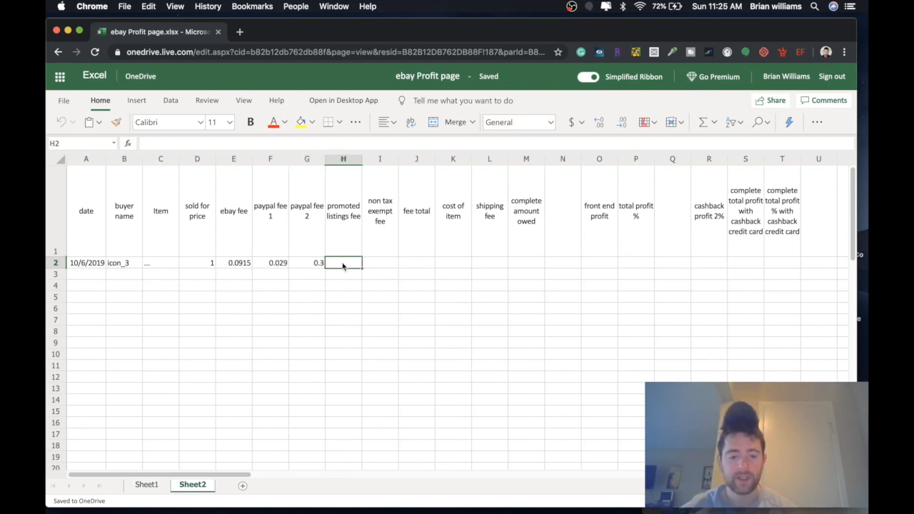
{"action": "double_click", "coordinate": [342, 265]}
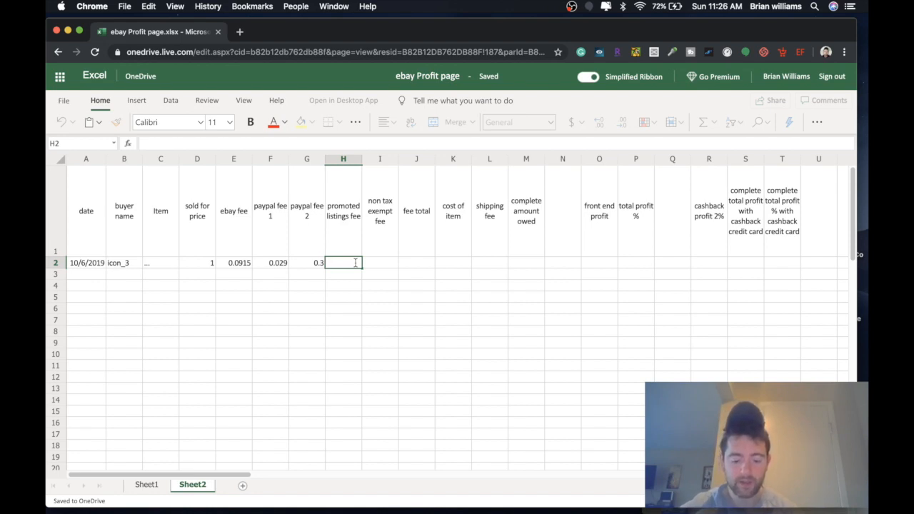
{"action": "type", "text": "5"}
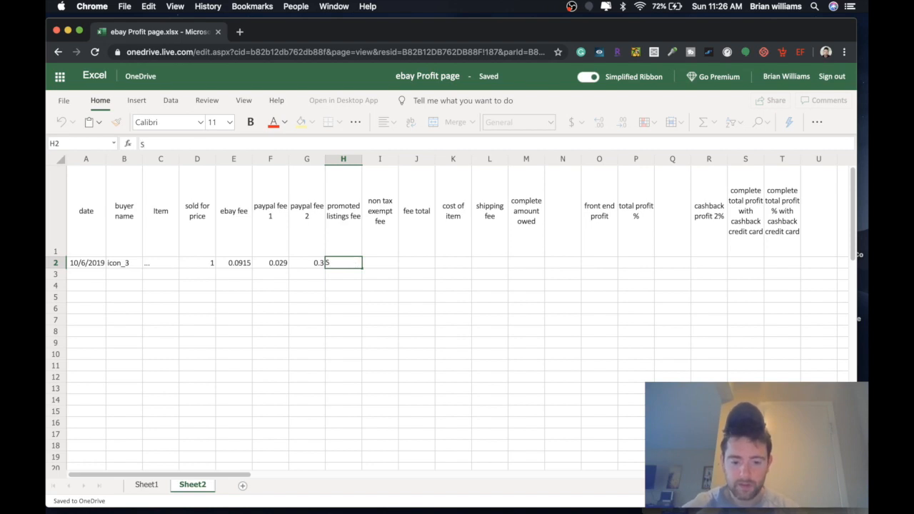
{"action": "key", "text": "BackSpace"}
{"action": "type", "text": "="}
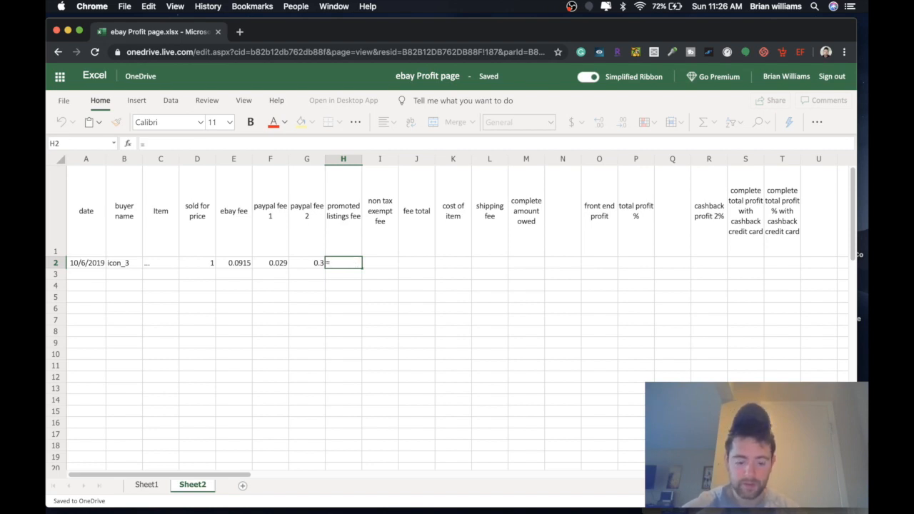
{"action": "type", "text": "Sum"}
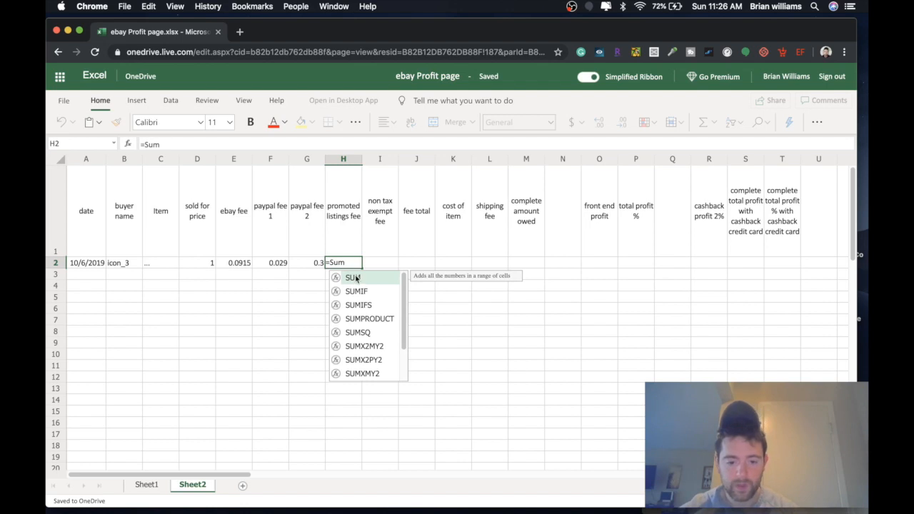
{"action": "double_click", "coordinate": [353, 277]}
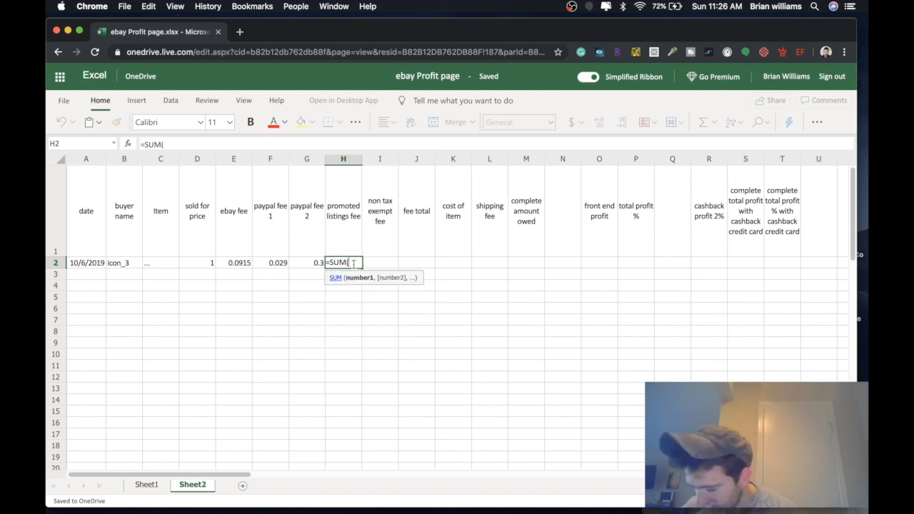
{"action": "type", "text": "D"}
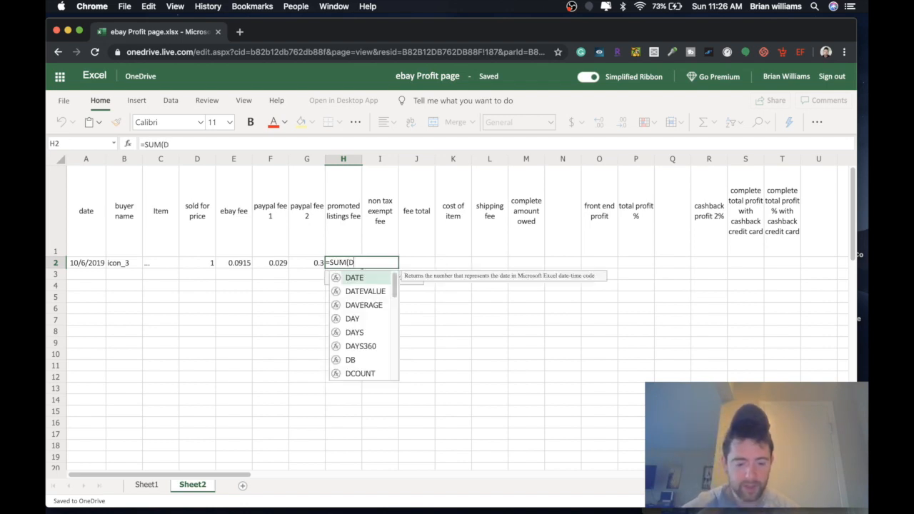
{"action": "type", "text": "2"}
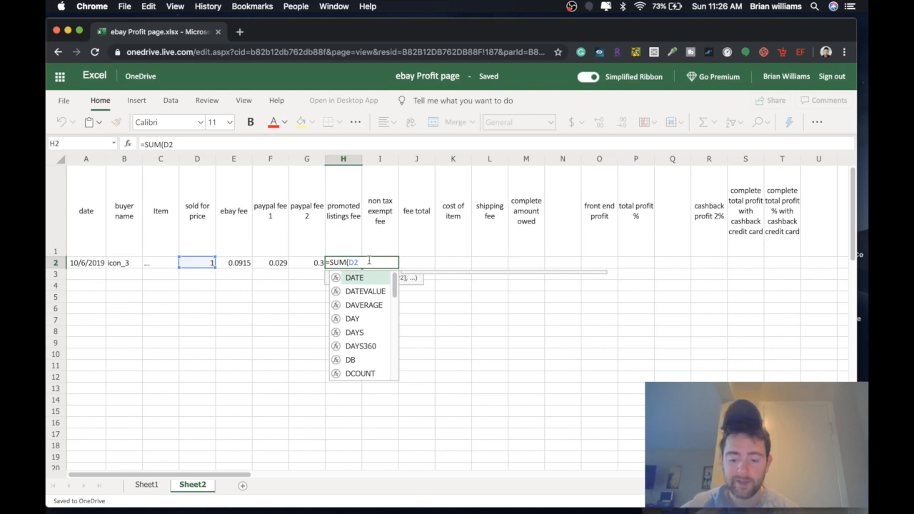
{"action": "type", "text": "*"}
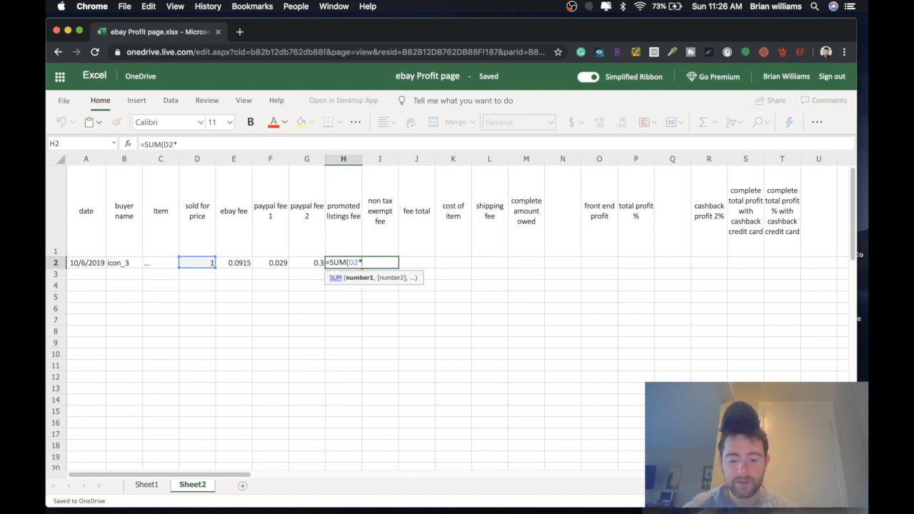
{"action": "type", "text": "2%"}
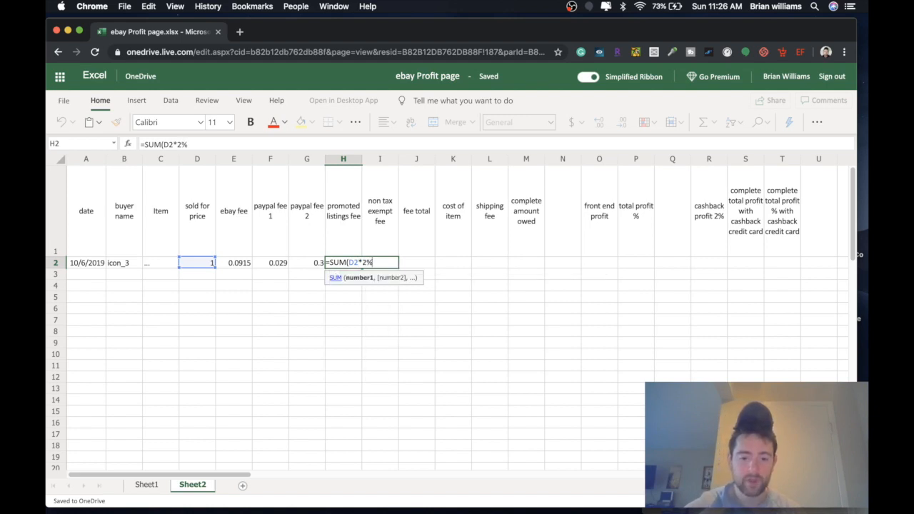
{"action": "type", "text": ")"}
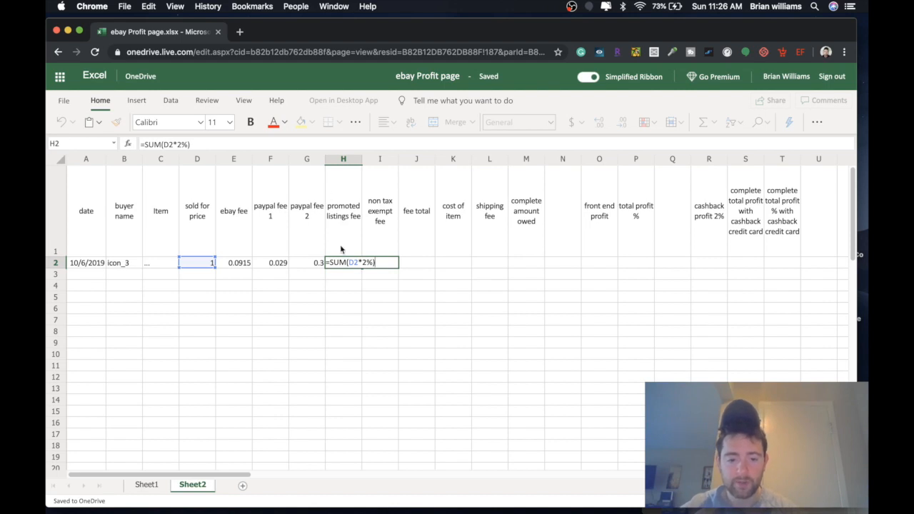
{"action": "key", "text": "Return"}
{"action": "left_click", "coordinate": [355, 262]}
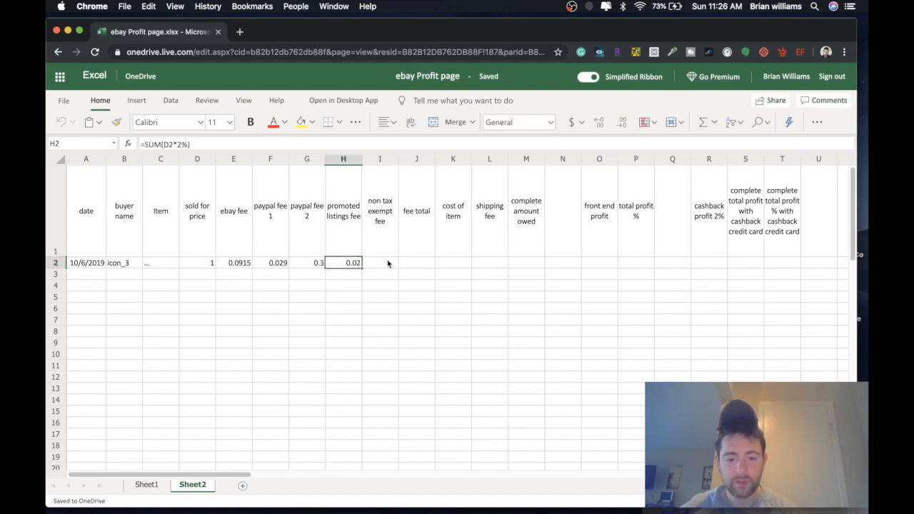
Enter the formula =SUM(D2*8%) in the non tax exempt fee column, cell I2, of Sheet2.
{"action": "left_click", "coordinate": [387, 264]}
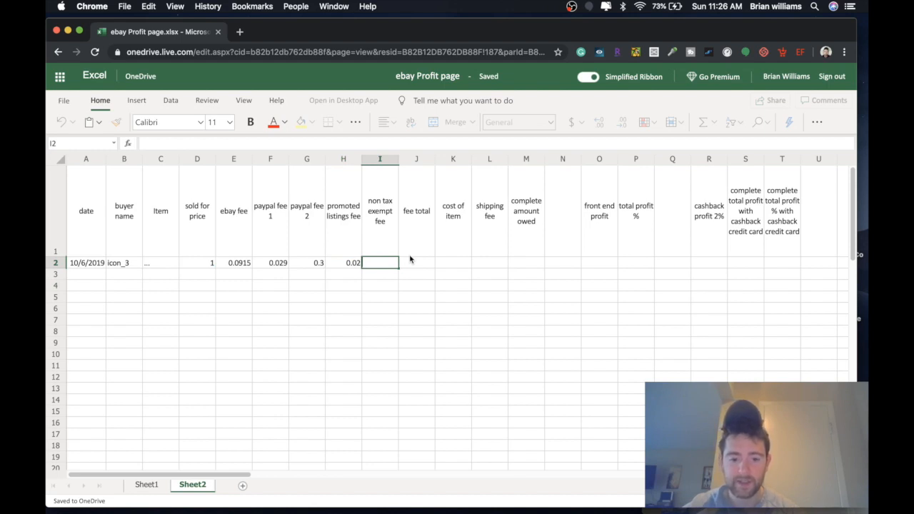
{"action": "type", "text": "=S"}
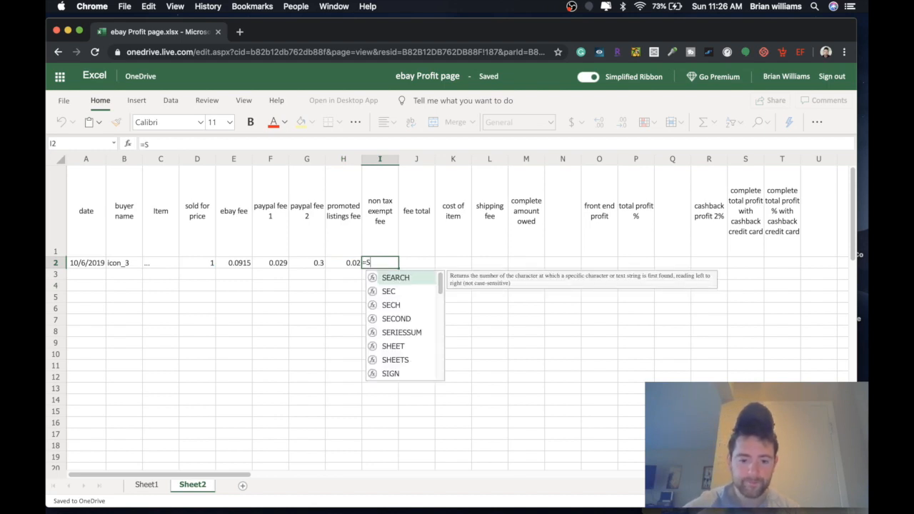
{"action": "type", "text": "UM("}
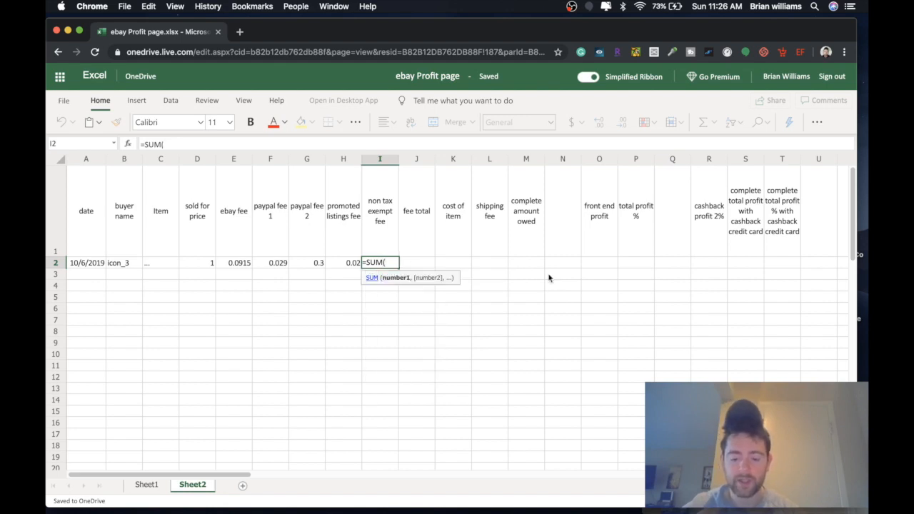
{"action": "type", "text": "D2*"}
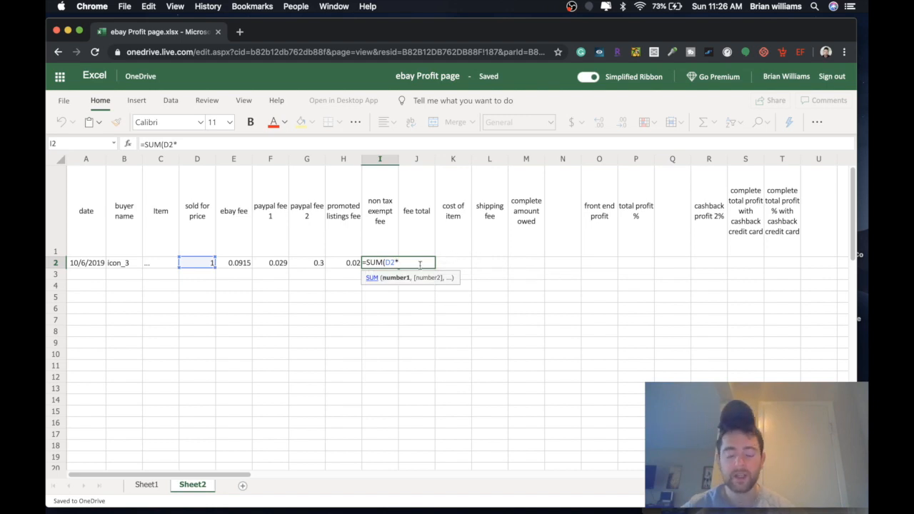
{"action": "type", "text": "8"}
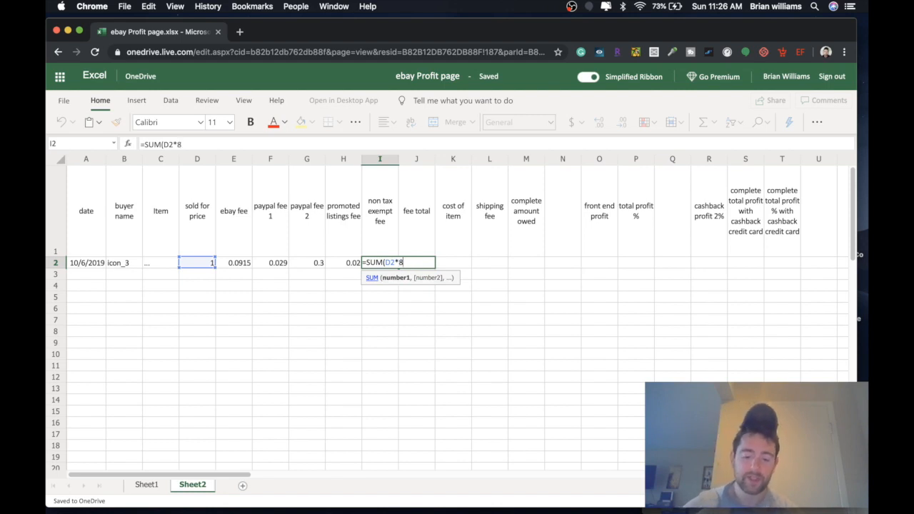
{"action": "type", "text": "%)"}
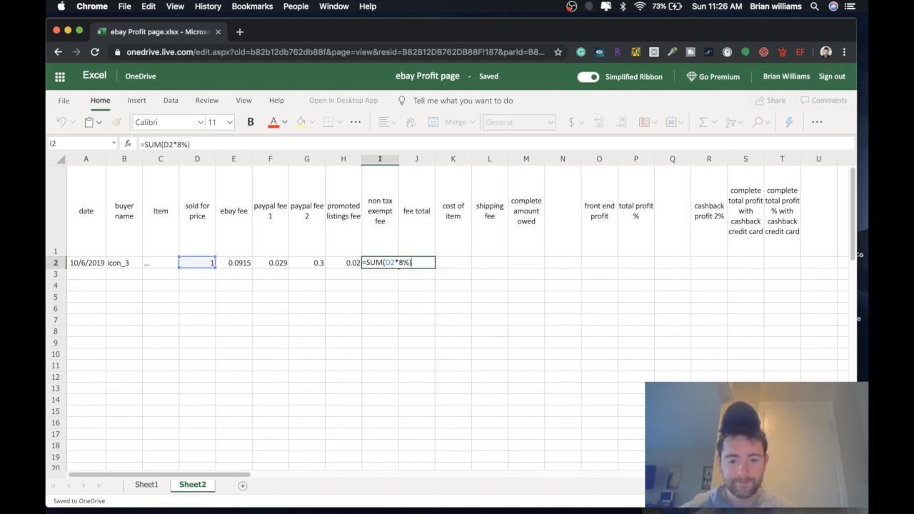
{"action": "key", "text": "Return"}
{"action": "left_click", "coordinate": [395, 263]}
Enter the formula =SUM(E2+F2+G2+H2+I2) in the fee total column, cell J2, of Sheet2.
{"action": "left_click", "coordinate": [422, 264]}
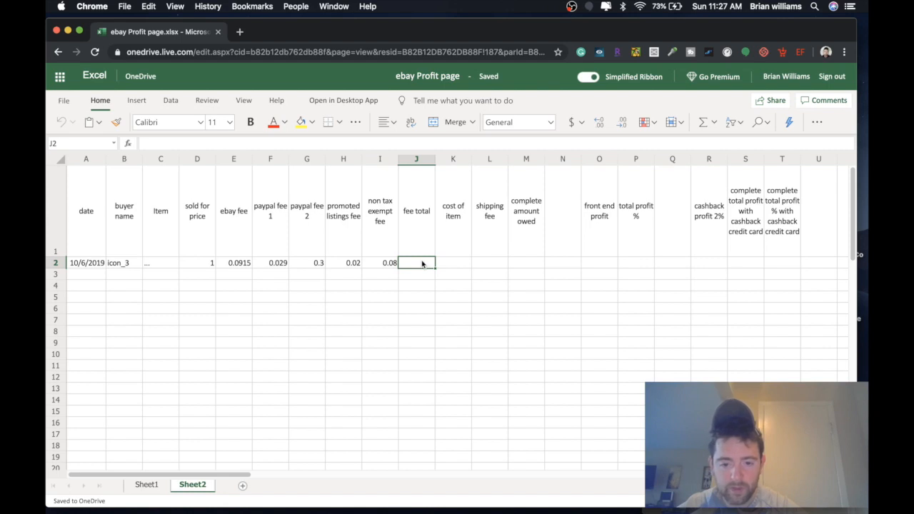
{"action": "double_click", "coordinate": [422, 263]}
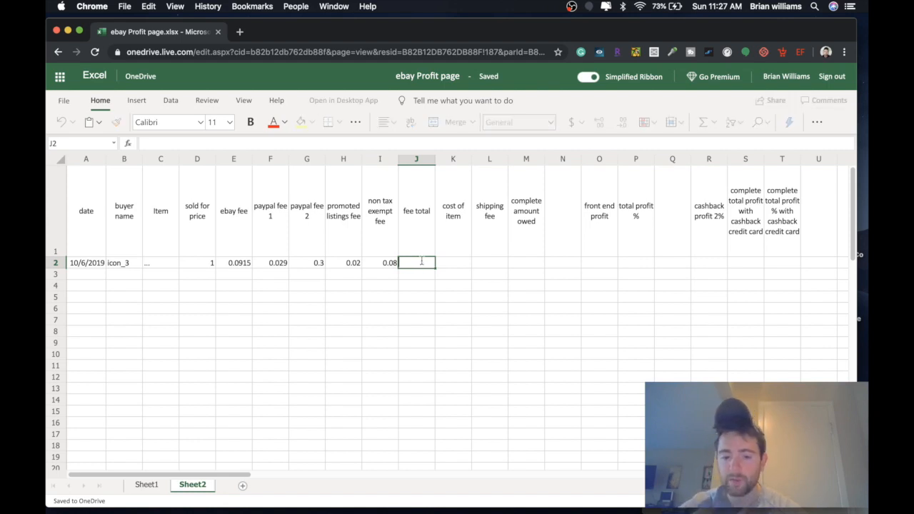
{"action": "type", "text": "=S"}
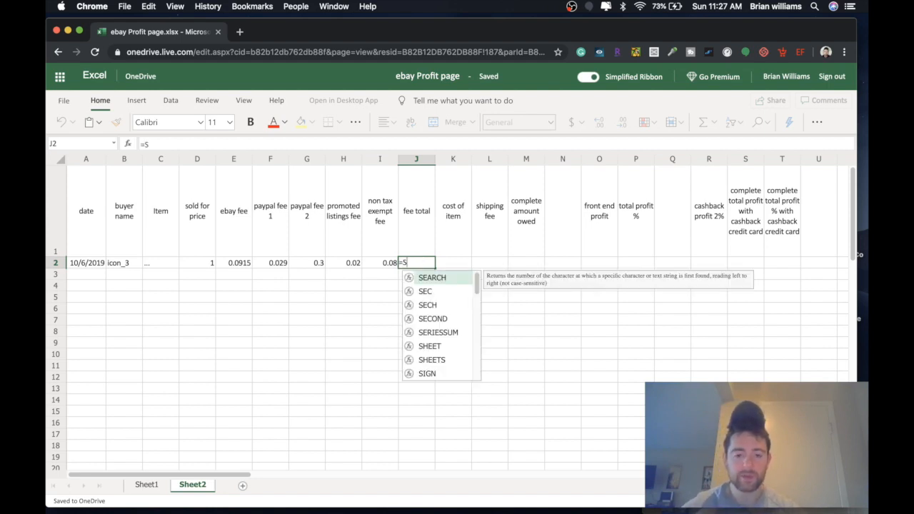
{"action": "type", "text": "UM"}
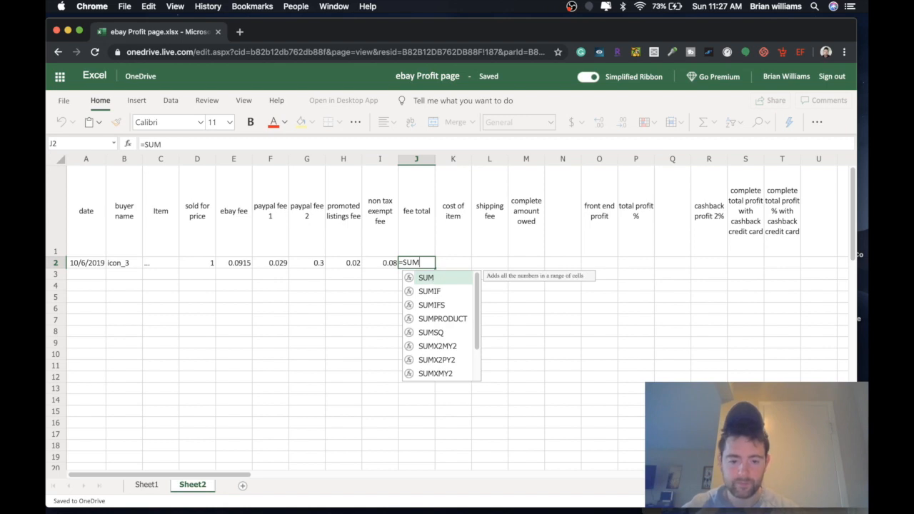
{"action": "left_click", "coordinate": [425, 279]}
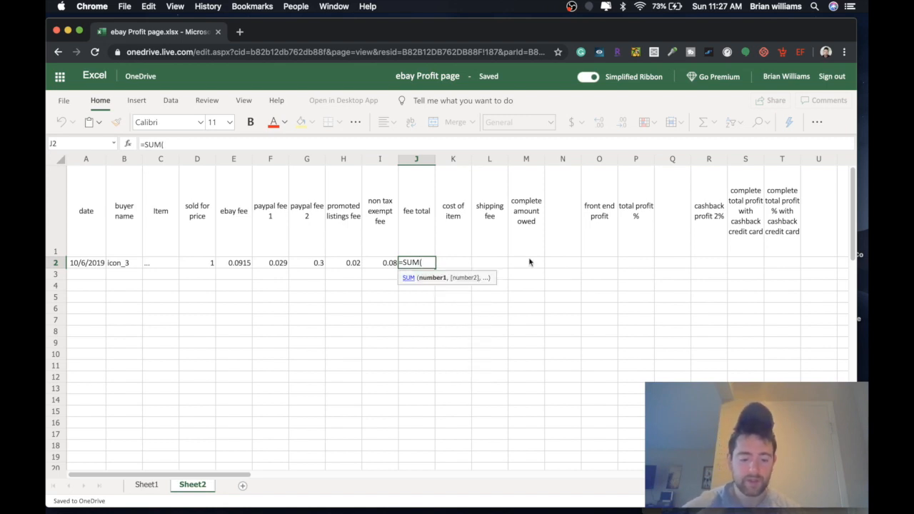
{"action": "type", "text": "E2"}
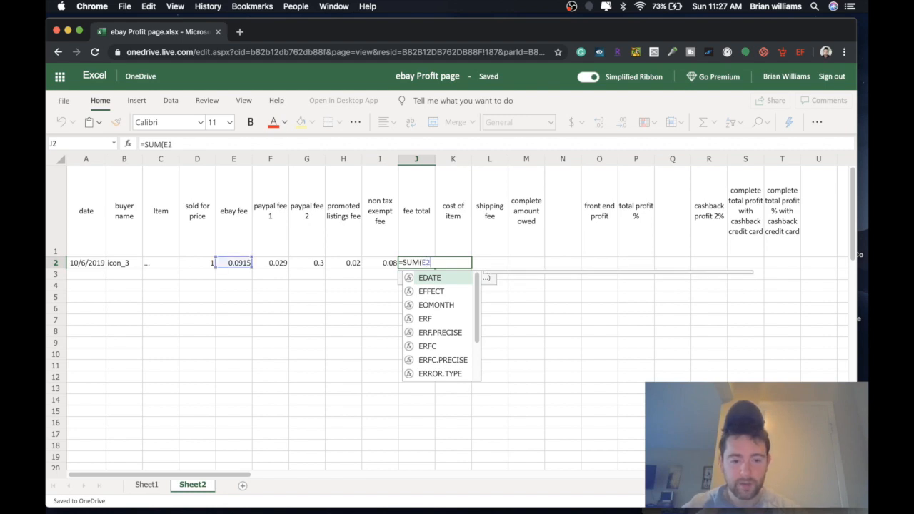
{"action": "type", "text": "+"}
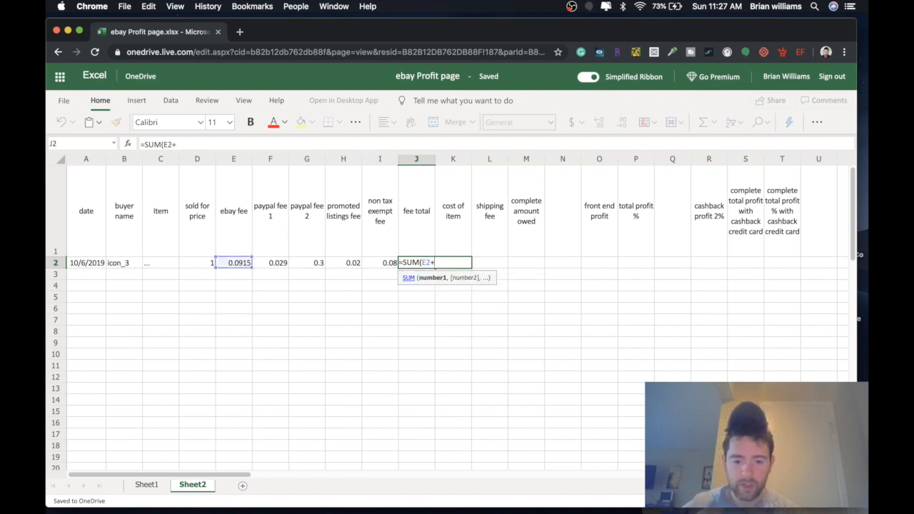
{"action": "type", "text": "F"}
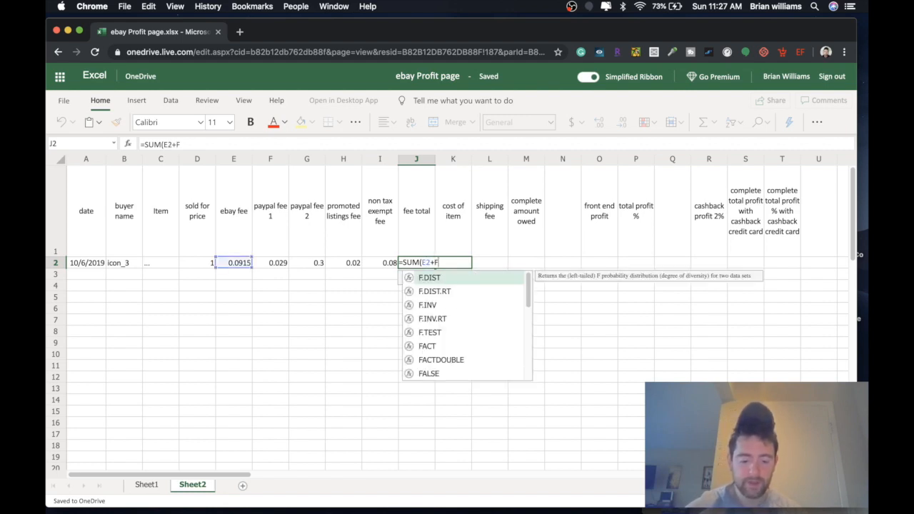
{"action": "type", "text": "2+G2"}
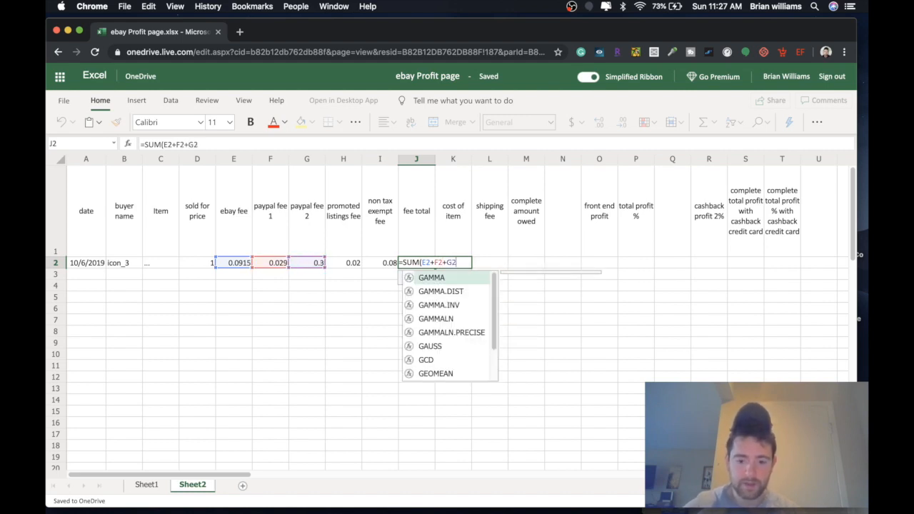
{"action": "type", "text": "+"}
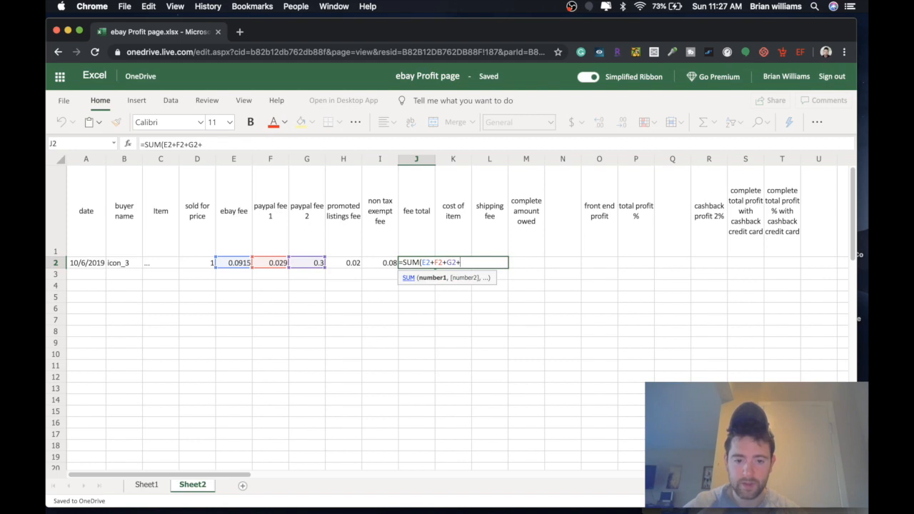
{"action": "type", "text": "H2"}
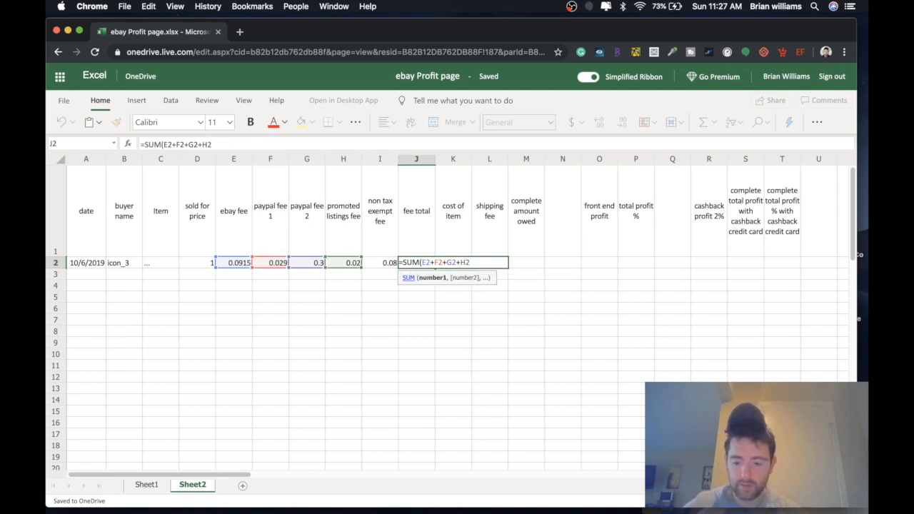
{"action": "type", "text": "+I2"}
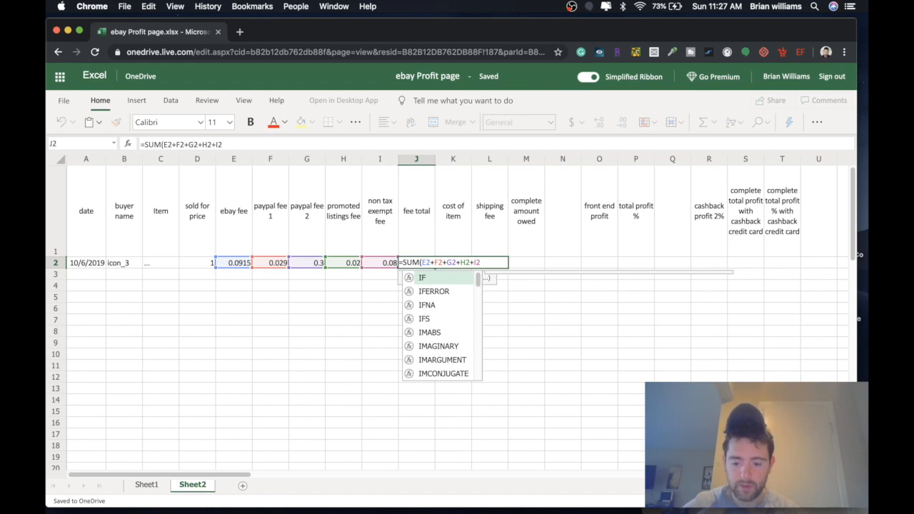
{"action": "type", "text": ")"}
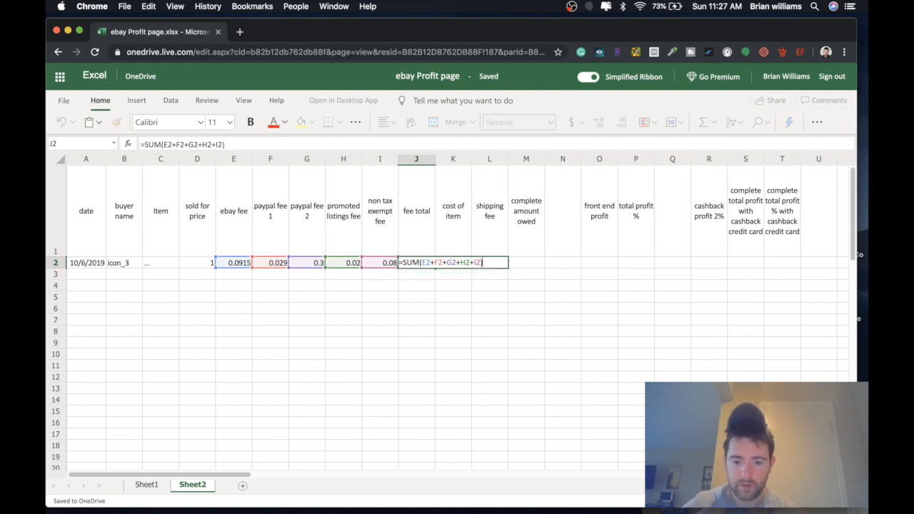
{"action": "key", "text": "Return"}
{"action": "left_click", "coordinate": [418, 264]}
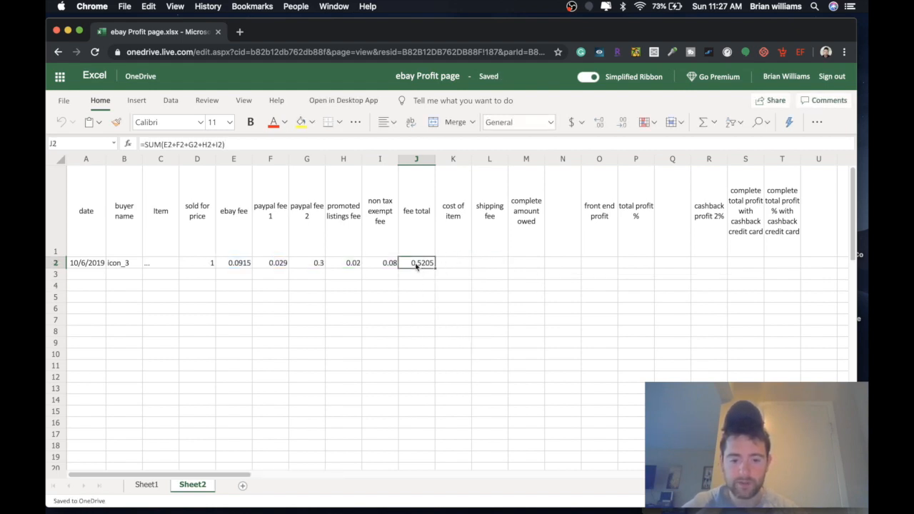
Change the sold for price in cell D2 to 5 and check the fee total in cell J2.
{"action": "left_click", "coordinate": [450, 265]}
{"action": "double_click", "coordinate": [456, 264]}
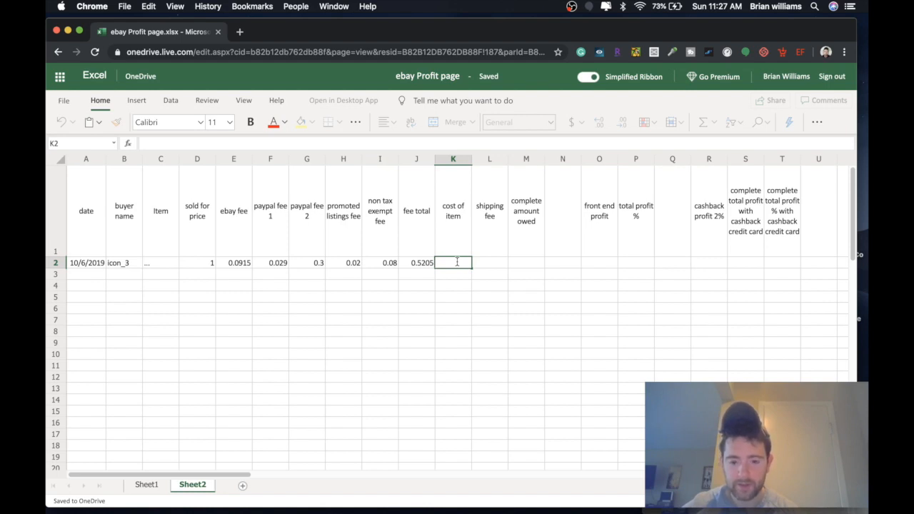
{"action": "left_click", "coordinate": [212, 267]}
{"action": "key", "text": "BackSpace"}
{"action": "type", "text": "5"}
{"action": "left_click", "coordinate": [207, 289]}
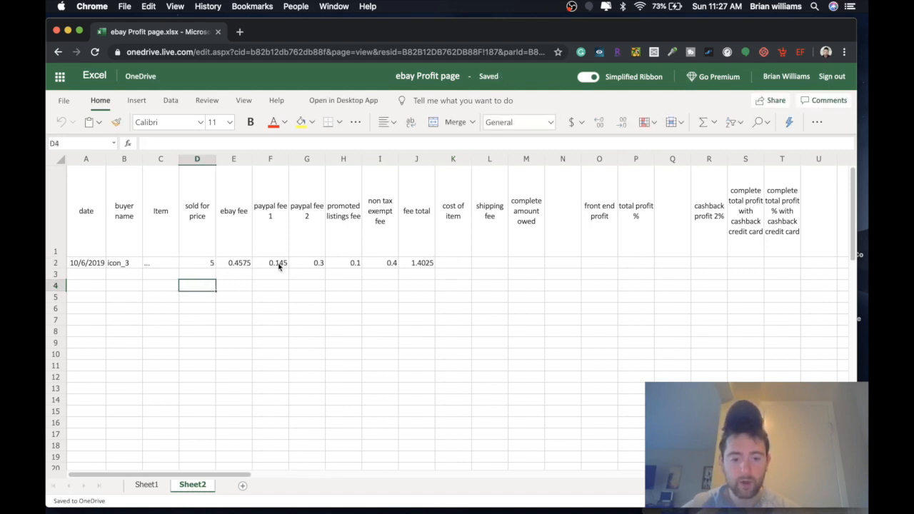
{"action": "left_click", "coordinate": [421, 263]}
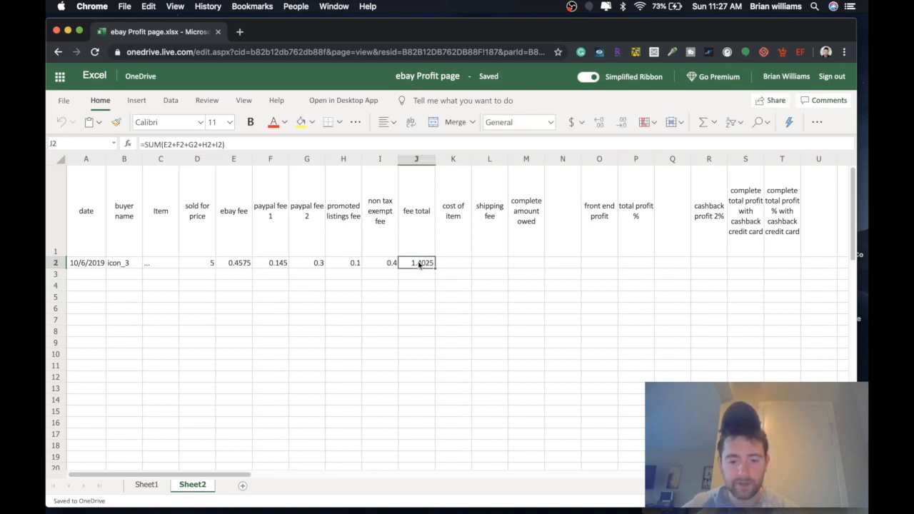
Enter 1.00 as the cost of item in cell K2 and 5.99 as the shipping fee in cell L2.
{"action": "double_click", "coordinate": [459, 262]}
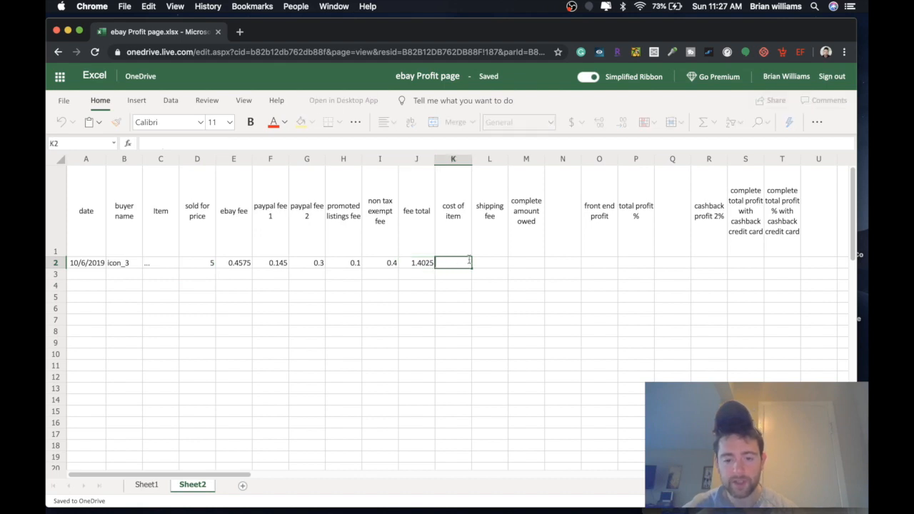
{"action": "type", "text": "1.00"}
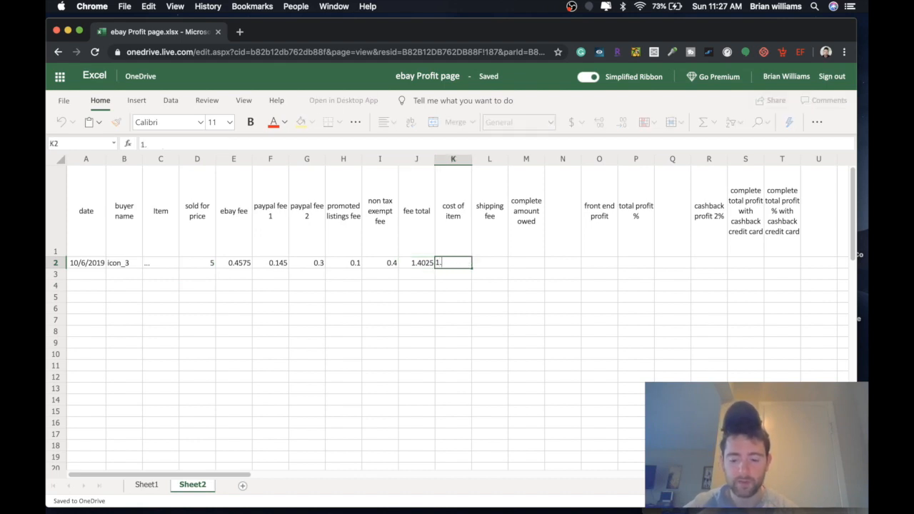
{"action": "left_click", "coordinate": [473, 273]}
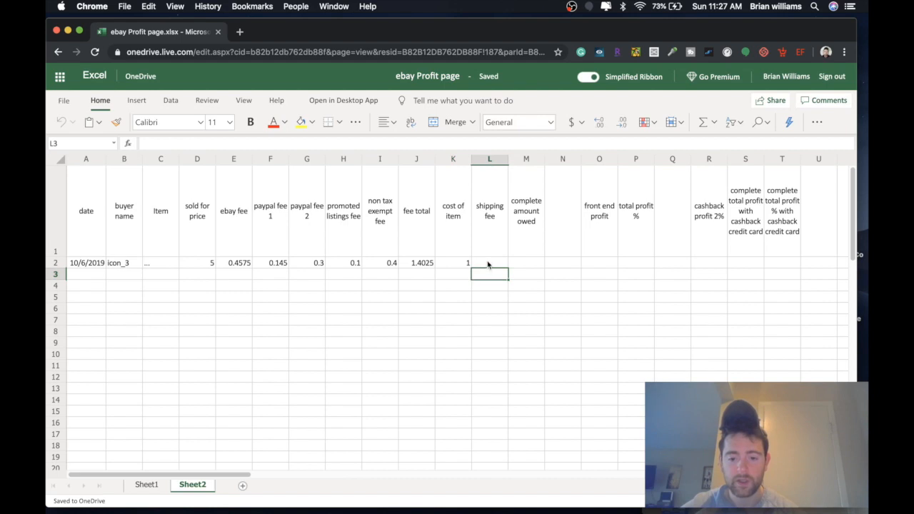
{"action": "double_click", "coordinate": [488, 262]}
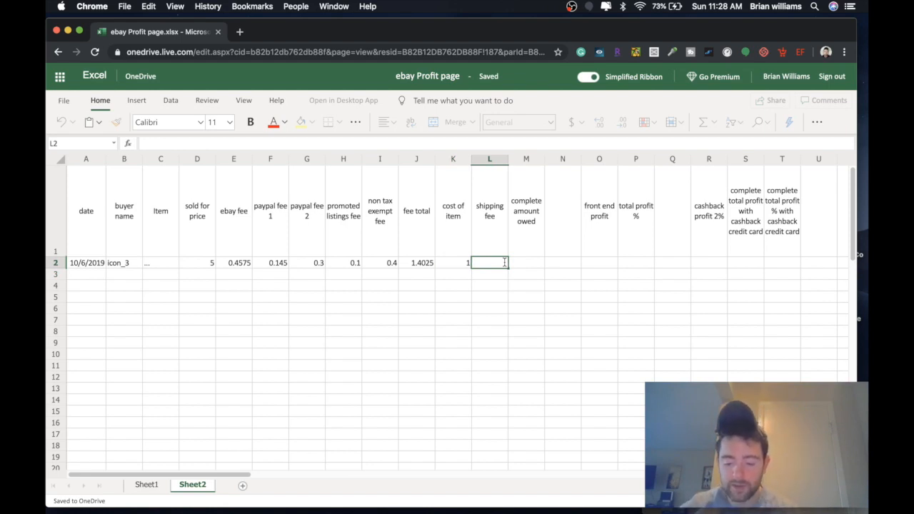
{"action": "type", "text": "5.99"}
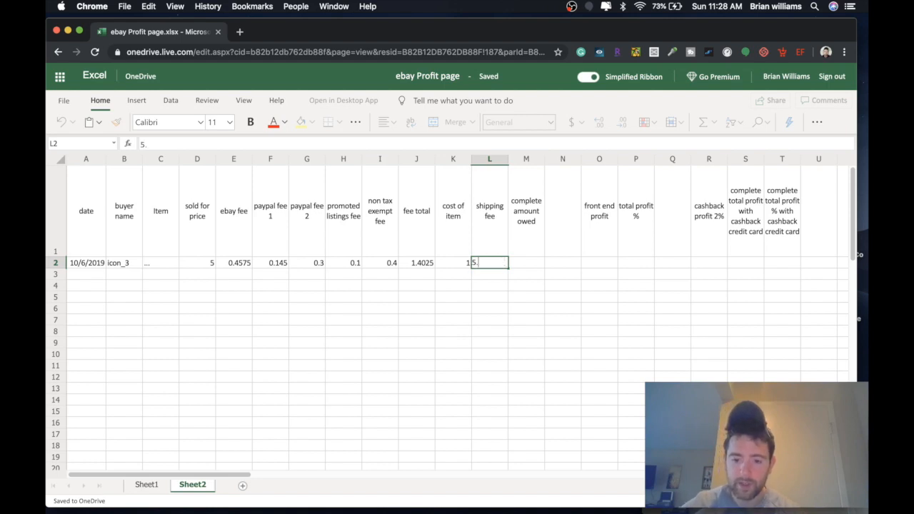
{"action": "left_click", "coordinate": [502, 289]}
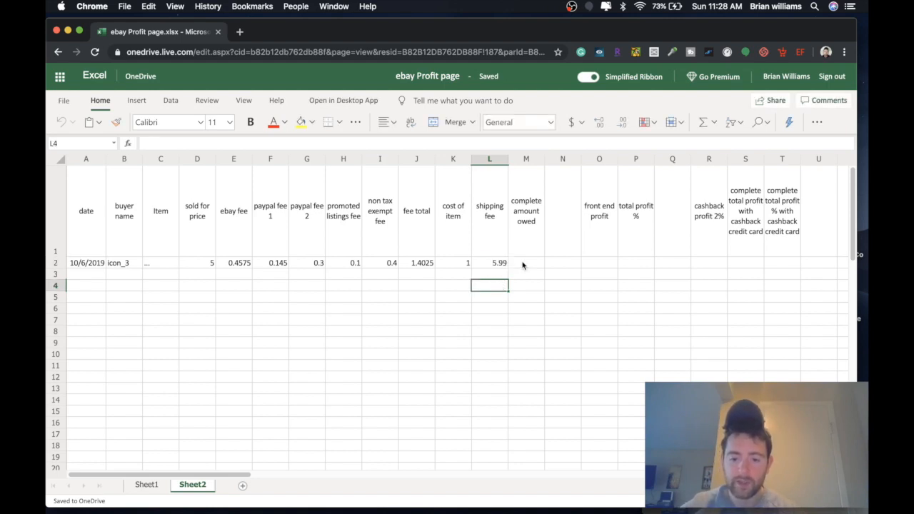
Enter the formula =SUM(J2+K2+L2) in the complete amount owed column, cell M2, of Sheet2.
{"action": "left_click", "coordinate": [526, 264]}
{"action": "double_click", "coordinate": [528, 263]}
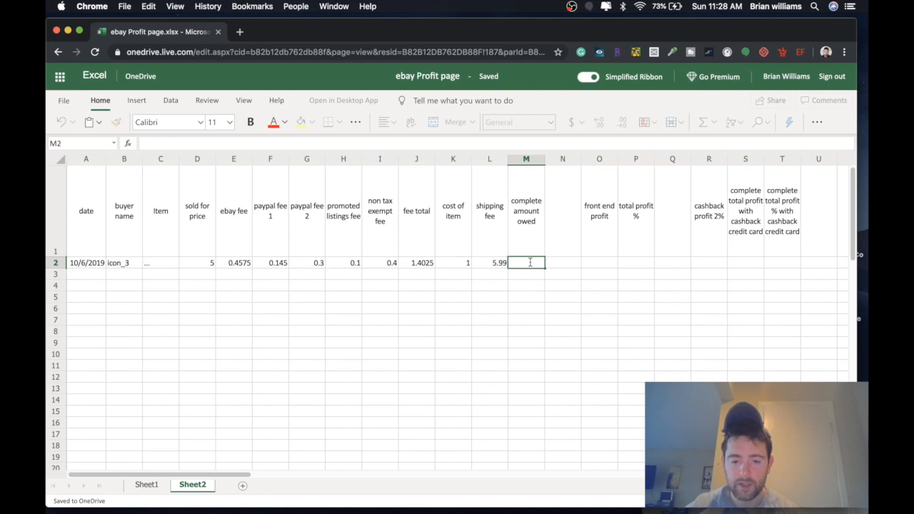
{"action": "type", "text": "=Sum"}
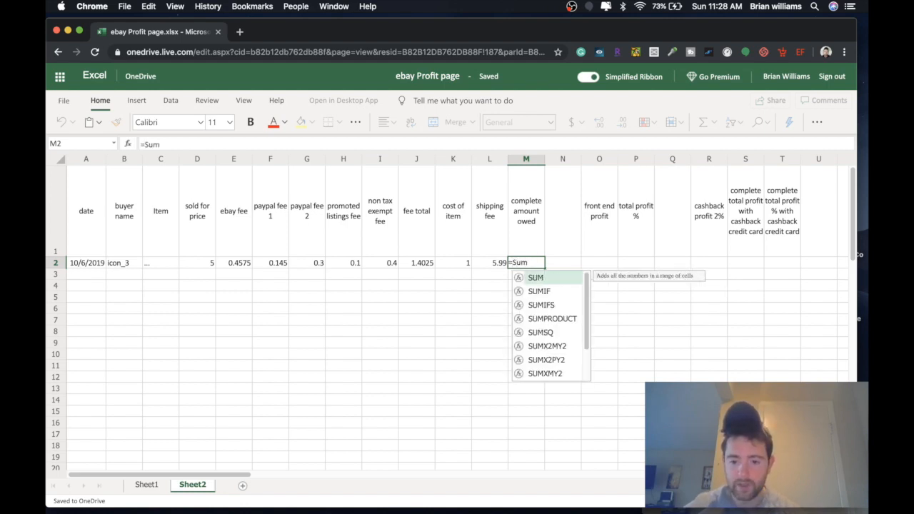
{"action": "double_click", "coordinate": [533, 277]}
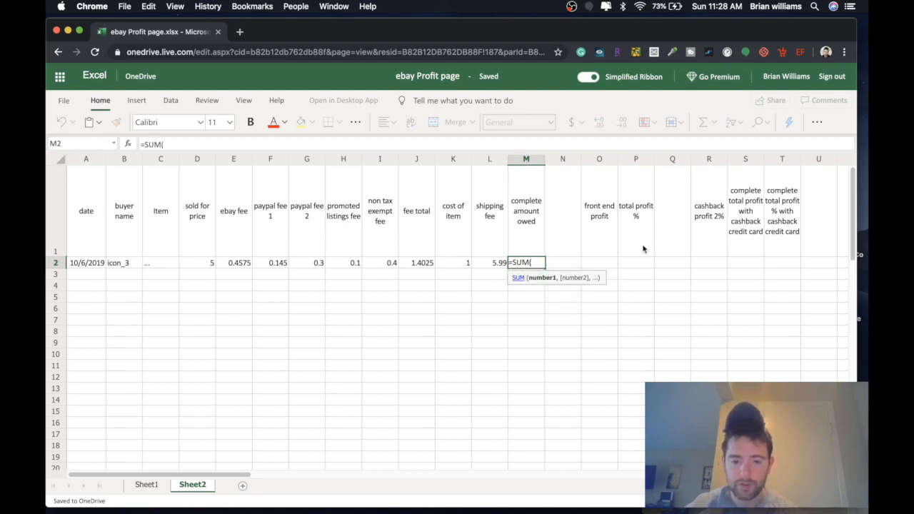
{"action": "type", "text": "j"}
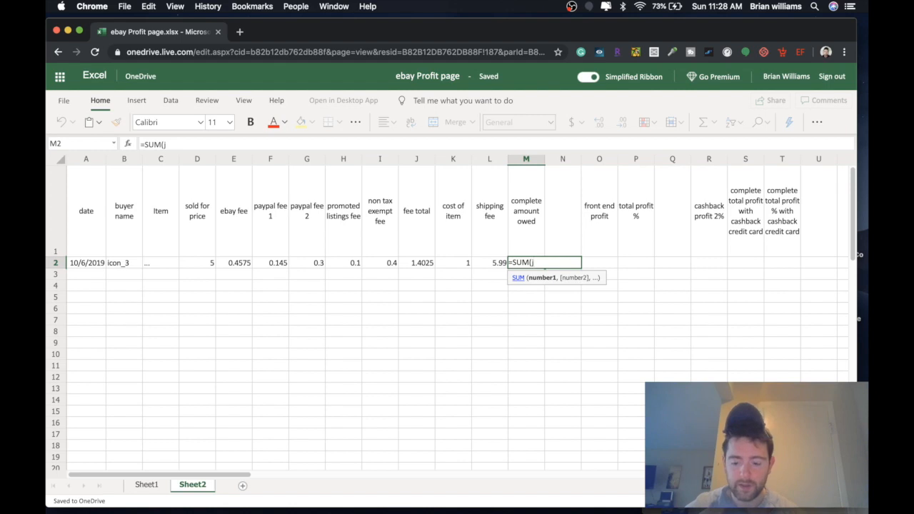
{"action": "type", "text": "2"}
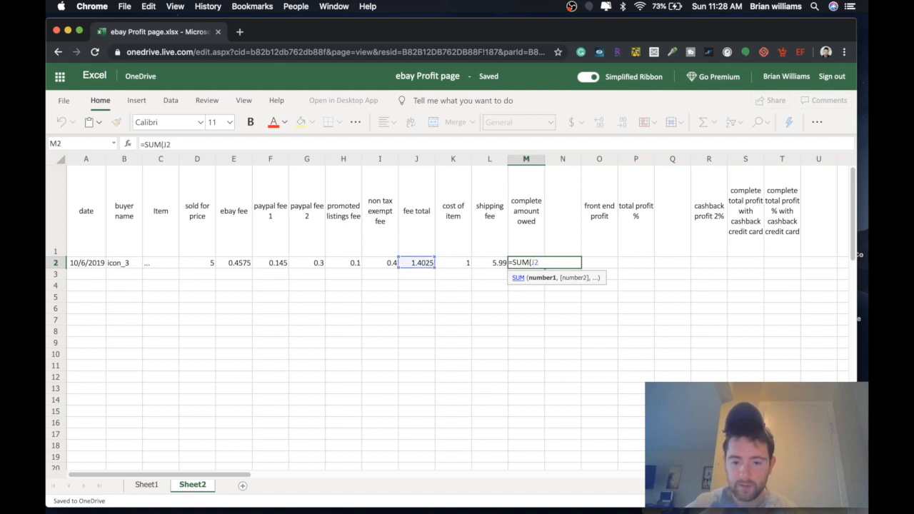
{"action": "type", "text": "+K"}
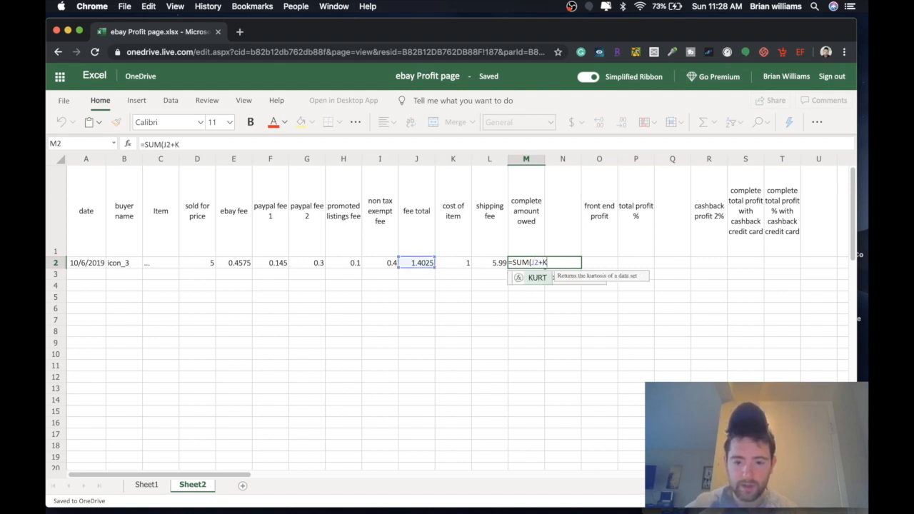
{"action": "type", "text": "2+"}
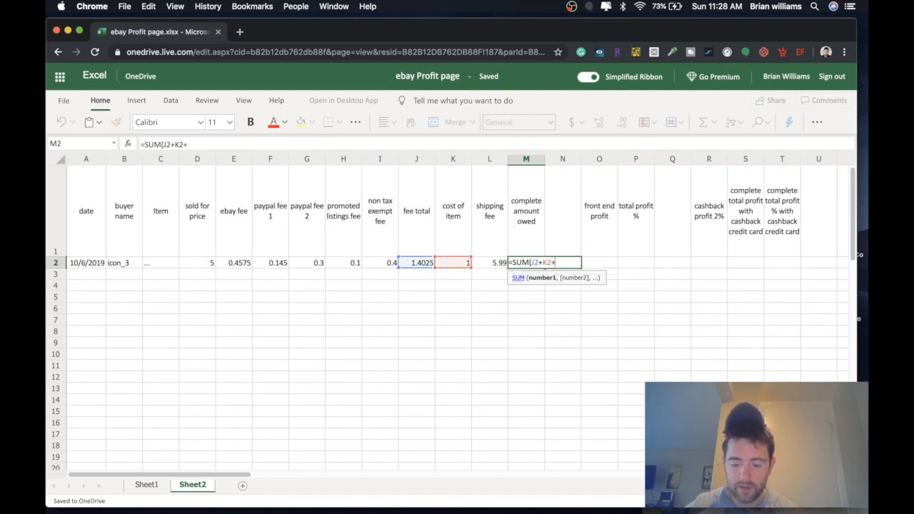
{"action": "type", "text": "L2"}
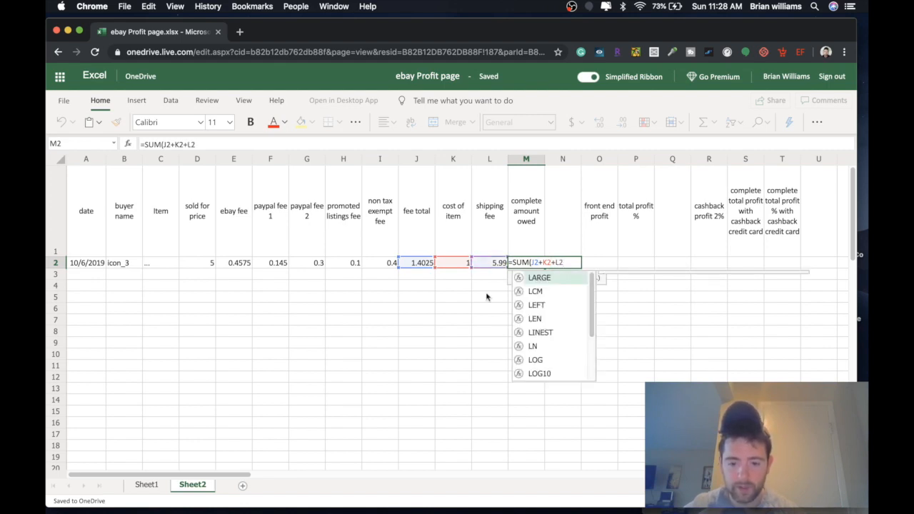
{"action": "left_click", "coordinate": [487, 296]}
{"action": "left_click", "coordinate": [537, 263]}
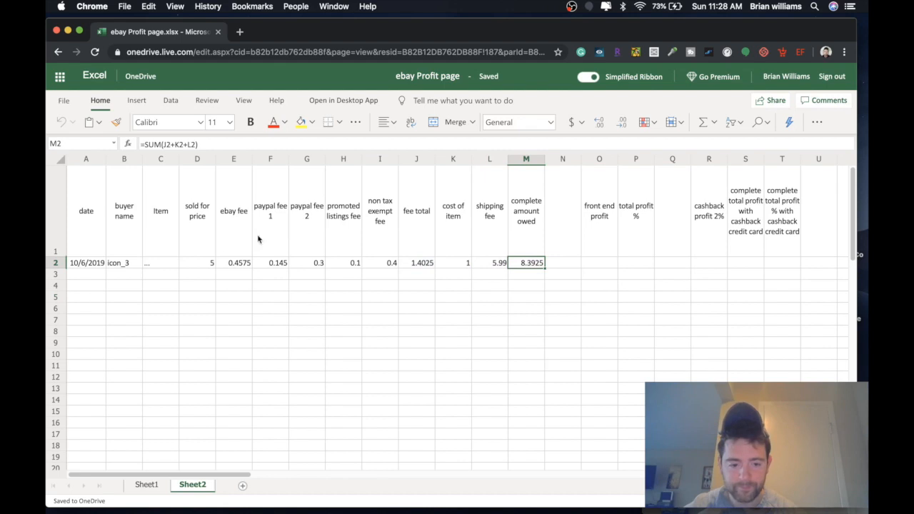
Enter the formula =SUM(D2-M2) in the front end profit column, cell O2, of Sheet2.
{"action": "left_click", "coordinate": [211, 264]}
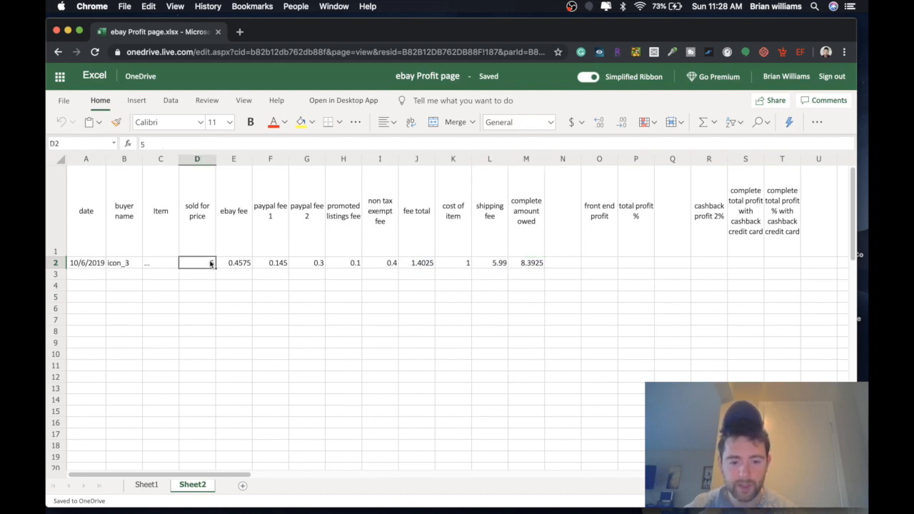
{"action": "left_click", "coordinate": [596, 262]}
{"action": "double_click", "coordinate": [596, 262]}
{"action": "type", "text": "=Sum"}
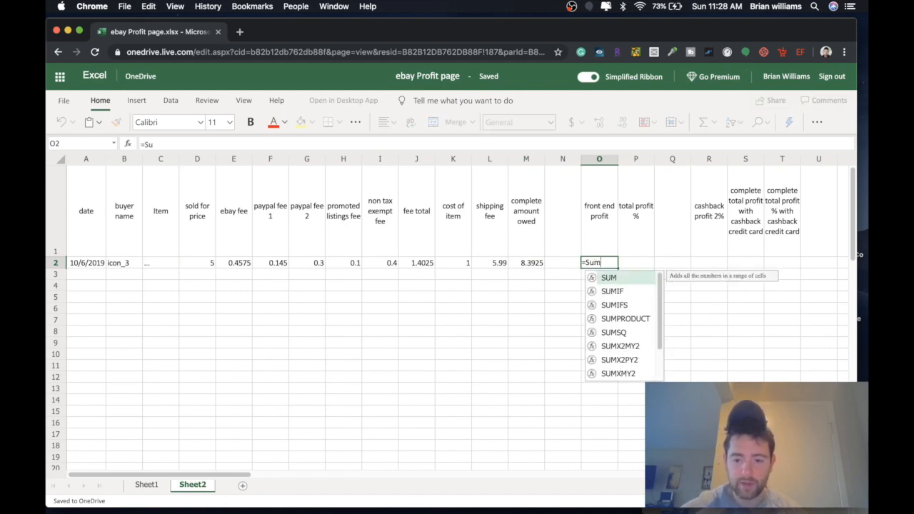
{"action": "double_click", "coordinate": [613, 277]}
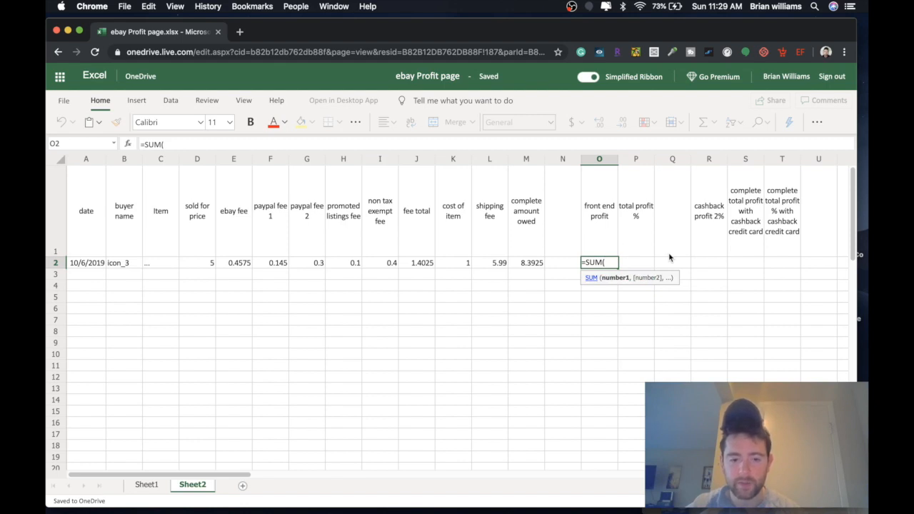
{"action": "type", "text": "D"}
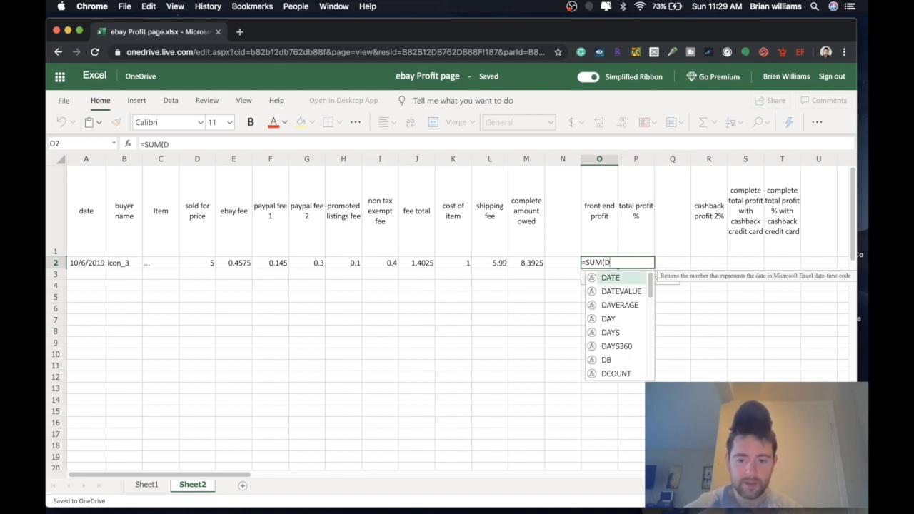
{"action": "type", "text": "2-"}
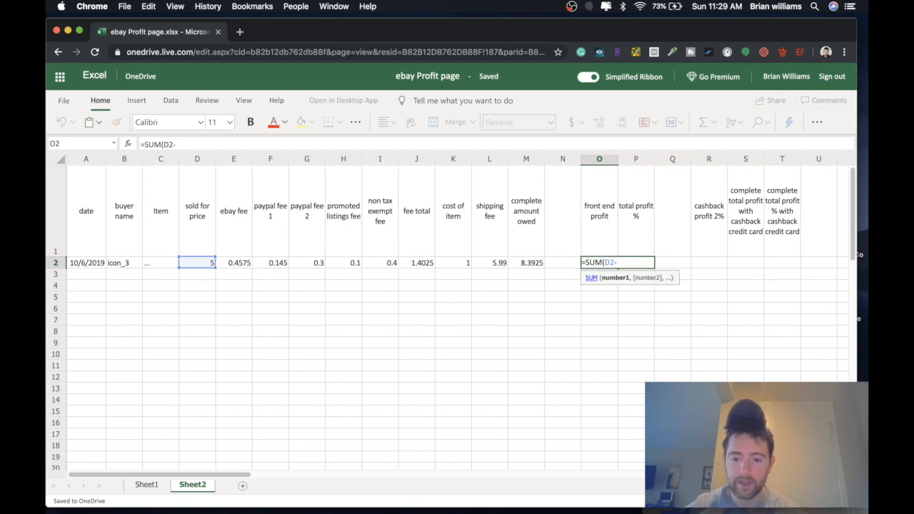
{"action": "type", "text": "M2)"}
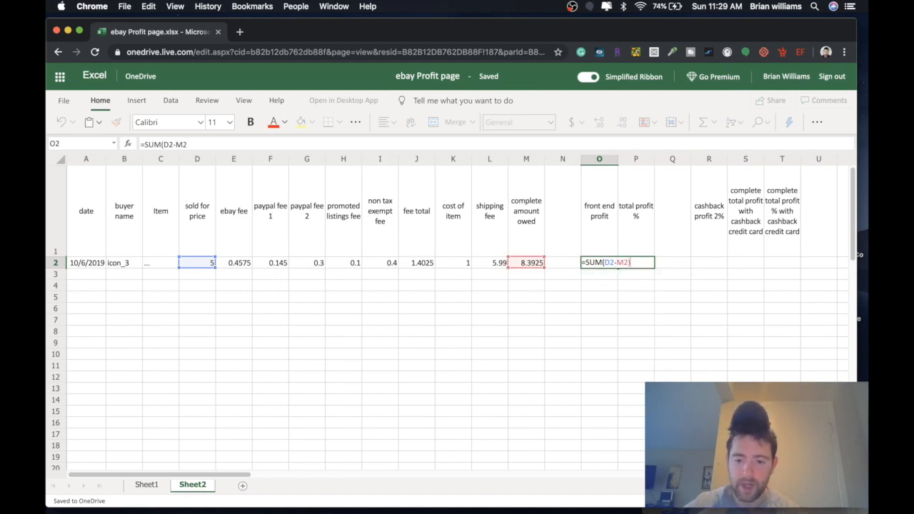
{"action": "left_click", "coordinate": [596, 289]}
{"action": "left_click", "coordinate": [605, 266]}
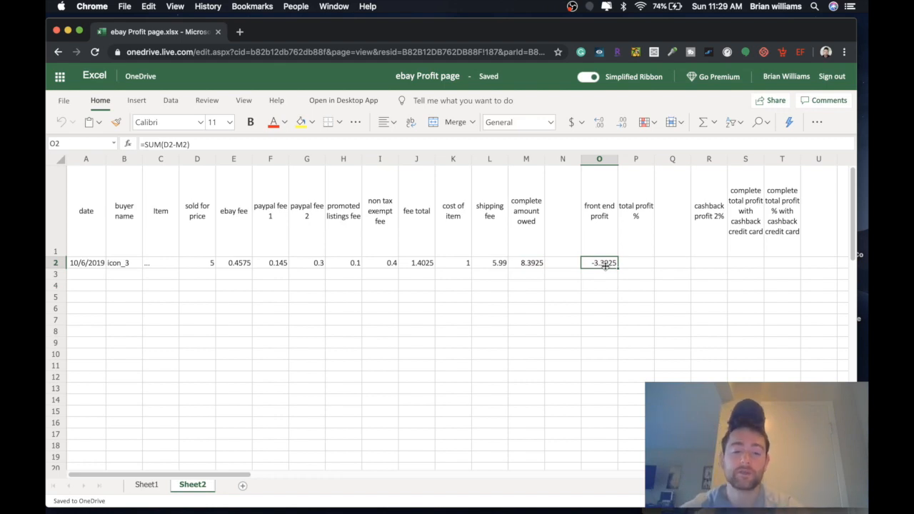
Change the sold for price in cell D2 to 10 and review the fee formulas and front end profit in row 2.
{"action": "left_click", "coordinate": [211, 262]}
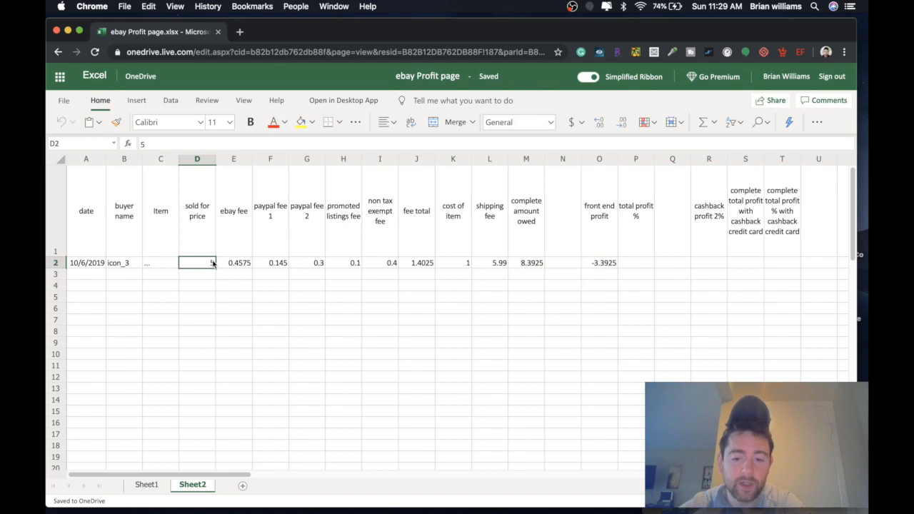
{"action": "double_click", "coordinate": [212, 262]}
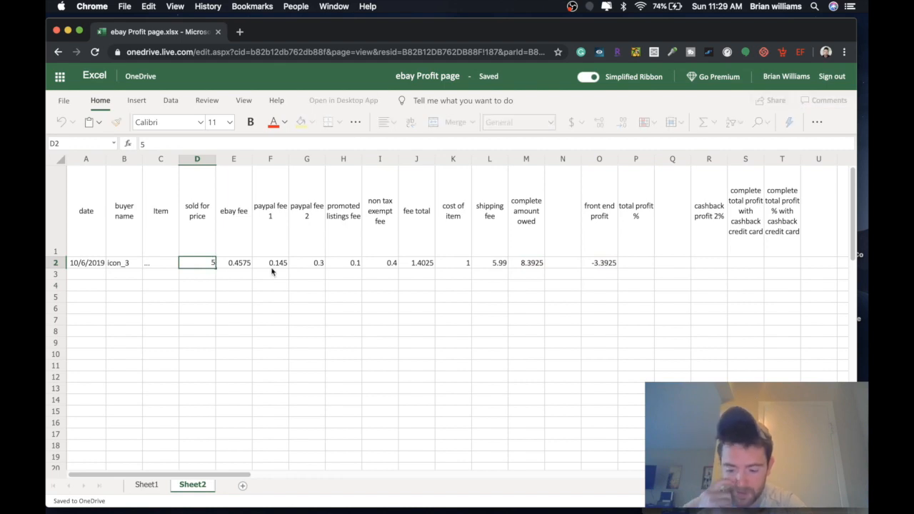
{"action": "key", "text": "BackSpace"}
{"action": "type", "text": "10"}
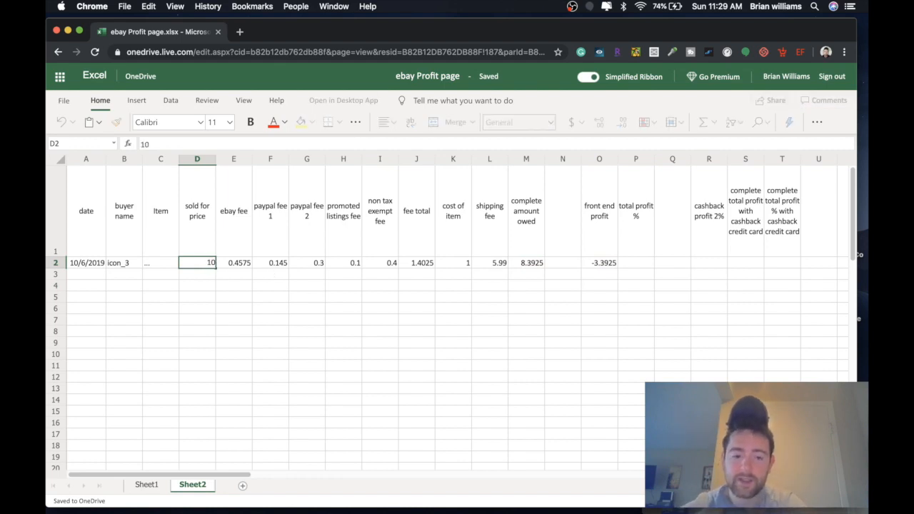
{"action": "left_click", "coordinate": [234, 308]}
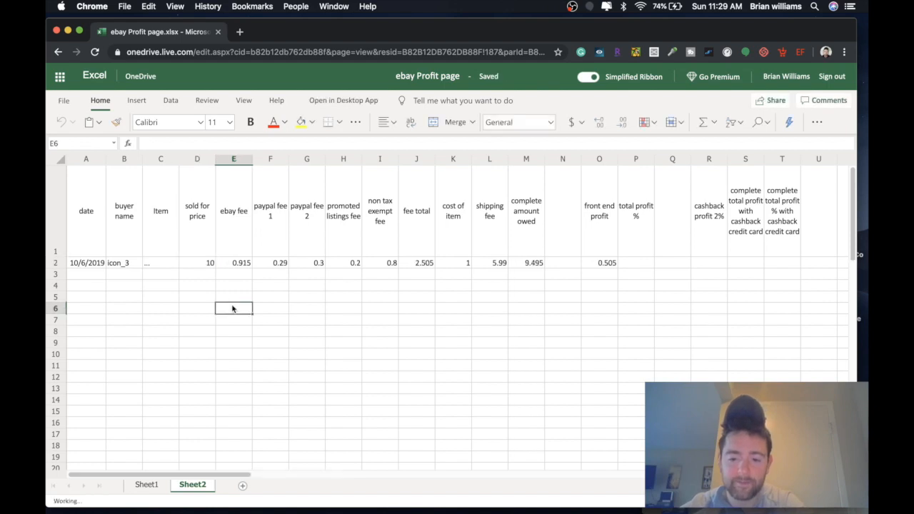
{"action": "left_click", "coordinate": [199, 263]}
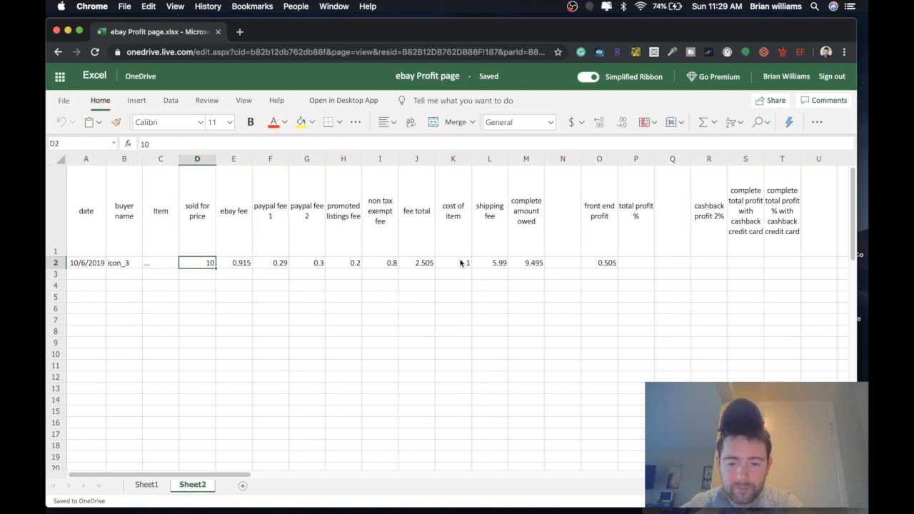
{"action": "left_click", "coordinate": [389, 263]}
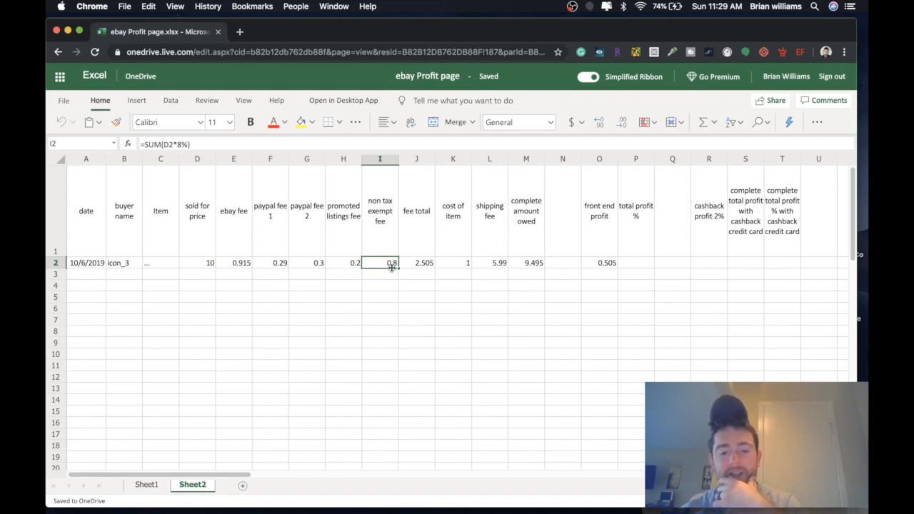
{"action": "left_click", "coordinate": [349, 265]}
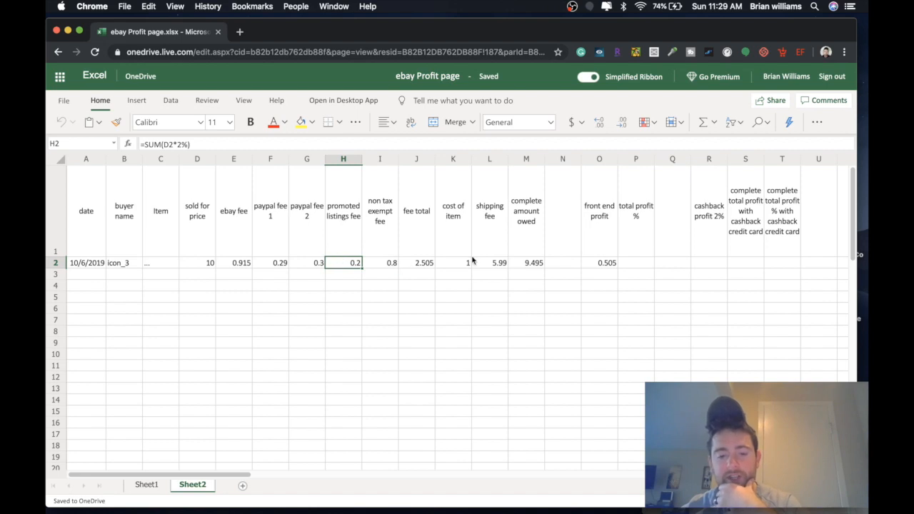
{"action": "left_click", "coordinate": [384, 258]}
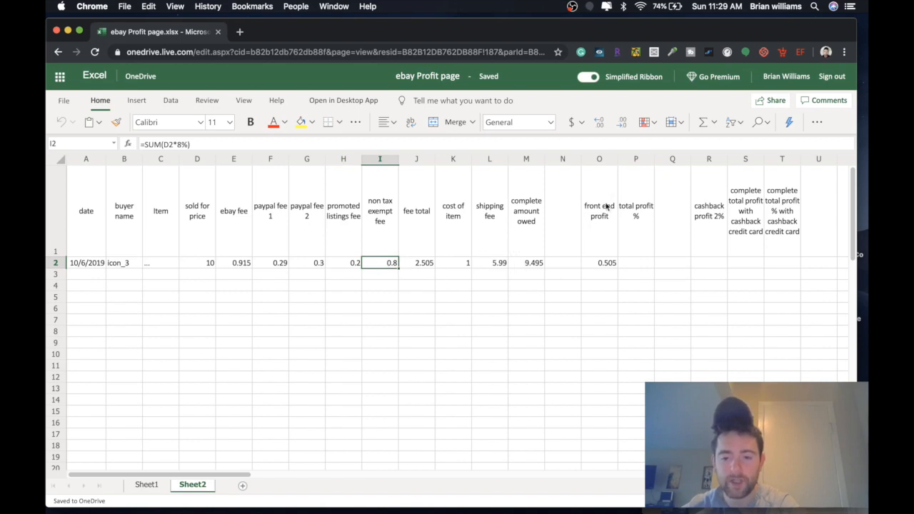
{"action": "left_click", "coordinate": [601, 262]}
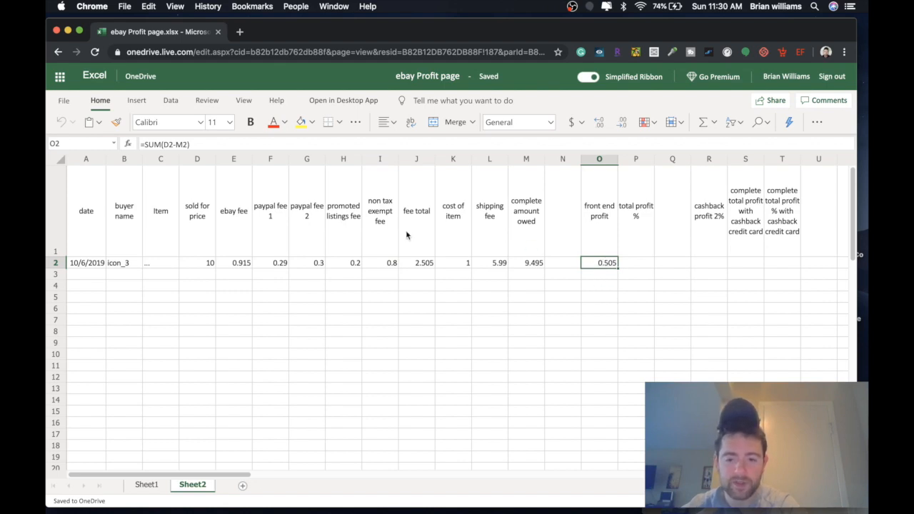
Look up the profit percentage formula in cell N2 of Sheet1 as a reference for Sheet2's total profit % column.
{"action": "left_click", "coordinate": [631, 266]}
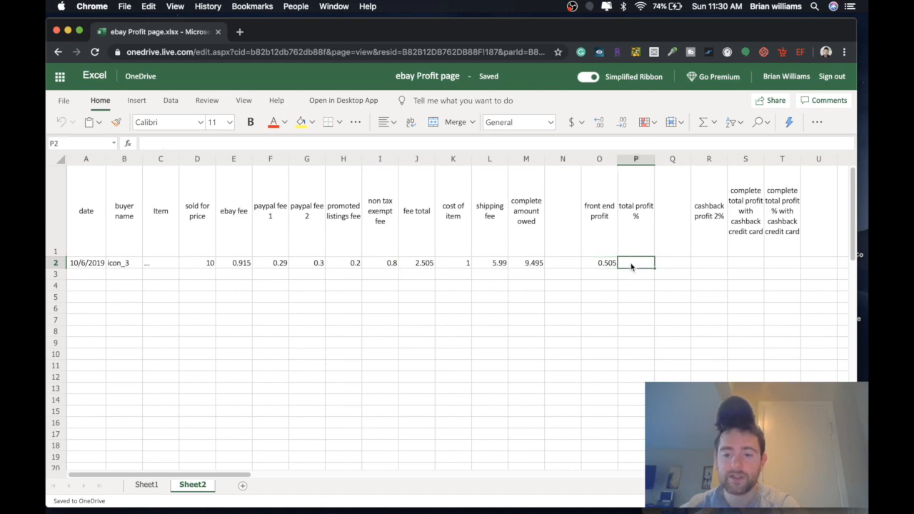
{"action": "double_click", "coordinate": [647, 257]}
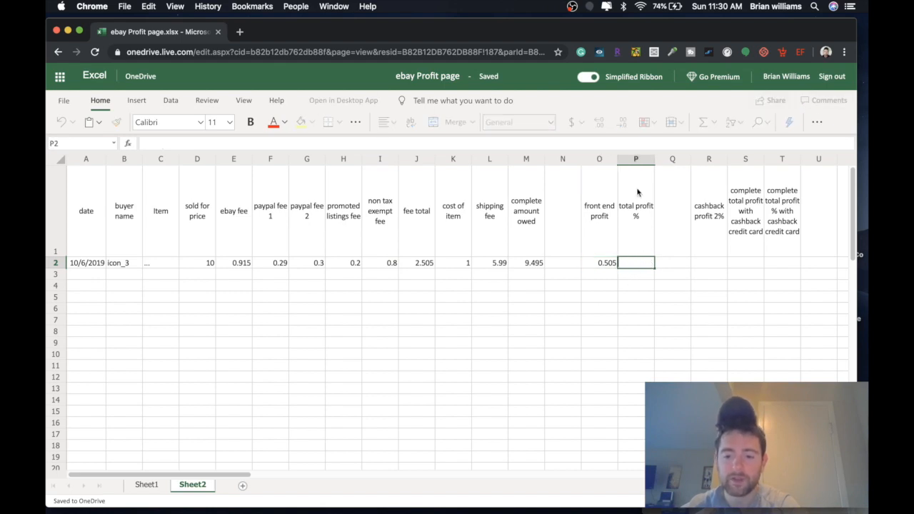
{"action": "left_click", "coordinate": [147, 485]}
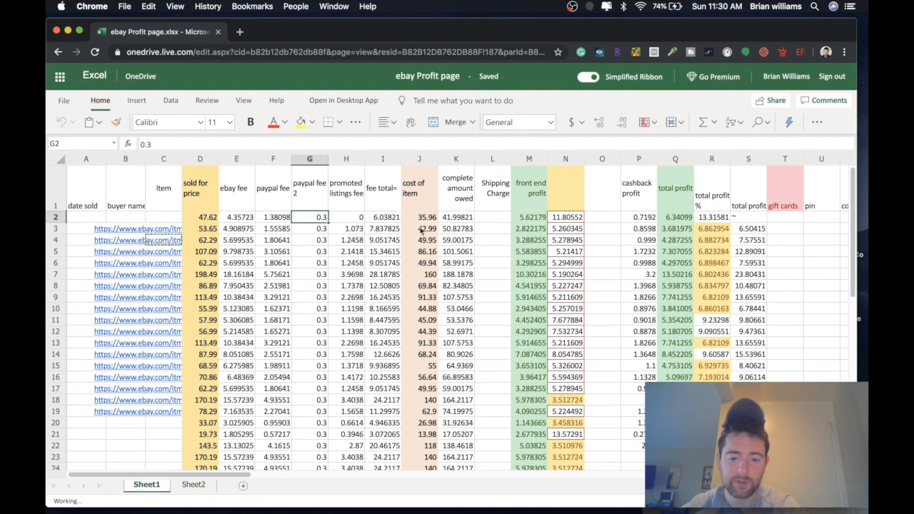
{"action": "left_click", "coordinate": [526, 217]}
{"action": "left_click", "coordinate": [568, 217]}
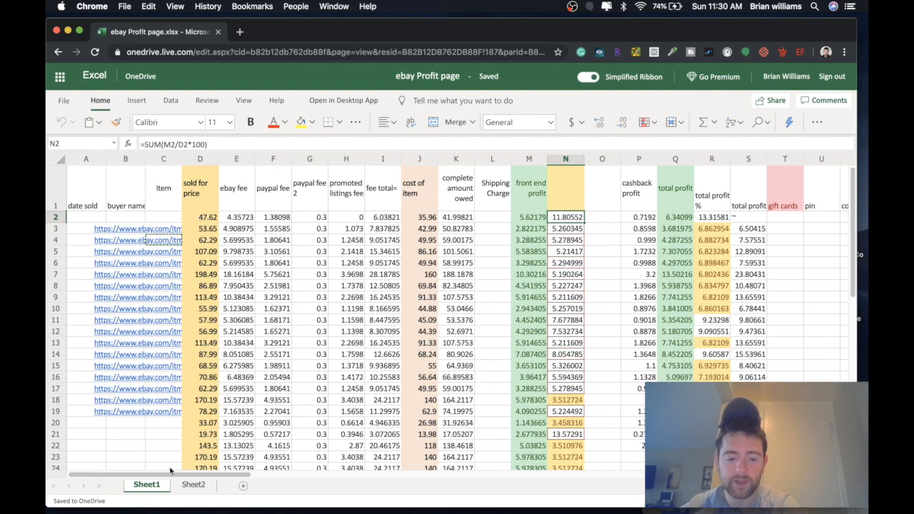
{"action": "left_click", "coordinate": [193, 486]}
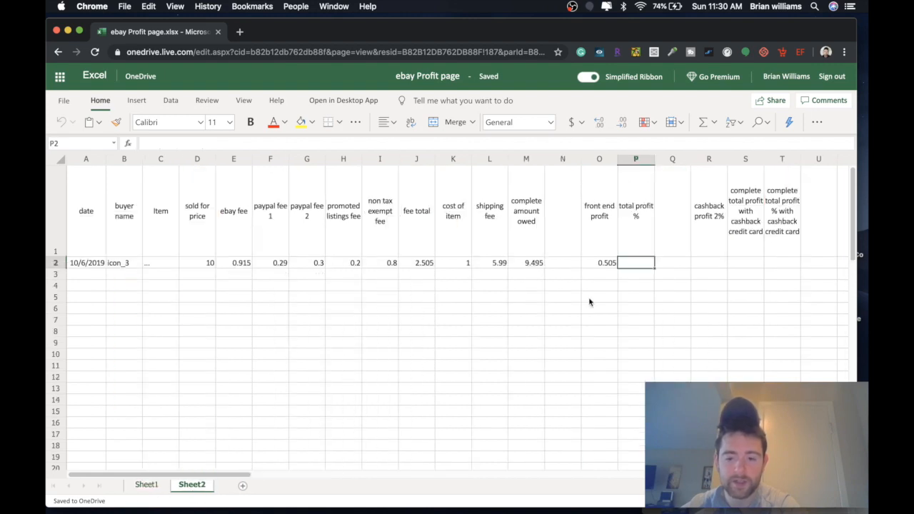
Enter the formula =SUM(O2/D2*100) in the total profit % column, cell P2, of Sheet2.
{"action": "double_click", "coordinate": [646, 262]}
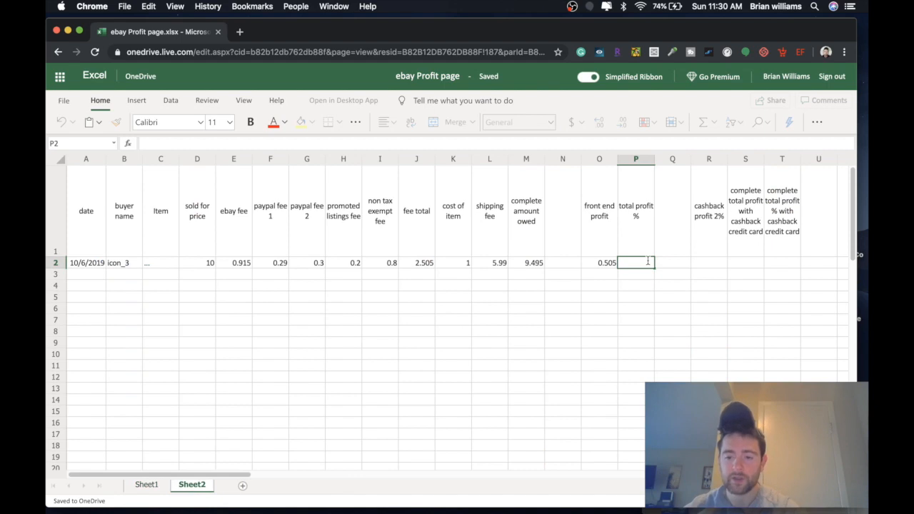
{"action": "type", "text": "=S"}
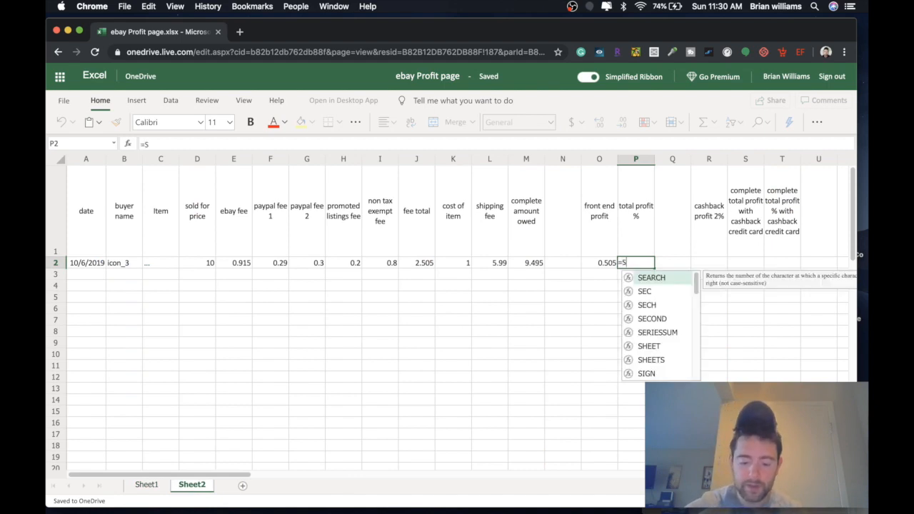
{"action": "type", "text": "UM"}
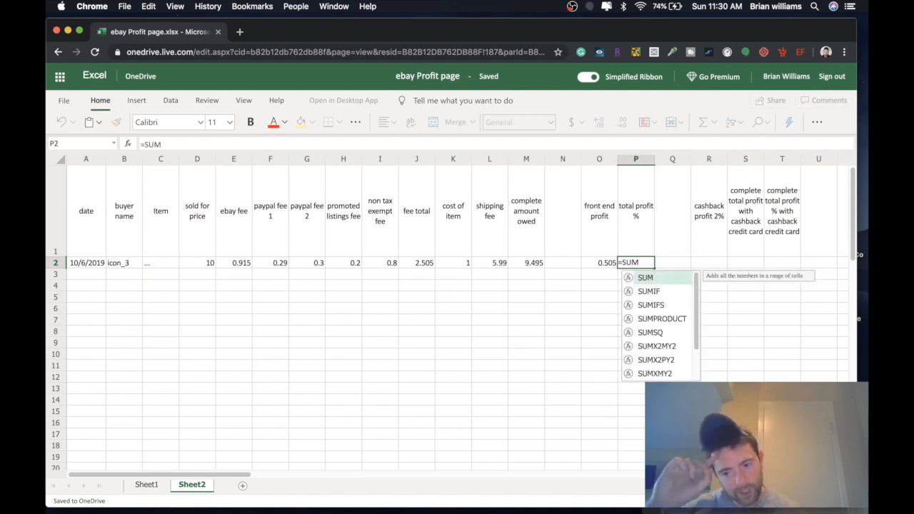
{"action": "type", "text": "("}
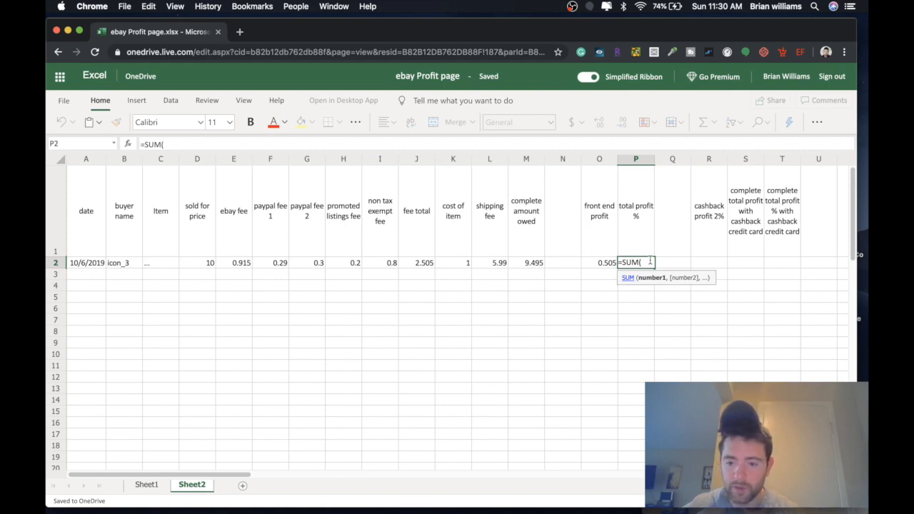
{"action": "type", "text": ")"}
{"action": "key", "text": "BackSpace"}
{"action": "type", "text": "0"}
{"action": "type", "text": "2"}
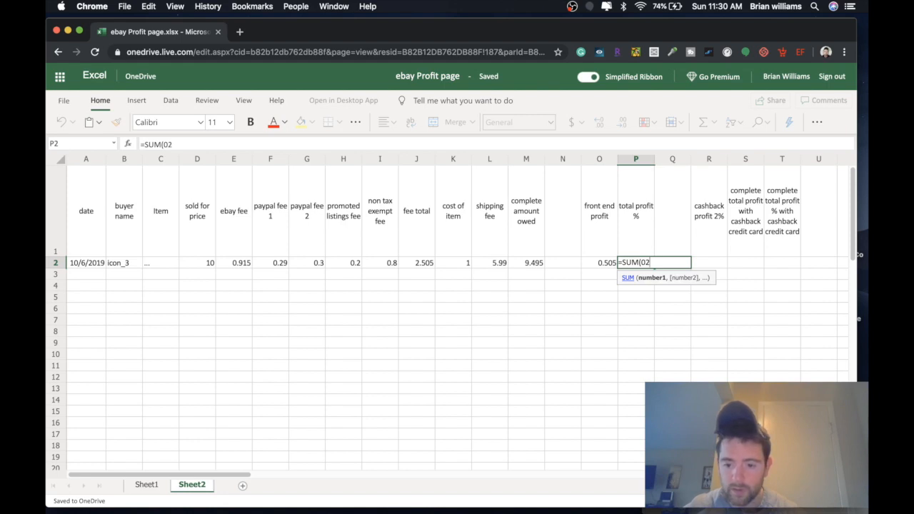
{"action": "key", "text": "BackSpace"}
{"action": "key", "text": "BackSpace"}
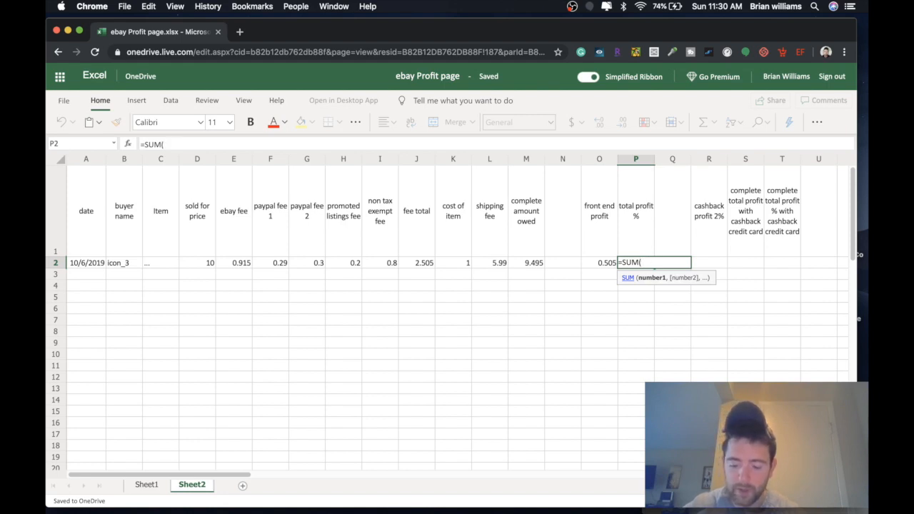
{"action": "type", "text": "O2/"}
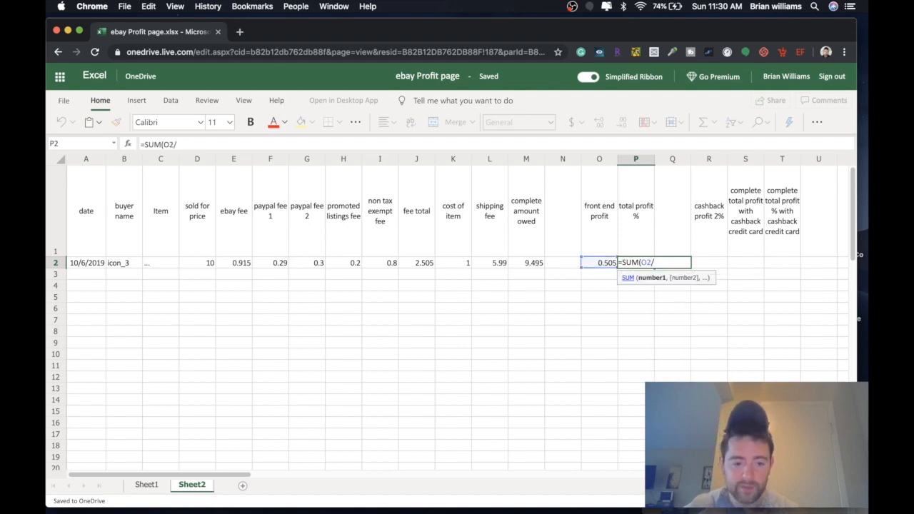
{"action": "type", "text": "D2"}
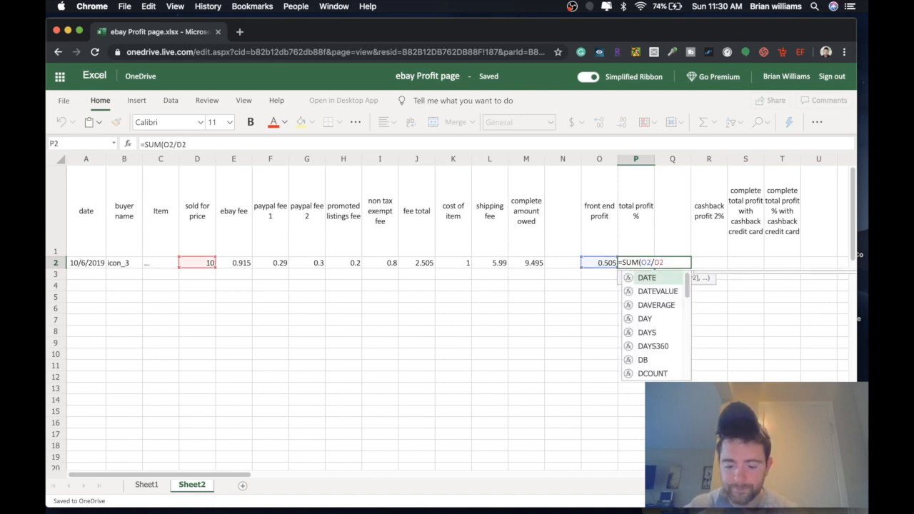
{"action": "type", "text": "*100)"}
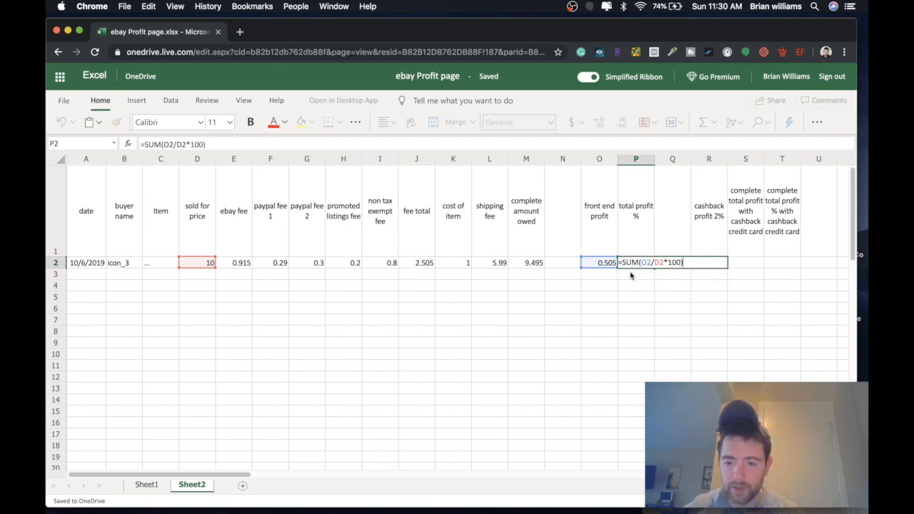
{"action": "key", "text": "Return"}
{"action": "left_click", "coordinate": [641, 266]}
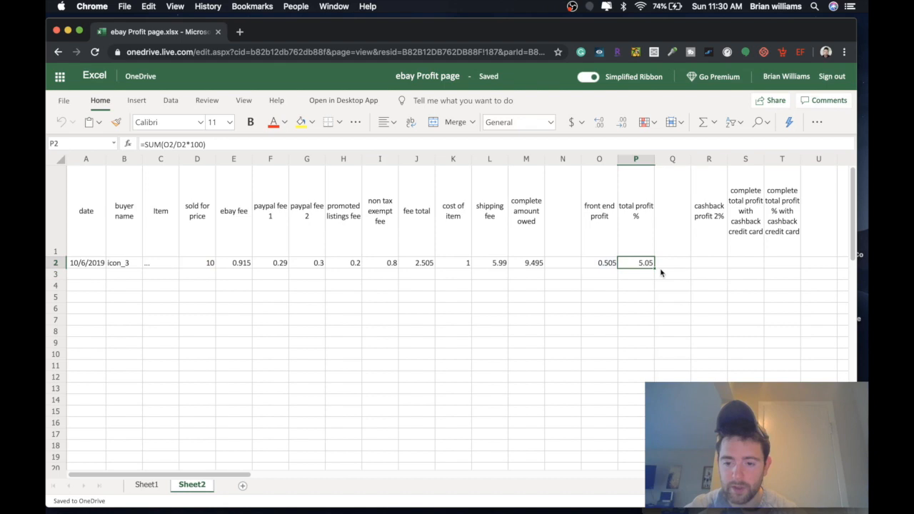
Compare the profit percentage formula in cell N2 of Sheet1 with the total profit % formula in cell P2 of Sheet2.
{"action": "left_click", "coordinate": [149, 485]}
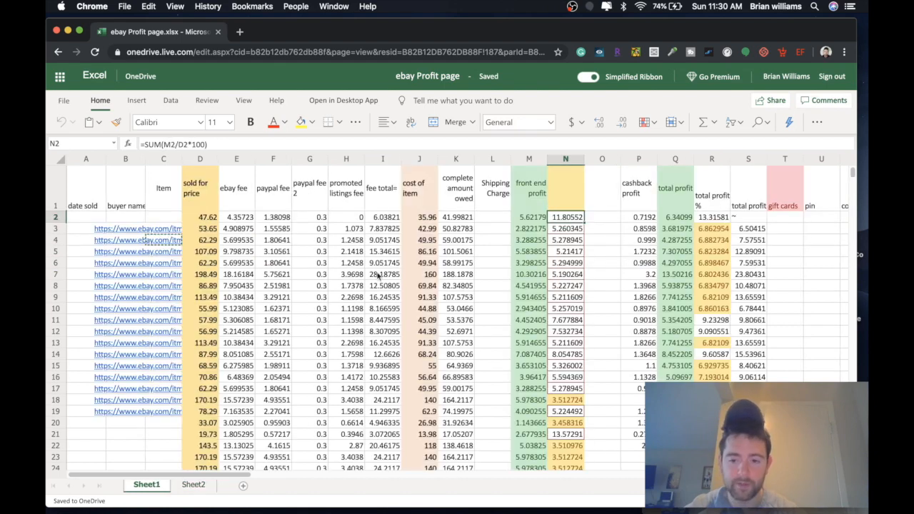
{"action": "double_click", "coordinate": [557, 218]}
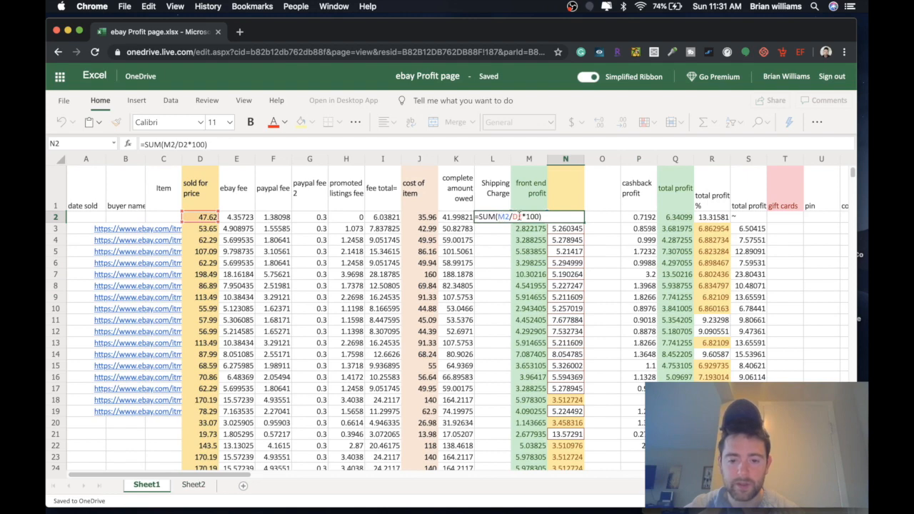
{"action": "left_click", "coordinate": [497, 252]}
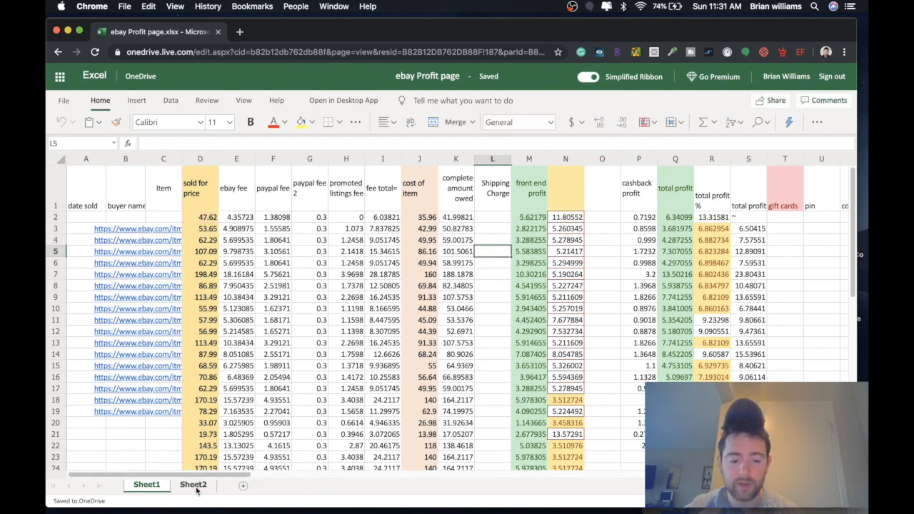
{"action": "left_click", "coordinate": [197, 489]}
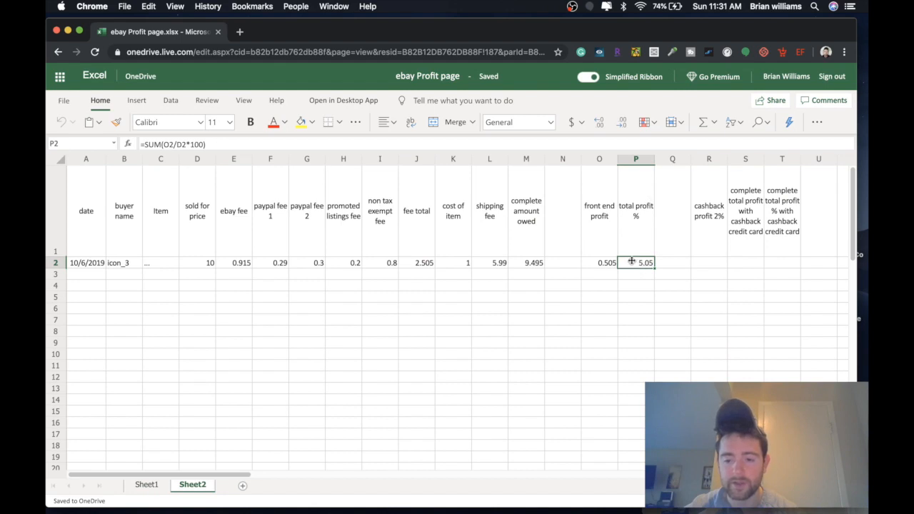
{"action": "double_click", "coordinate": [632, 262]}
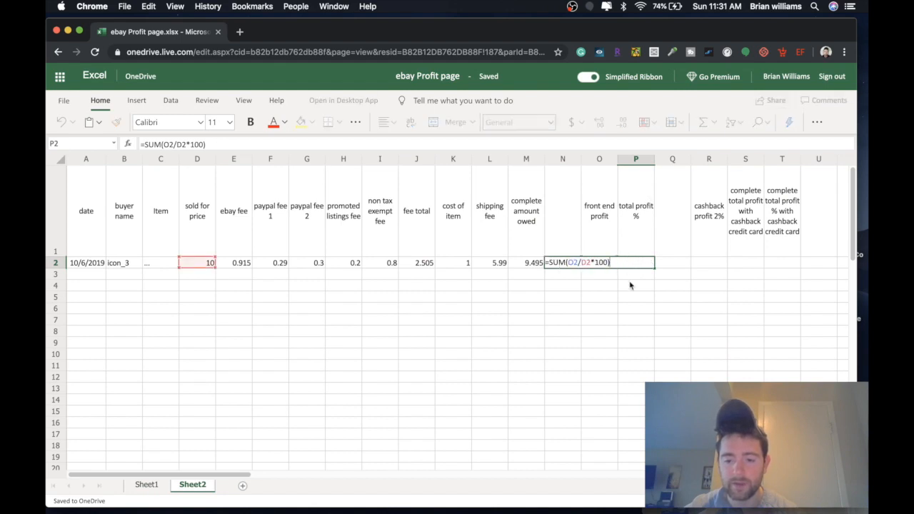
{"action": "left_click", "coordinate": [632, 285]}
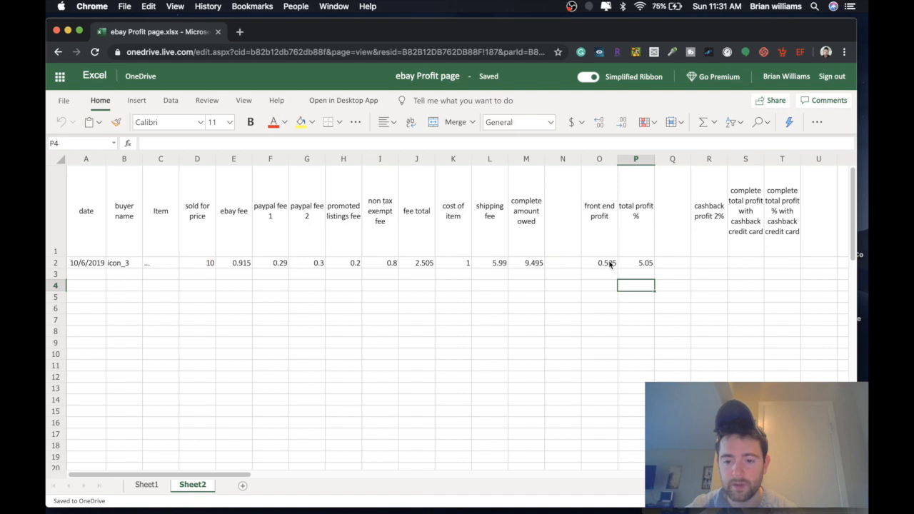
{"action": "left_click", "coordinate": [645, 262]}
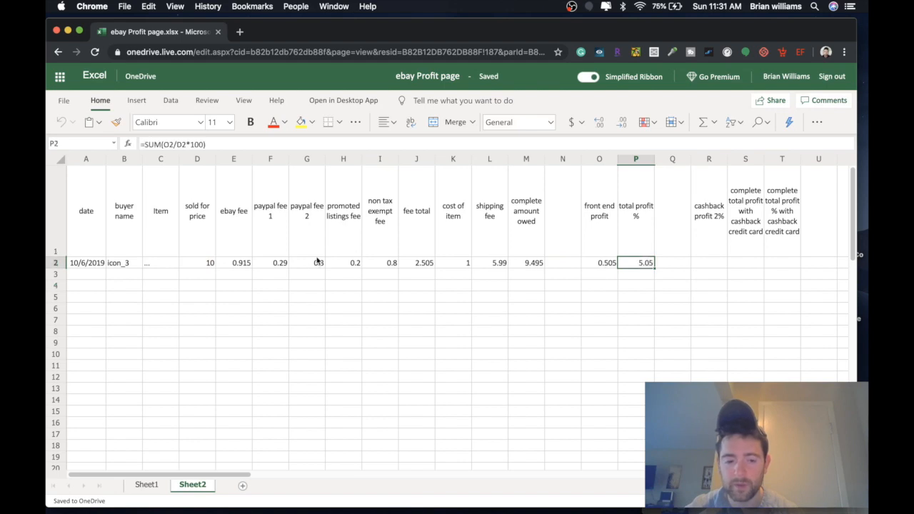
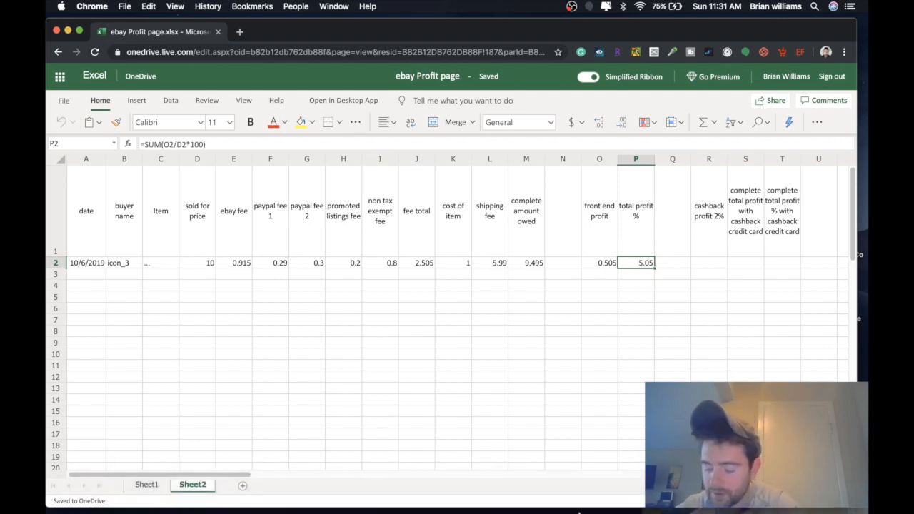
Switch to Calculator, compute 5% times 10 to check the profit percentage, and close it.
{"action": "mouse_move", "coordinate": [582, 512]}
{"action": "left_click", "coordinate": [636, 499]}
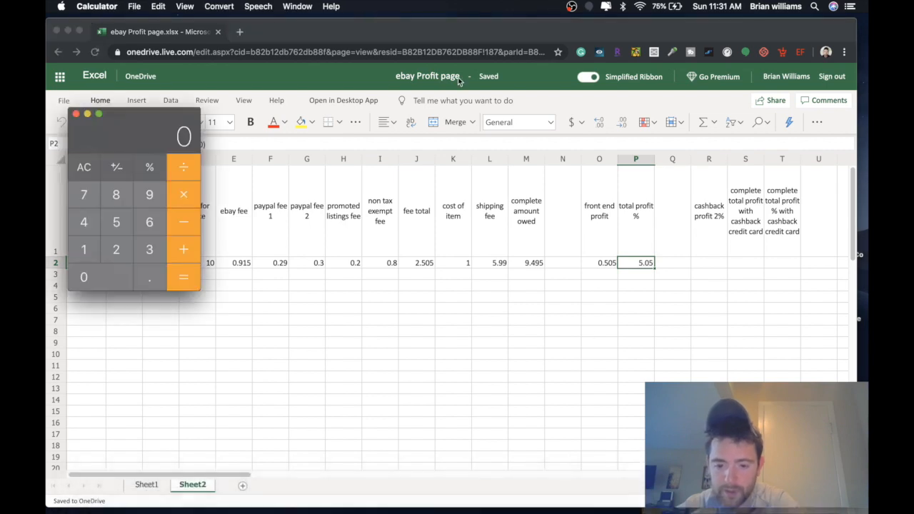
{"action": "left_click", "coordinate": [118, 223]}
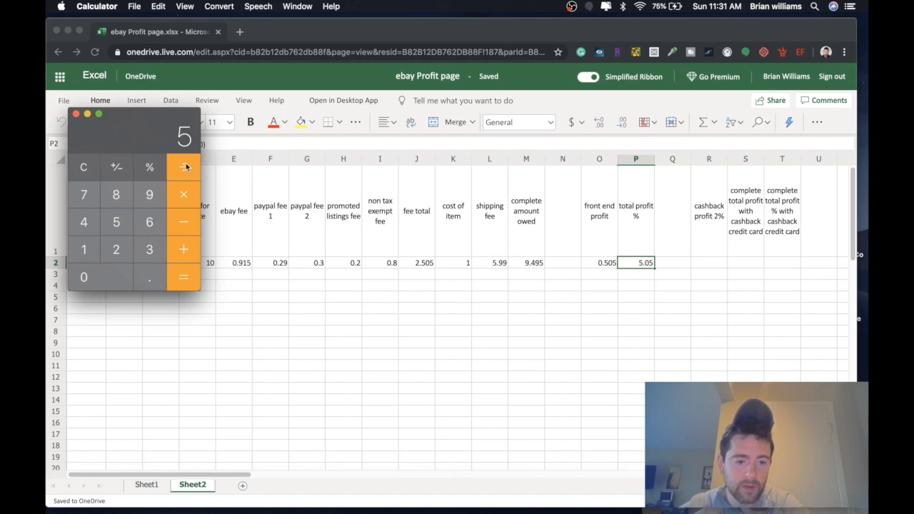
{"action": "left_click", "coordinate": [150, 170]}
{"action": "left_click", "coordinate": [186, 191]}
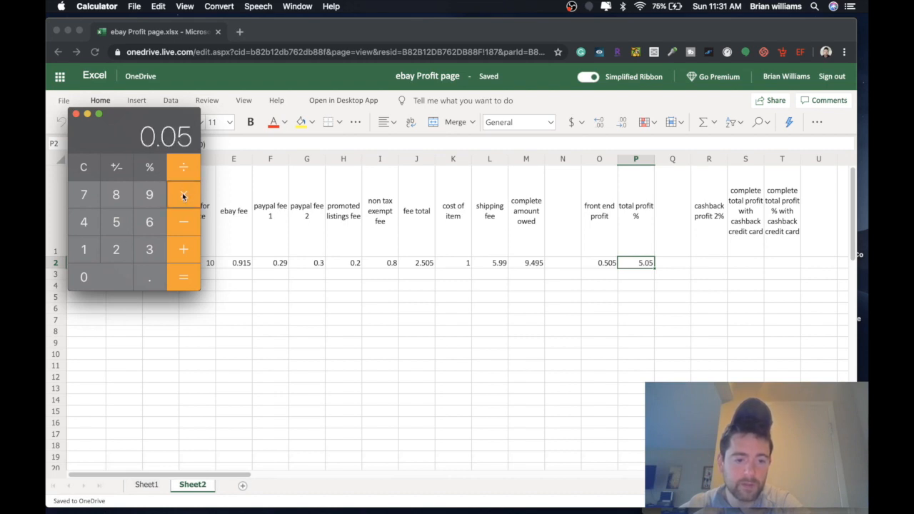
{"action": "left_click", "coordinate": [85, 248]}
{"action": "left_click", "coordinate": [91, 277]}
{"action": "left_click", "coordinate": [192, 283]}
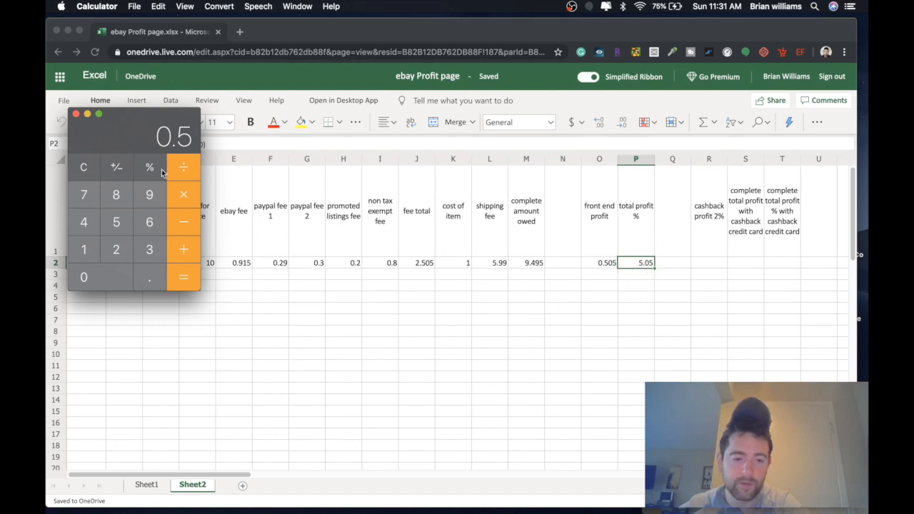
{"action": "left_click", "coordinate": [76, 114]}
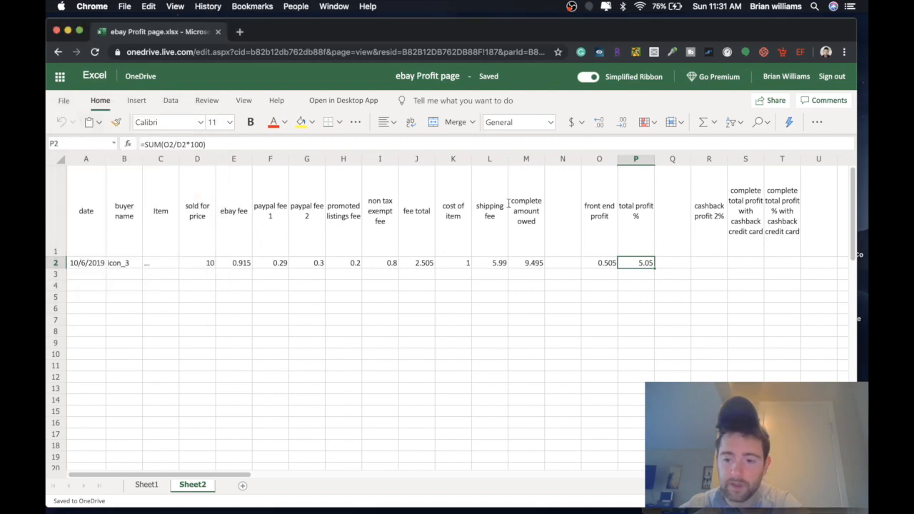
Enter the formula =SUM(K2*2%) in the cashback profit 2% column, cell R2, to base the cashback on the cost of item.
{"action": "left_click", "coordinate": [706, 263]}
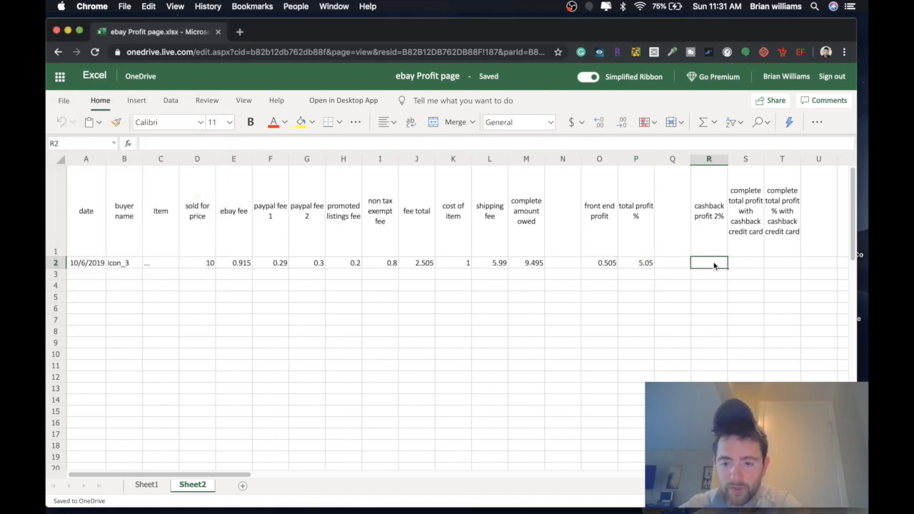
{"action": "double_click", "coordinate": [713, 264]}
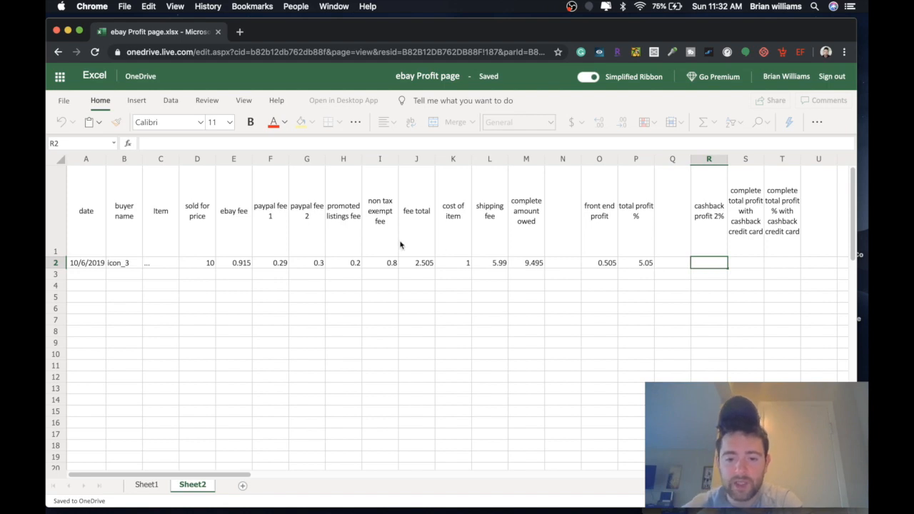
{"action": "left_click", "coordinate": [464, 239]}
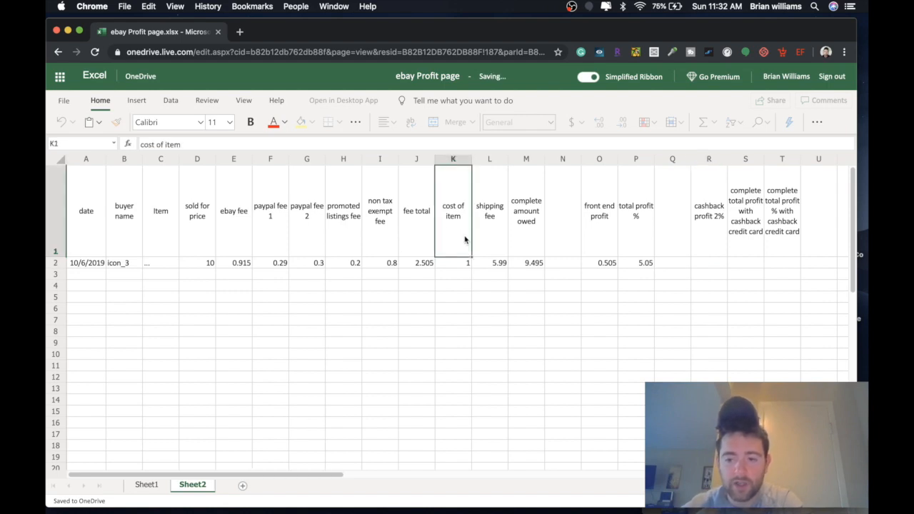
{"action": "left_click", "coordinate": [709, 263]}
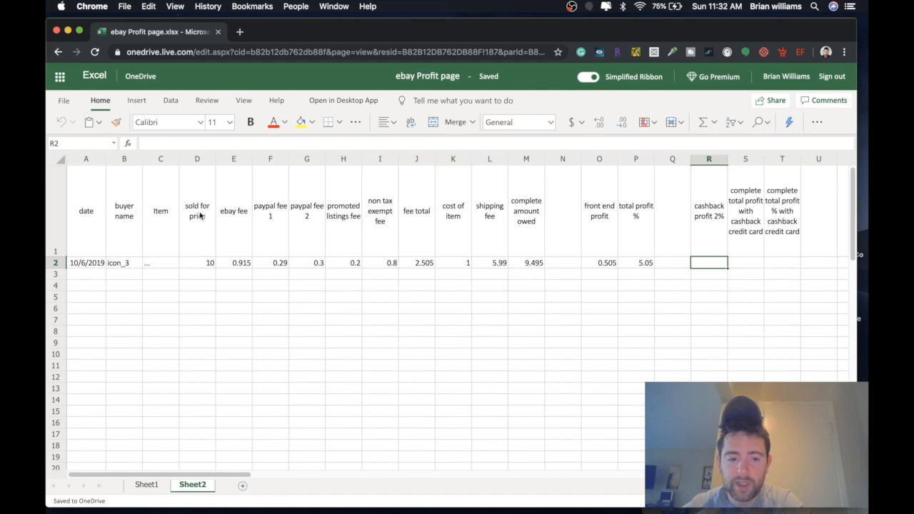
{"action": "left_click", "coordinate": [191, 241]}
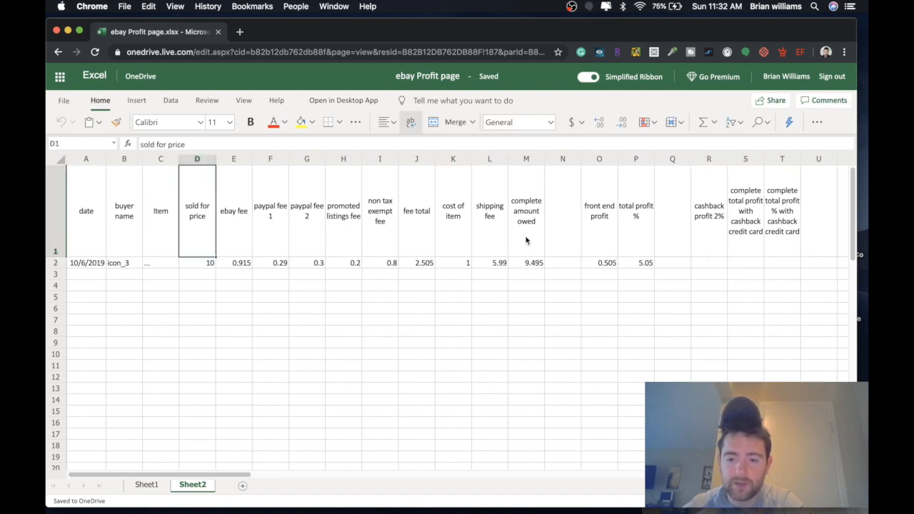
{"action": "left_click", "coordinate": [442, 244]}
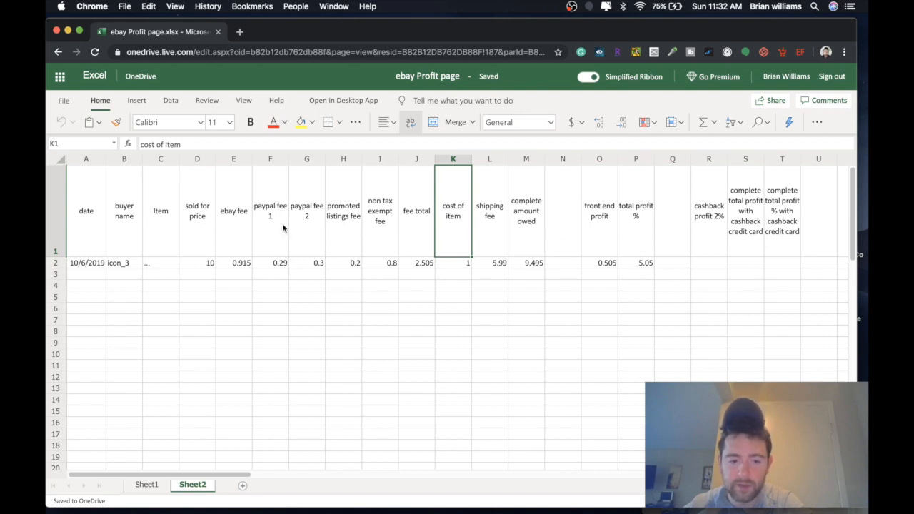
{"action": "left_click", "coordinate": [705, 263]}
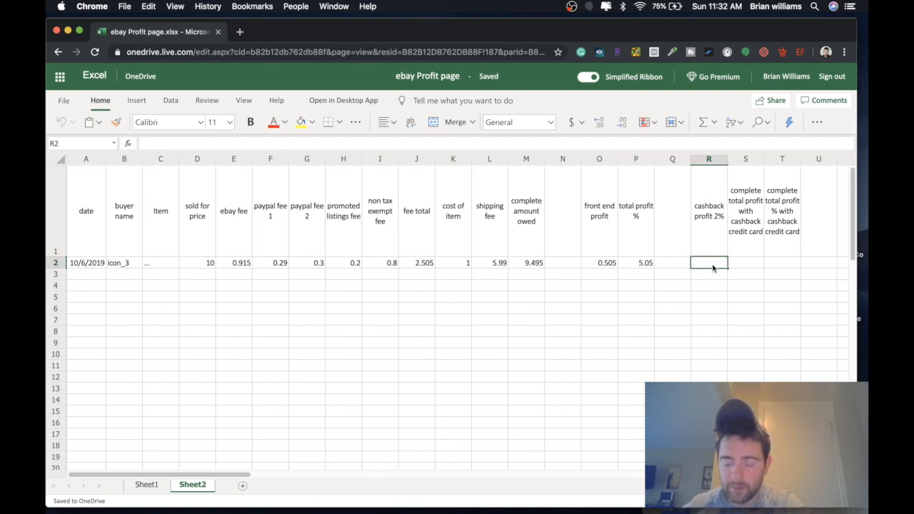
{"action": "double_click", "coordinate": [712, 264]}
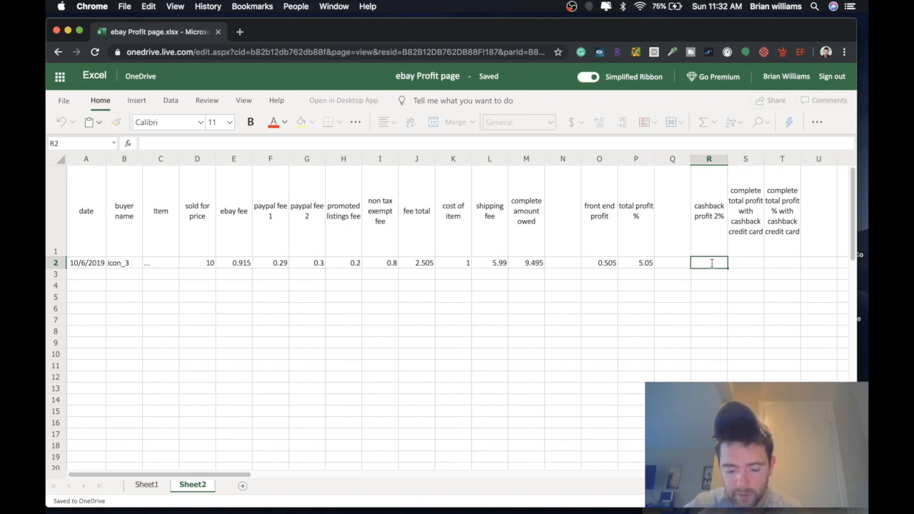
{"action": "type", "text": "=sum"}
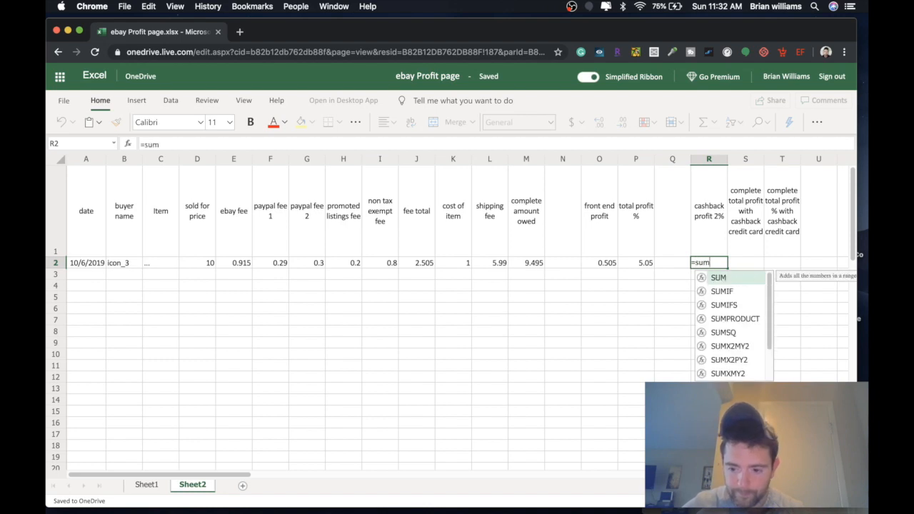
{"action": "left_click", "coordinate": [716, 277]}
{"action": "type", "text": "K2"}
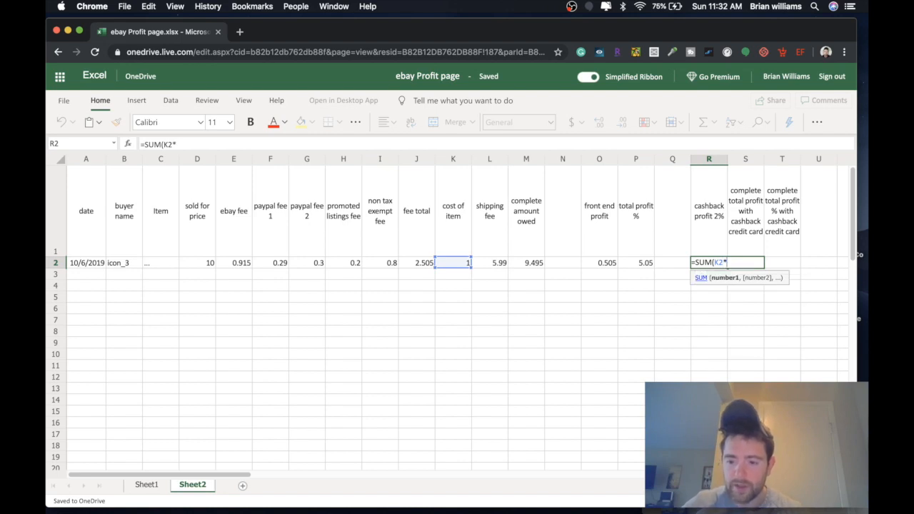
{"action": "type", "text": "*2%"}
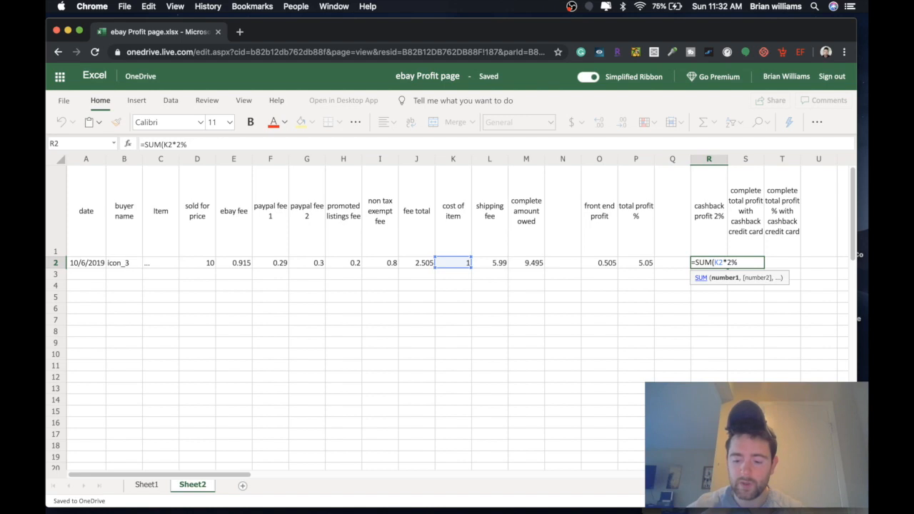
{"action": "type", "text": ")"}
{"action": "left_click", "coordinate": [699, 284]}
{"action": "left_click", "coordinate": [725, 264]}
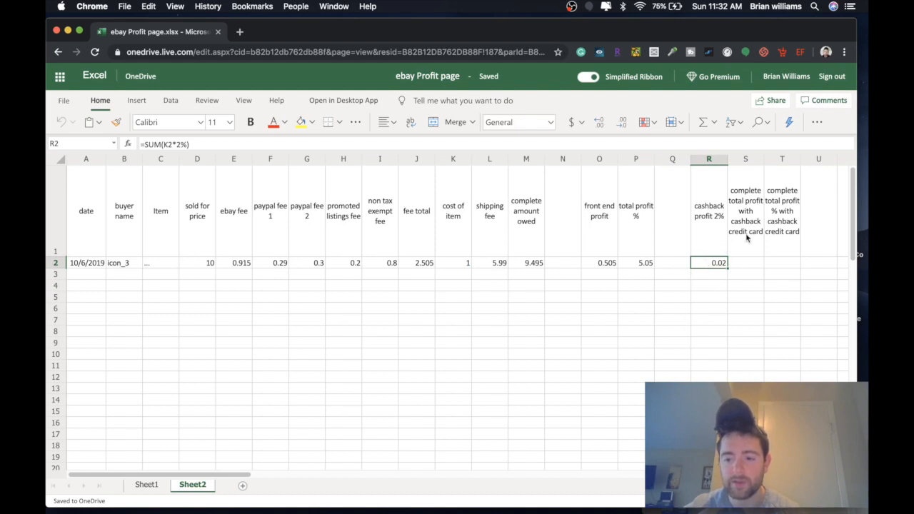
Start the entry for complete total profit with cashback credit card in cell S2 with the column letter O.
{"action": "left_click", "coordinate": [742, 265]}
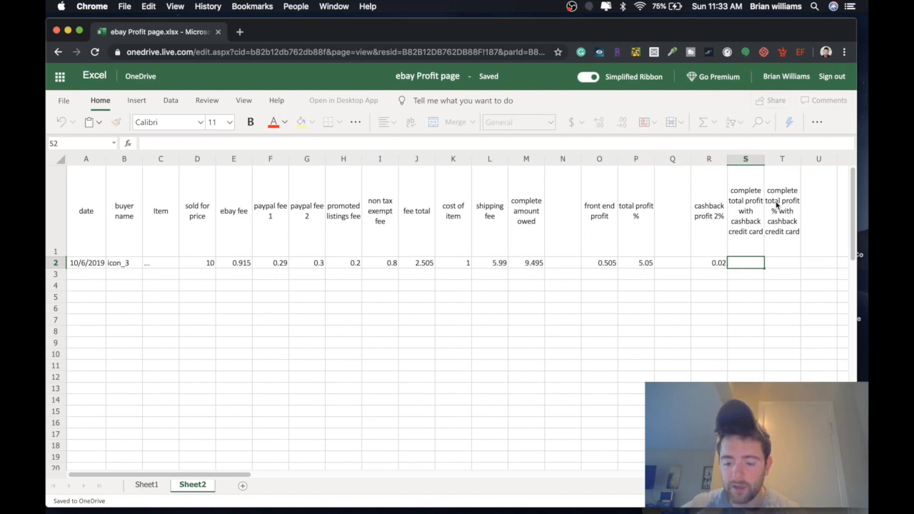
{"action": "type", "text": "O"}
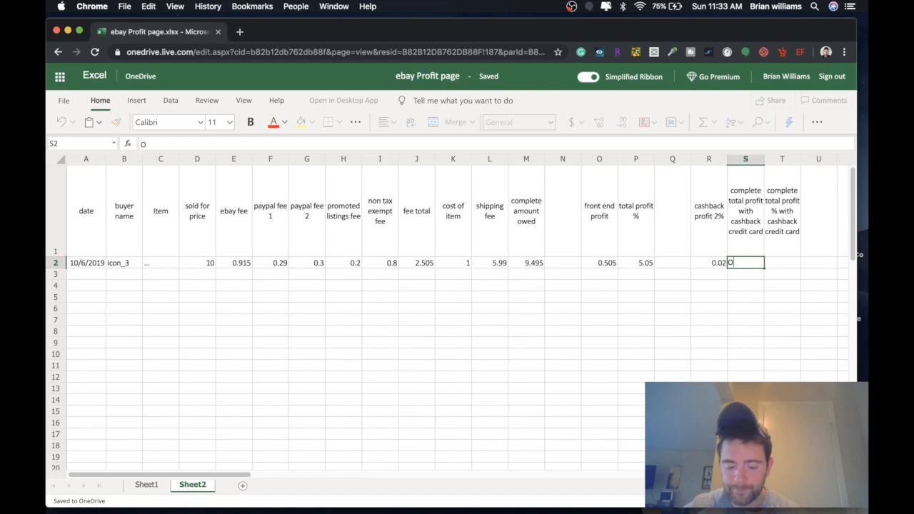
Enter the formula =SUM(O2+R2) in cell S2 for the complete total profit with cashback credit card.
{"action": "key", "text": "BackSpace"}
{"action": "type", "text": "=Sum"}
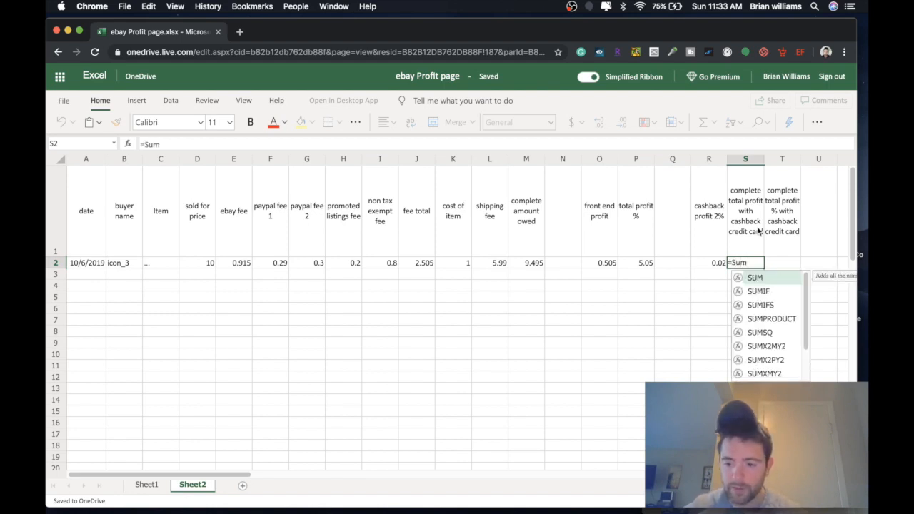
{"action": "key", "text": "Tab"}
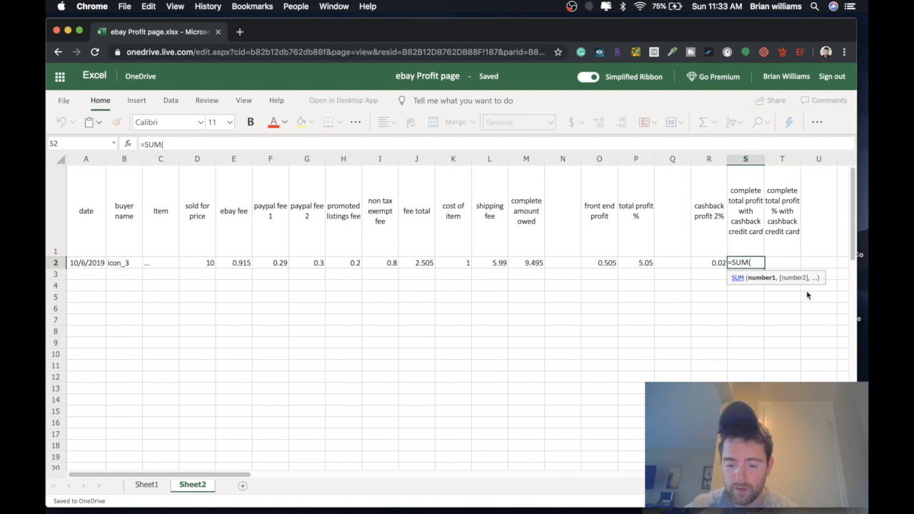
{"action": "type", "text": "O2"}
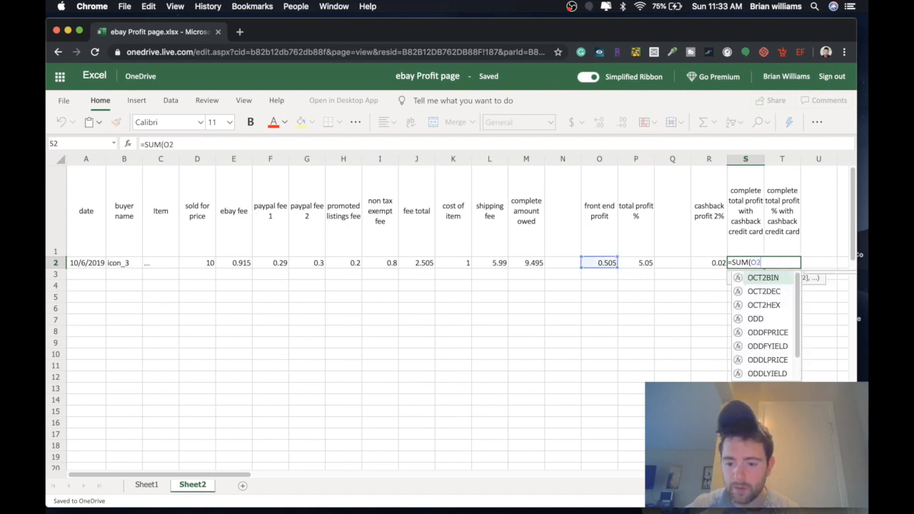
{"action": "type", "text": "+"}
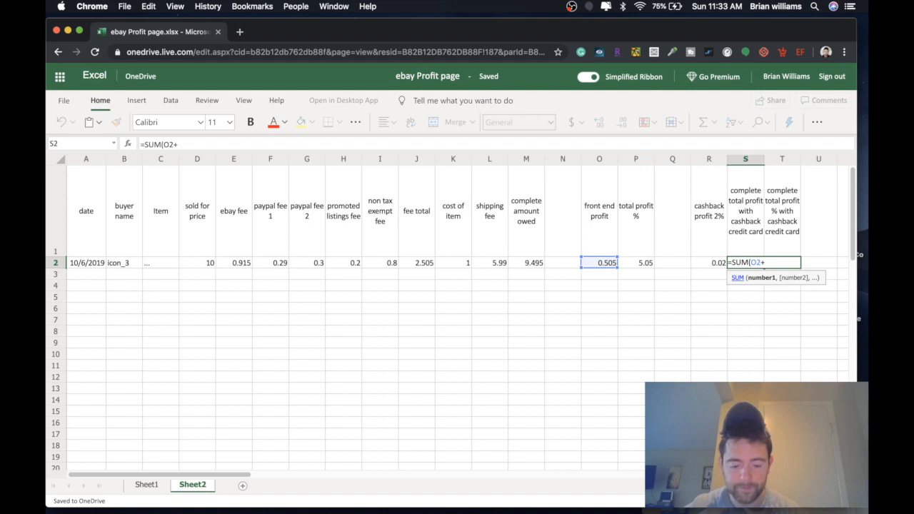
{"action": "type", "text": "R2)"}
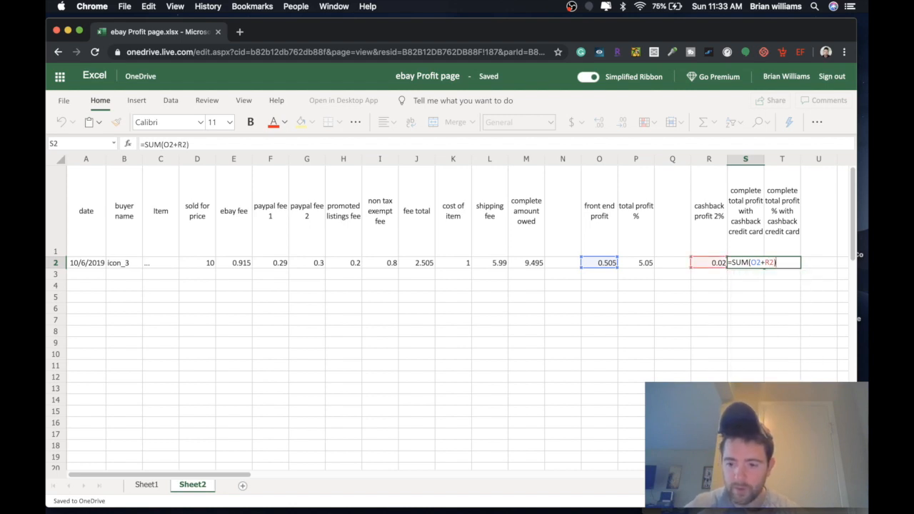
{"action": "left_click", "coordinate": [744, 295]}
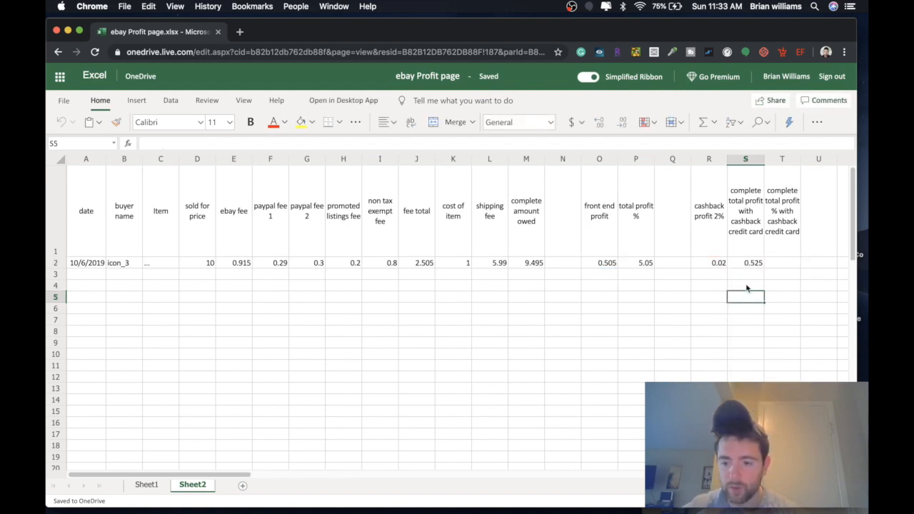
{"action": "left_click", "coordinate": [753, 265]}
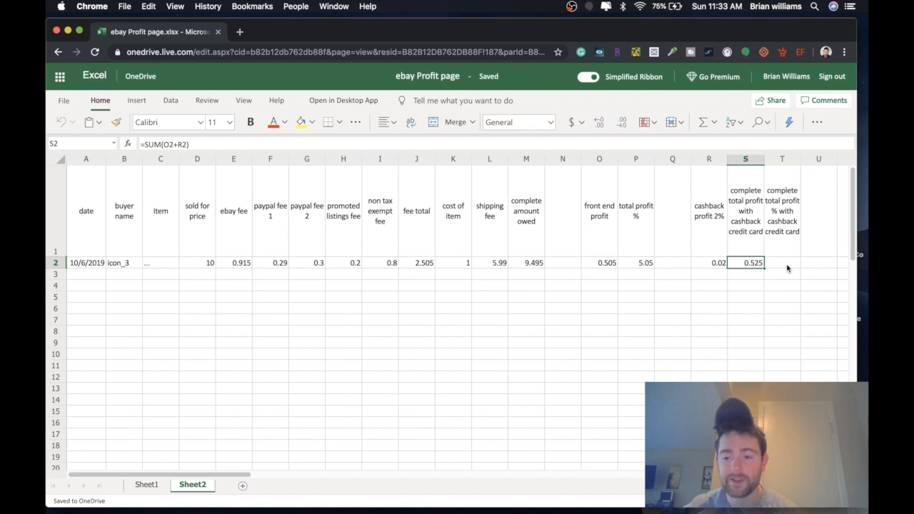
Inspect the total profit % formula in cell R2 of Sheet1, then return to cell T2 on Sheet2.
{"action": "left_click", "coordinate": [788, 265]}
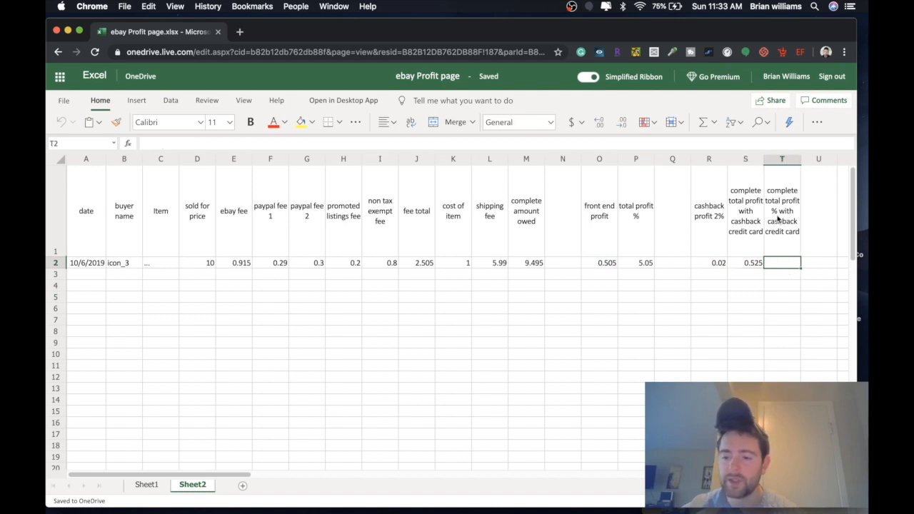
{"action": "double_click", "coordinate": [784, 264]}
{"action": "left_click", "coordinate": [148, 485]}
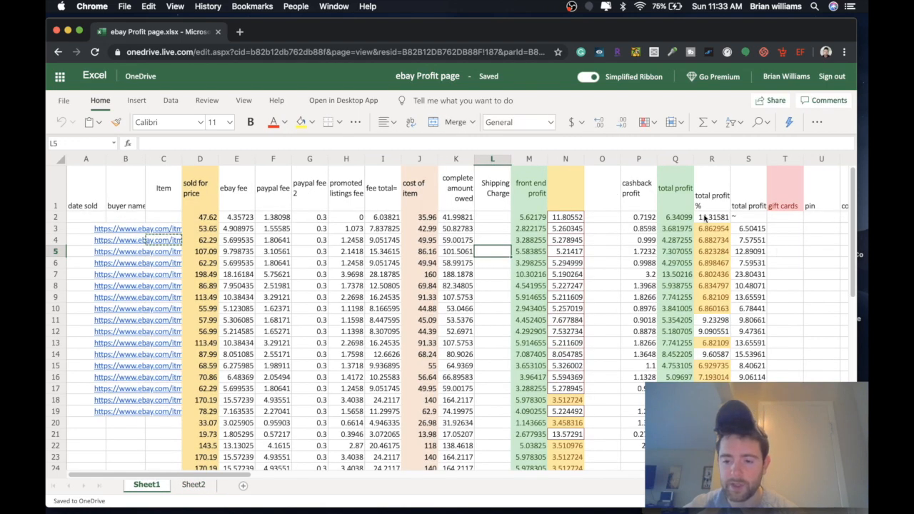
{"action": "double_click", "coordinate": [705, 218]}
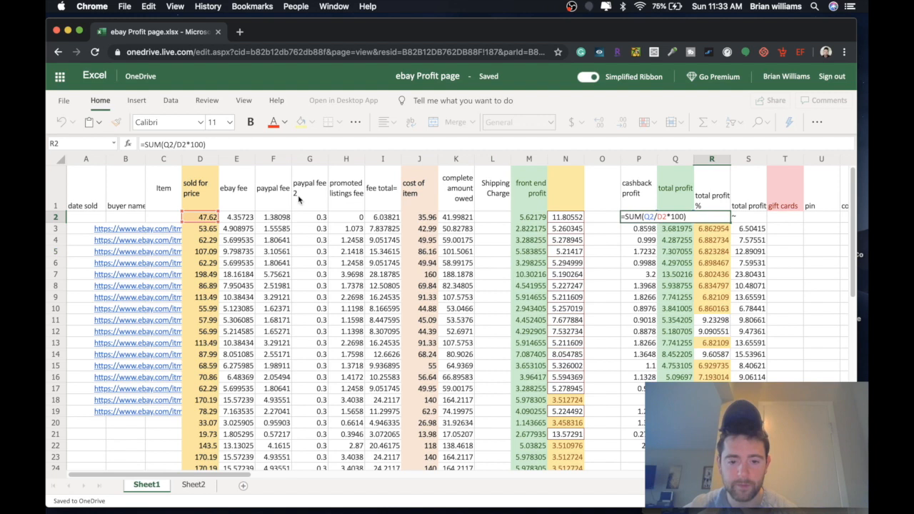
{"action": "left_click", "coordinate": [651, 249]}
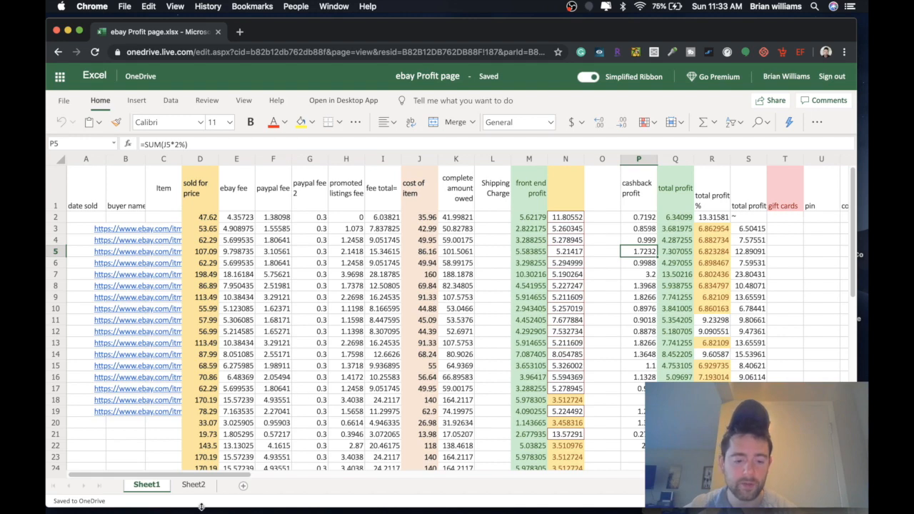
{"action": "left_click", "coordinate": [192, 484]}
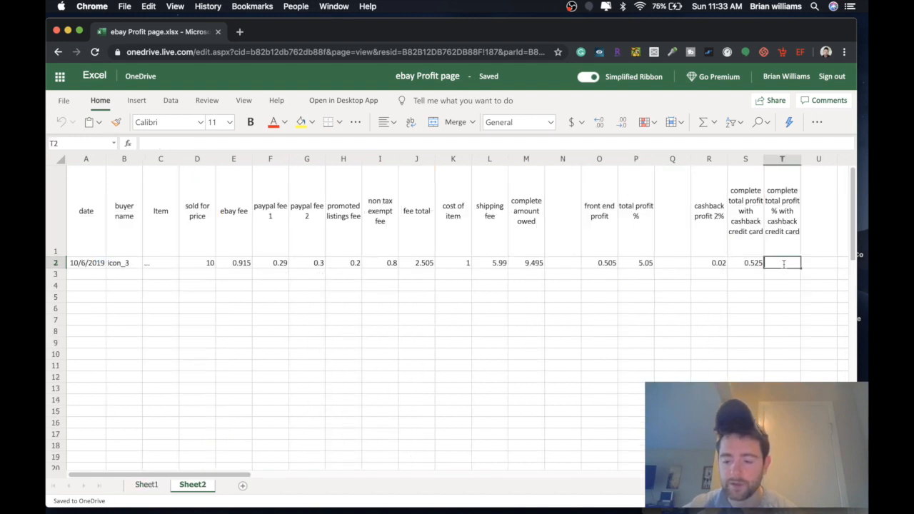
Enter the formula =SUM(S2/D2*100) in cell T2 for the complete total profit % with cashback credit card.
{"action": "type", "text": "=sum"}
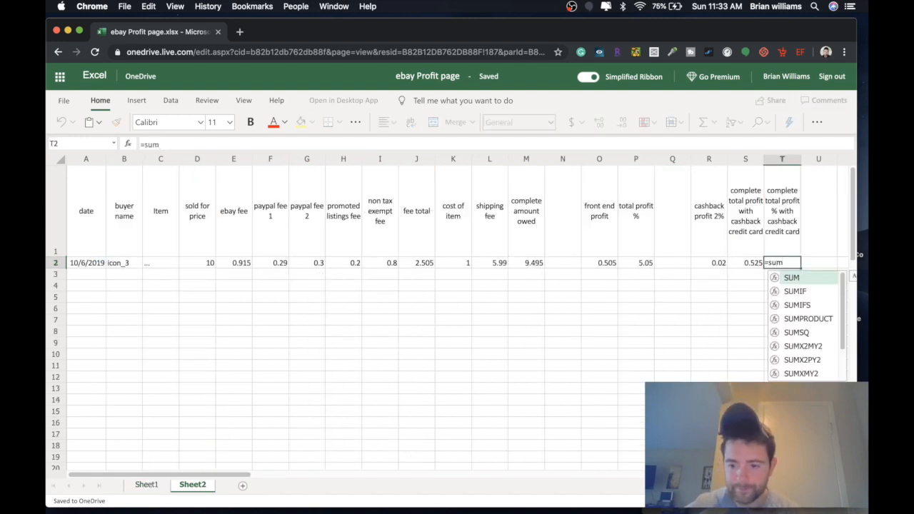
{"action": "double_click", "coordinate": [796, 278]}
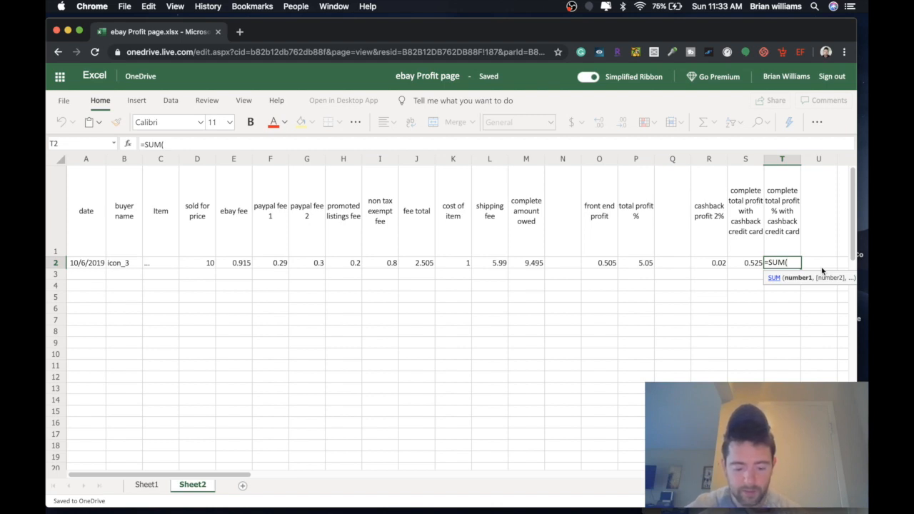
{"action": "type", "text": "s"}
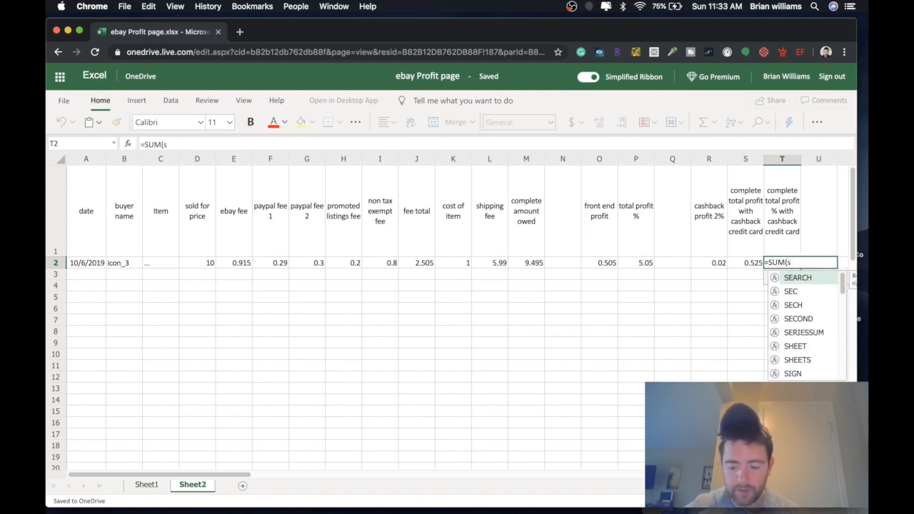
{"action": "key", "text": "BackSpace"}
{"action": "type", "text": "S2"}
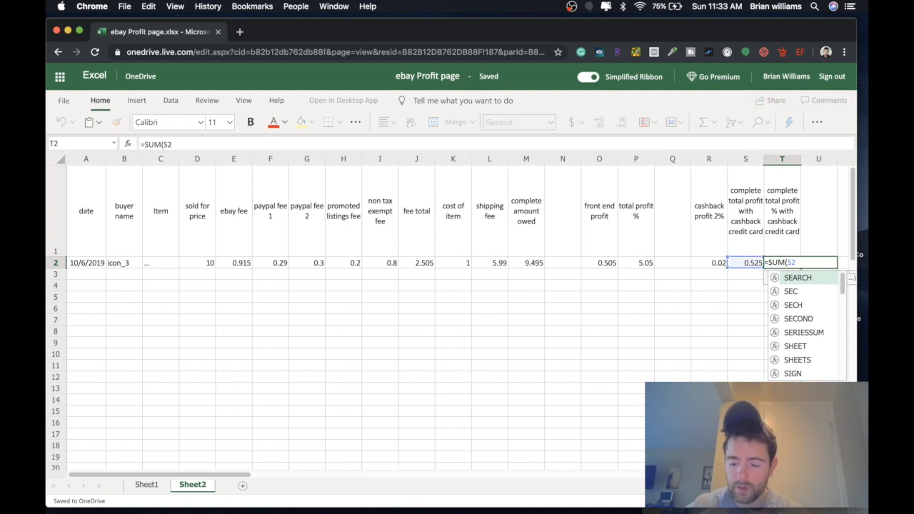
{"action": "type", "text": "/"}
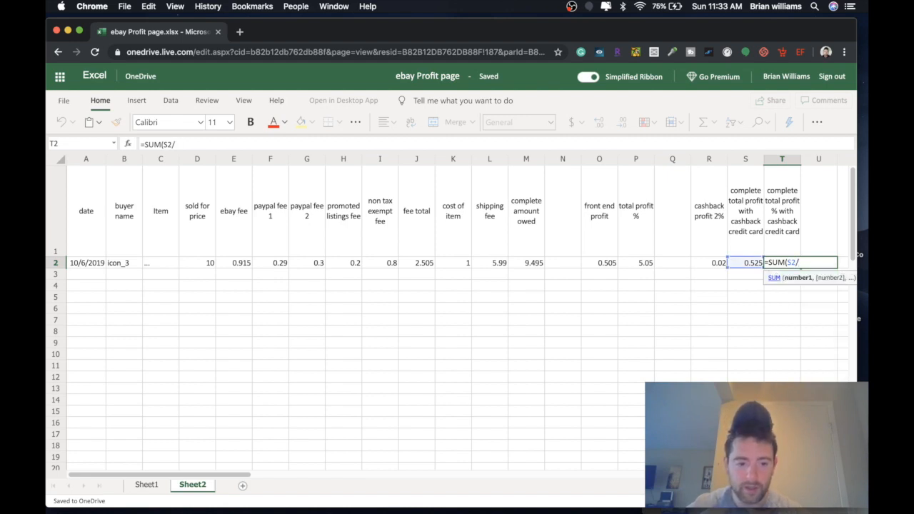
{"action": "type", "text": "D2"}
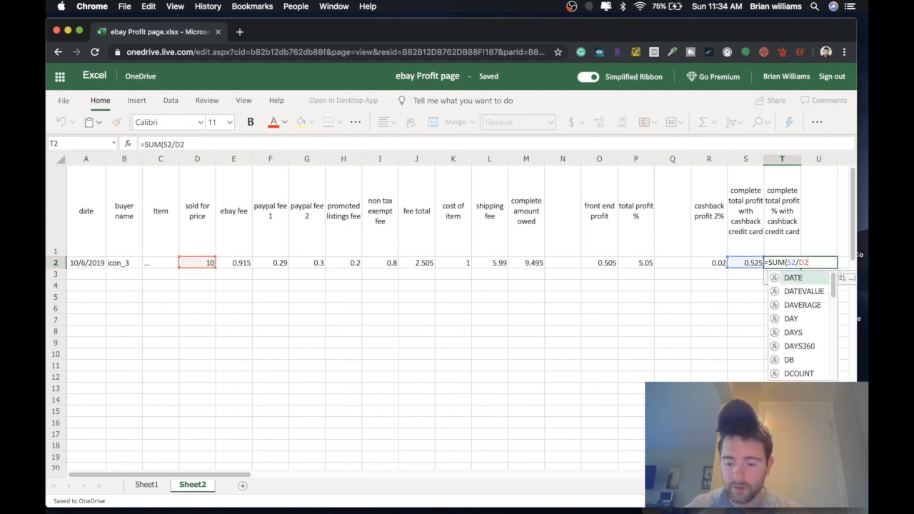
{"action": "type", "text": "*100)"}
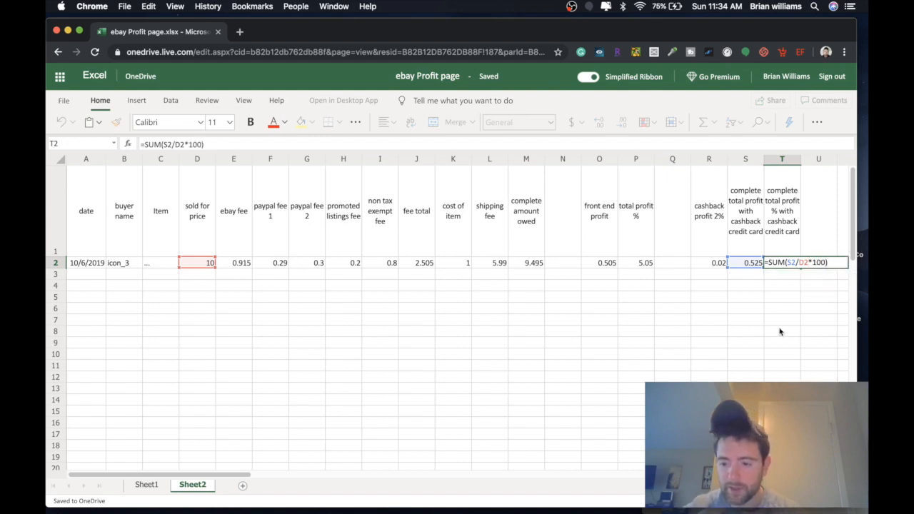
{"action": "left_click", "coordinate": [780, 331]}
{"action": "left_click", "coordinate": [790, 262]}
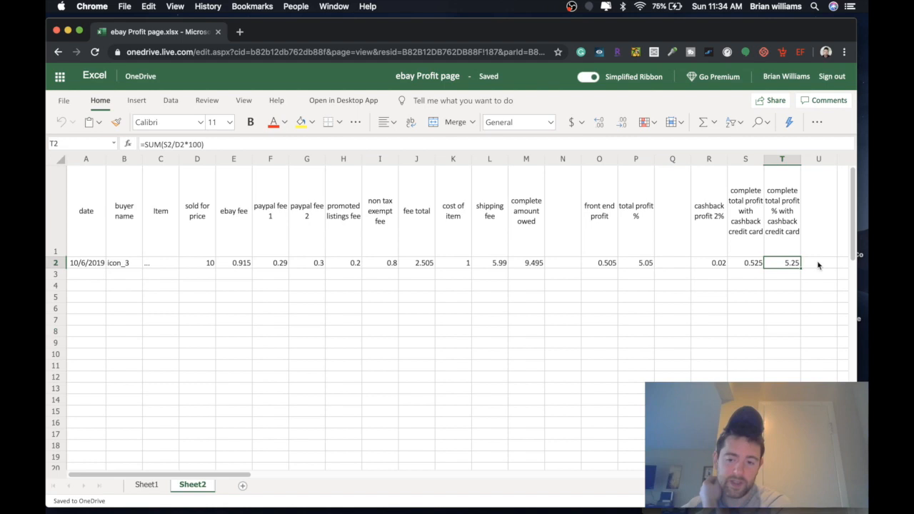
Fill the "sold for price" header cell D1 with the standard orange color.
{"action": "left_click", "coordinate": [204, 207]}
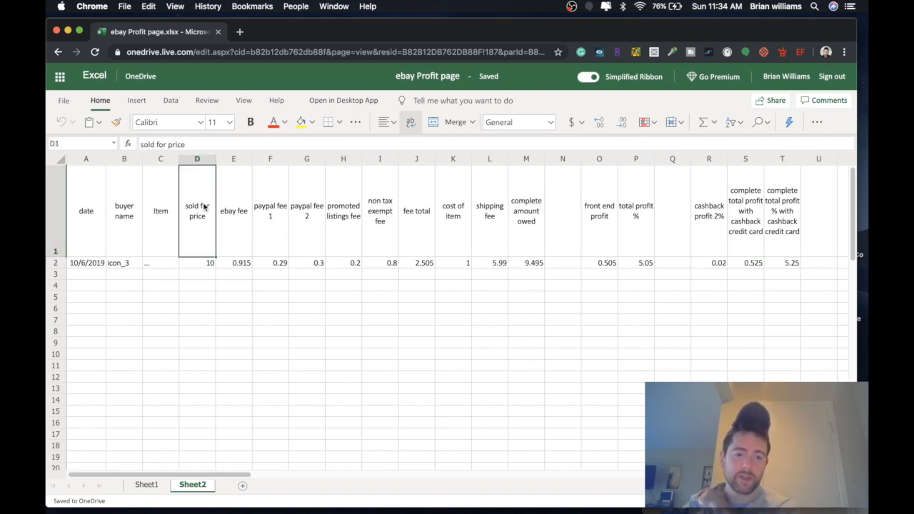
{"action": "left_click", "coordinate": [302, 122]}
{"action": "left_click", "coordinate": [312, 123]}
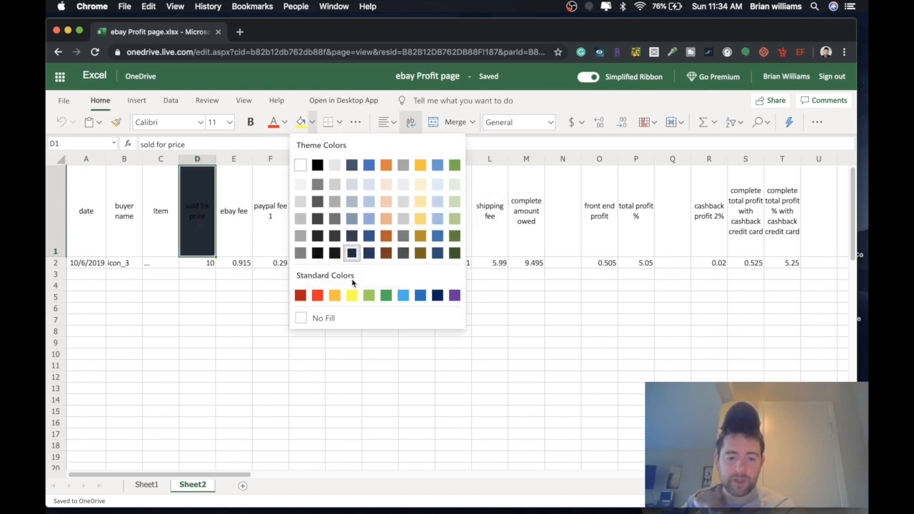
{"action": "left_click", "coordinate": [335, 298]}
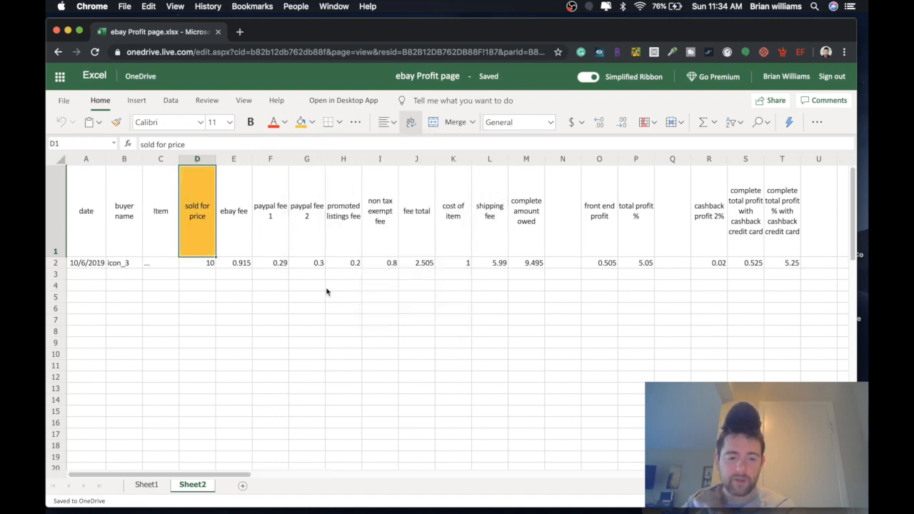
{"action": "left_click", "coordinate": [226, 228]}
Fill the "cost of item" header cell K1 with the same standard orange as the "sold for price" header.
{"action": "left_click", "coordinate": [455, 217]}
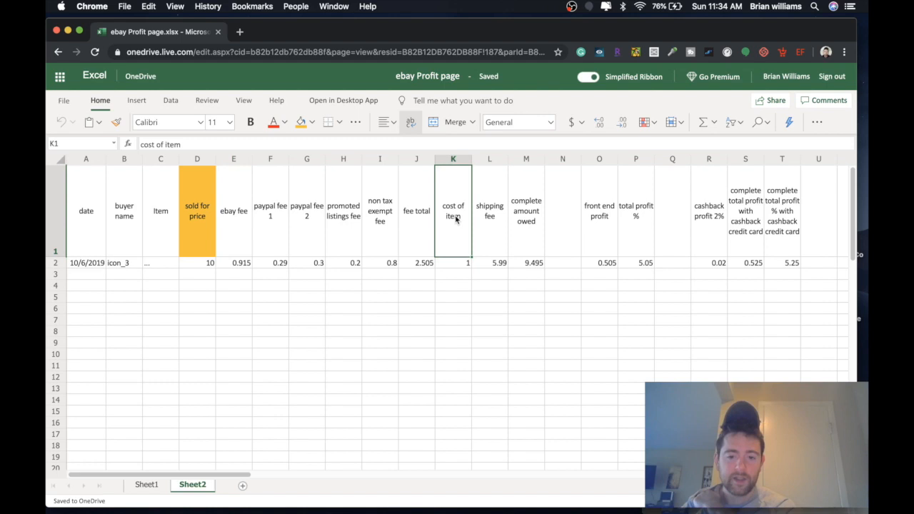
{"action": "left_click", "coordinate": [312, 122]}
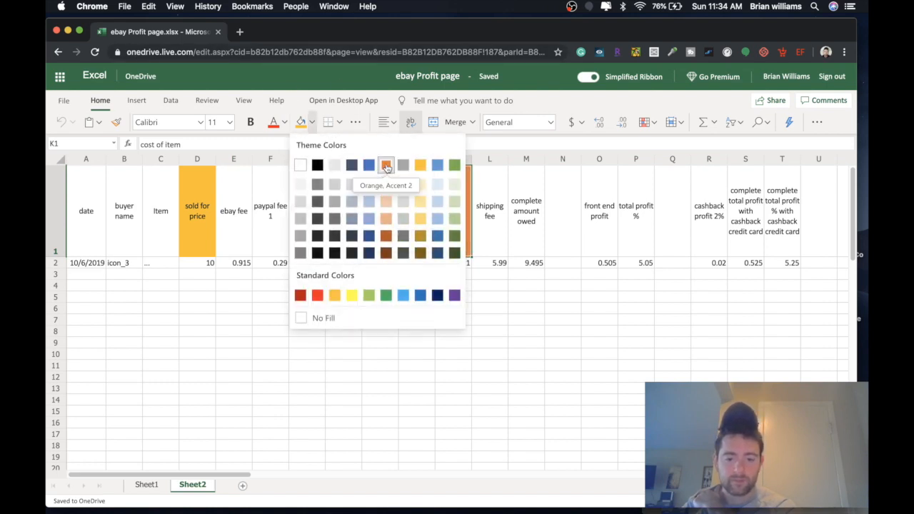
{"action": "left_click", "coordinate": [335, 296]}
{"action": "left_click", "coordinate": [424, 235]}
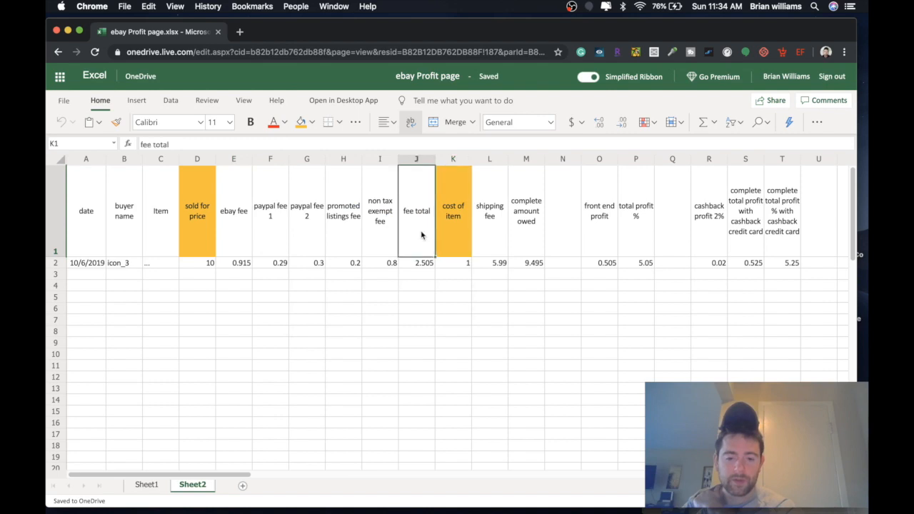
{"action": "left_click", "coordinate": [459, 235]}
Fill the header cells E1 to J1, from "ebay fee" through "fee total", with the standard red color.
{"action": "left_click", "coordinate": [238, 228]}
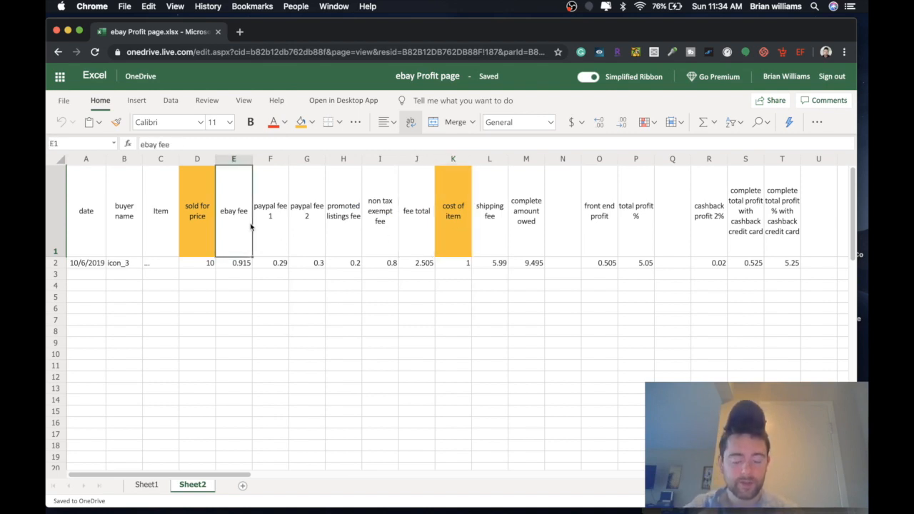
{"action": "left_click", "coordinate": [271, 227], "text": "shift"}
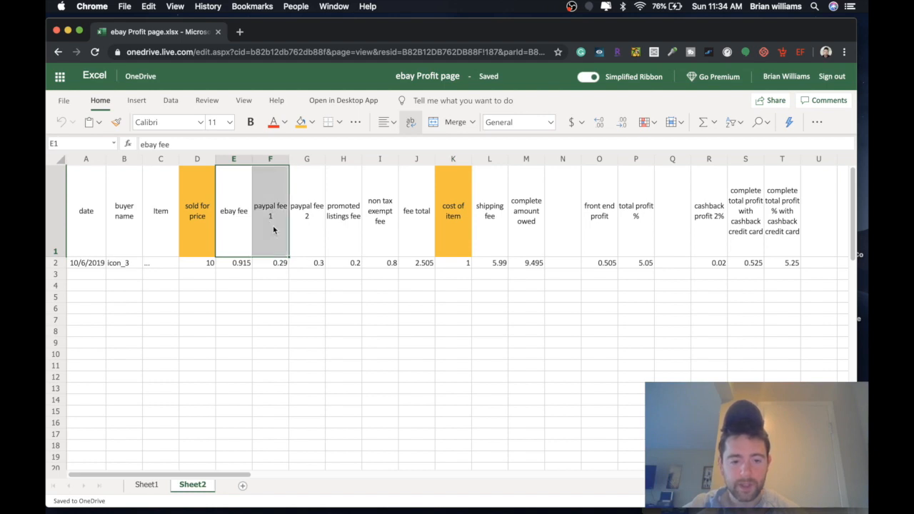
{"action": "left_click", "coordinate": [320, 237], "text": "shift"}
{"action": "left_click", "coordinate": [342, 235], "text": "shift"}
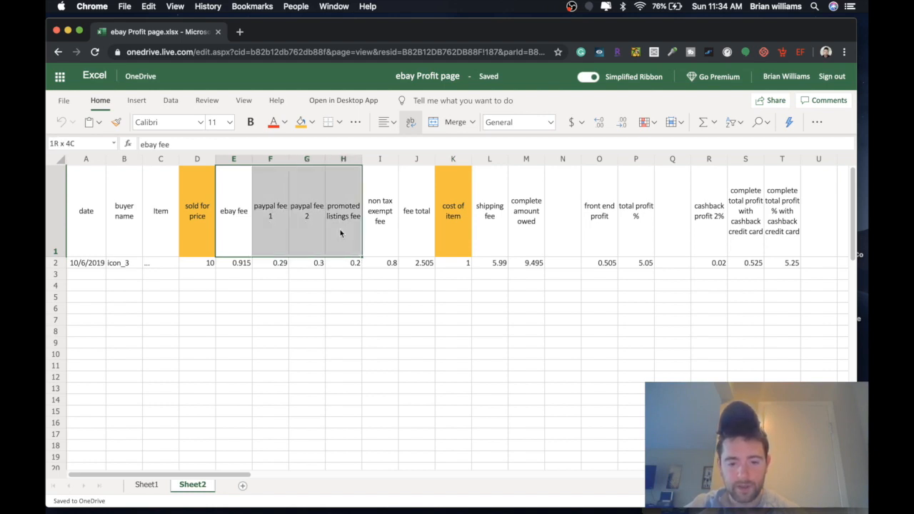
{"action": "left_click", "coordinate": [382, 225], "text": "shift"}
{"action": "left_click", "coordinate": [423, 226], "text": "shift"}
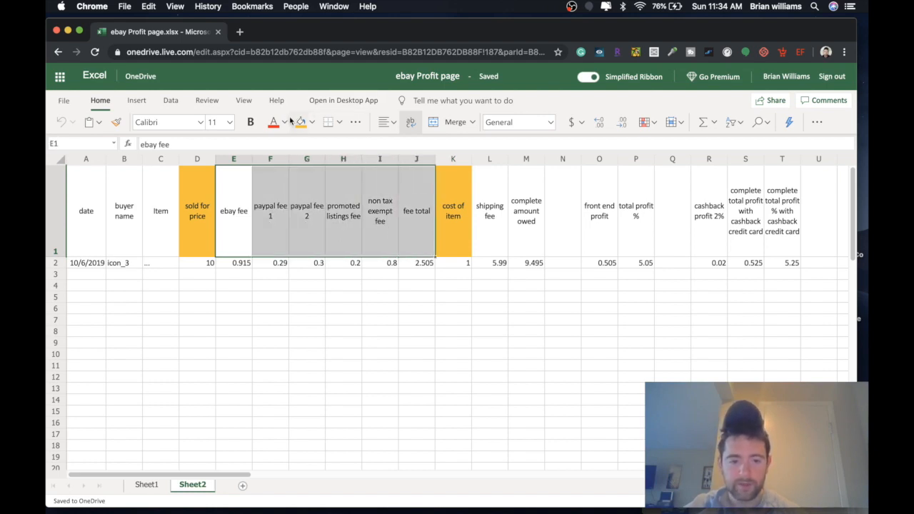
{"action": "left_click", "coordinate": [312, 123]}
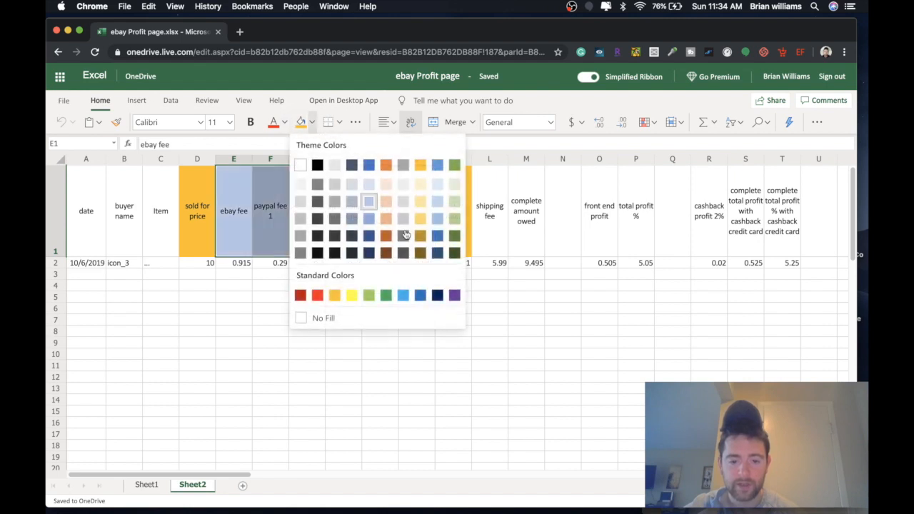
{"action": "left_click", "coordinate": [318, 297]}
{"action": "left_click", "coordinate": [336, 231]}
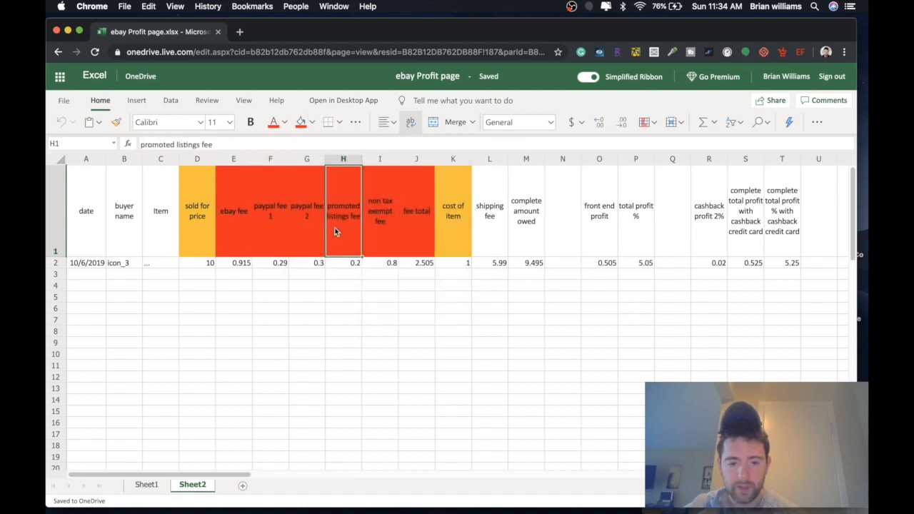
Fill the "shipping fee" header cell L1 with the same red as the other fee headers.
{"action": "left_click_drag", "start_coordinate": [224, 207], "coordinate": [454, 211]}
{"action": "left_click", "coordinate": [236, 212]}
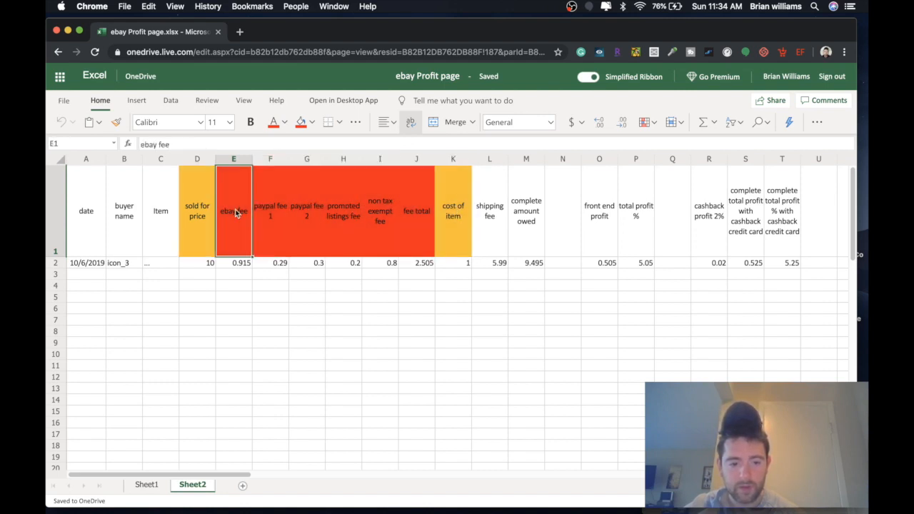
{"action": "left_click", "coordinate": [495, 214]}
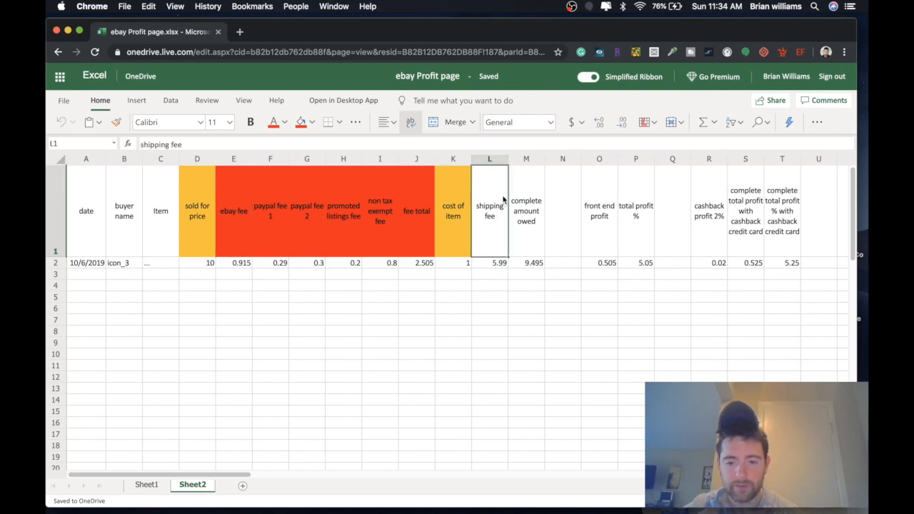
{"action": "left_click", "coordinate": [300, 122]}
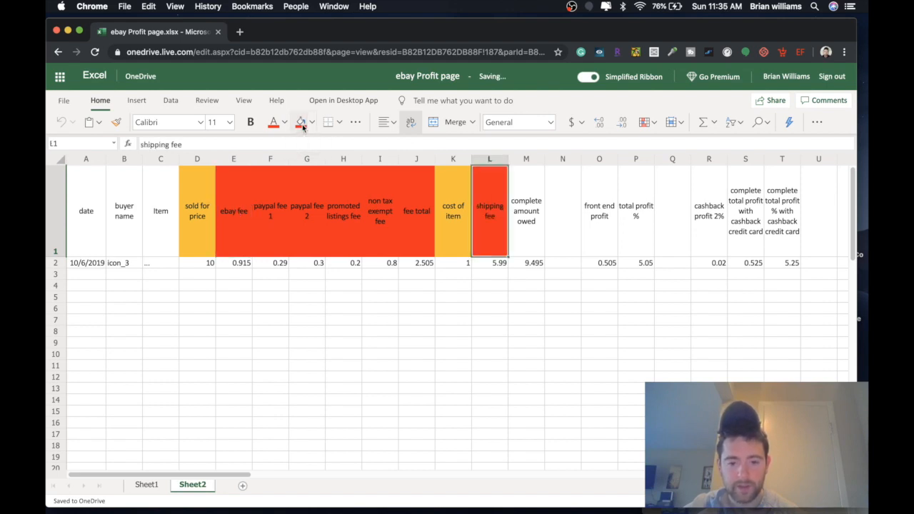
Fill the "complete amount owed" header cell M1 with the standard purple color.
{"action": "left_click", "coordinate": [522, 209]}
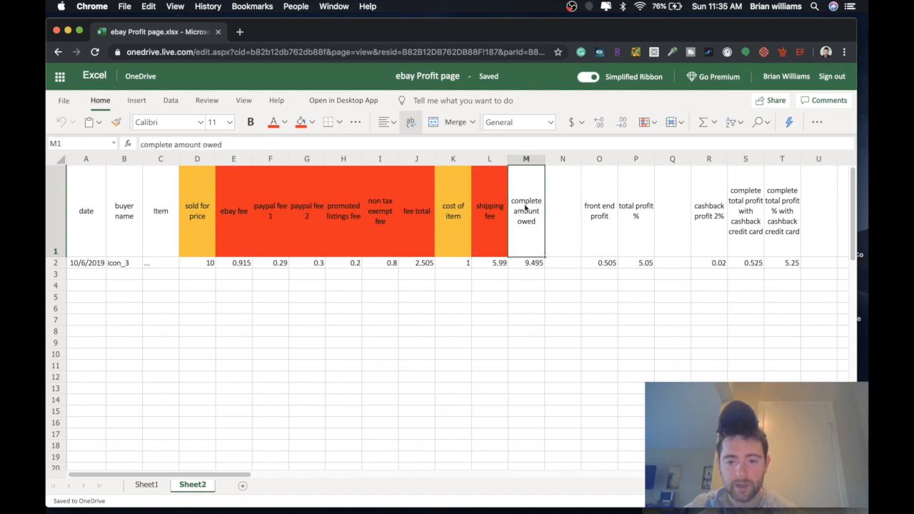
{"action": "left_click", "coordinate": [302, 123]}
{"action": "left_click", "coordinate": [315, 123]}
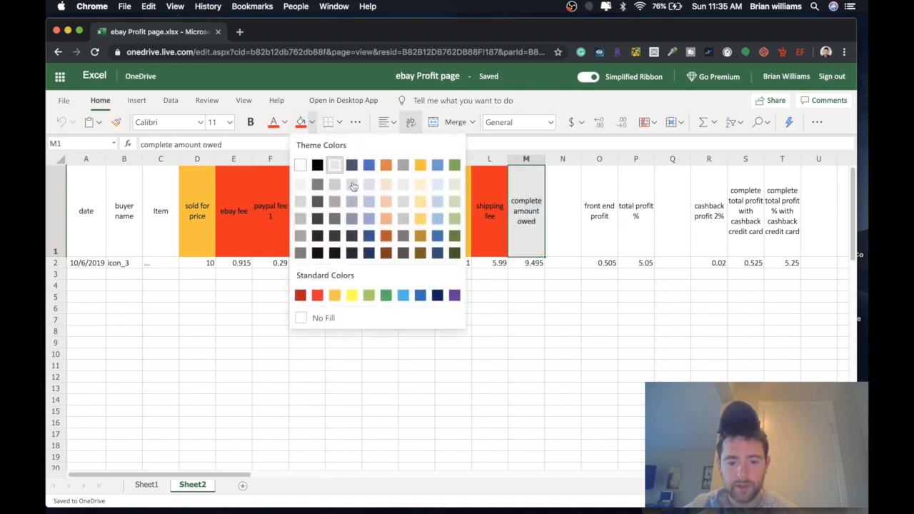
{"action": "left_click", "coordinate": [455, 296]}
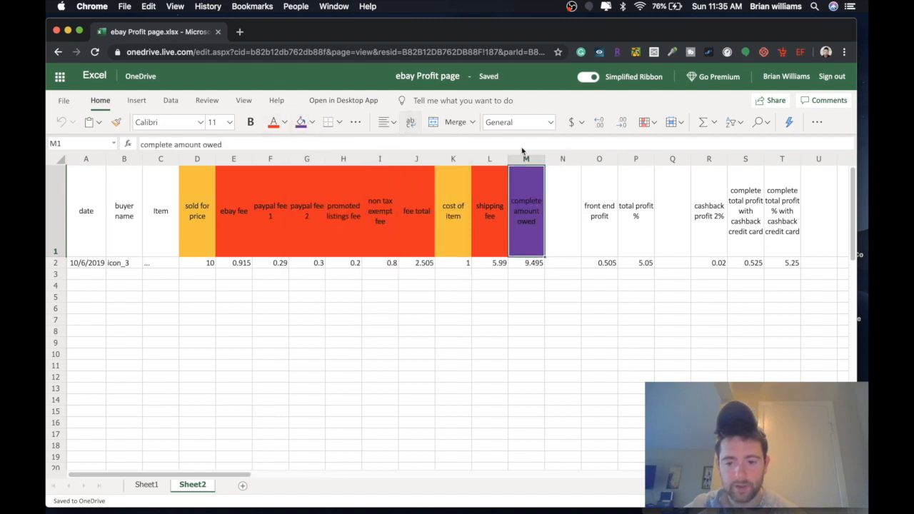
Fill the "front end profit" header cell O1 with the standard light green color.
{"action": "left_click", "coordinate": [600, 205]}
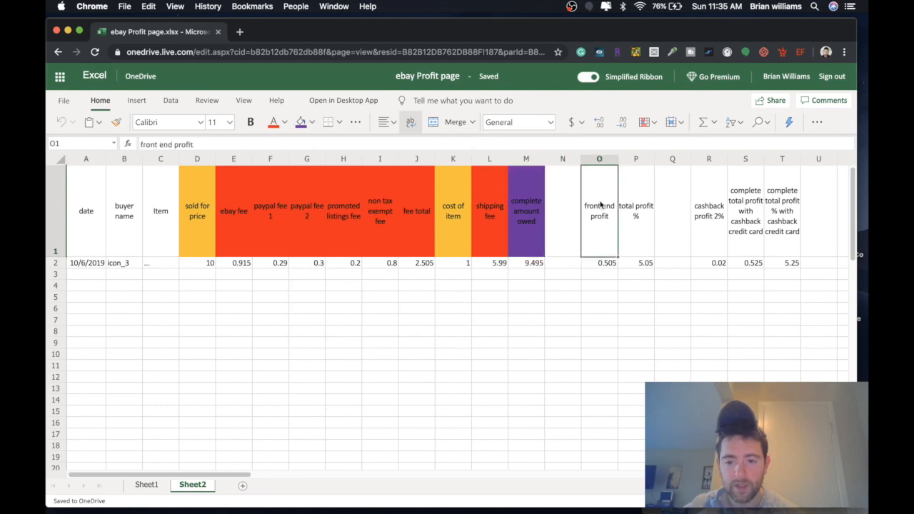
{"action": "left_click", "coordinate": [312, 123]}
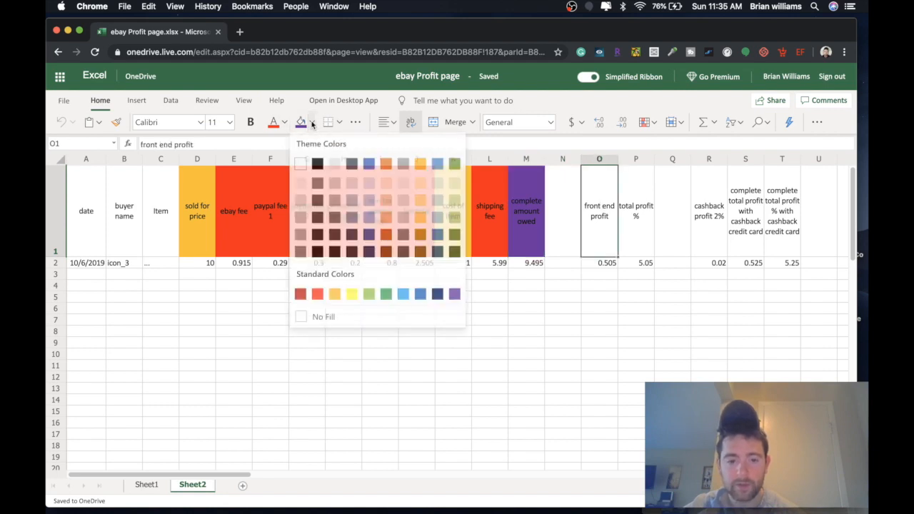
{"action": "left_click", "coordinate": [369, 294]}
Fill the "total profit %" header cell P1 with the same light green as the "front end profit" header.
{"action": "left_click", "coordinate": [646, 218]}
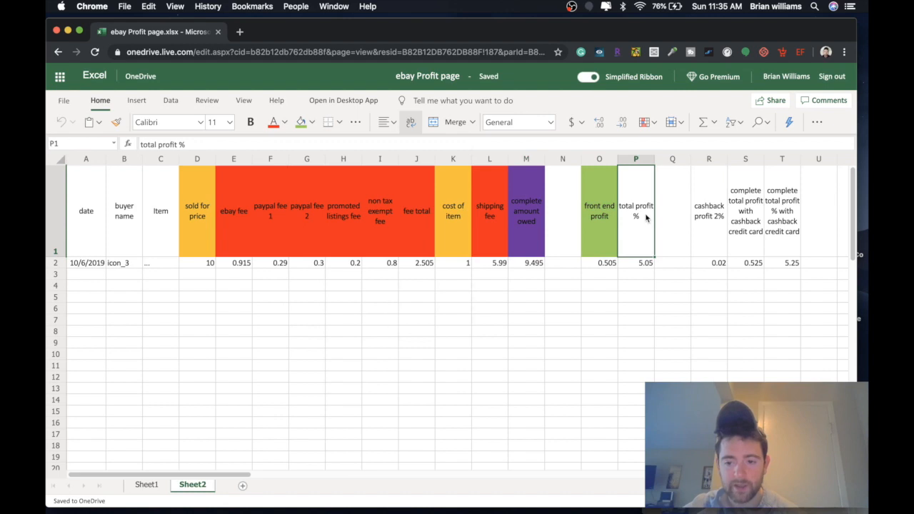
{"action": "left_click", "coordinate": [311, 123]}
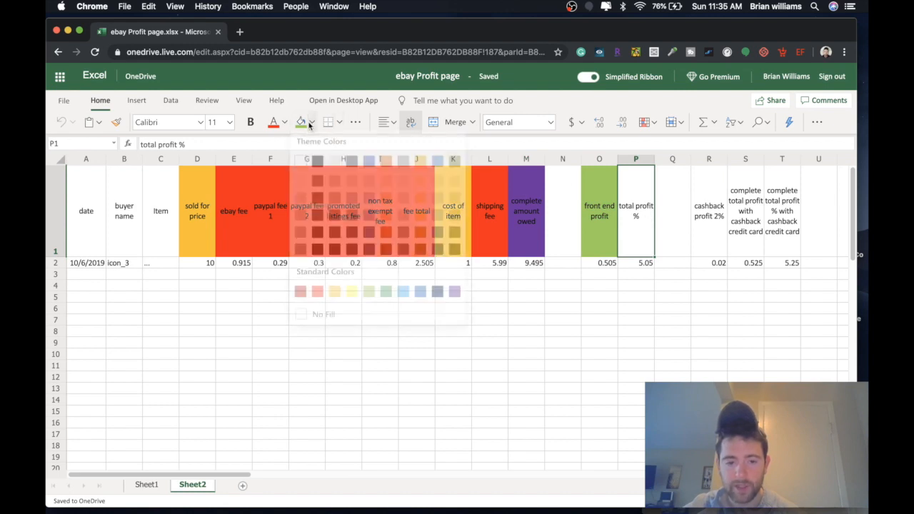
{"action": "left_click", "coordinate": [369, 292]}
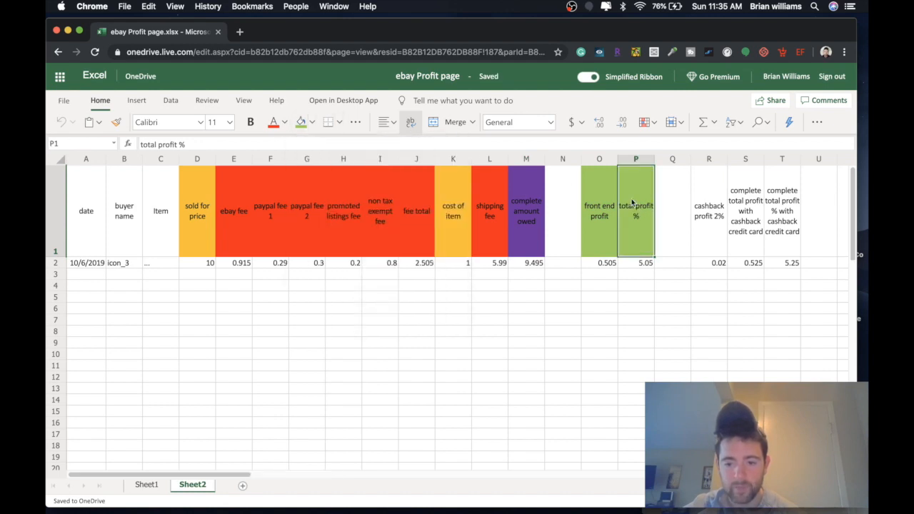
Fill the "total profit %" header cell P1 with the darker standard green color.
{"action": "left_click", "coordinate": [311, 123]}
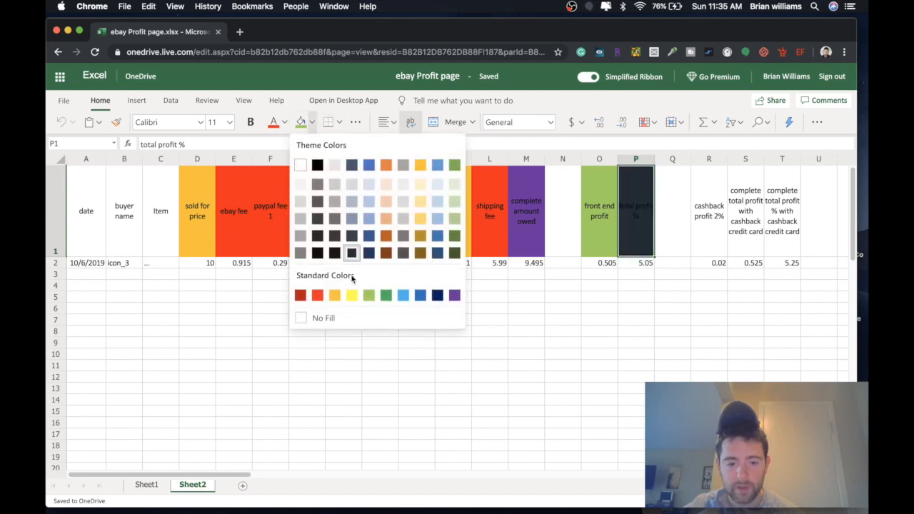
{"action": "left_click", "coordinate": [385, 295]}
{"action": "left_click", "coordinate": [594, 229]}
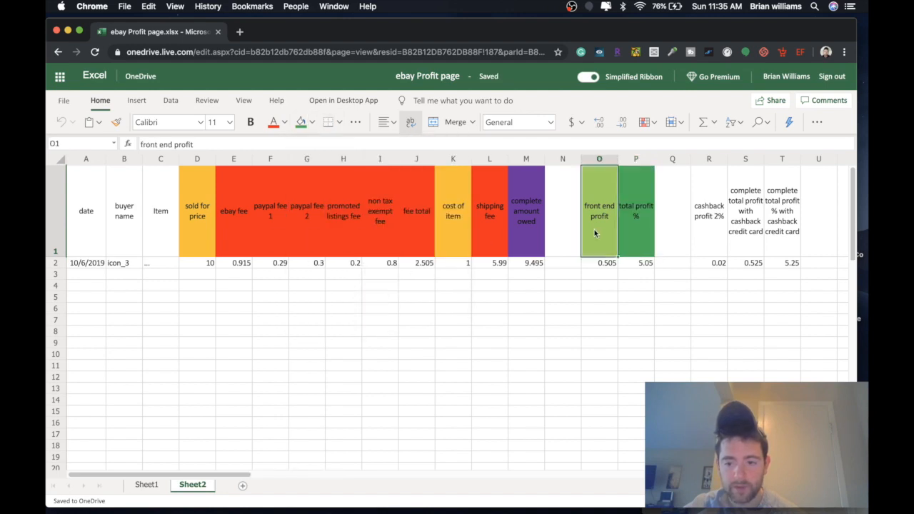
{"action": "left_click", "coordinate": [640, 228]}
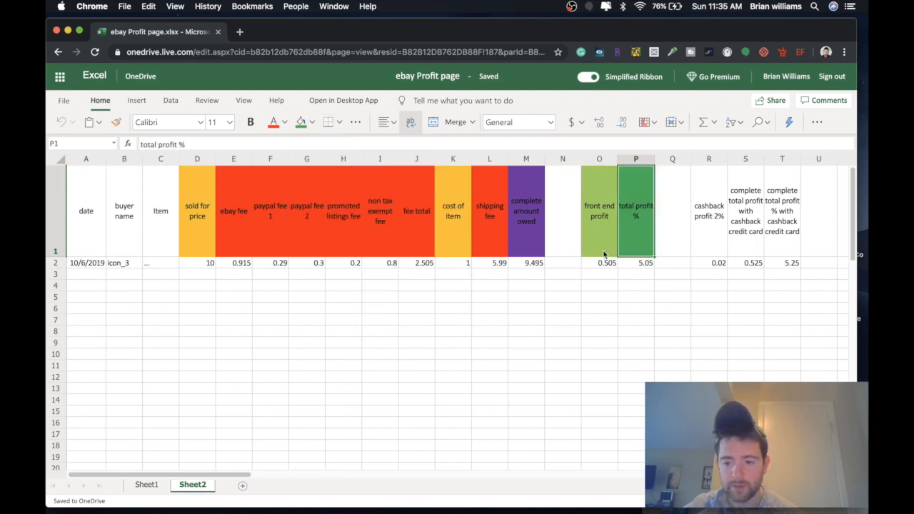
Fill the "cashback profit 2%" header R1 with standard light green and the "complete total profit with cashback credit card" header S1 with standard green.
{"action": "left_click", "coordinate": [719, 218]}
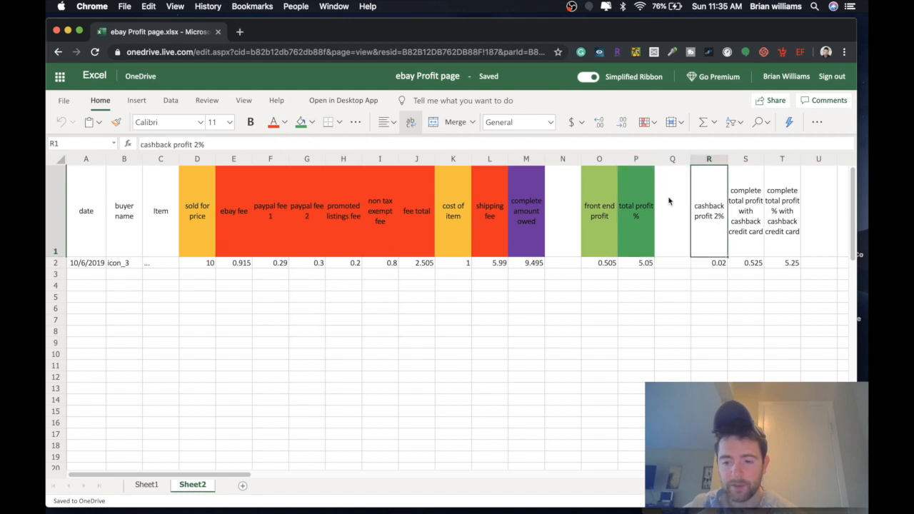
{"action": "left_click", "coordinate": [312, 123]}
{"action": "left_click", "coordinate": [368, 296]}
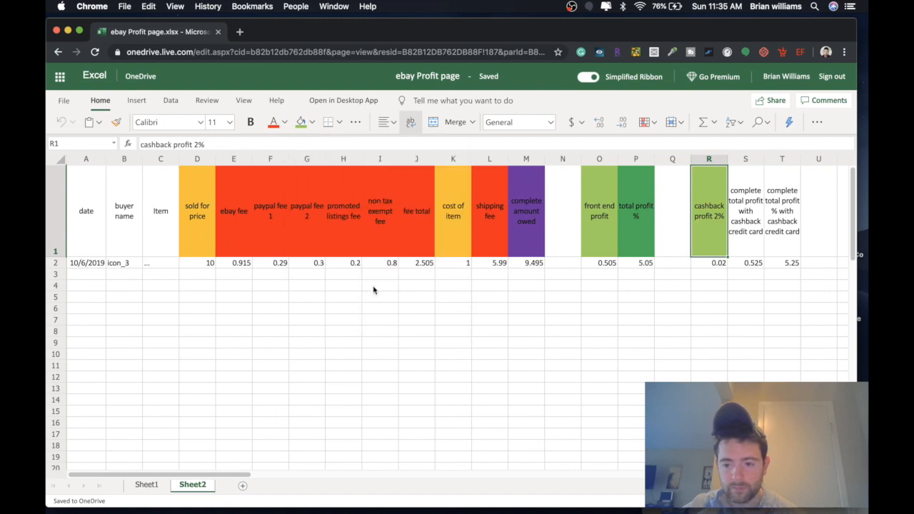
{"action": "left_click", "coordinate": [746, 226]}
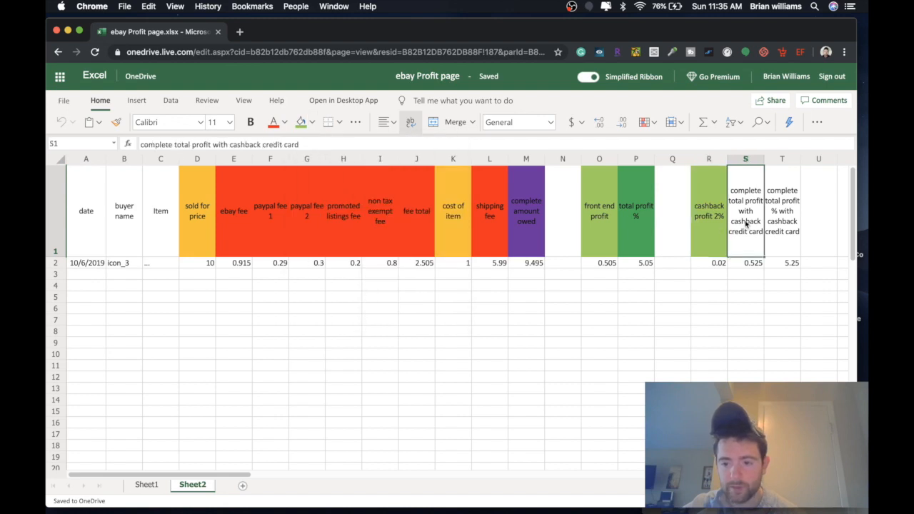
{"action": "left_click", "coordinate": [312, 122]}
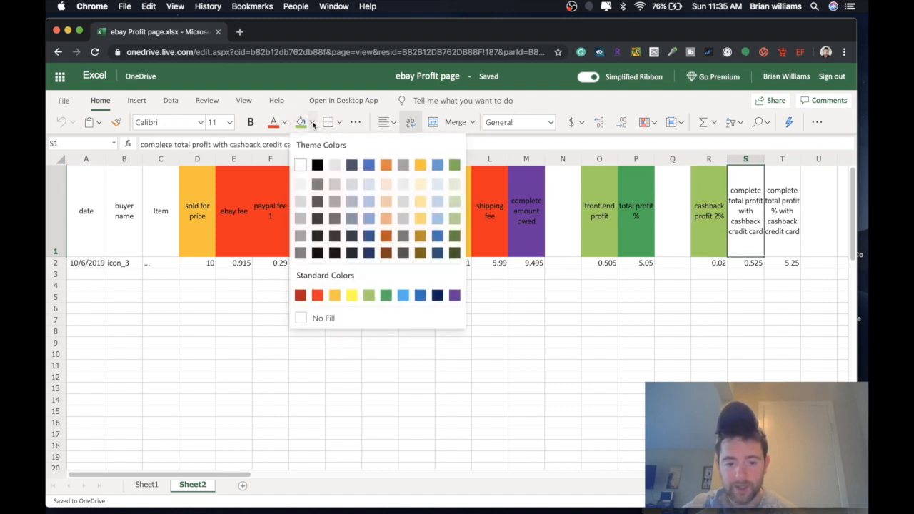
{"action": "left_click", "coordinate": [385, 295]}
Change the fill of the "cashback profit 2%" header R1 to standard green and of the cashback total profit header S1 to light green.
{"action": "left_click", "coordinate": [785, 213]}
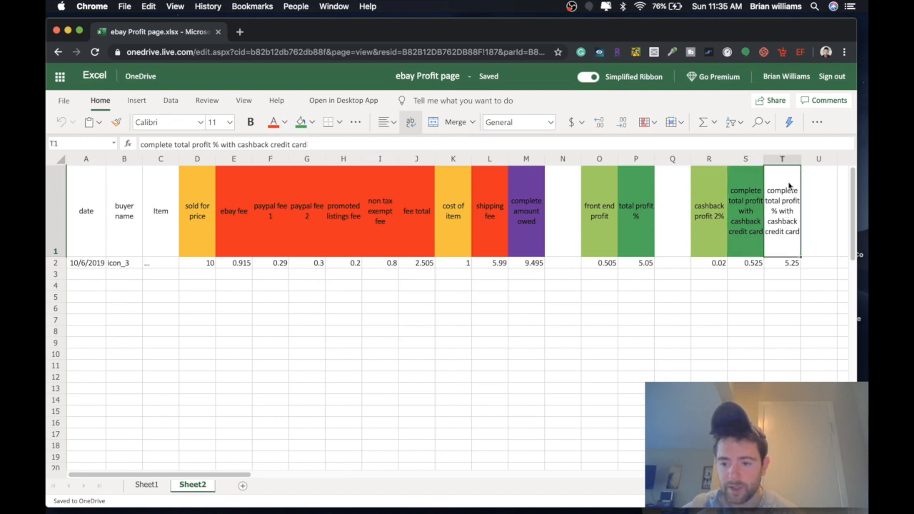
{"action": "left_click", "coordinate": [706, 226]}
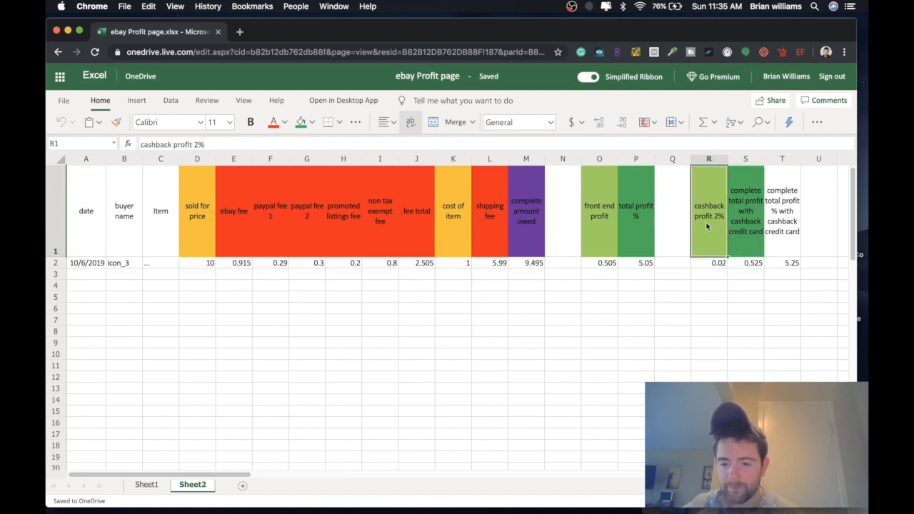
{"action": "left_click", "coordinate": [302, 123]}
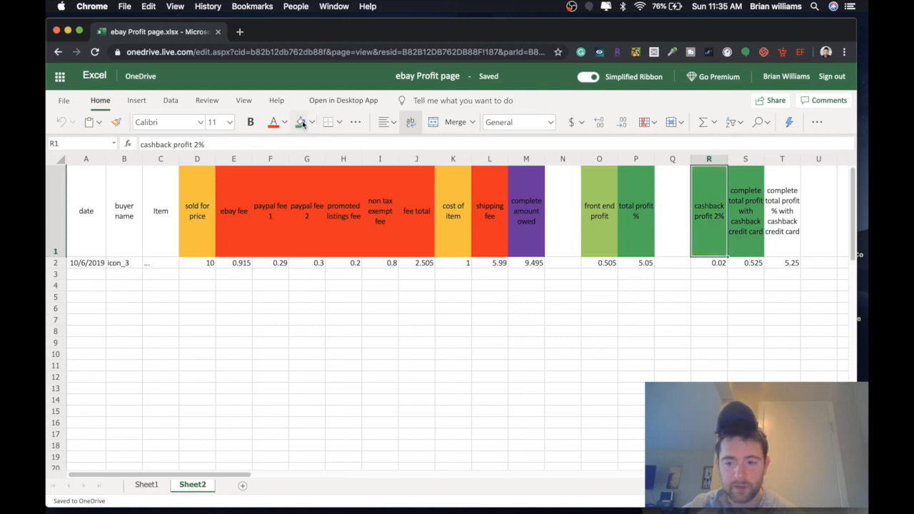
{"action": "left_click", "coordinate": [747, 214]}
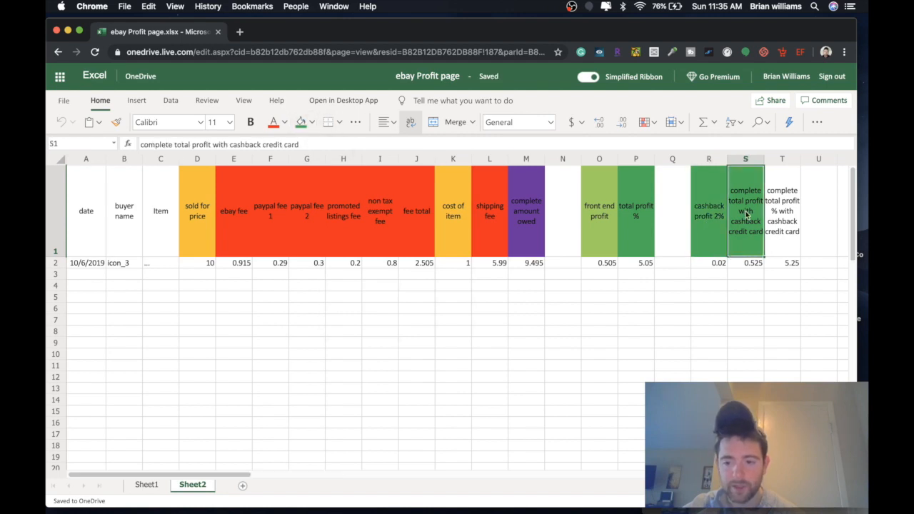
{"action": "left_click", "coordinate": [312, 126]}
{"action": "left_click", "coordinate": [367, 294]}
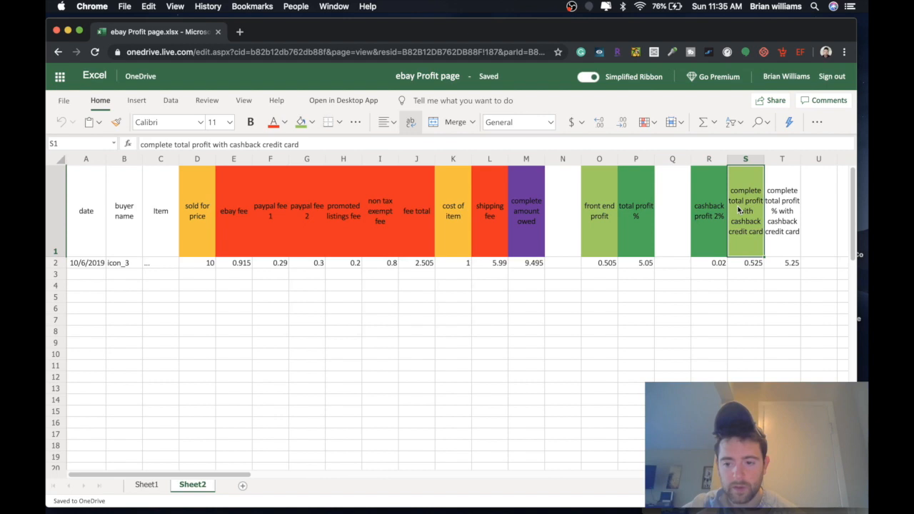
Fill the "complete total profit % with cashback credit card" header cell T1 with the standard green color.
{"action": "left_click", "coordinate": [787, 207]}
{"action": "left_click", "coordinate": [313, 126]}
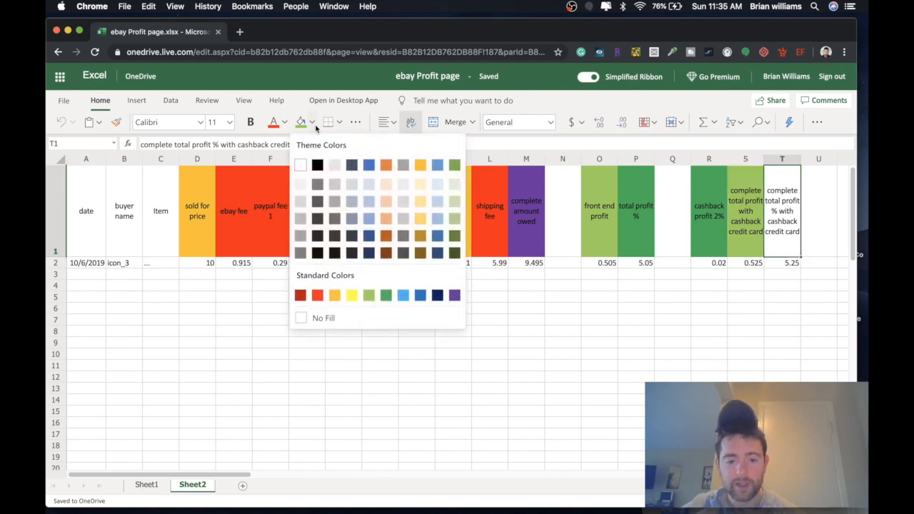
{"action": "left_click", "coordinate": [385, 295]}
{"action": "left_click", "coordinate": [611, 274]}
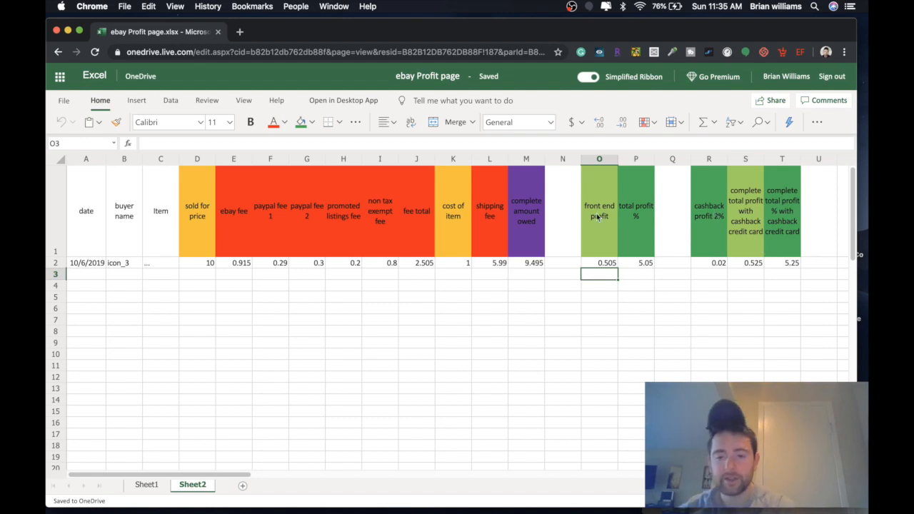
{"action": "left_click", "coordinate": [453, 215]}
{"action": "left_click", "coordinate": [194, 204]}
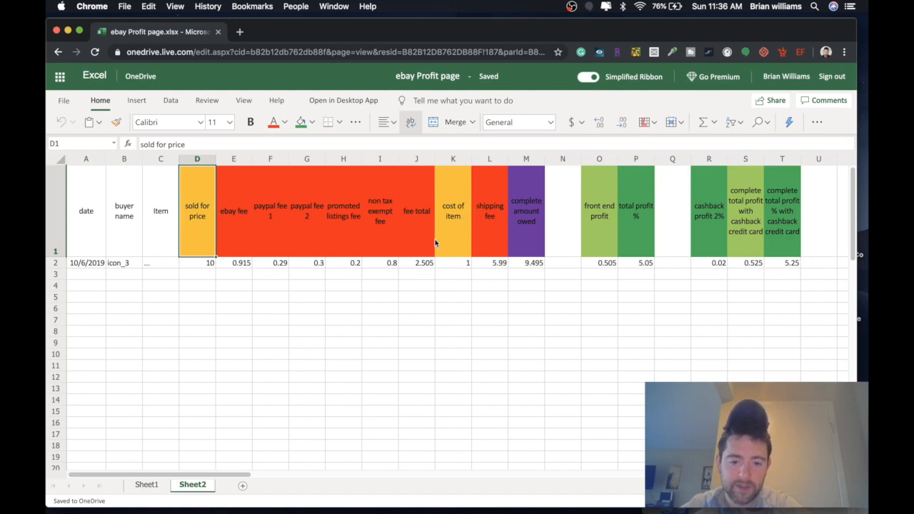
Try the standard dark red font color on the "complete amount owed" header M1 and restore its text to black.
{"action": "left_click", "coordinate": [524, 215]}
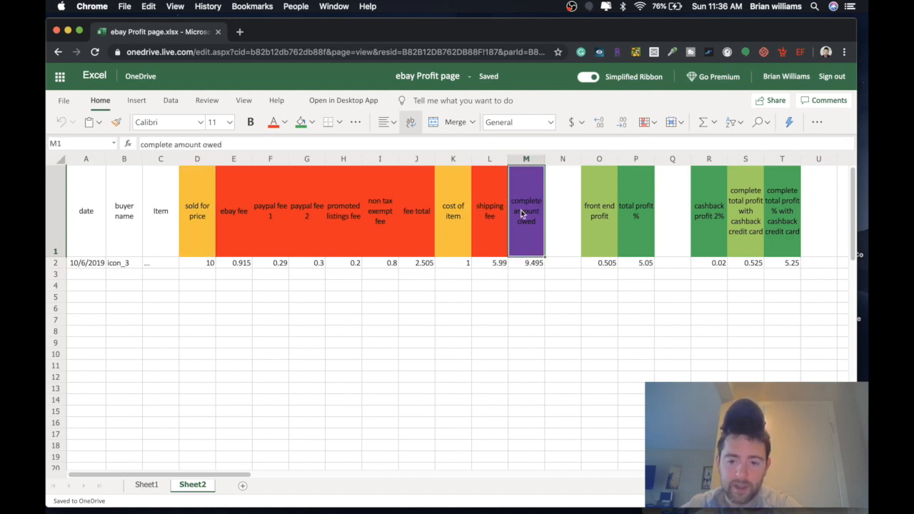
{"action": "left_click", "coordinate": [284, 122]}
{"action": "left_click", "coordinate": [273, 317]}
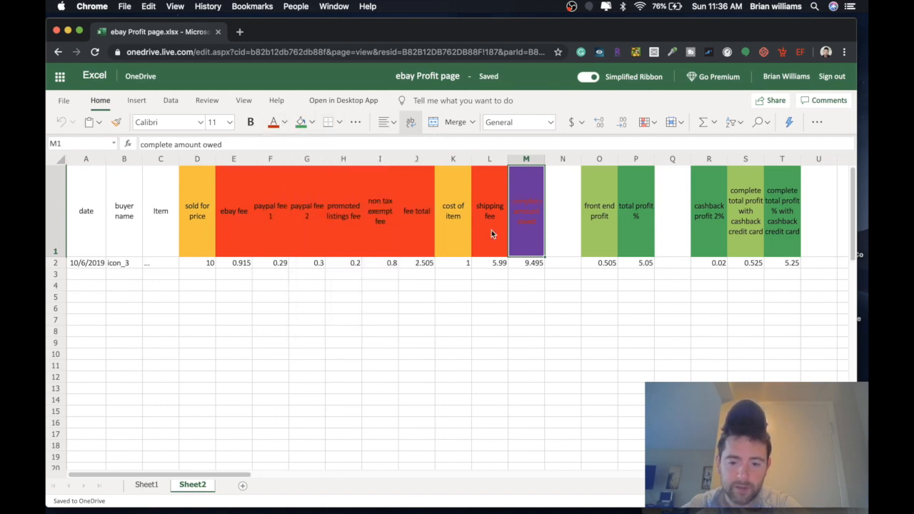
{"action": "left_click", "coordinate": [284, 122]}
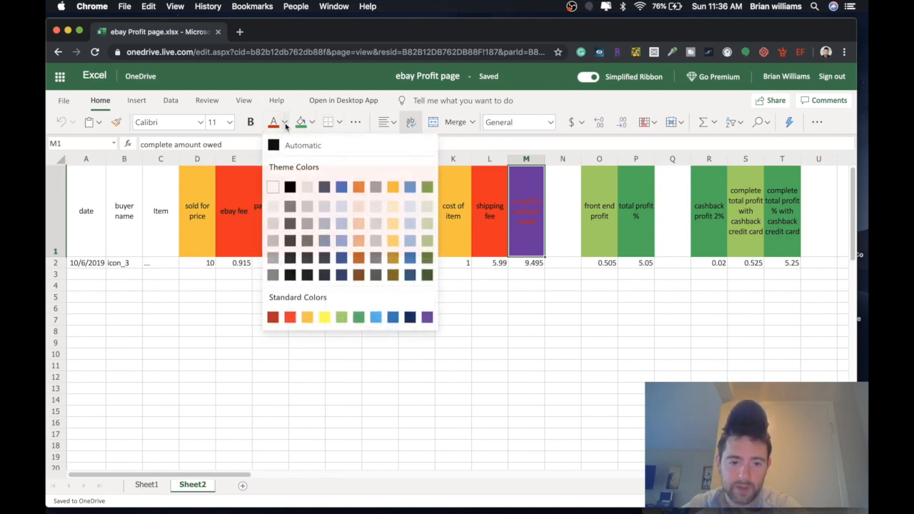
{"action": "left_click", "coordinate": [291, 186]}
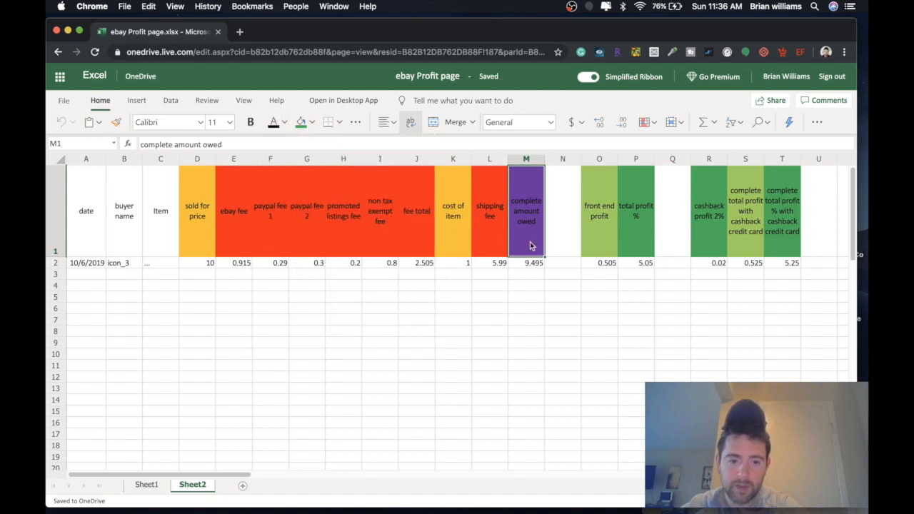
Fill the "complete amount owed" header cell M1 with the standard dark red color.
{"action": "left_click", "coordinate": [310, 122]}
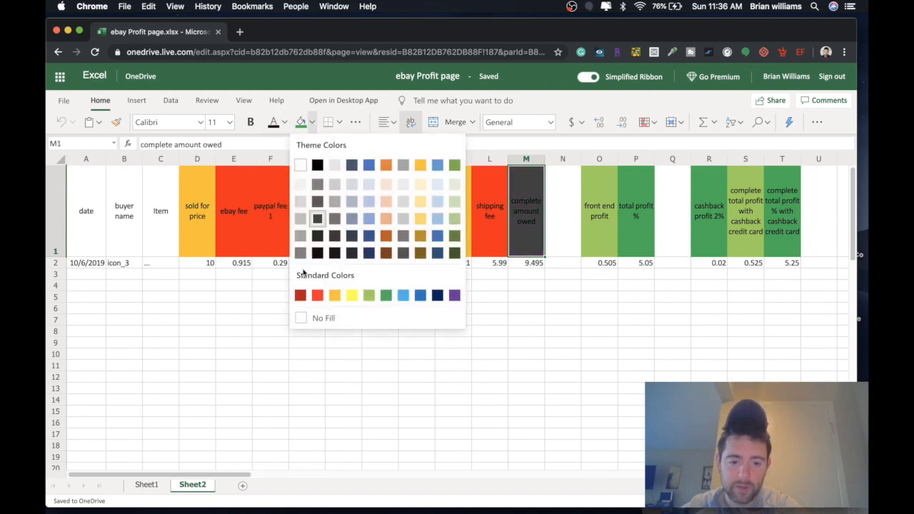
{"action": "left_click", "coordinate": [301, 297]}
{"action": "left_click", "coordinate": [472, 309]}
{"action": "left_click", "coordinate": [532, 212]}
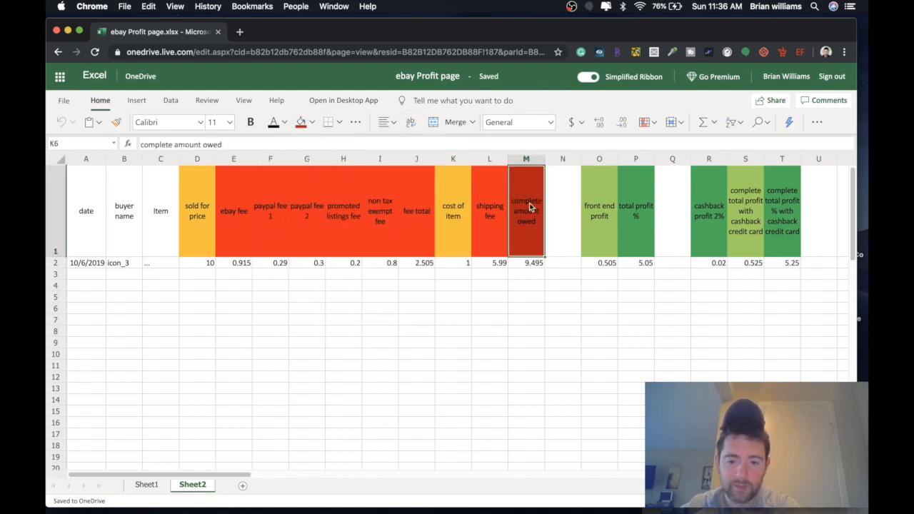
Review the color-coded profit headers O1 through T1 and the fee total and front end profit formulas in J2 and O2.
{"action": "left_click", "coordinate": [554, 233]}
{"action": "left_click", "coordinate": [592, 227]}
{"action": "left_click", "coordinate": [641, 223]}
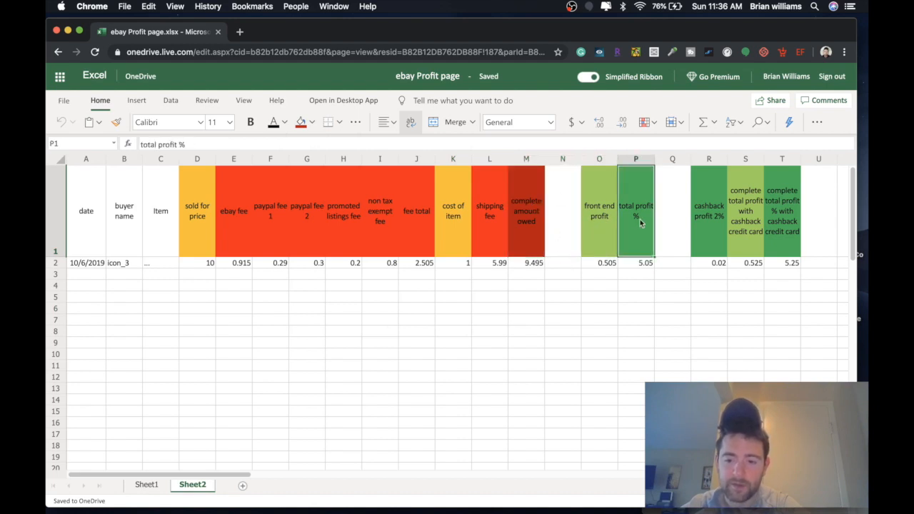
{"action": "left_click", "coordinate": [709, 207]}
{"action": "left_click", "coordinate": [743, 208]}
{"action": "left_click", "coordinate": [784, 213]}
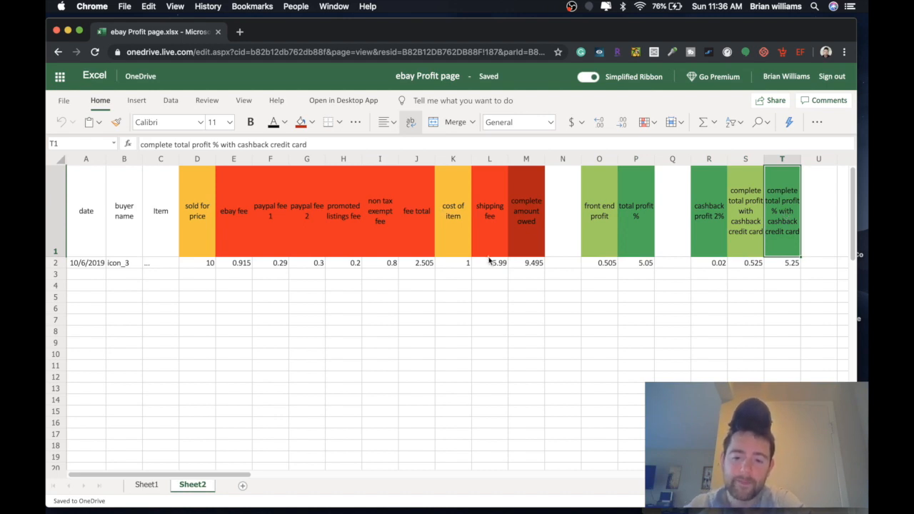
{"action": "left_click", "coordinate": [421, 266]}
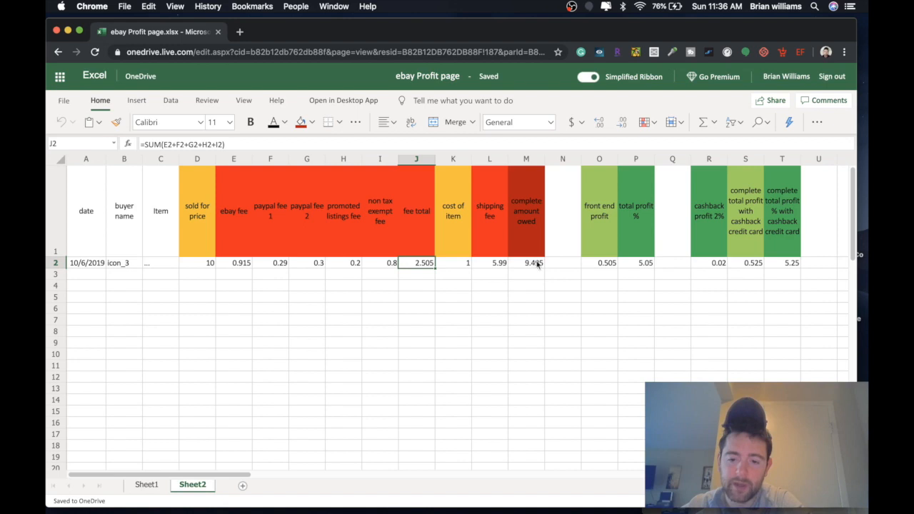
{"action": "left_click", "coordinate": [598, 265]}
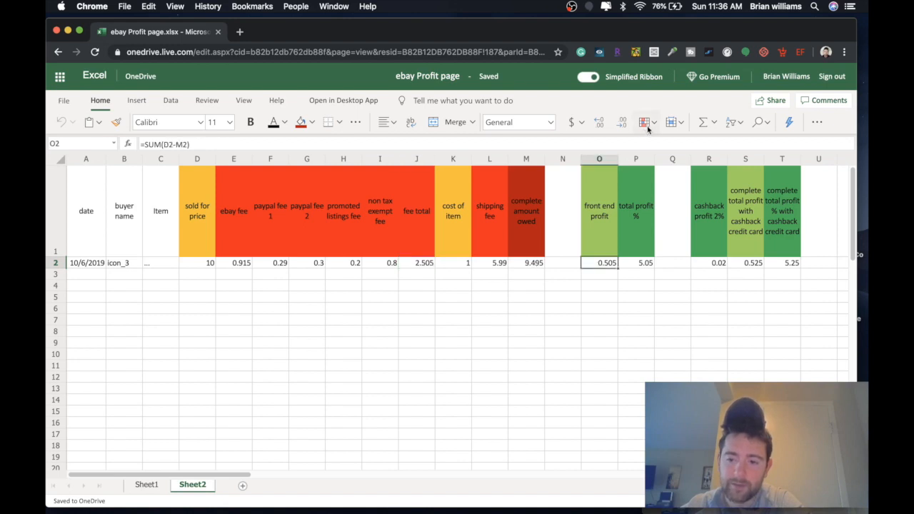
{"action": "left_click", "coordinate": [712, 123]}
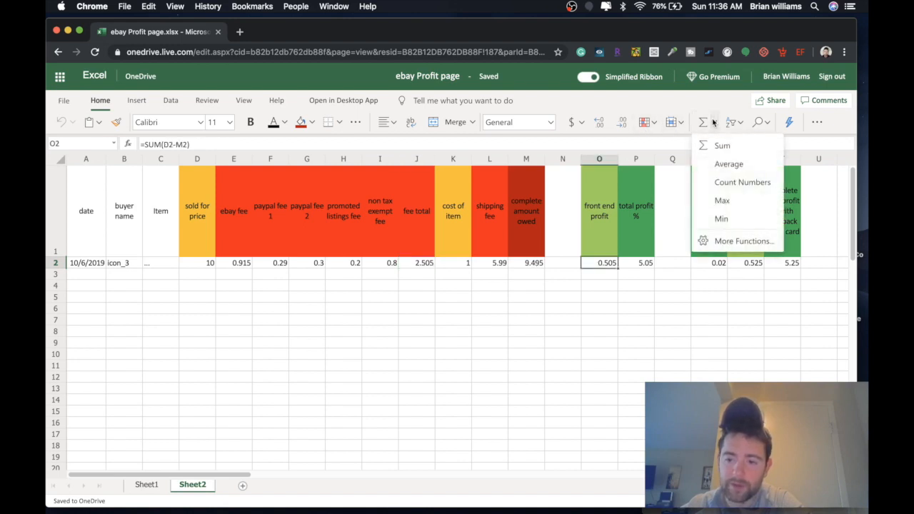
{"action": "left_click", "coordinate": [713, 123]}
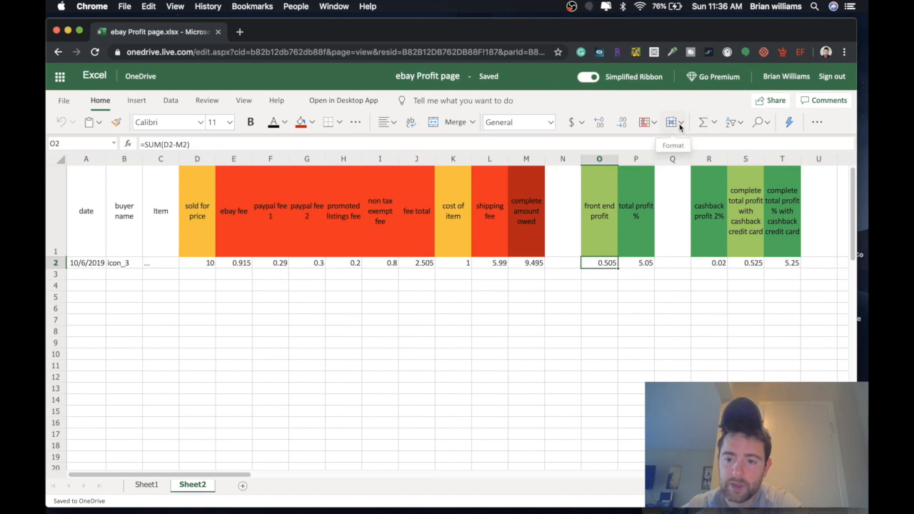
{"action": "left_click", "coordinate": [679, 125]}
{"action": "left_click", "coordinate": [679, 125]}
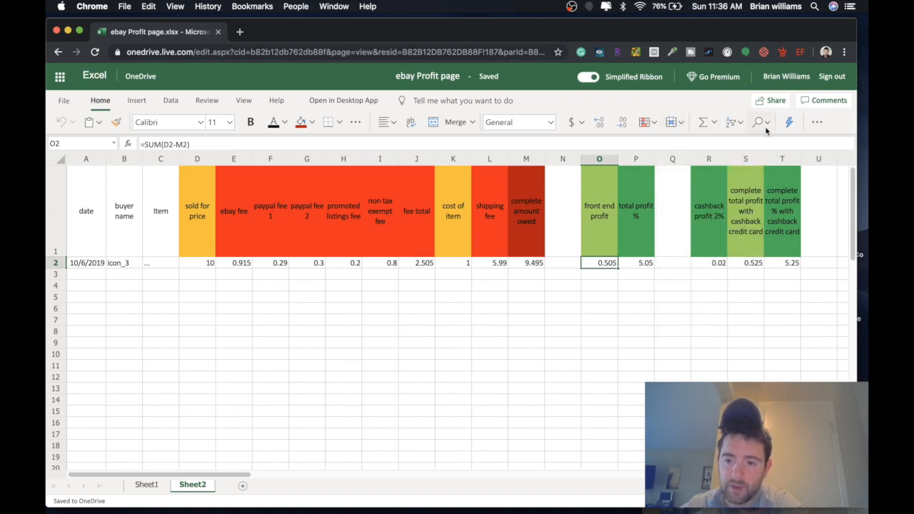
{"action": "left_click", "coordinate": [739, 125]}
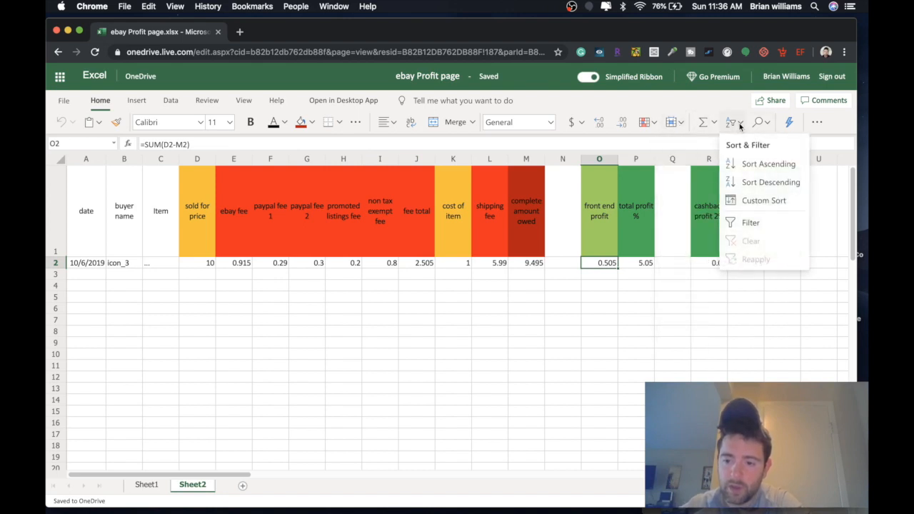
{"action": "left_click", "coordinate": [739, 125]}
Add a Greater Than highlight rule with Green Fill with Dark Green Text to the front end profit cell O2.
{"action": "left_click", "coordinate": [657, 125]}
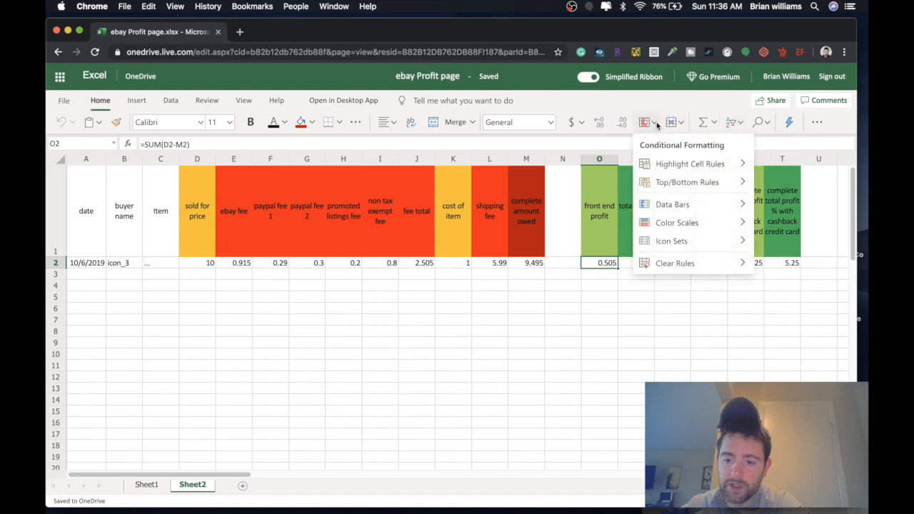
{"action": "mouse_move", "coordinate": [665, 164]}
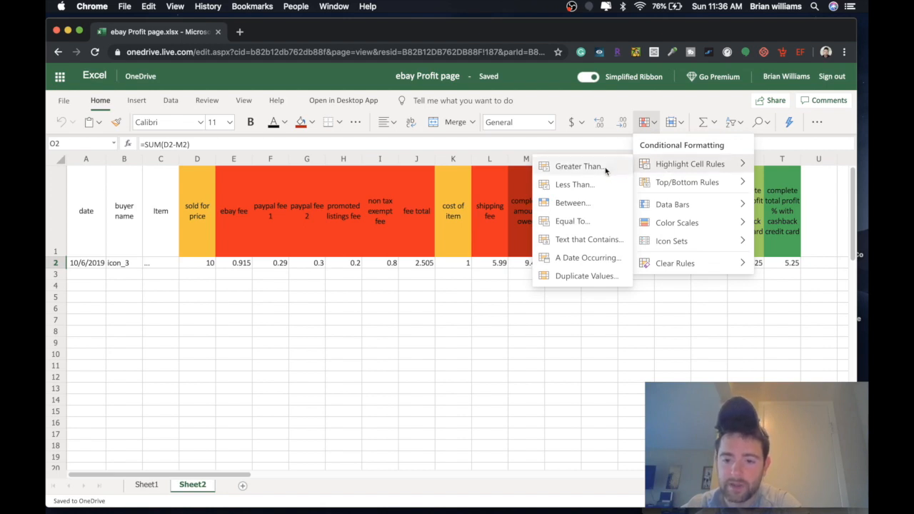
{"action": "left_click", "coordinate": [578, 167]}
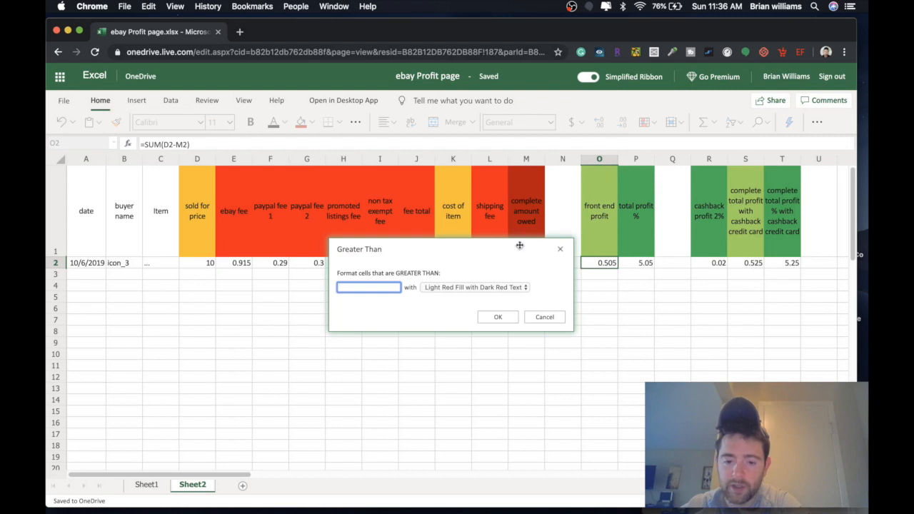
{"action": "left_click_drag", "start_coordinate": [520, 245], "coordinate": [534, 307]}
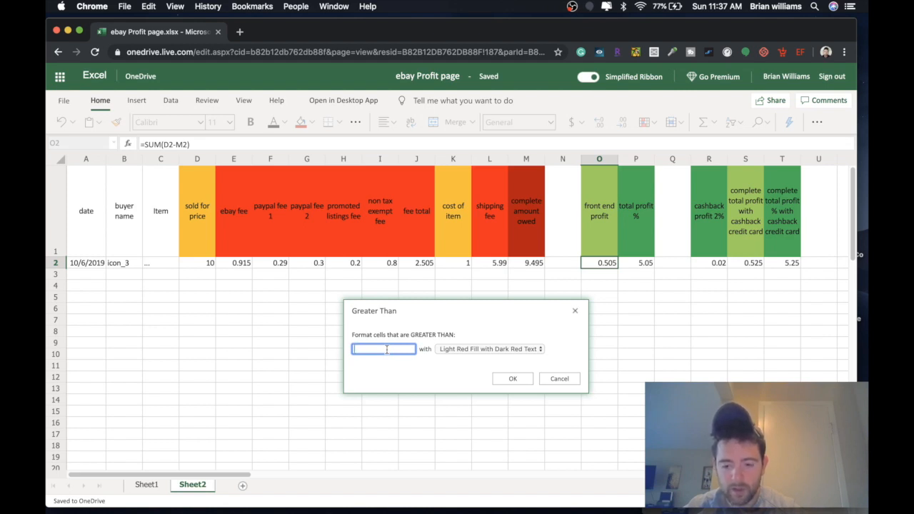
{"action": "left_click", "coordinate": [490, 348]}
{"action": "left_click", "coordinate": [488, 366]}
{"action": "left_click", "coordinate": [520, 382]}
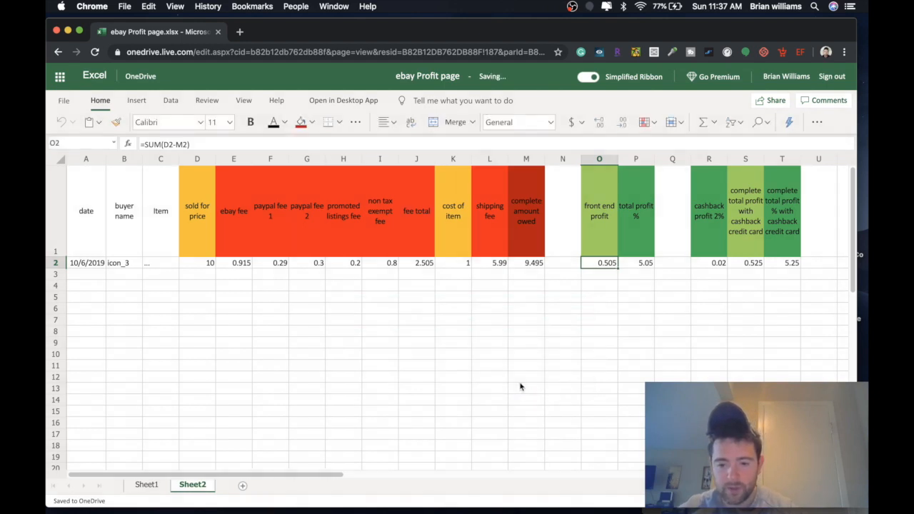
{"action": "left_click", "coordinate": [613, 275]}
{"action": "left_click", "coordinate": [613, 264]}
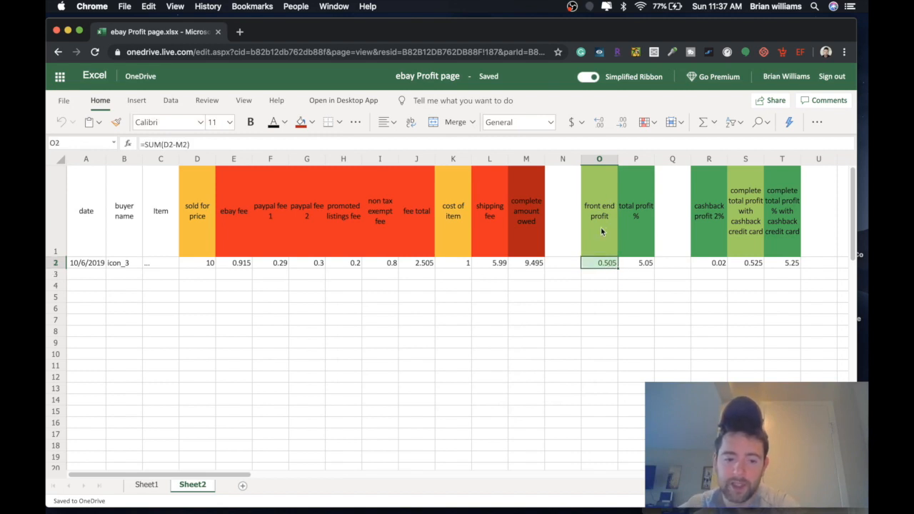
Set the sold for price in D2 to 8 to test the front end profit highlighting.
{"action": "left_click", "coordinate": [212, 263]}
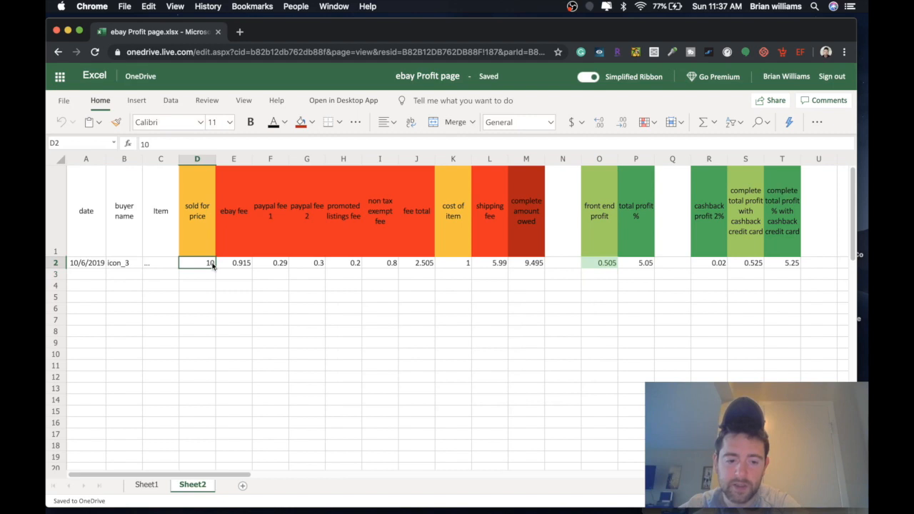
{"action": "double_click", "coordinate": [212, 263]}
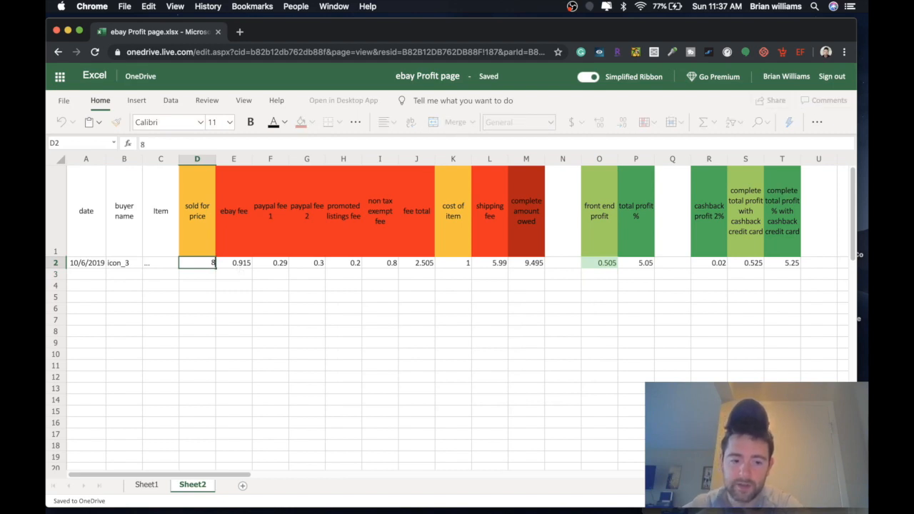
{"action": "key", "text": "Return"}
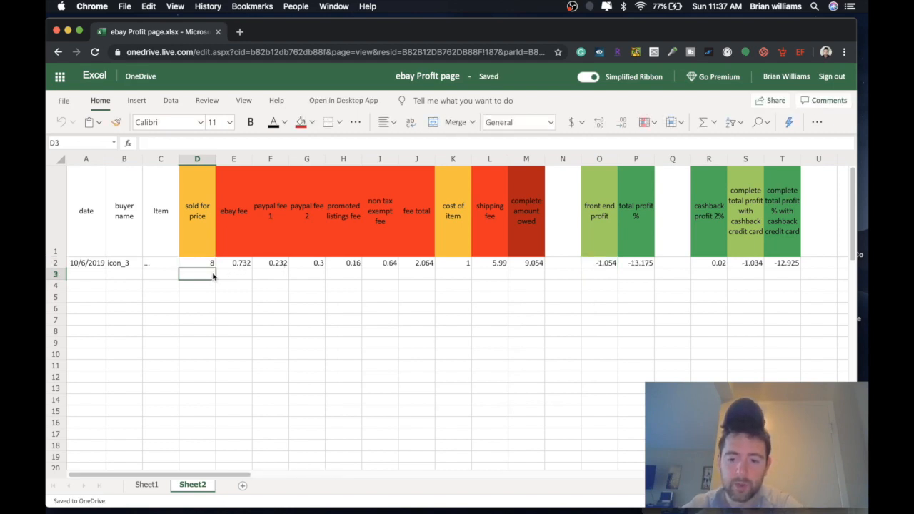
Add a Less Than 0 highlight rule with Light Red Fill with Dark Red Text to the front end profit cell O2.
{"action": "left_click", "coordinate": [605, 264]}
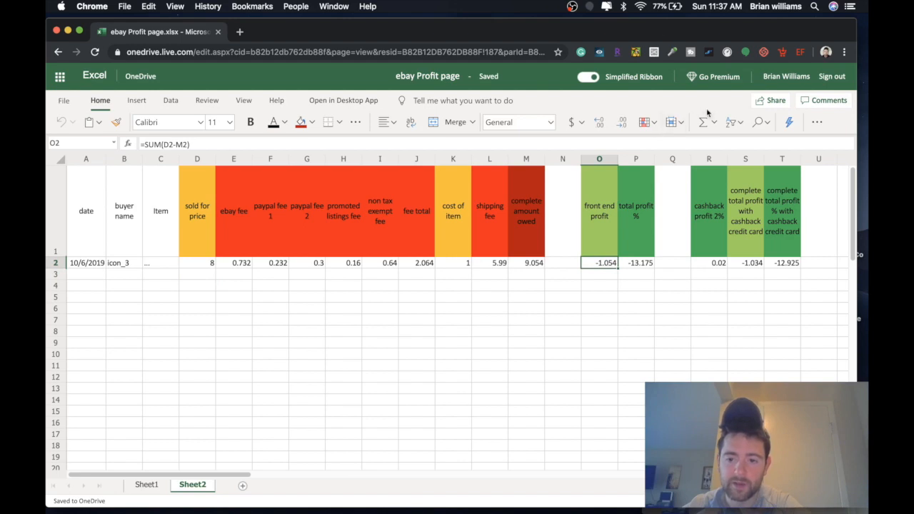
{"action": "left_click", "coordinate": [655, 123]}
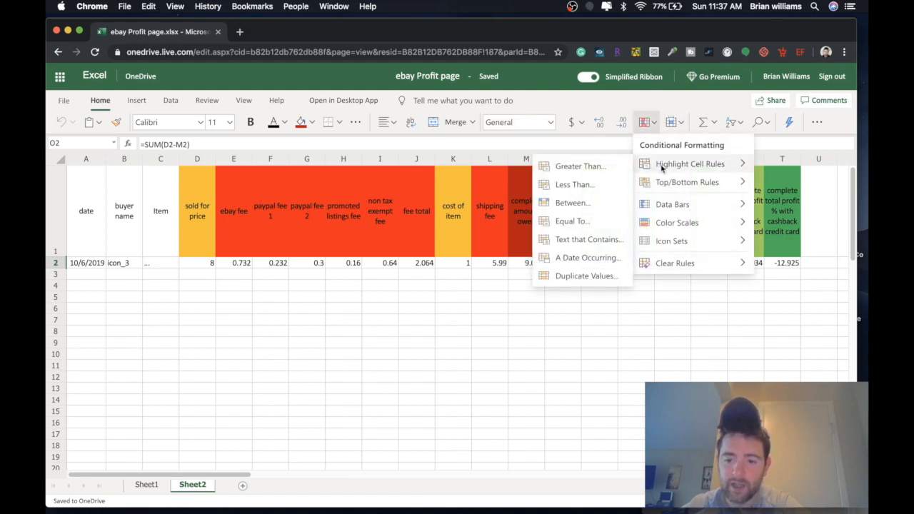
{"action": "left_click", "coordinate": [582, 185]}
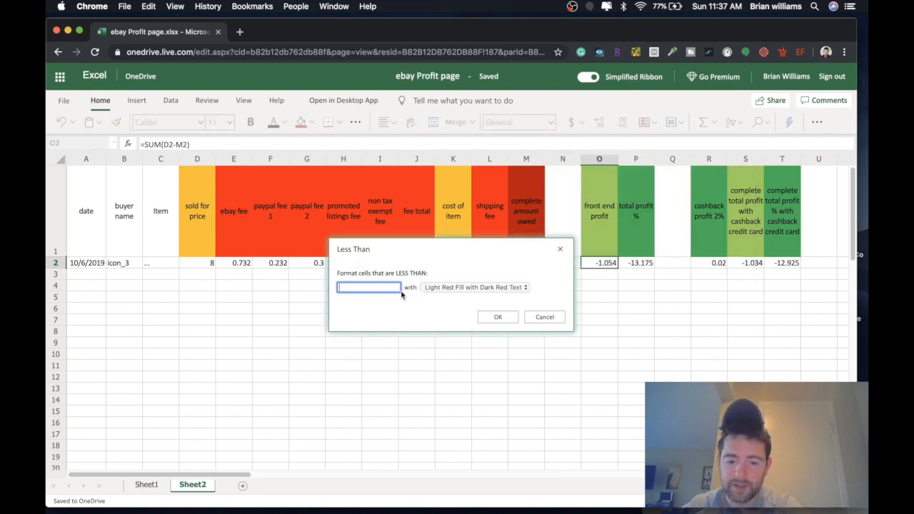
{"action": "type", "text": "0"}
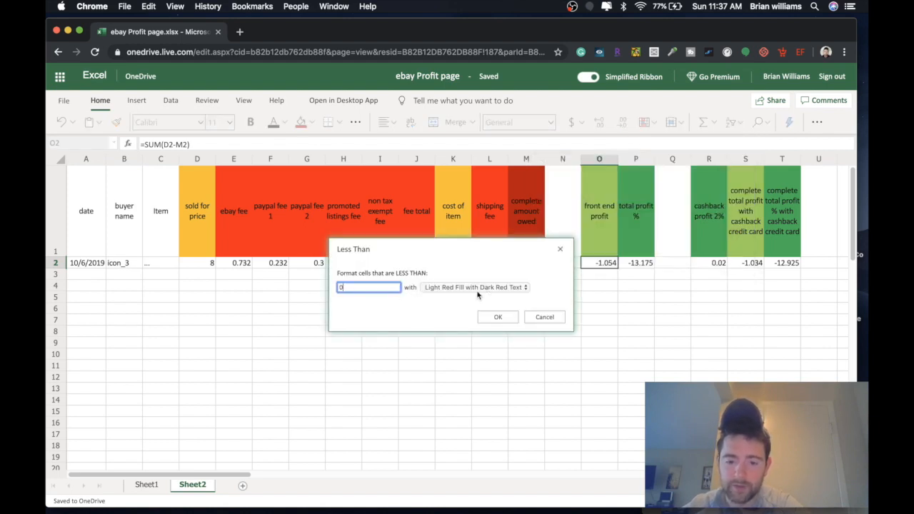
{"action": "left_click", "coordinate": [503, 318]}
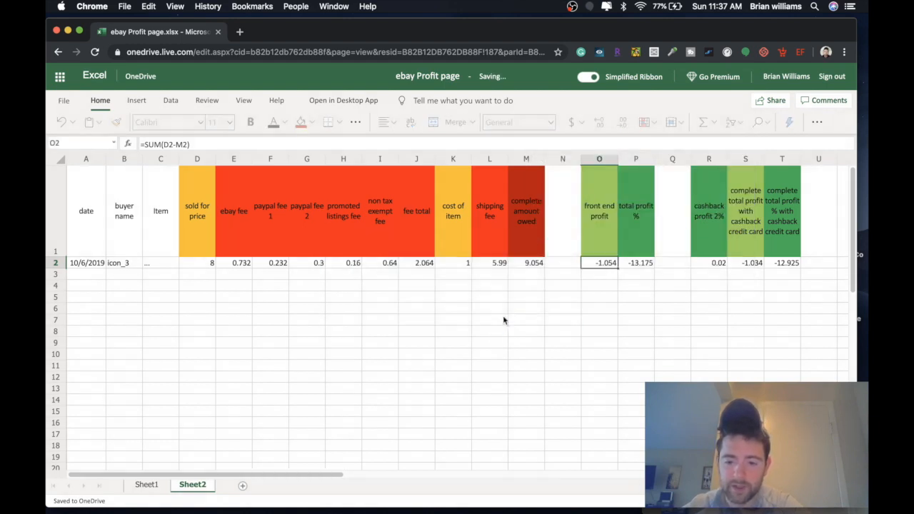
{"action": "left_click", "coordinate": [607, 298]}
{"action": "left_click", "coordinate": [596, 263]}
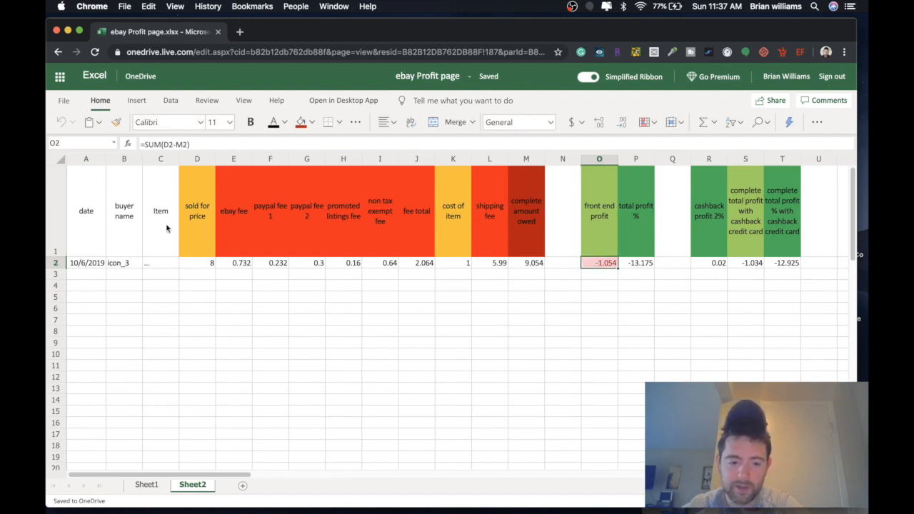
Set the sold for price in D2 to 10.
{"action": "left_click", "coordinate": [205, 264]}
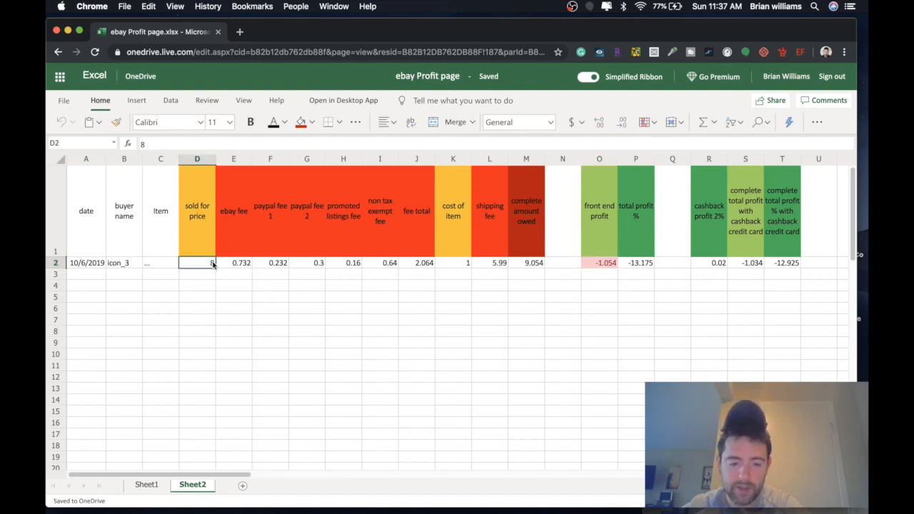
{"action": "double_click", "coordinate": [213, 264]}
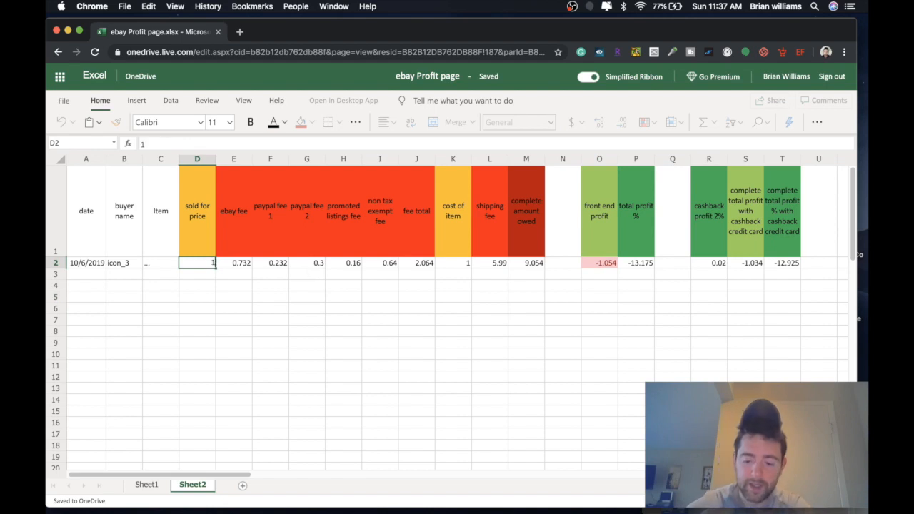
{"action": "type", "text": "10"}
{"action": "key", "text": "Return"}
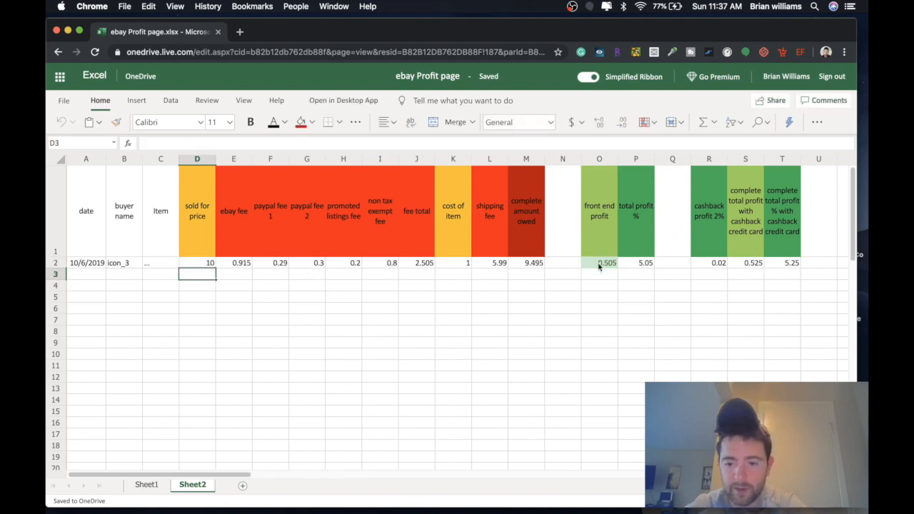
Add a Greater Than 5 highlight rule with Green Fill with Dark Green Text to the total profit % cell P2.
{"action": "left_click", "coordinate": [649, 265]}
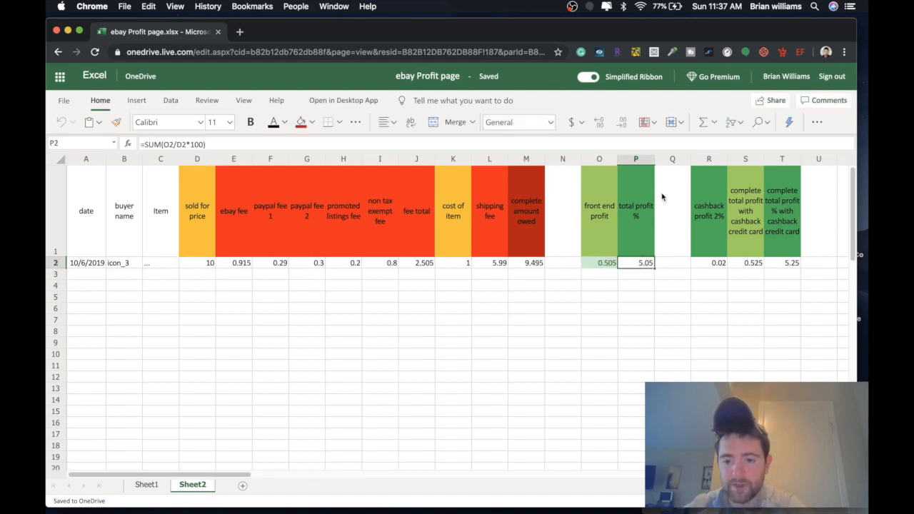
{"action": "left_click", "coordinate": [652, 123]}
{"action": "left_click", "coordinate": [654, 123]}
{"action": "left_click", "coordinate": [654, 123]}
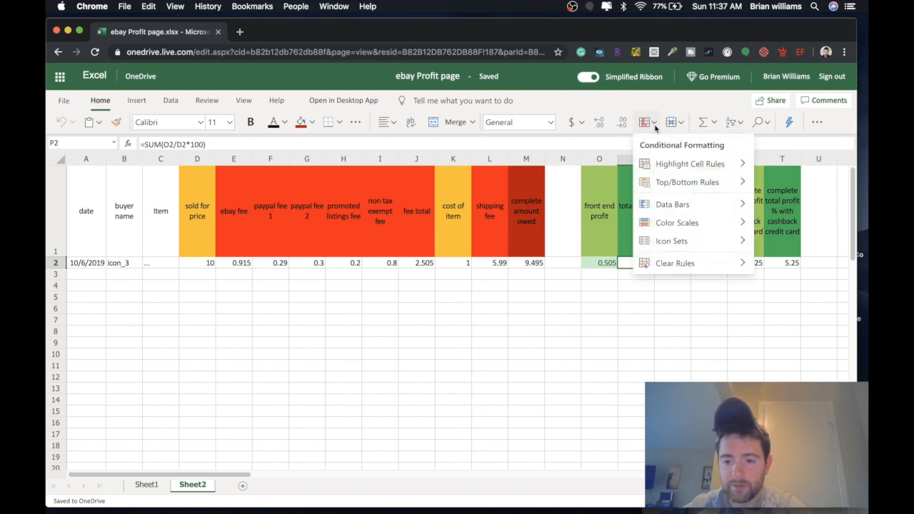
{"action": "left_click", "coordinate": [655, 124]}
{"action": "left_click", "coordinate": [655, 124]}
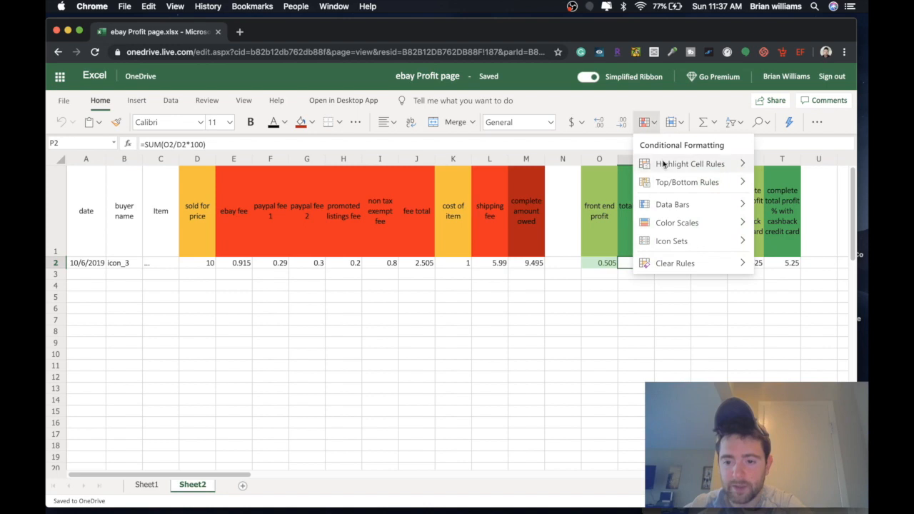
{"action": "mouse_move", "coordinate": [663, 165]}
{"action": "left_click", "coordinate": [587, 166]}
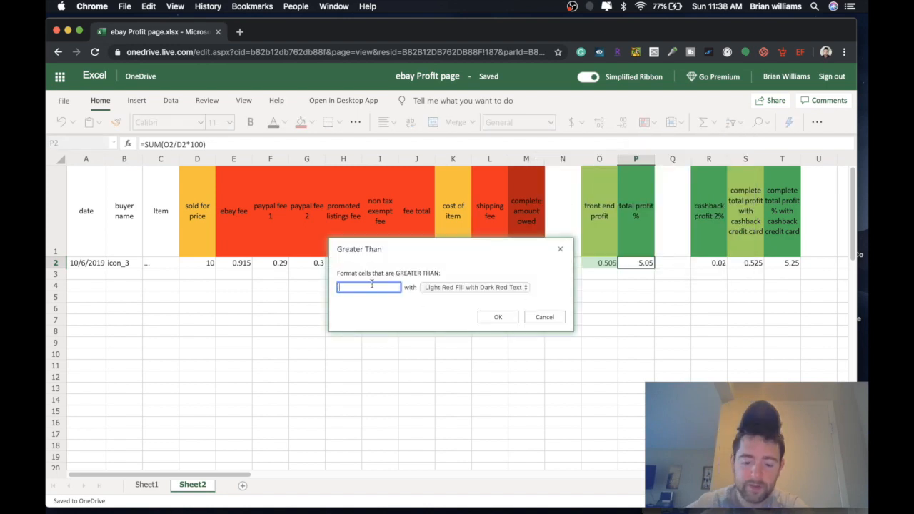
{"action": "left_click", "coordinate": [449, 288]}
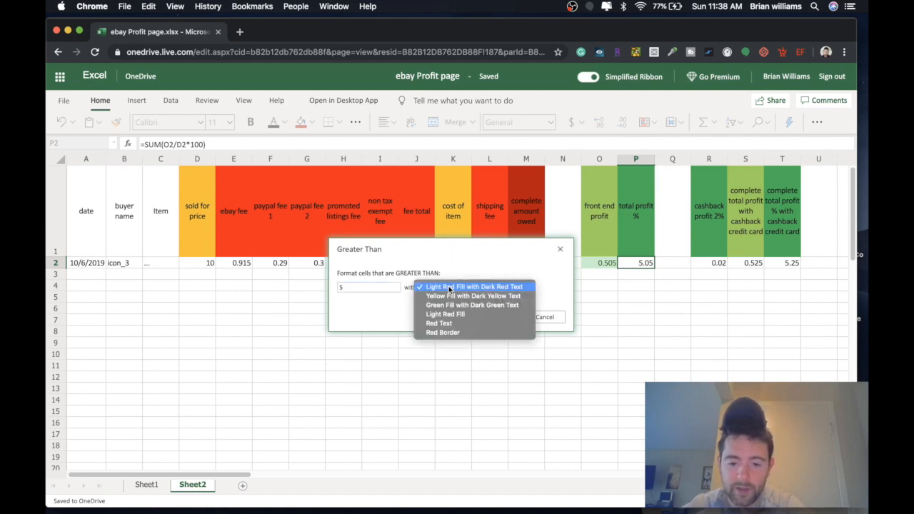
{"action": "left_click", "coordinate": [450, 305]}
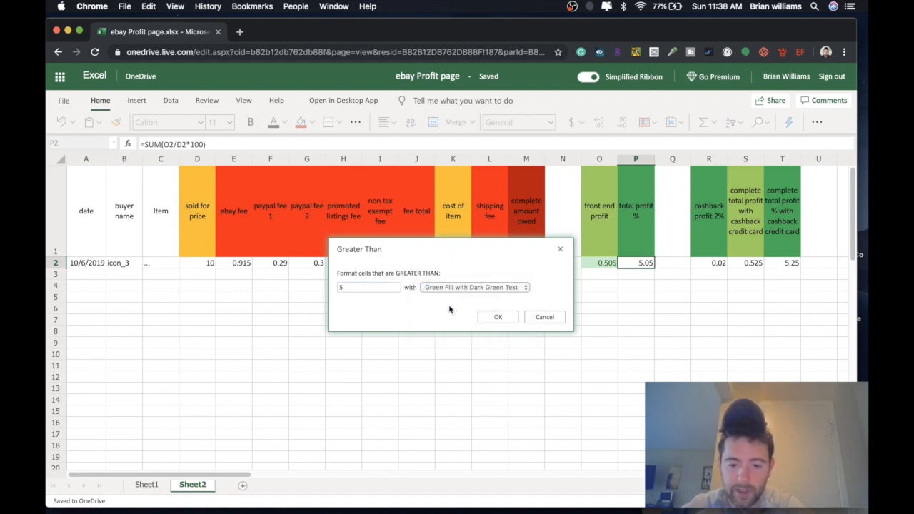
{"action": "left_click", "coordinate": [502, 316]}
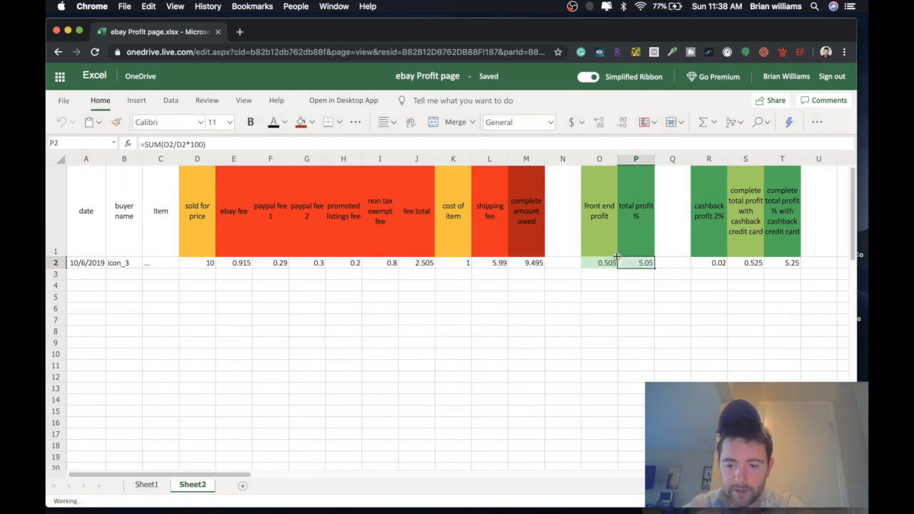
Add a Greater Than 5% highlight rule with Light Red Fill with Dark Red Text to the empty cell P3.
{"action": "left_click", "coordinate": [639, 275]}
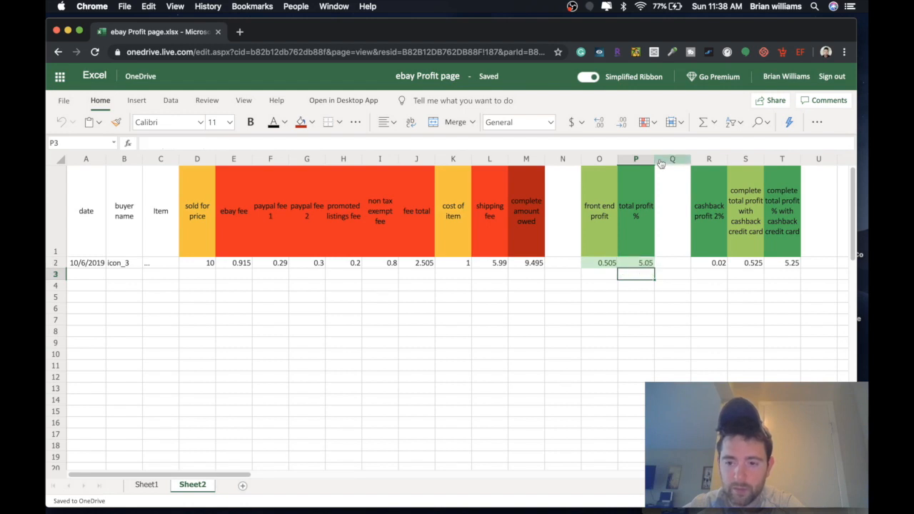
{"action": "left_click", "coordinate": [651, 122]}
{"action": "mouse_move", "coordinate": [659, 163]}
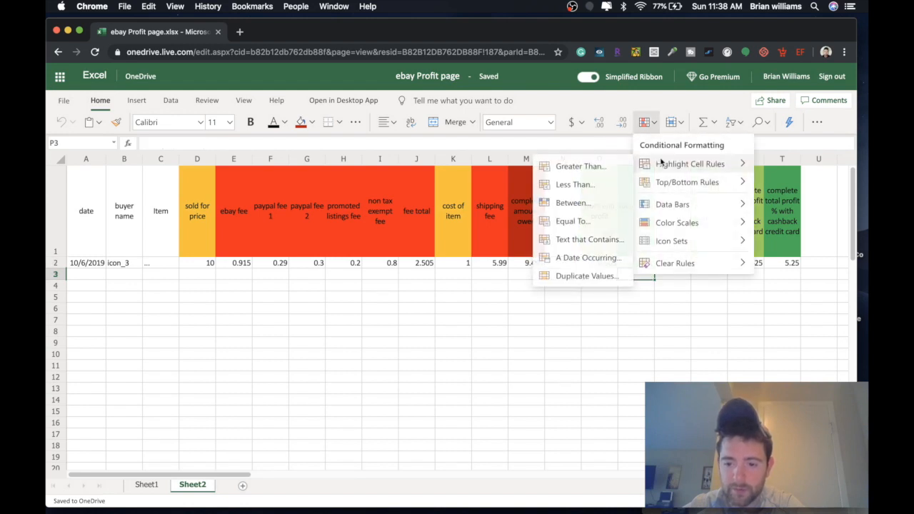
{"action": "left_click", "coordinate": [592, 165]}
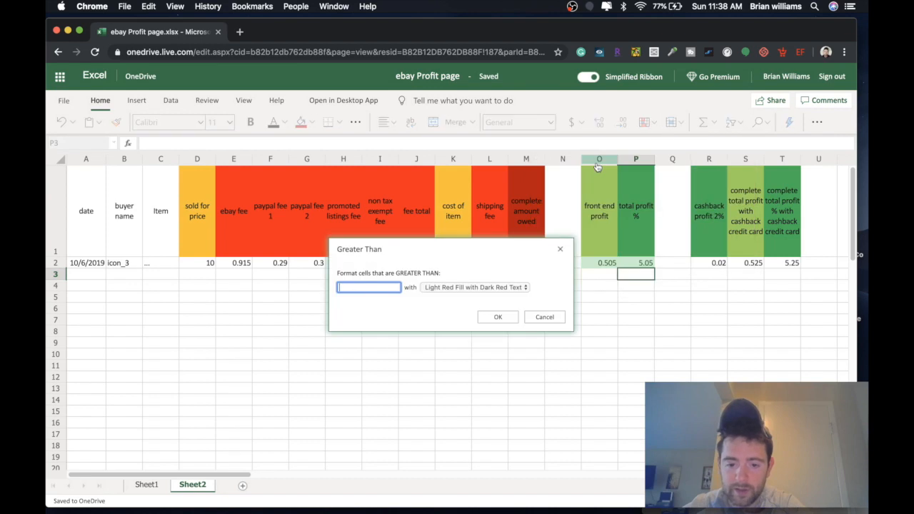
{"action": "type", "text": "5"}
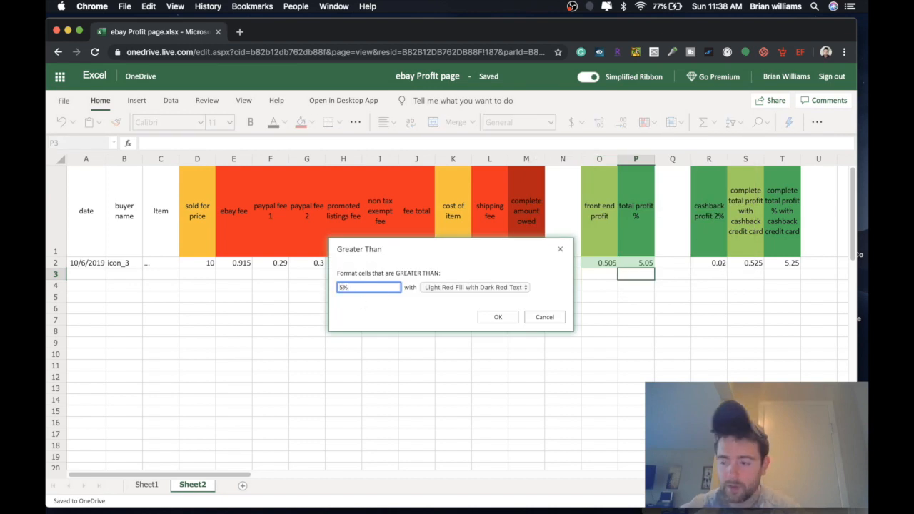
{"action": "left_click", "coordinate": [498, 317]}
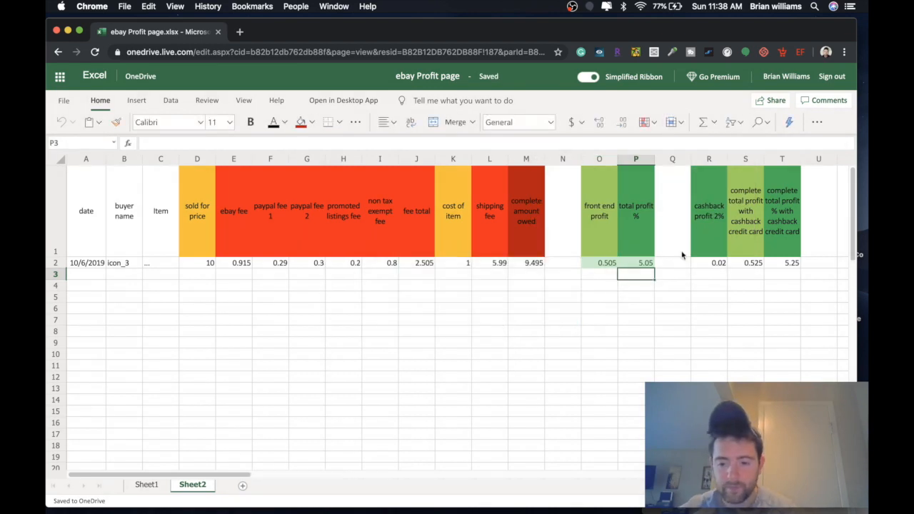
Add a Less Than 5% highlight rule with Light Red Fill with Dark Red Text to the total profit % cell P2.
{"action": "left_click", "coordinate": [642, 264]}
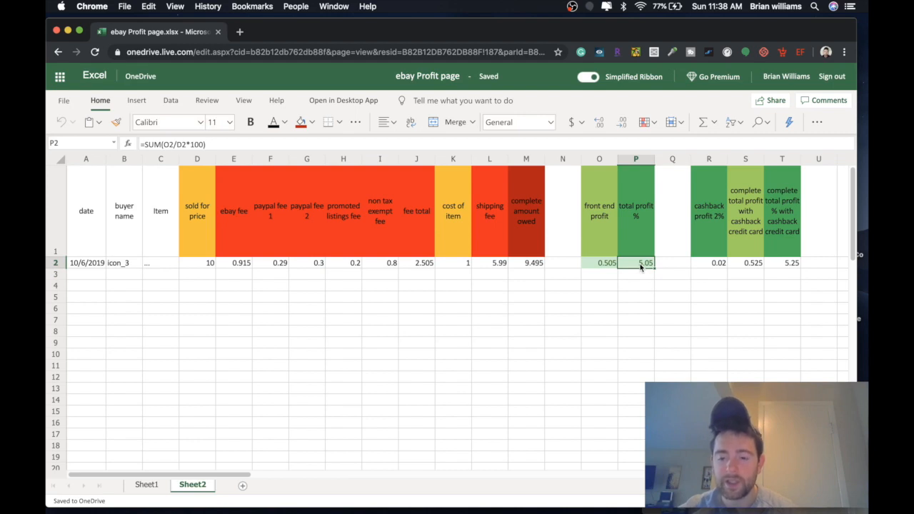
{"action": "left_click", "coordinate": [653, 124]}
{"action": "mouse_move", "coordinate": [660, 162]}
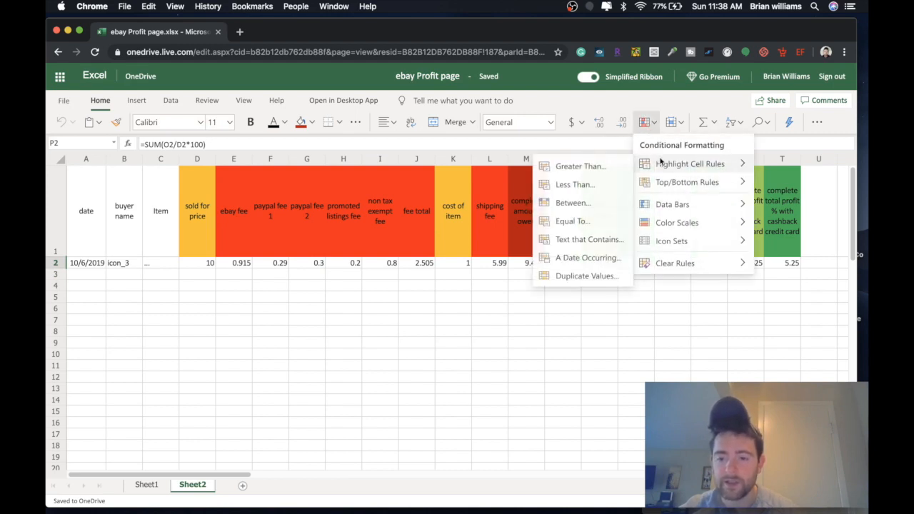
{"action": "left_click", "coordinate": [576, 185]}
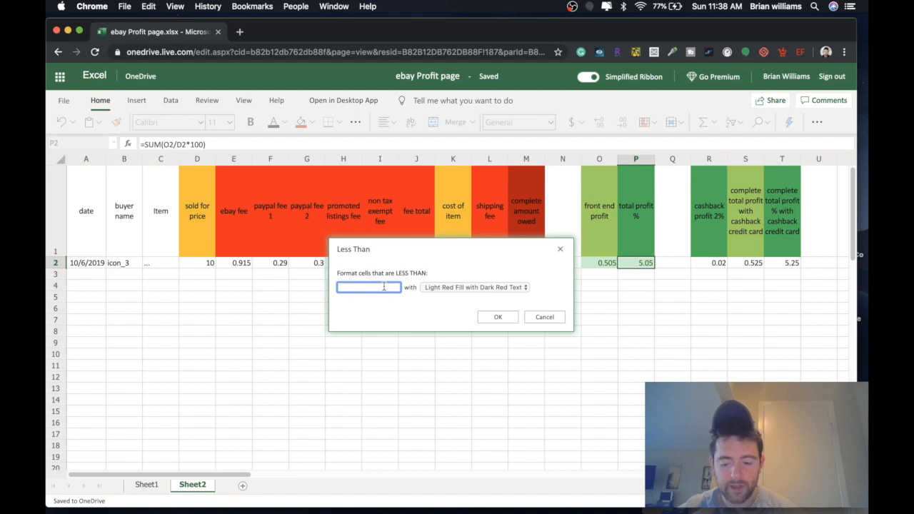
{"action": "left_click", "coordinate": [502, 288]}
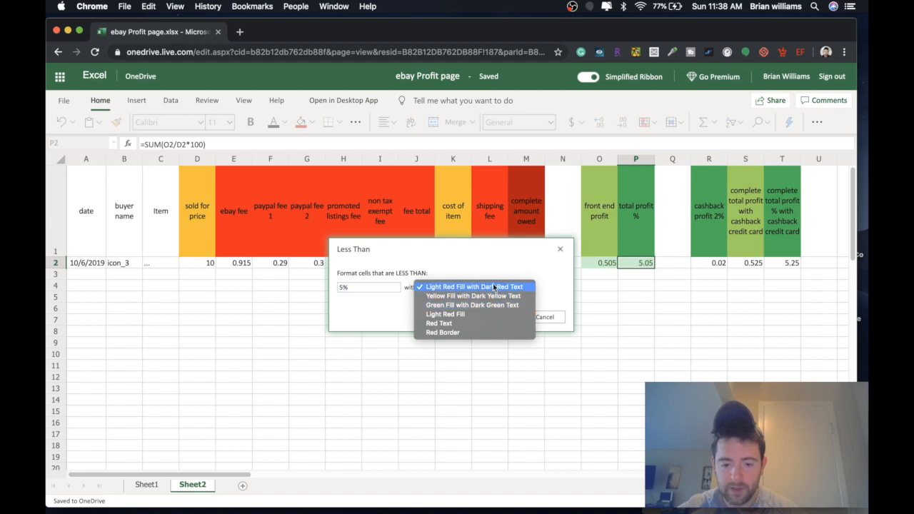
{"action": "left_click", "coordinate": [493, 286]}
{"action": "left_click", "coordinate": [505, 317]}
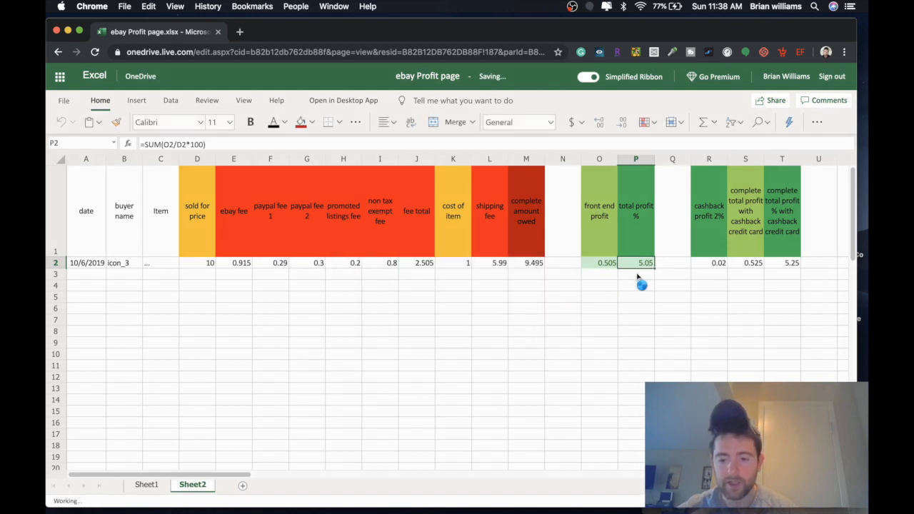
Set the sold for price in D2 to 9.75.
{"action": "left_click", "coordinate": [212, 263]}
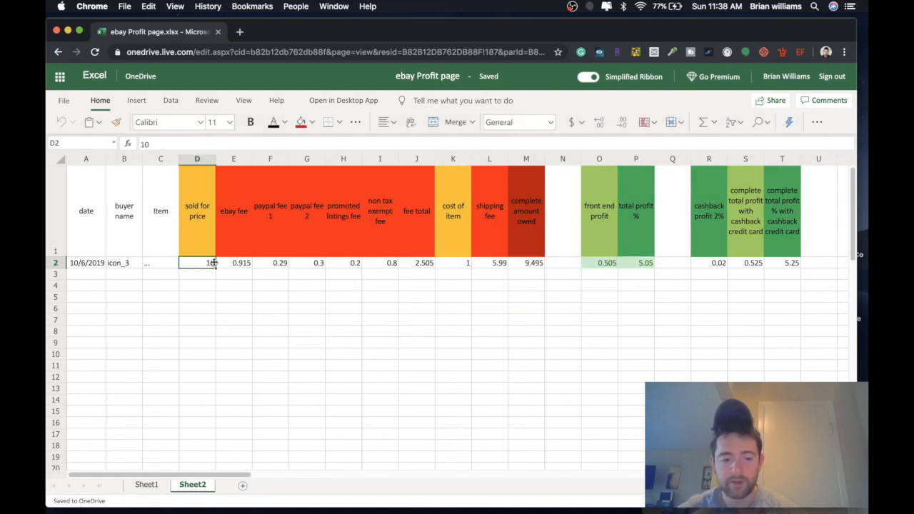
{"action": "double_click", "coordinate": [213, 263]}
{"action": "key", "text": "BackSpace"}
{"action": "key", "text": "BackSpace"}
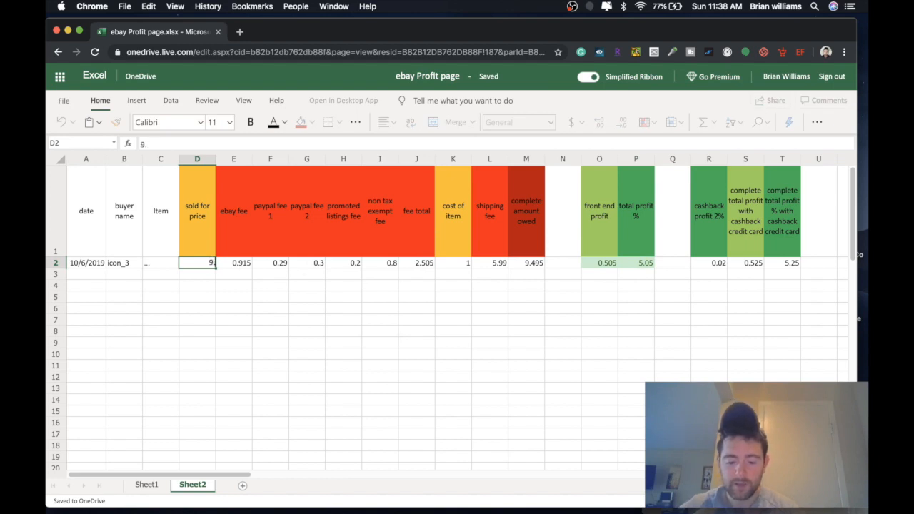
{"action": "type", "text": "9.75"}
{"action": "left_click", "coordinate": [212, 275]}
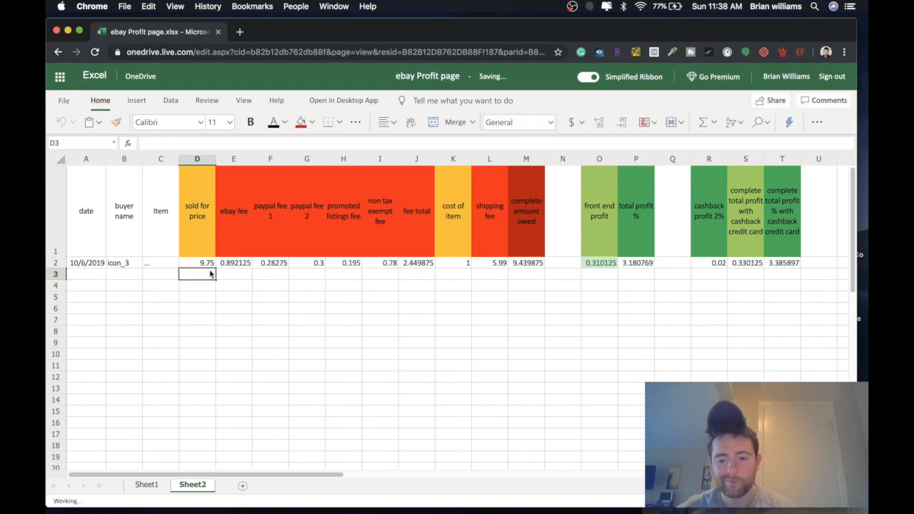
Add a second Less Than highlight rule with Light Red Fill with Dark Red Text to the total profit % cell P2.
{"action": "left_click", "coordinate": [637, 263]}
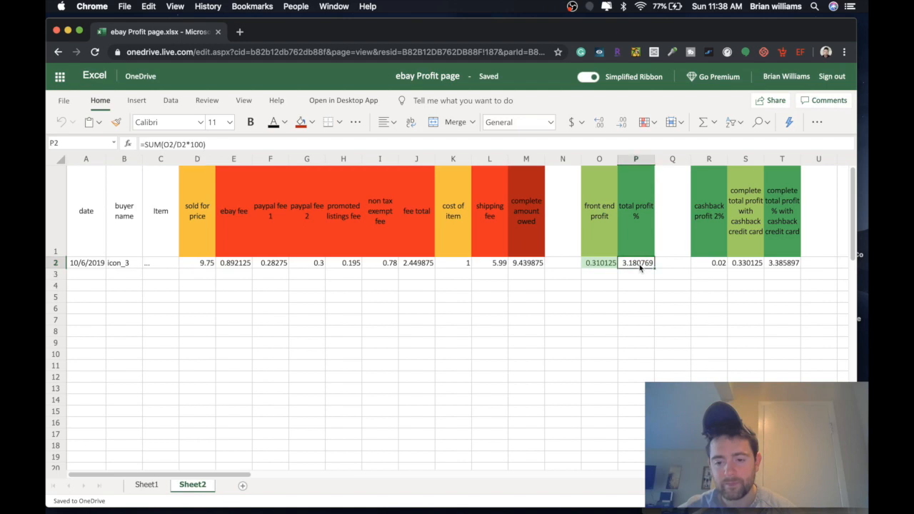
{"action": "left_click", "coordinate": [650, 122]}
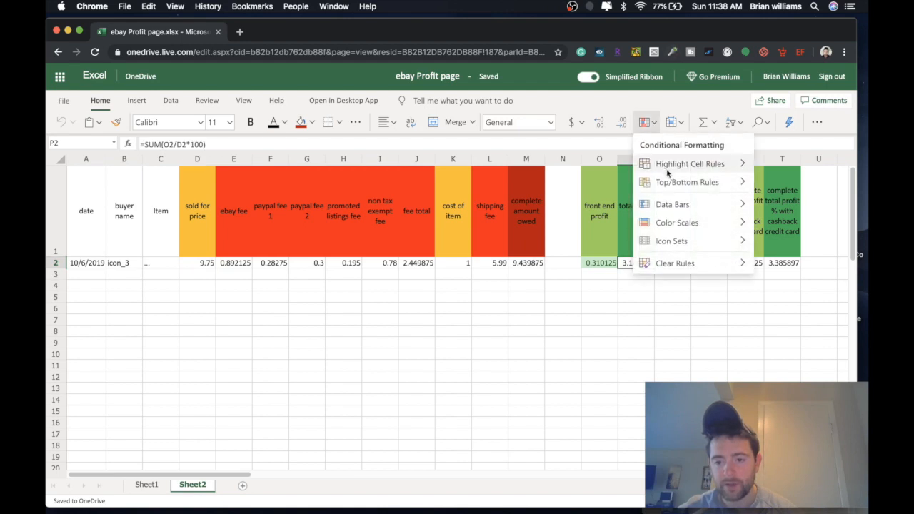
{"action": "mouse_move", "coordinate": [646, 165]}
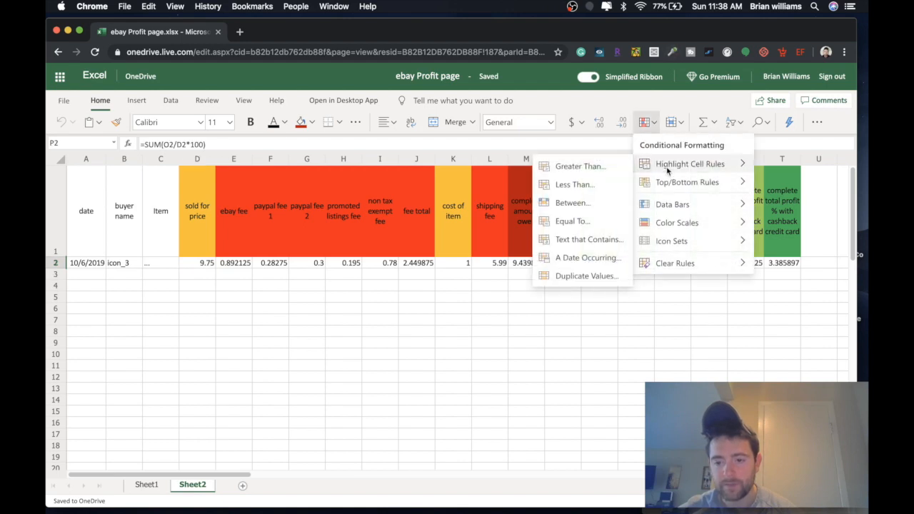
{"action": "left_click", "coordinate": [598, 185]}
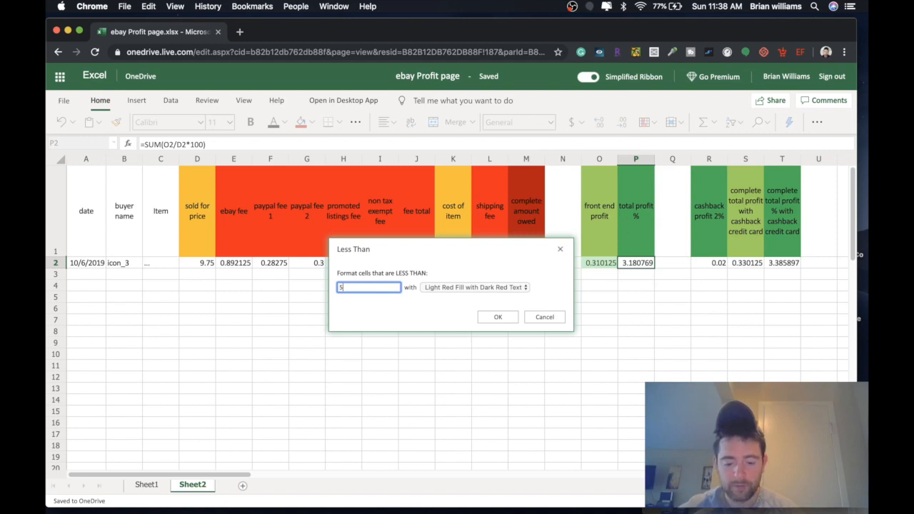
{"action": "left_click", "coordinate": [498, 317]}
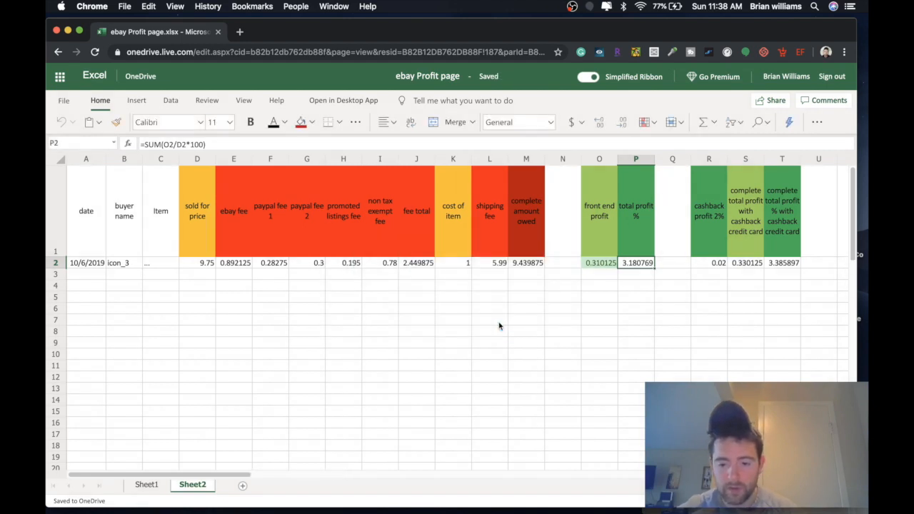
Apply the Less Than 5% highlight rule with Light Red Fill with Dark Red Text to P2 once more.
{"action": "left_click", "coordinate": [655, 123]}
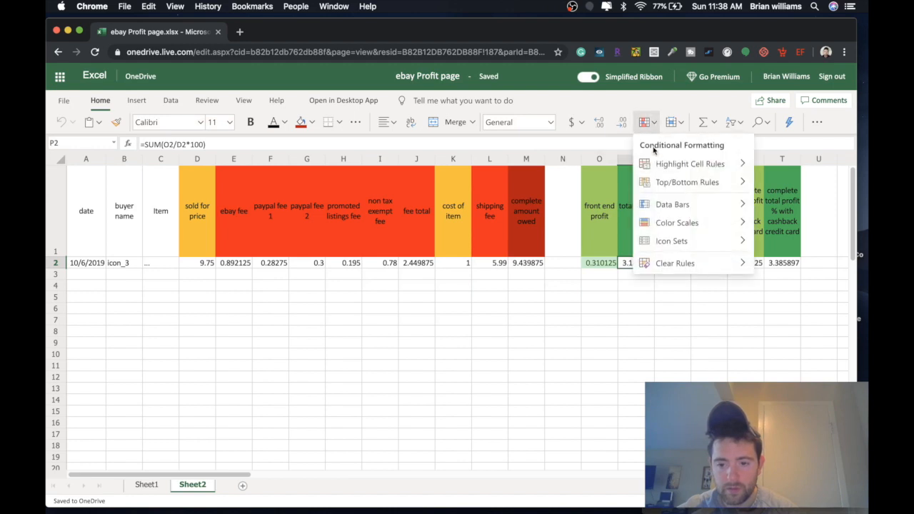
{"action": "mouse_move", "coordinate": [685, 164]}
{"action": "left_click", "coordinate": [575, 184]}
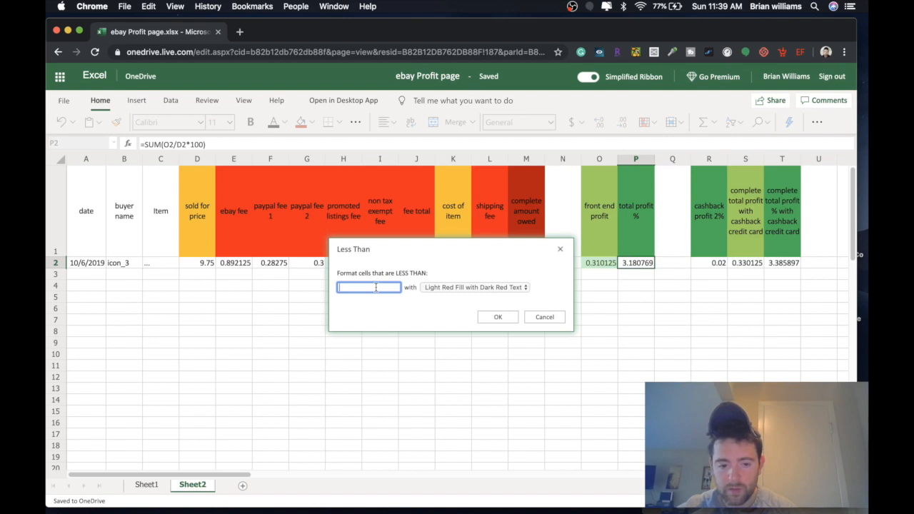
{"action": "type", "text": "5%"}
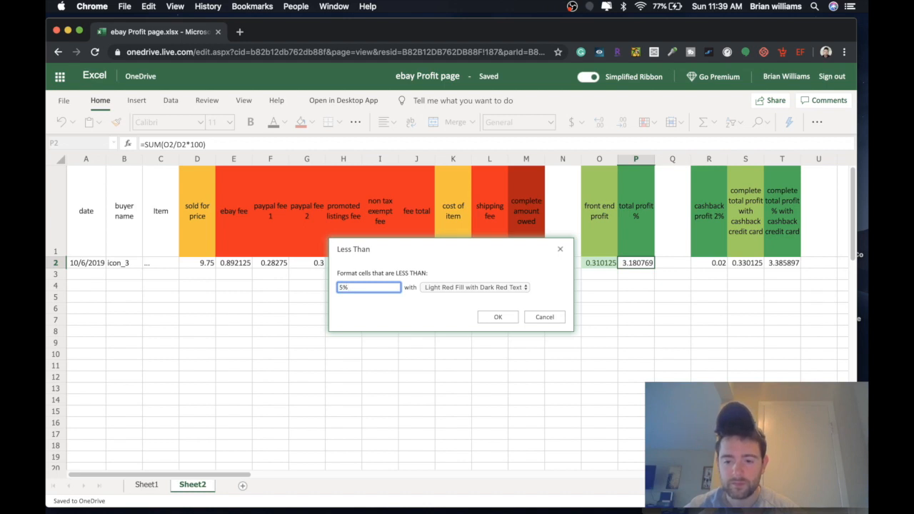
{"action": "left_click", "coordinate": [498, 317]}
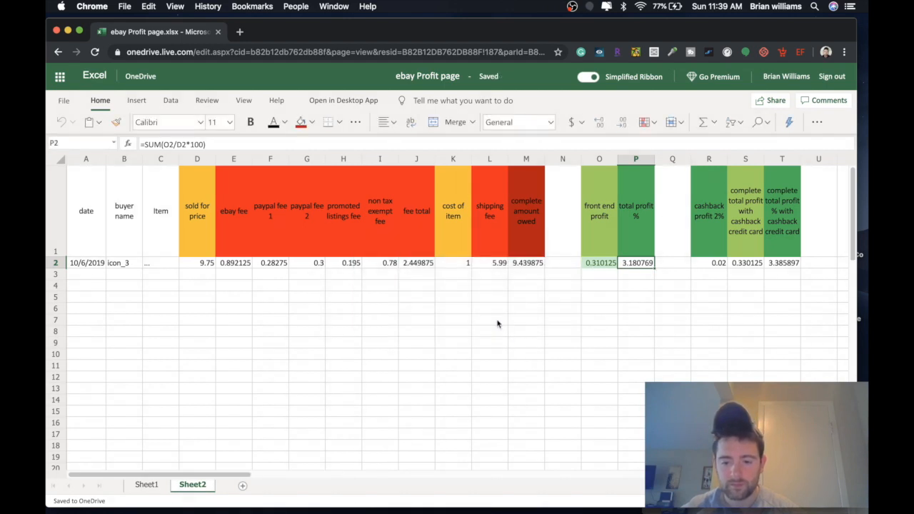
Set the sold for price in D2 back to 10.
{"action": "left_click", "coordinate": [598, 263]}
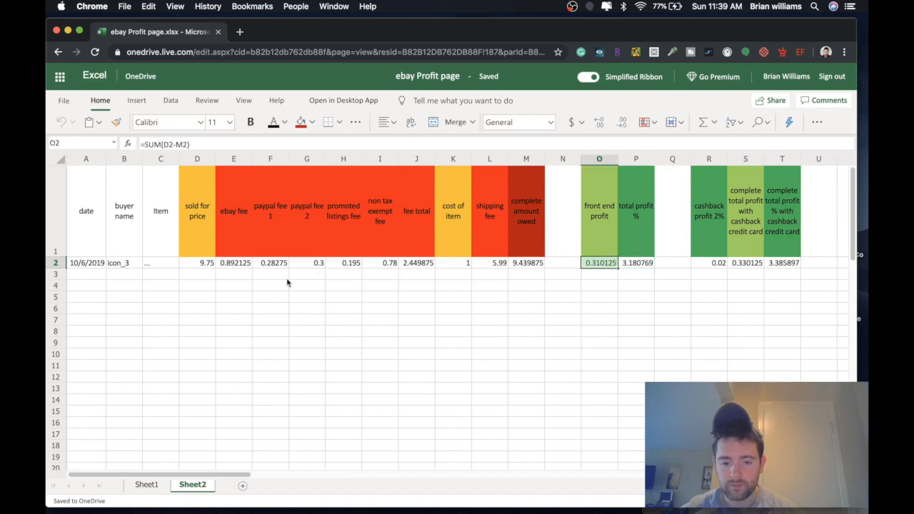
{"action": "left_click", "coordinate": [203, 263]}
{"action": "double_click", "coordinate": [201, 262]}
{"action": "double_click", "coordinate": [200, 262]}
{"action": "type", "text": "10"}
{"action": "left_click", "coordinate": [197, 285]}
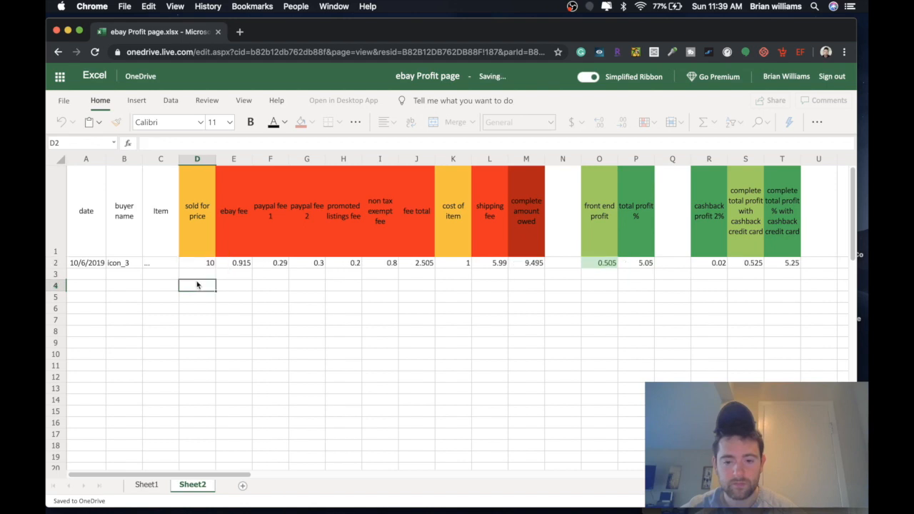
Add a Less Than 4% highlight rule with Light Red Fill with Dark Red Text to the total profit % cell P2.
{"action": "left_click", "coordinate": [644, 263]}
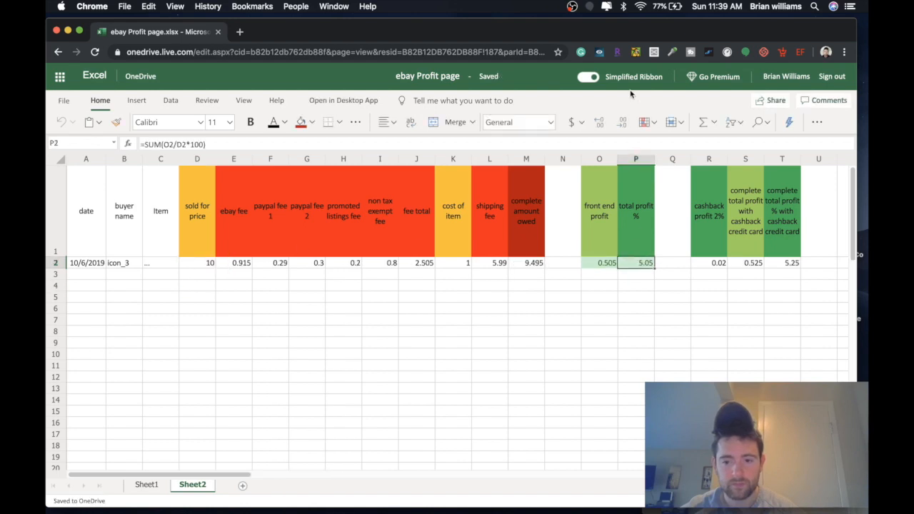
{"action": "left_click", "coordinate": [650, 120]}
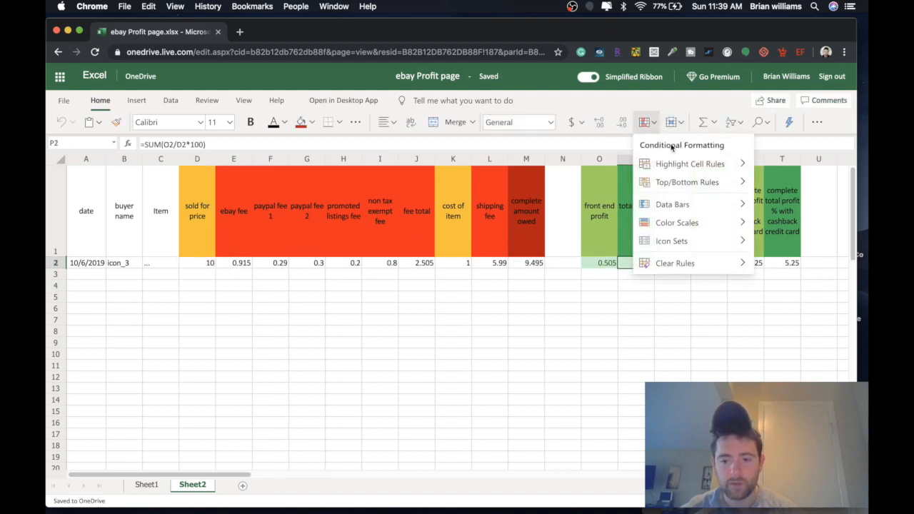
{"action": "mouse_move", "coordinate": [669, 167]}
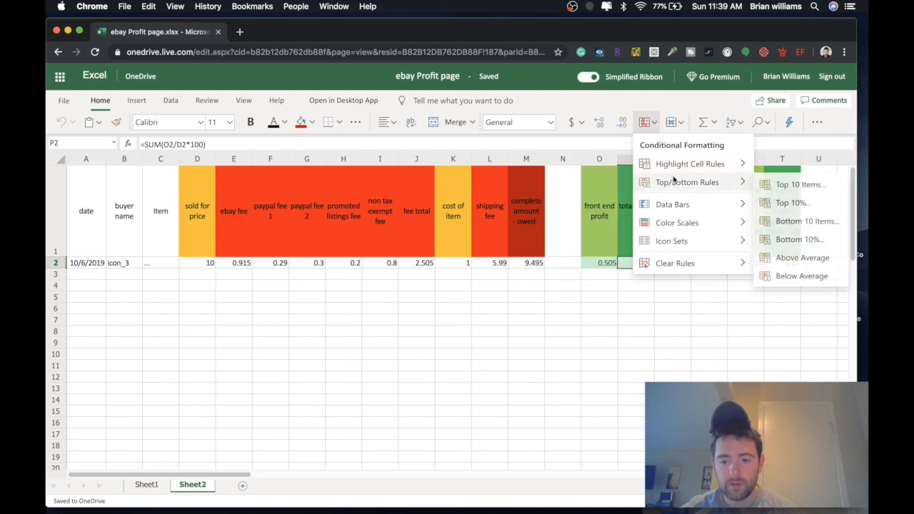
{"action": "key", "text": "Escape"}
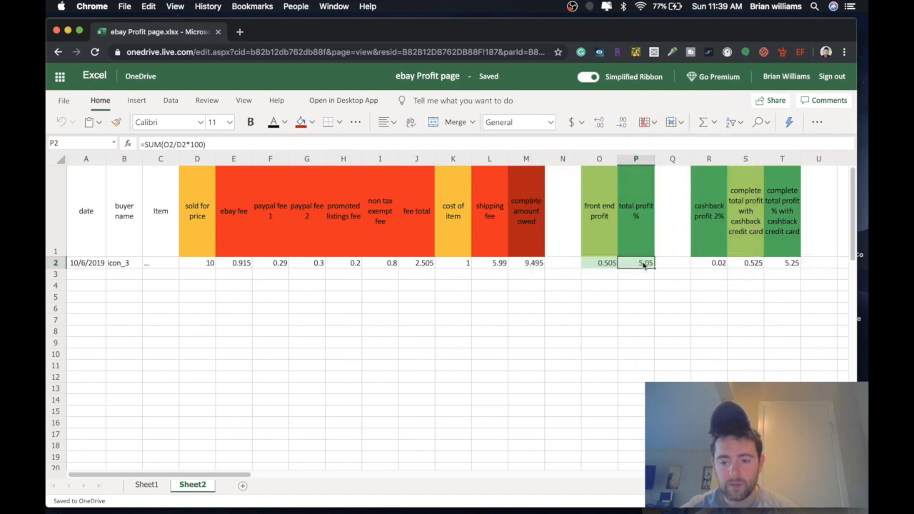
{"action": "left_click", "coordinate": [650, 120]}
{"action": "mouse_move", "coordinate": [685, 163]}
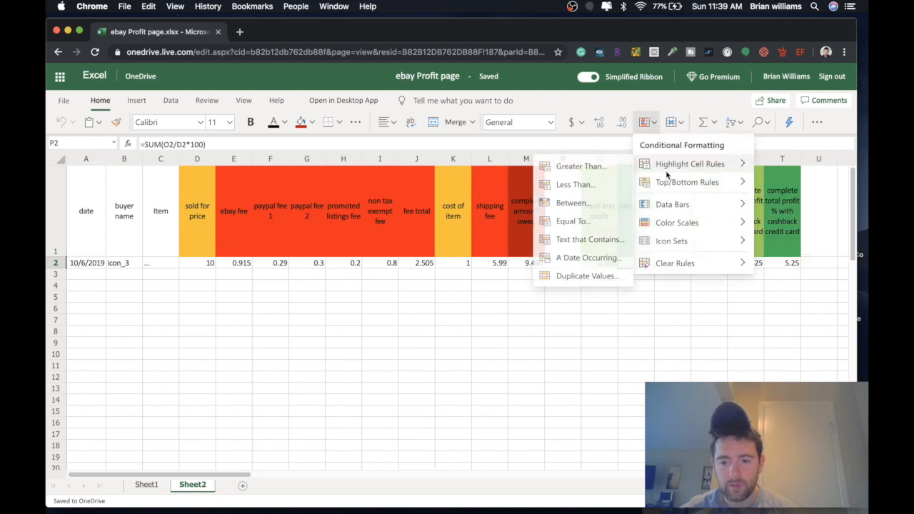
{"action": "left_click", "coordinate": [562, 187]}
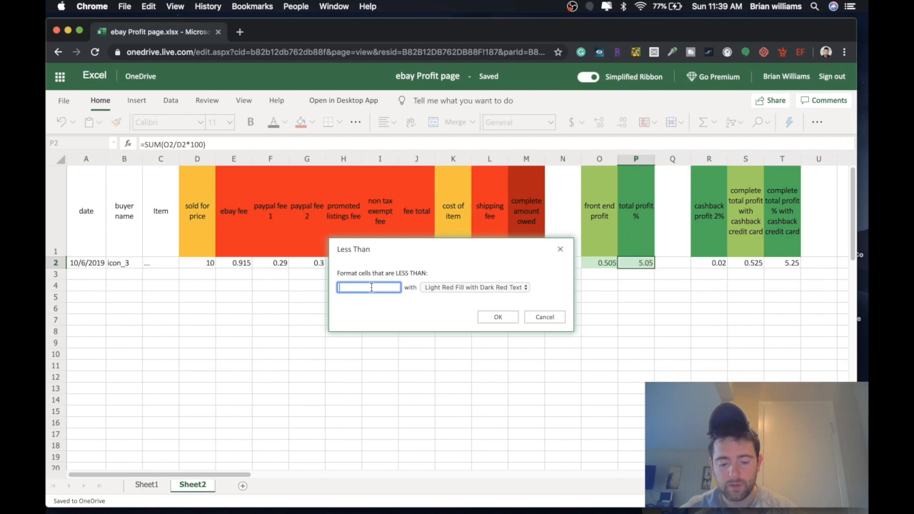
{"action": "type", "text": "4%"}
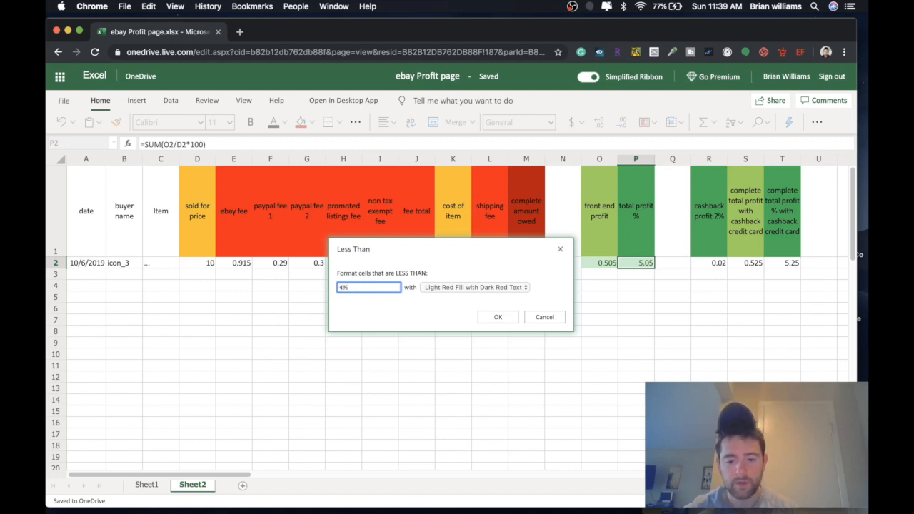
{"action": "left_click", "coordinate": [490, 318]}
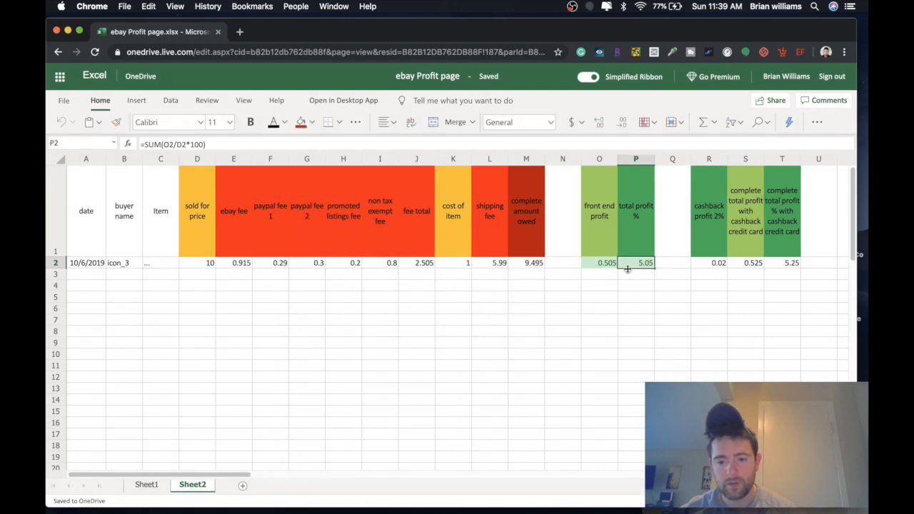
Change the sold for price in D2 to 9.75 to test the highlight rules on the profit cells.
{"action": "left_click", "coordinate": [211, 264]}
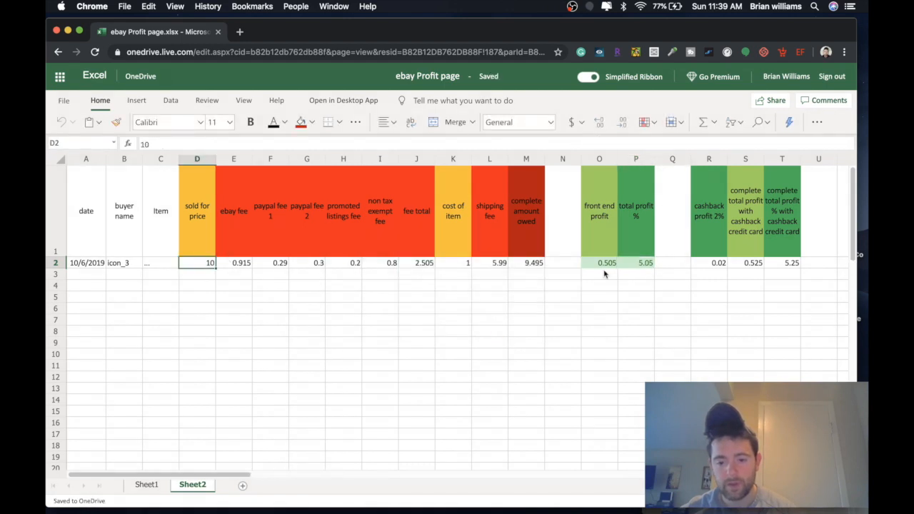
{"action": "double_click", "coordinate": [212, 263]}
{"action": "key", "text": "BackSpace"}
{"action": "key", "text": "BackSpace"}
{"action": "type", "text": "9.75"}
{"action": "left_click", "coordinate": [200, 288]}
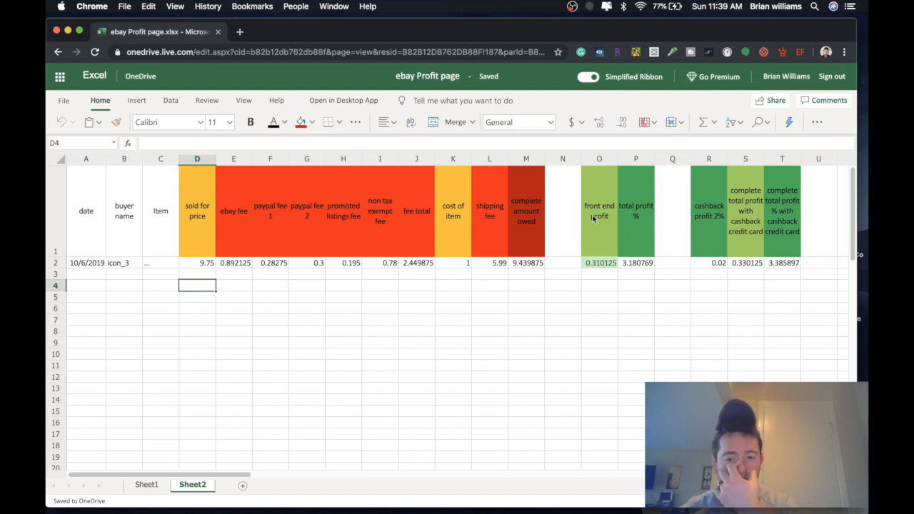
{"action": "left_click", "coordinate": [650, 266]}
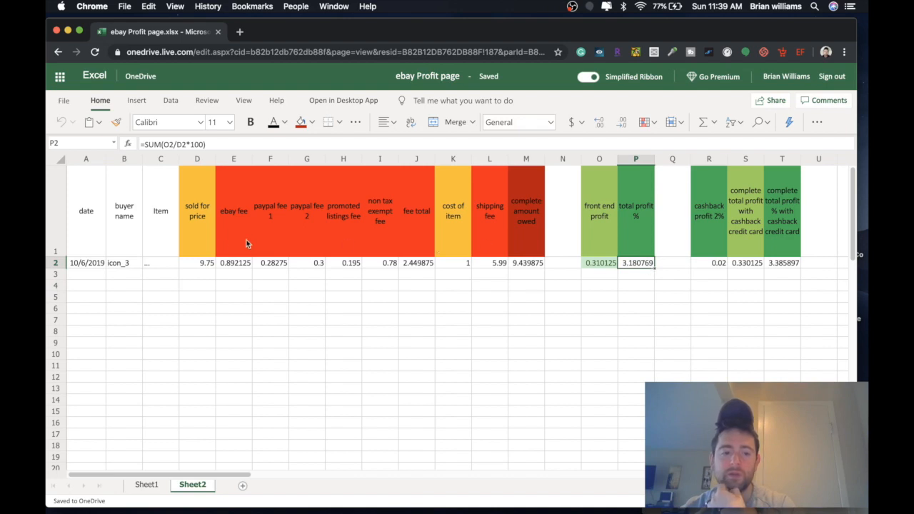
{"action": "left_click", "coordinate": [207, 264]}
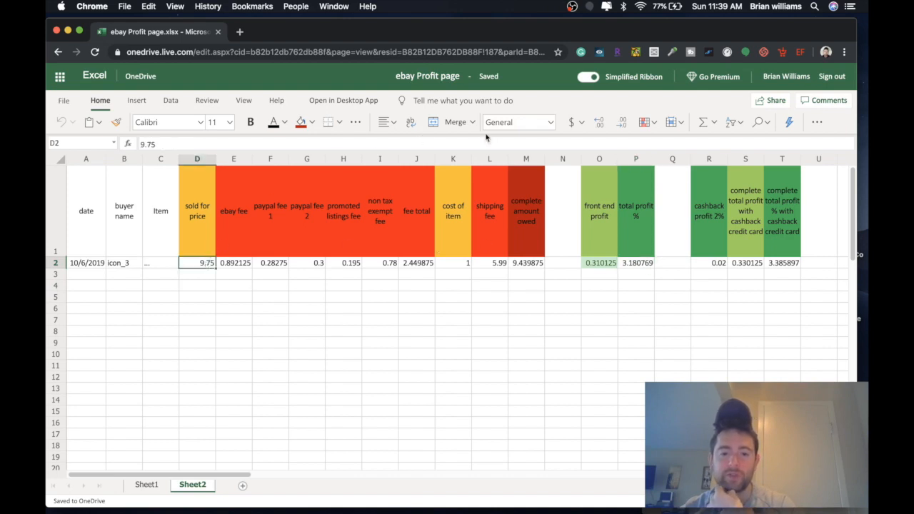
{"action": "left_click", "coordinate": [644, 265]}
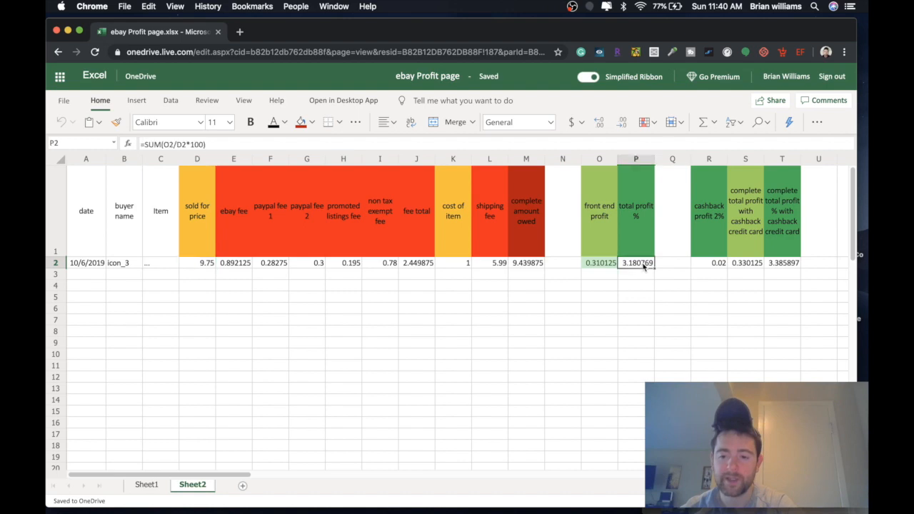
{"action": "left_click", "coordinate": [656, 124]}
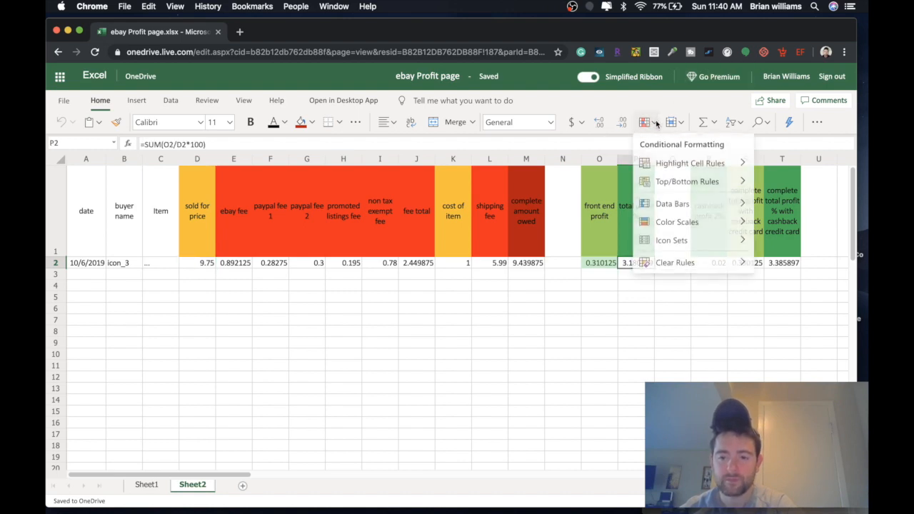
{"action": "mouse_move", "coordinate": [671, 164]}
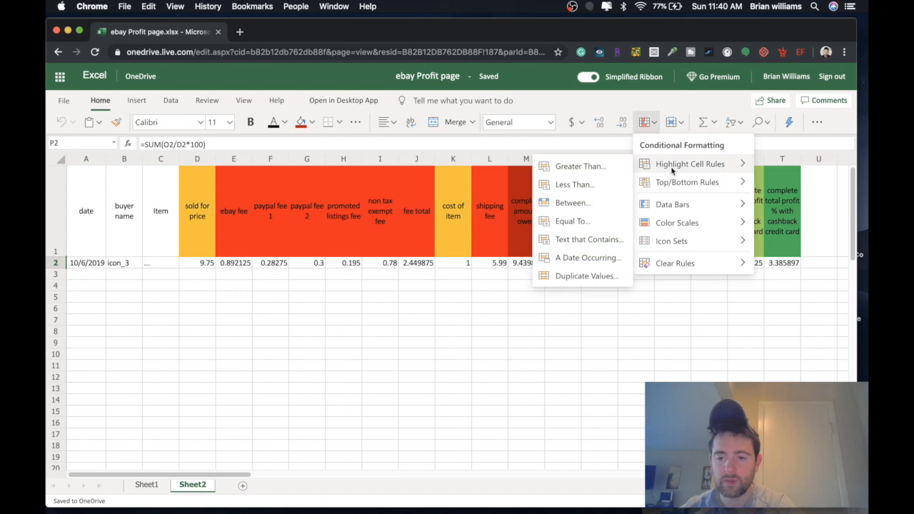
{"action": "left_click", "coordinate": [586, 184]}
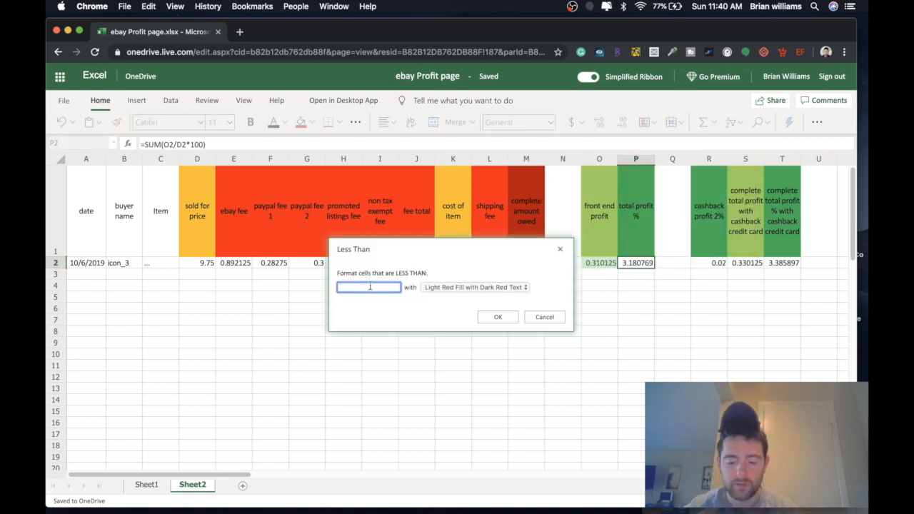
{"action": "type", "text": "0"}
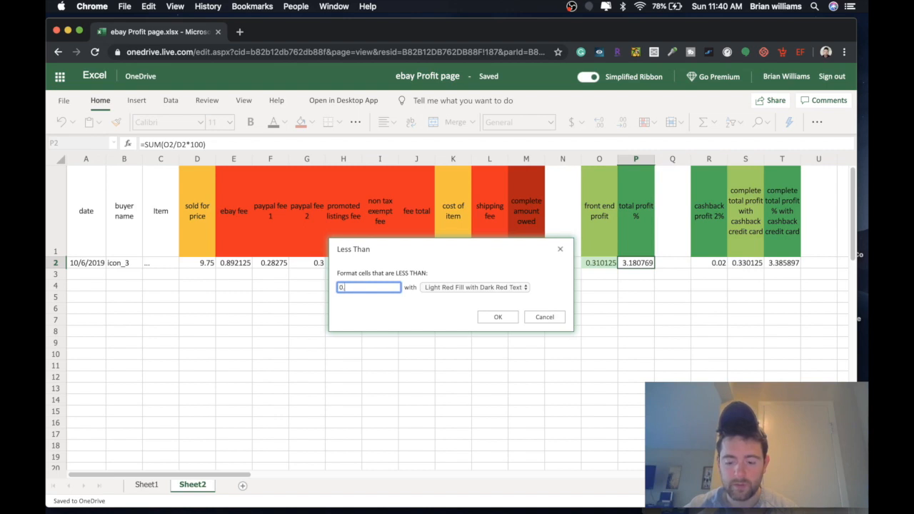
{"action": "type", "text": ".05"}
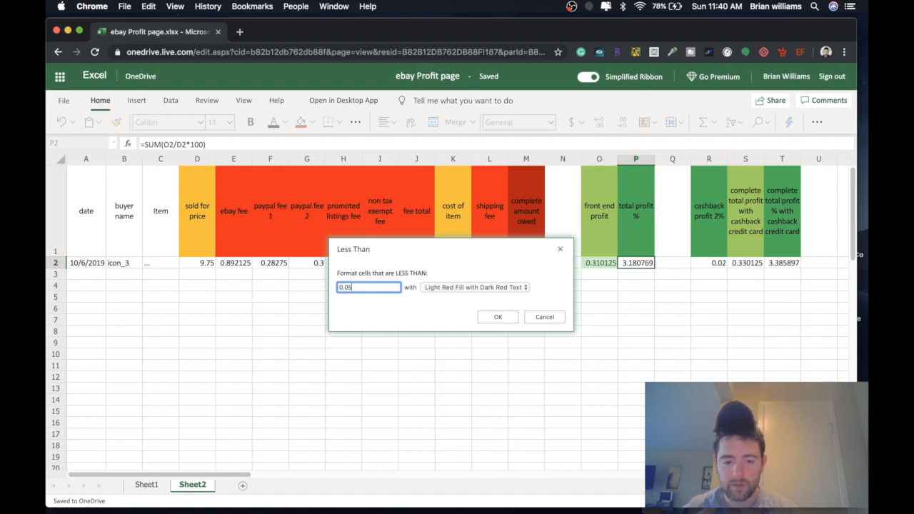
{"action": "left_click", "coordinate": [545, 317]}
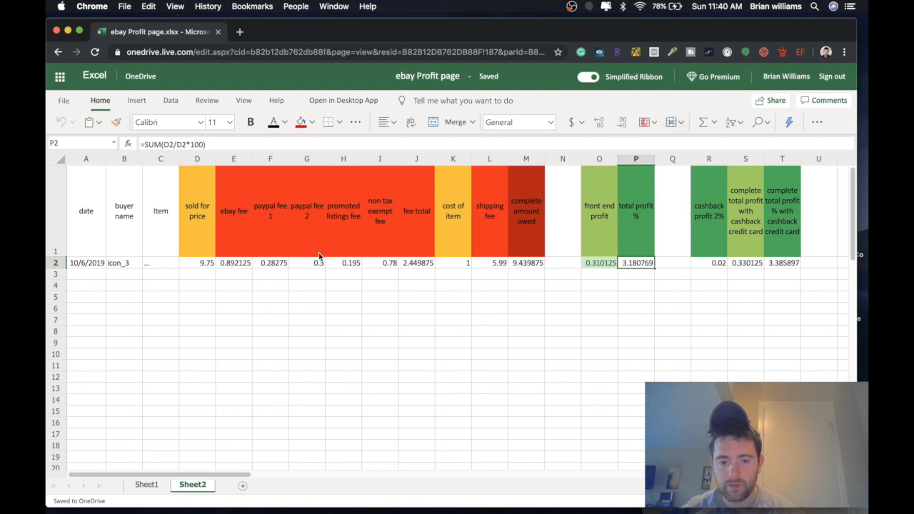
{"action": "left_click", "coordinate": [674, 122]}
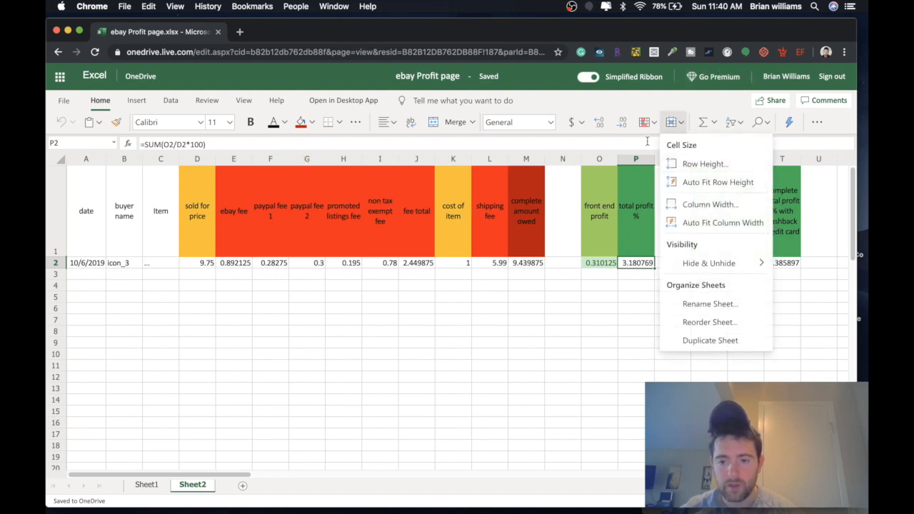
{"action": "key", "text": "F2"}
{"action": "left_click", "coordinate": [623, 319]}
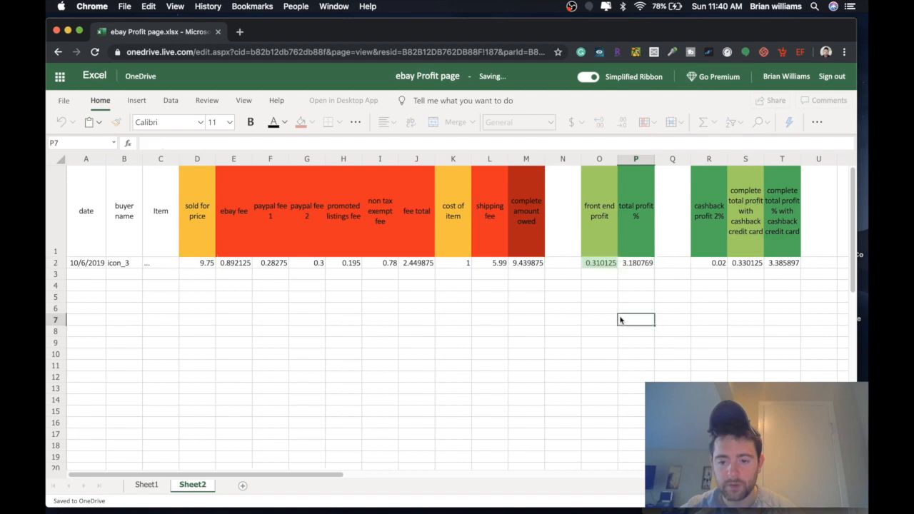
Add a Less Than 5.0 highlight rule with Light Red Fill with Dark Red Text to the total profit % cell P2.
{"action": "left_click", "coordinate": [638, 266]}
{"action": "left_click", "coordinate": [646, 122]}
{"action": "mouse_move", "coordinate": [664, 163]}
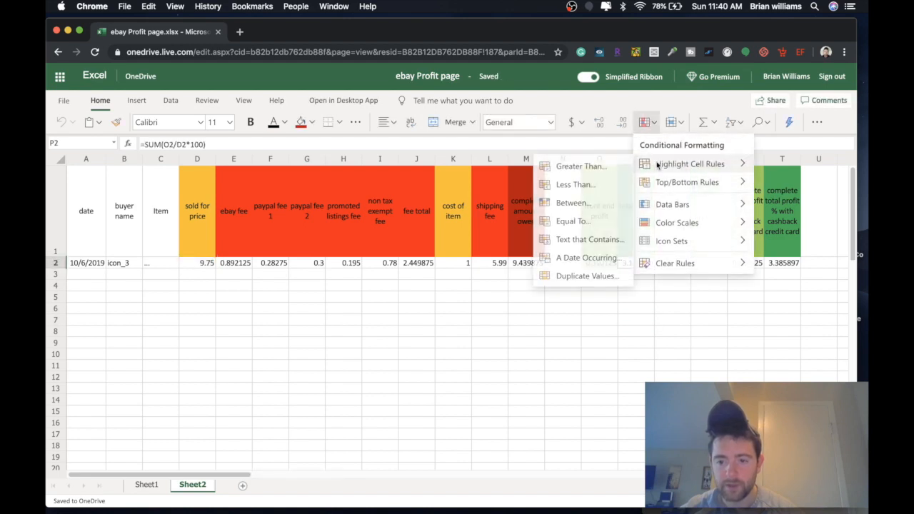
{"action": "left_click", "coordinate": [575, 184]}
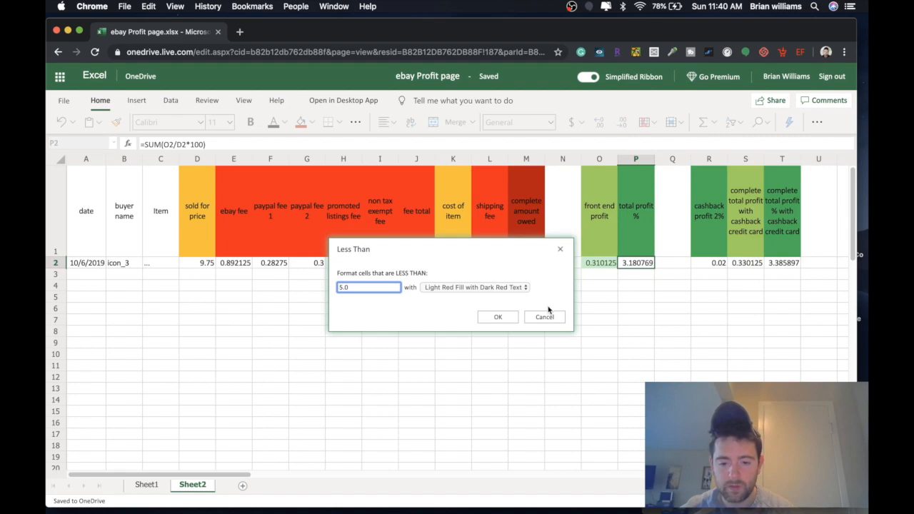
{"action": "left_click", "coordinate": [496, 315]}
{"action": "left_click", "coordinate": [641, 277]}
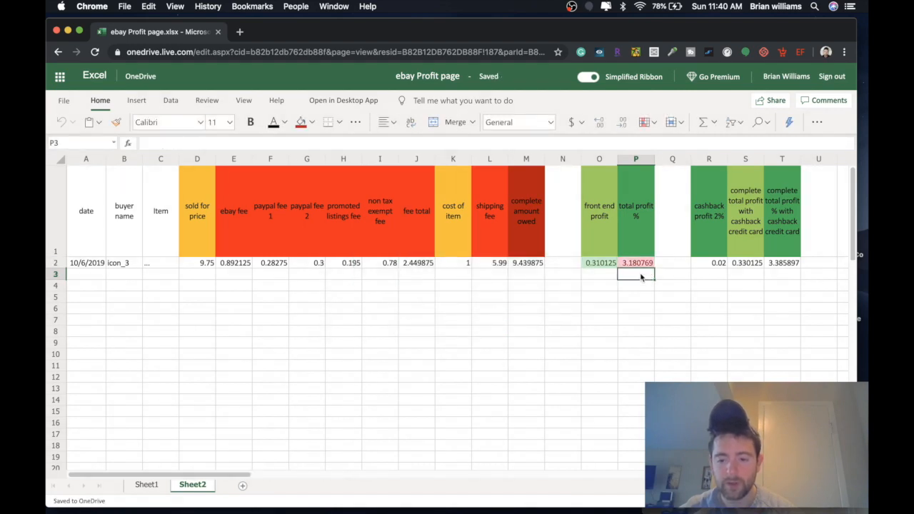
Check the profit percentage formula in N2 on Sheet1, then return to the total profit % cell P2 on Sheet2.
{"action": "left_click", "coordinate": [146, 485]}
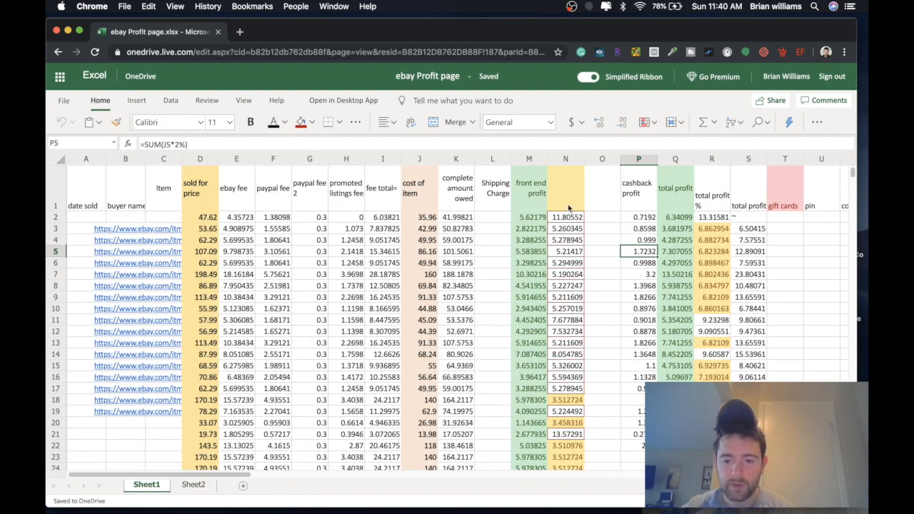
{"action": "left_click", "coordinate": [574, 218]}
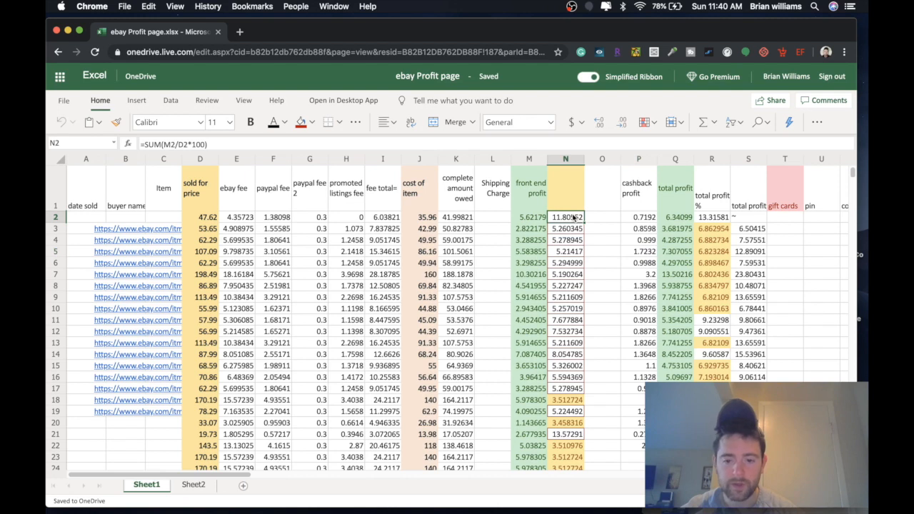
{"action": "double_click", "coordinate": [574, 219]}
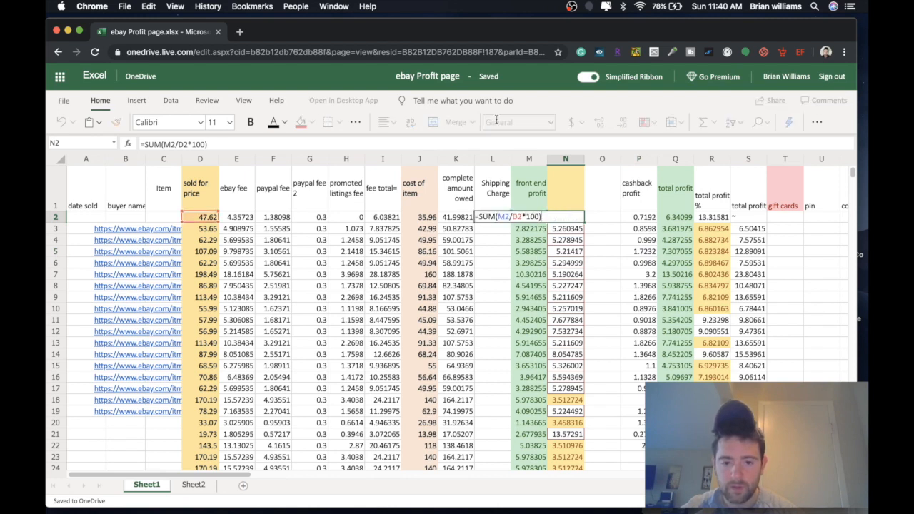
{"action": "key", "text": "Escape"}
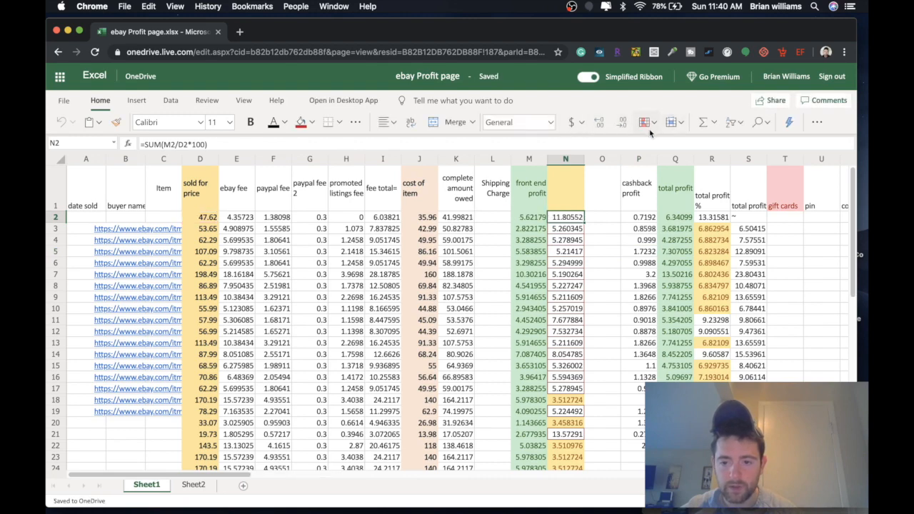
{"action": "left_click", "coordinate": [189, 485]}
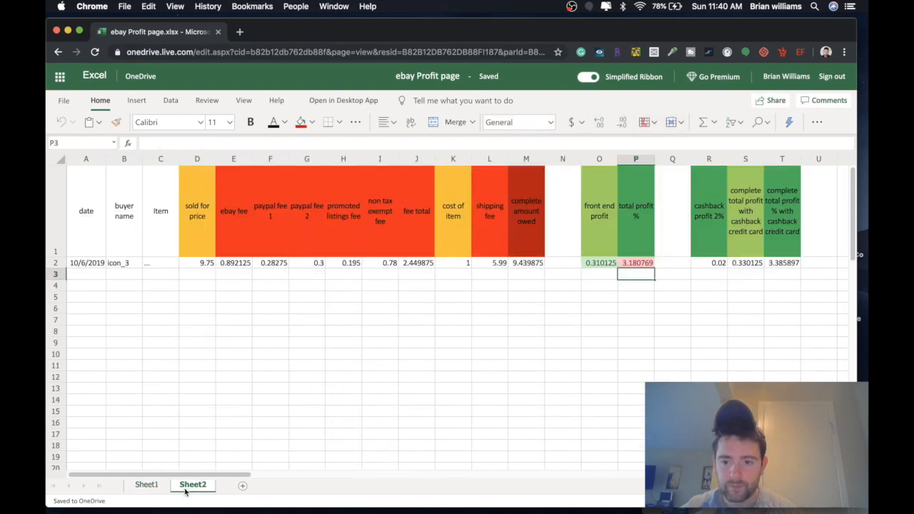
{"action": "left_click", "coordinate": [631, 264]}
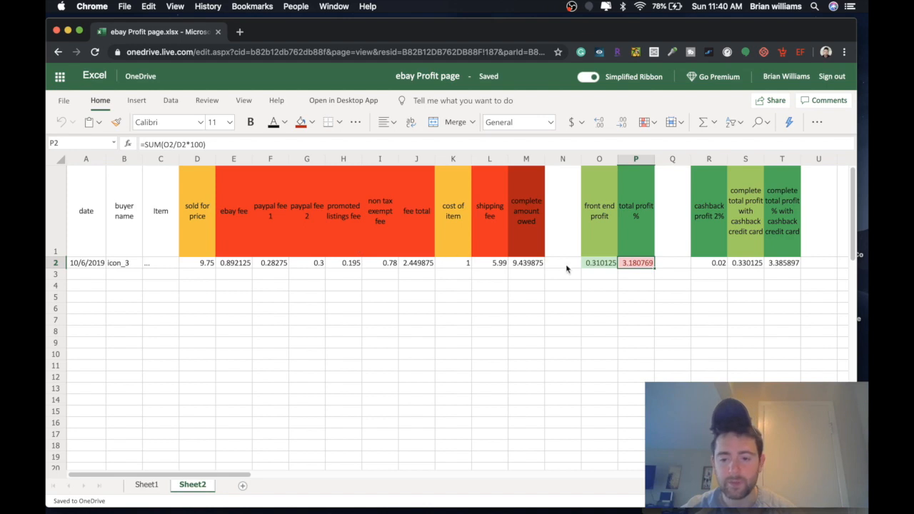
Add a Greater Than 0 highlight rule with Green Fill with Dark Green Text to the cashback profit cell R2.
{"action": "left_click", "coordinate": [719, 264]}
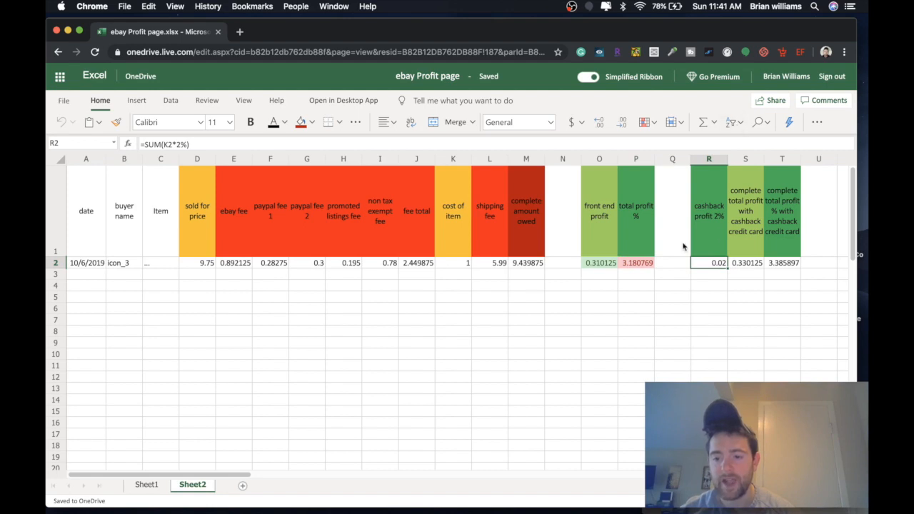
{"action": "left_click", "coordinate": [717, 123]}
{"action": "left_click", "coordinate": [717, 122]}
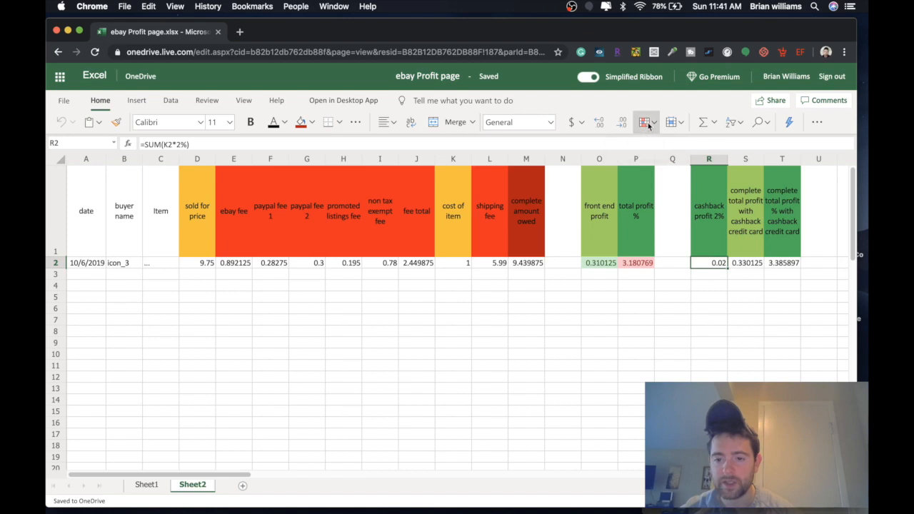
{"action": "left_click", "coordinate": [647, 122]}
{"action": "mouse_move", "coordinate": [663, 164]}
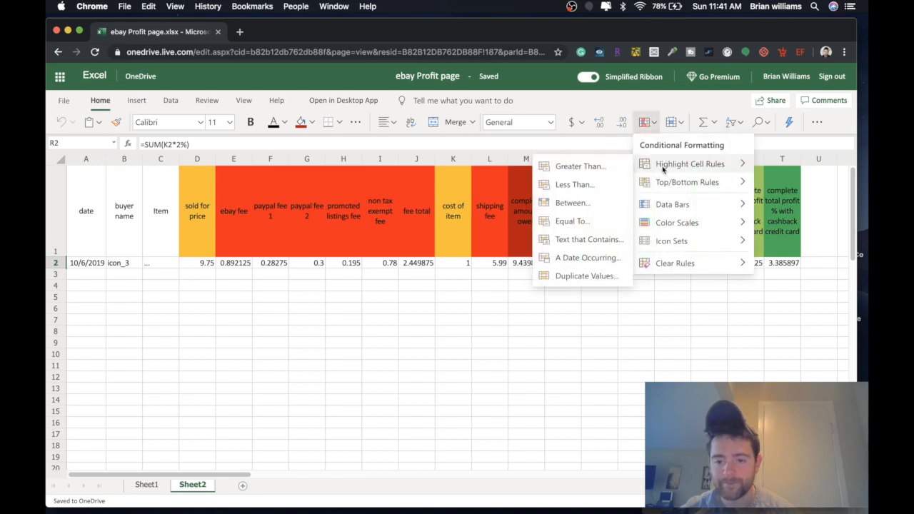
{"action": "left_click", "coordinate": [589, 167]}
{"action": "left_click", "coordinate": [477, 287]}
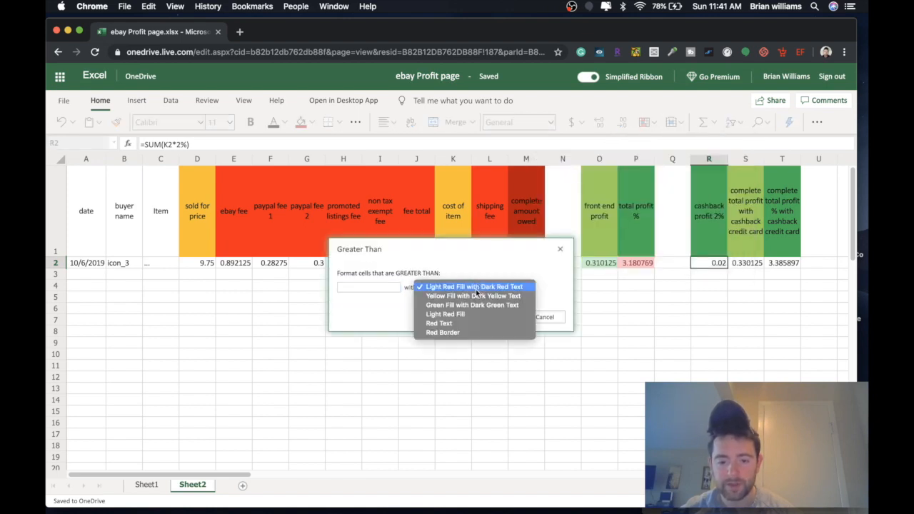
{"action": "left_click", "coordinate": [467, 304]}
{"action": "left_click", "coordinate": [383, 289]}
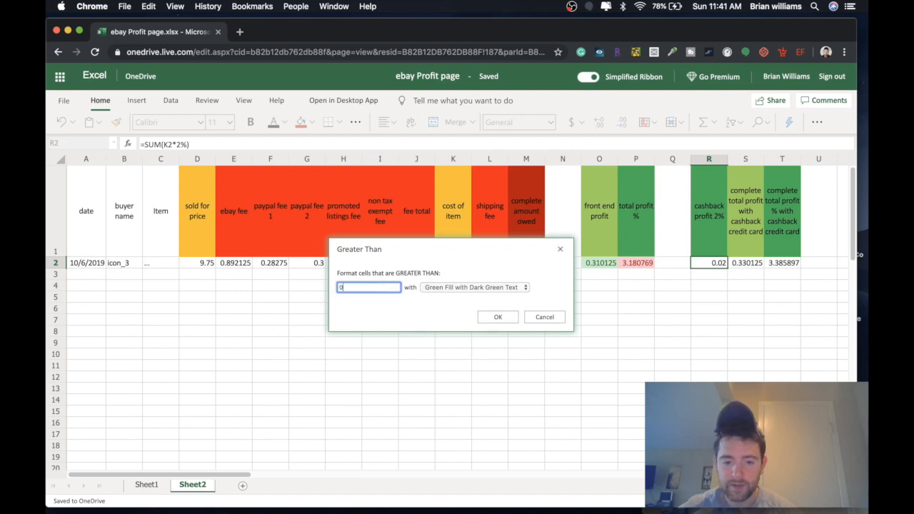
{"action": "left_click", "coordinate": [498, 317]}
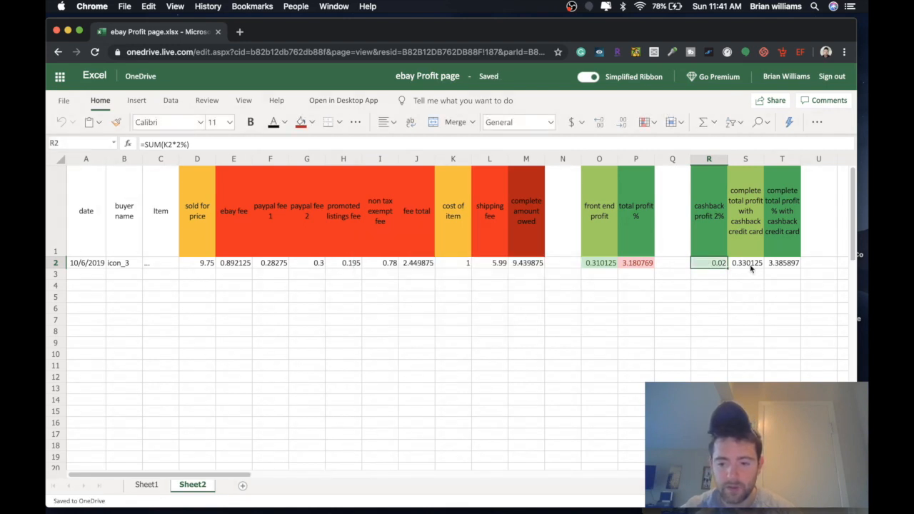
Add a Less Than highlight rule with Light Red Fill with Dark Red Text to the cashback profit cell R2.
{"action": "left_click", "coordinate": [649, 123]}
{"action": "mouse_move", "coordinate": [686, 164]}
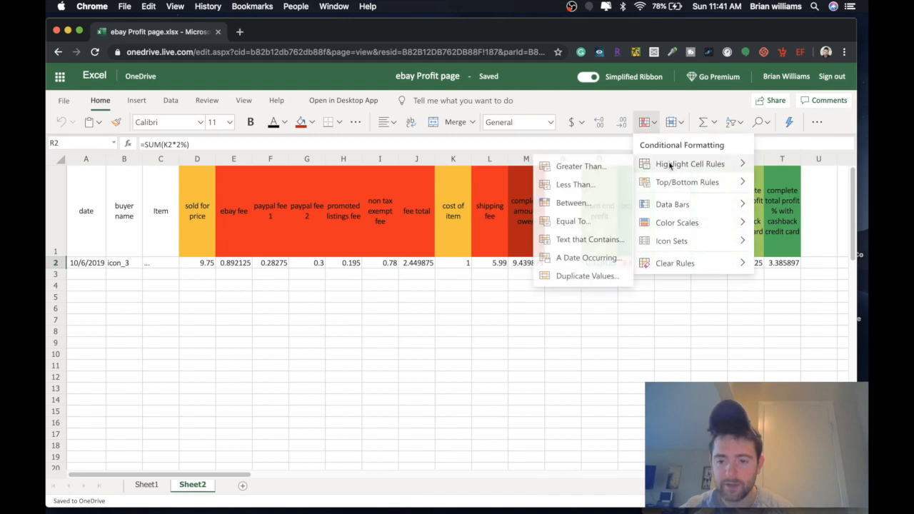
{"action": "left_click", "coordinate": [576, 185]}
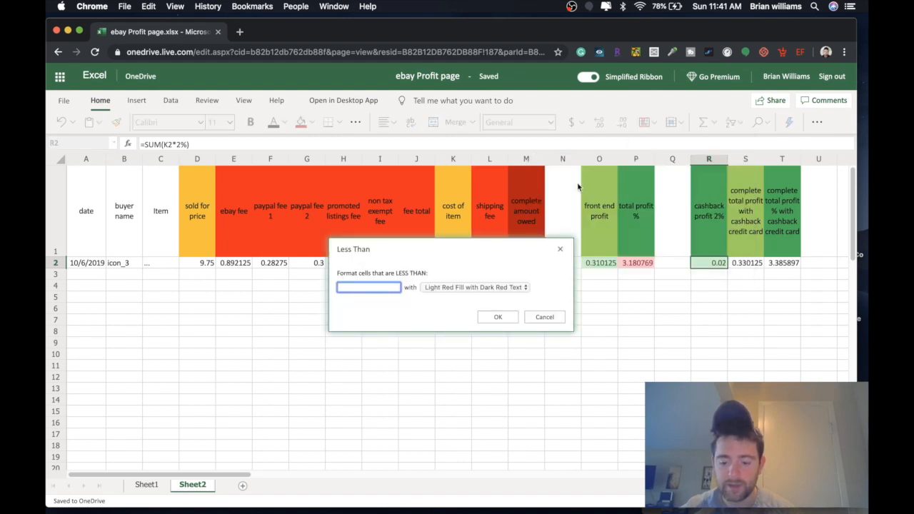
{"action": "left_click", "coordinate": [509, 318]}
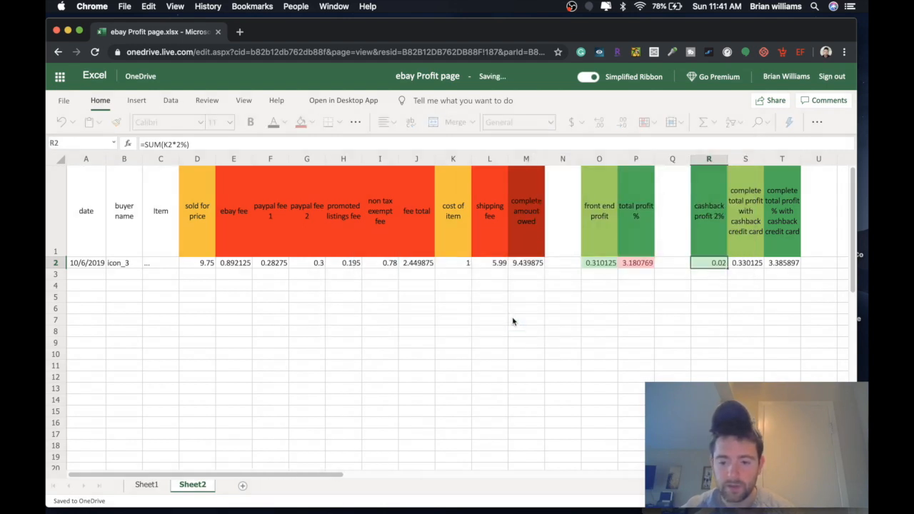
Add a Greater Than 0 highlight rule with Green Fill with Dark Green Text to the complete total profit cell S2.
{"action": "left_click", "coordinate": [754, 266]}
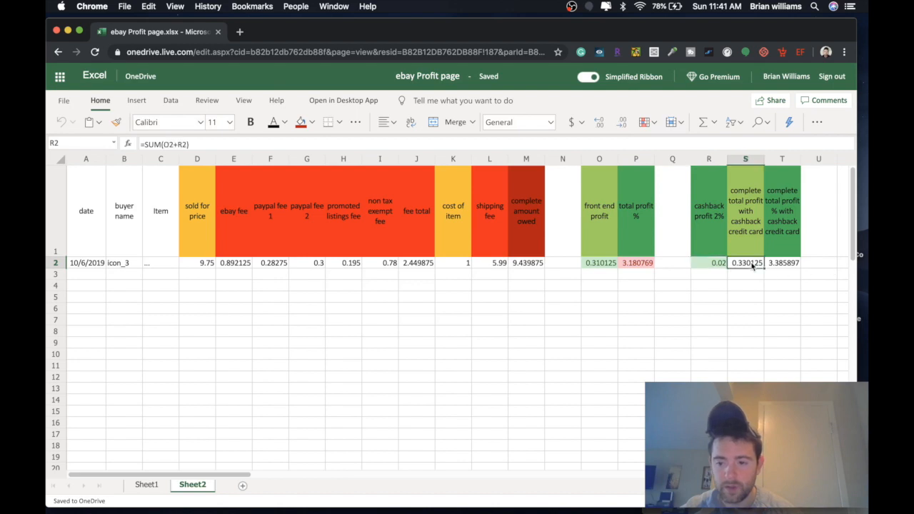
{"action": "left_click", "coordinate": [715, 124]}
{"action": "left_click", "coordinate": [652, 123]}
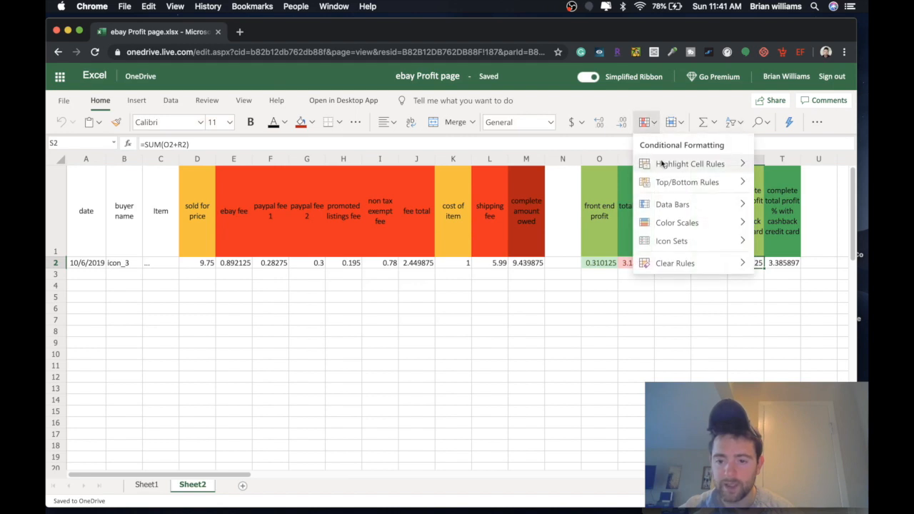
{"action": "mouse_move", "coordinate": [663, 164]}
{"action": "left_click", "coordinate": [580, 165]}
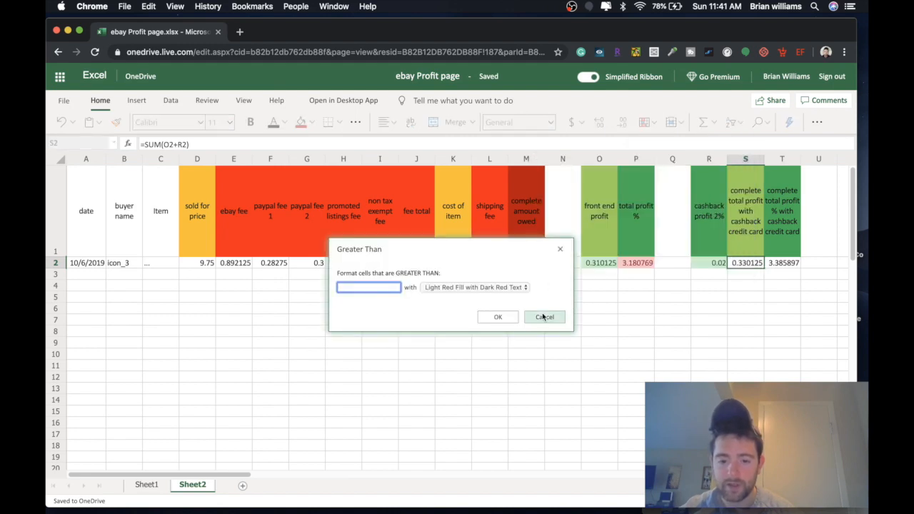
{"action": "left_click", "coordinate": [526, 287]}
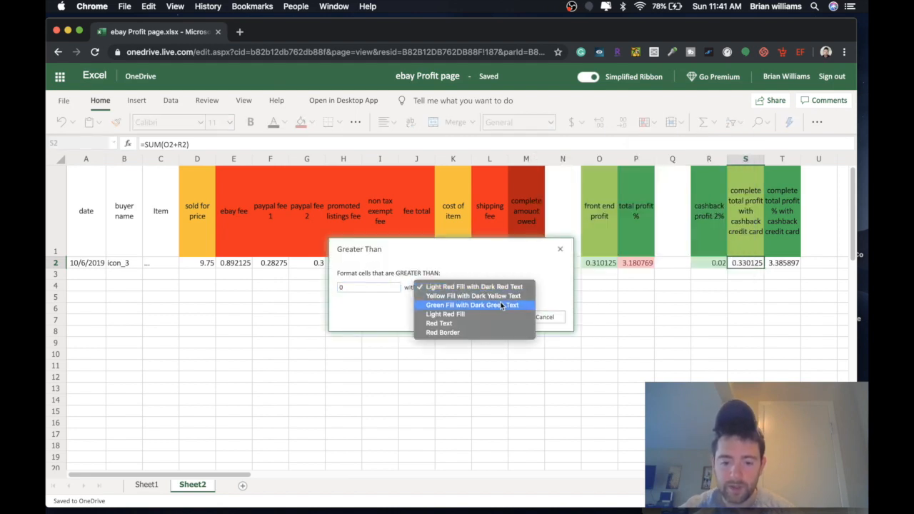
{"action": "left_click", "coordinate": [498, 306]}
{"action": "left_click", "coordinate": [501, 317]}
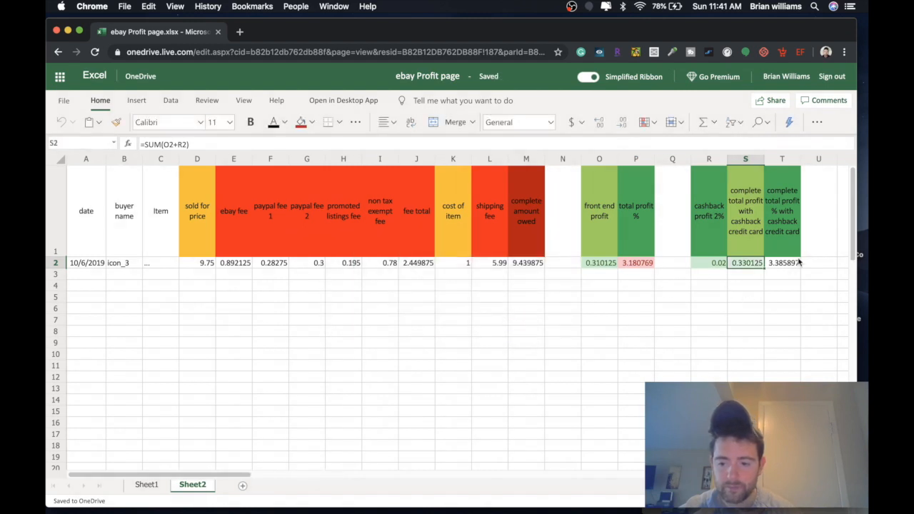
Add a Less Than 0 highlight rule with Light Red Fill with Dark Red Text to the complete total profit cell S2.
{"action": "left_click", "coordinate": [654, 123]}
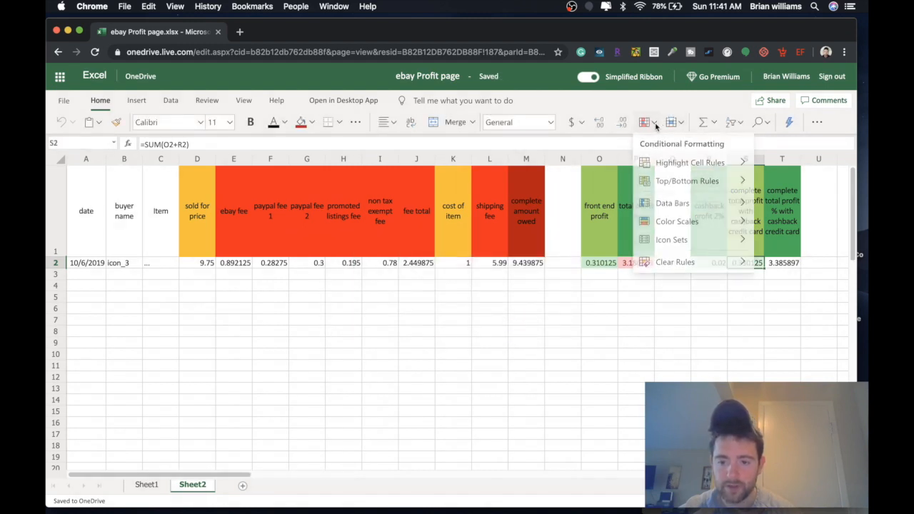
{"action": "mouse_move", "coordinate": [664, 165]}
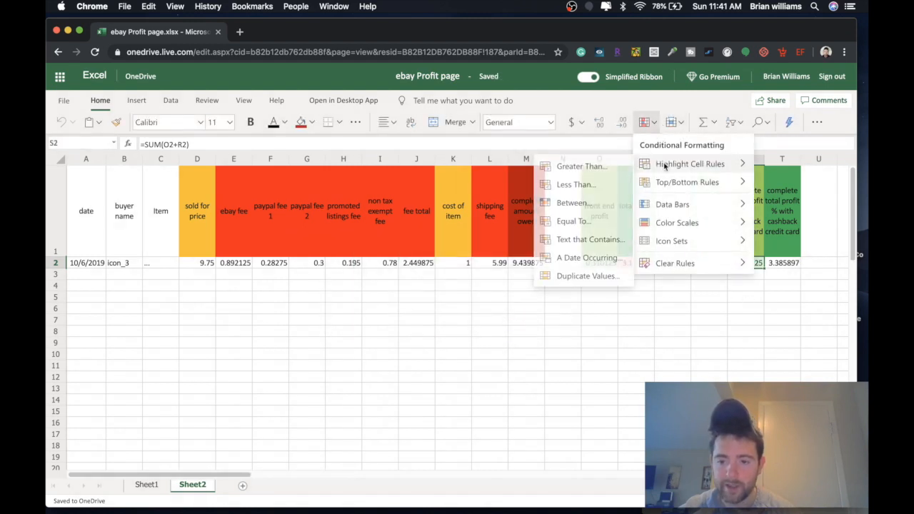
{"action": "left_click", "coordinate": [567, 187]}
{"action": "type", "text": "0"}
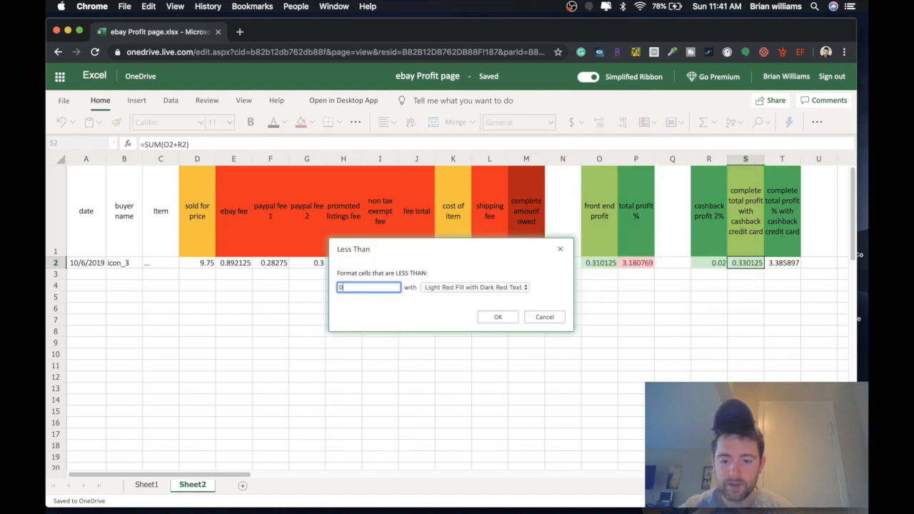
{"action": "left_click", "coordinate": [498, 317]}
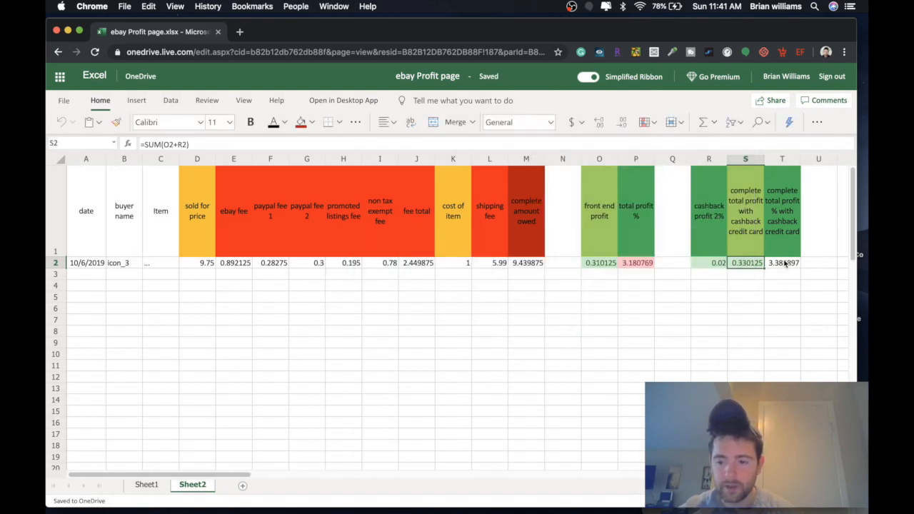
Set the sold for price in D2 to 10.
{"action": "left_click", "coordinate": [786, 265]}
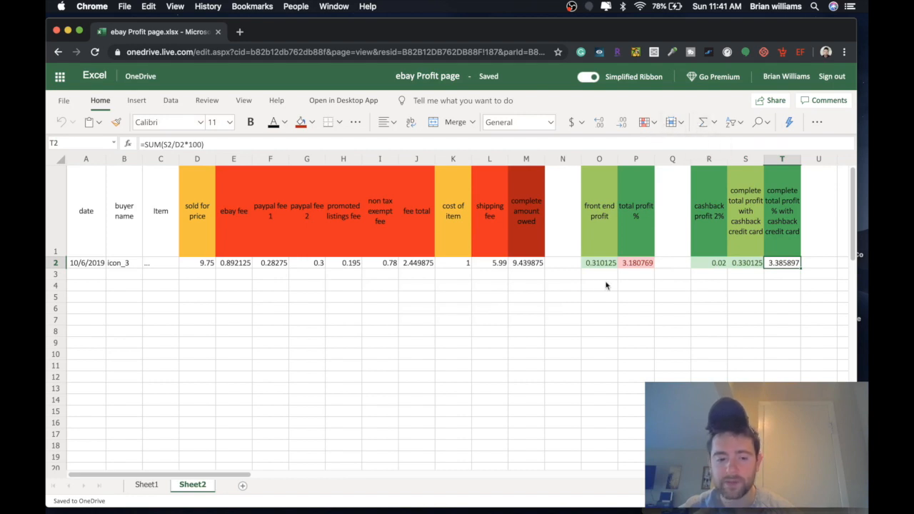
{"action": "double_click", "coordinate": [205, 264]}
{"action": "left_click_drag", "start_coordinate": [198, 263], "coordinate": [241, 264]}
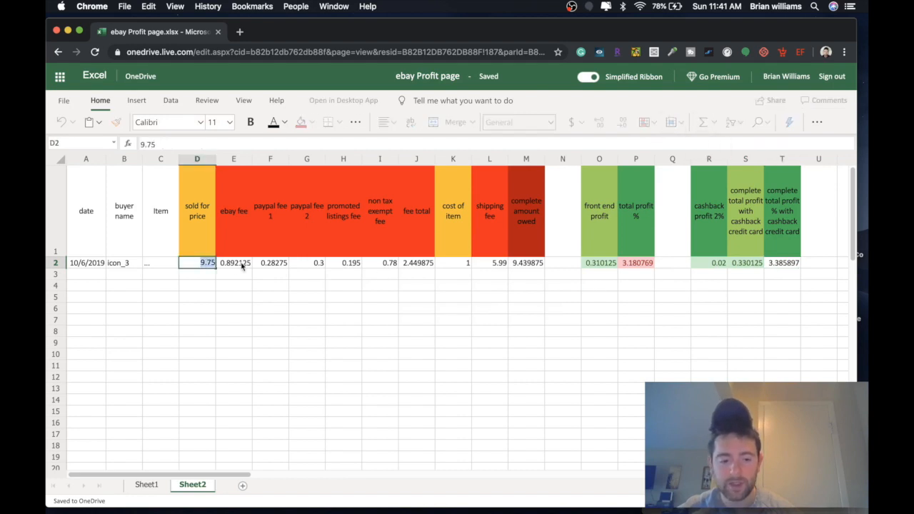
{"action": "type", "text": "10"}
{"action": "key", "text": "Return"}
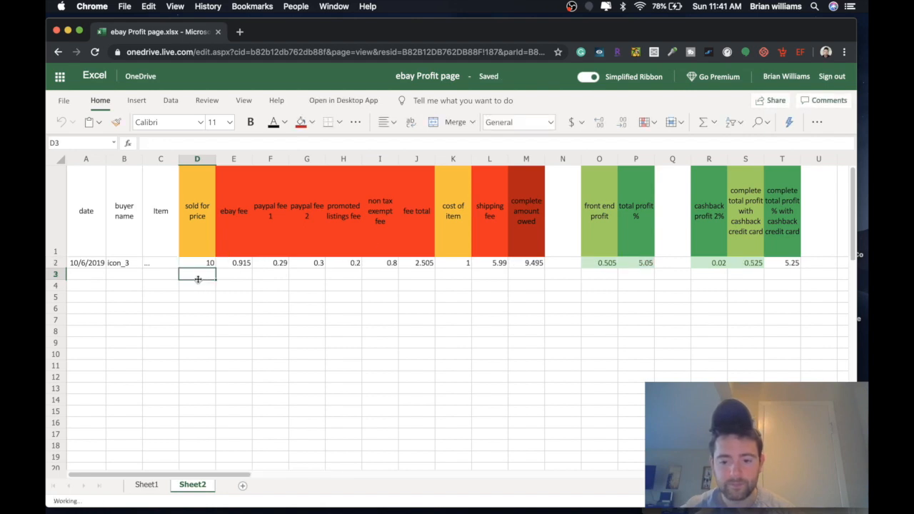
Add a Greater Than 5 highlight rule with Green Fill with Dark Green Text to the complete total profit % cell T2.
{"action": "left_click", "coordinate": [788, 263]}
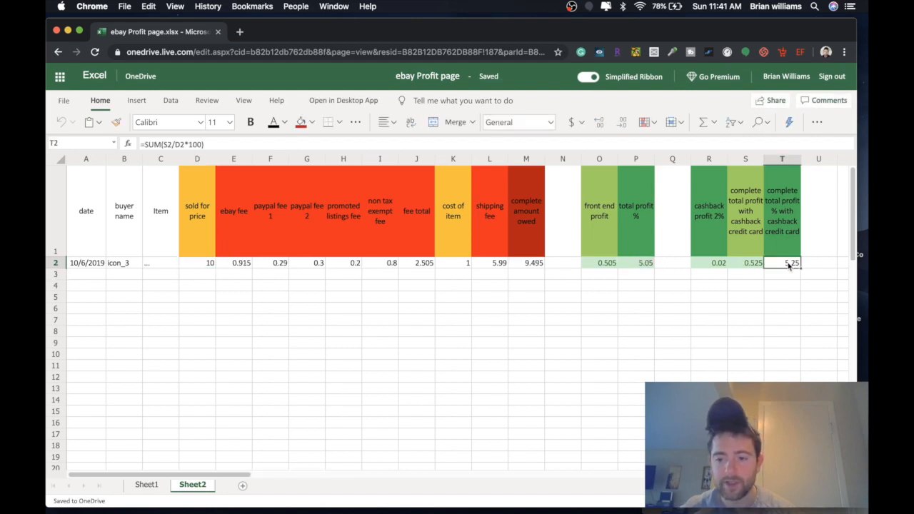
{"action": "left_click", "coordinate": [713, 123]}
{"action": "left_click", "coordinate": [712, 123]}
{"action": "left_click", "coordinate": [679, 123]}
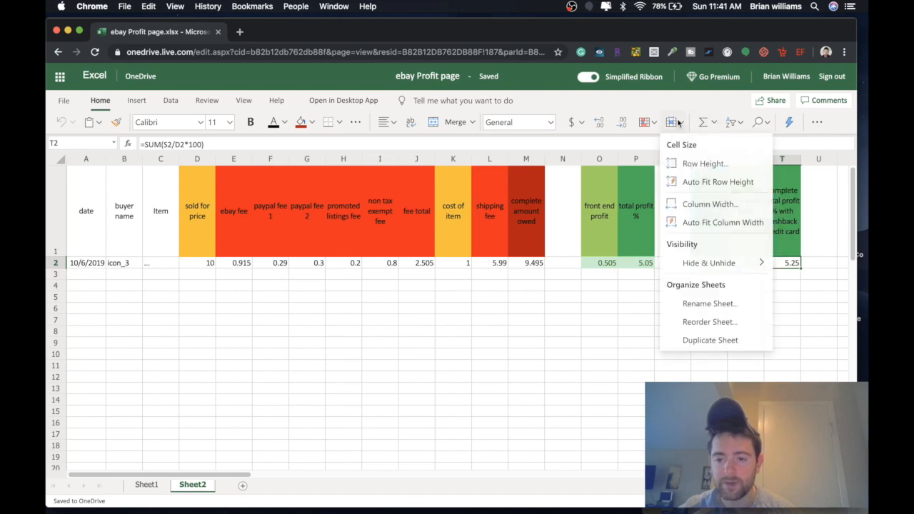
{"action": "left_click", "coordinate": [651, 124]}
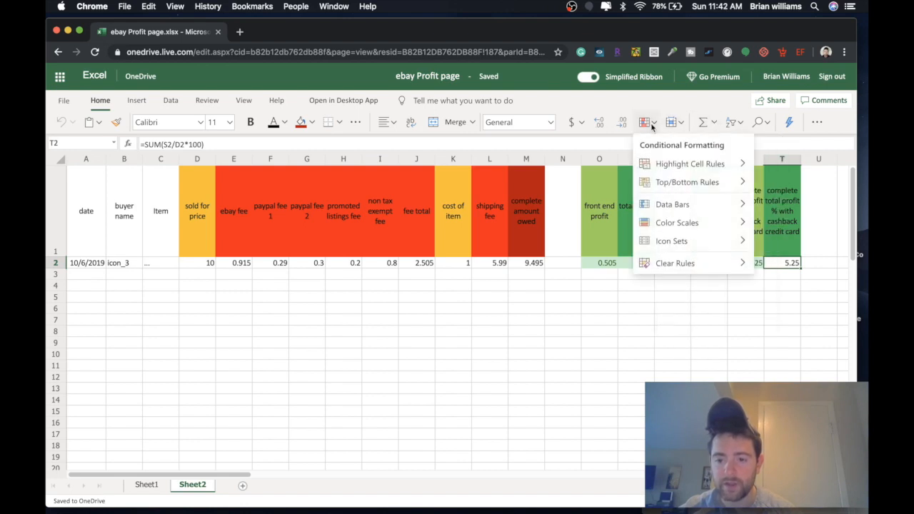
{"action": "mouse_move", "coordinate": [664, 163]}
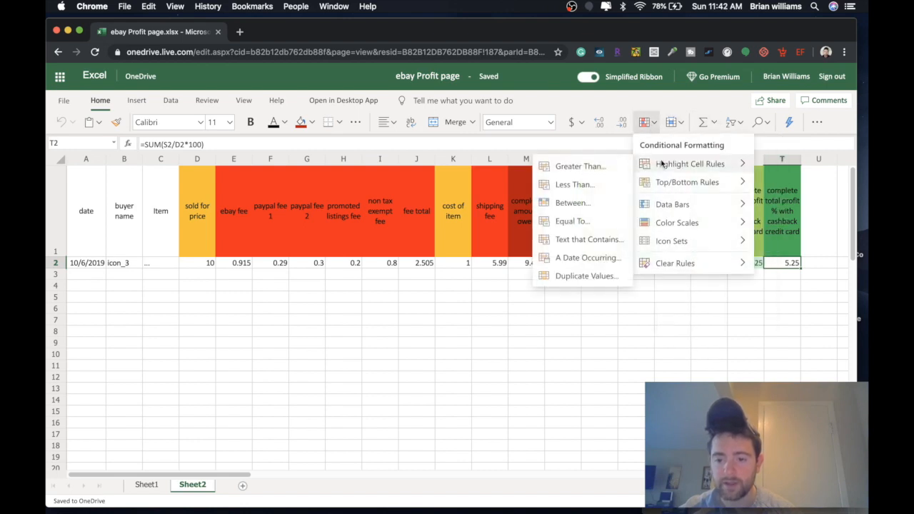
{"action": "left_click", "coordinate": [609, 171]}
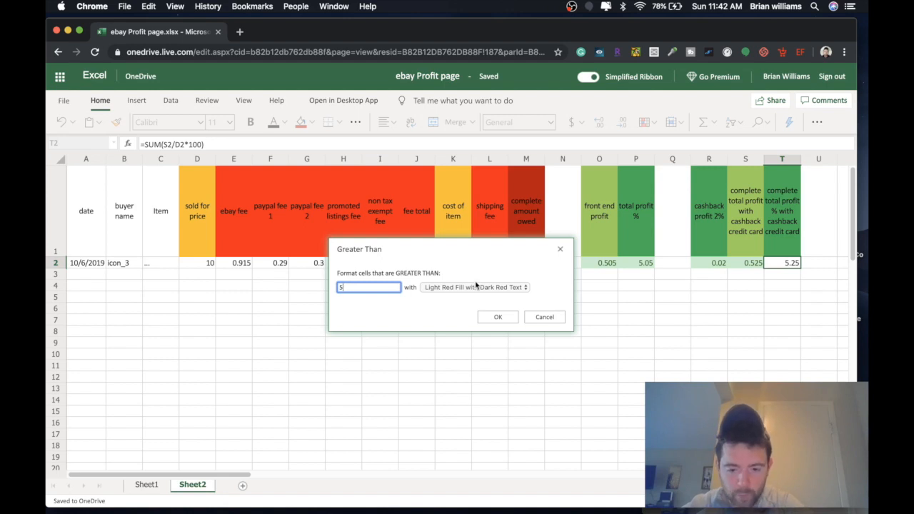
{"action": "left_click", "coordinate": [473, 286]}
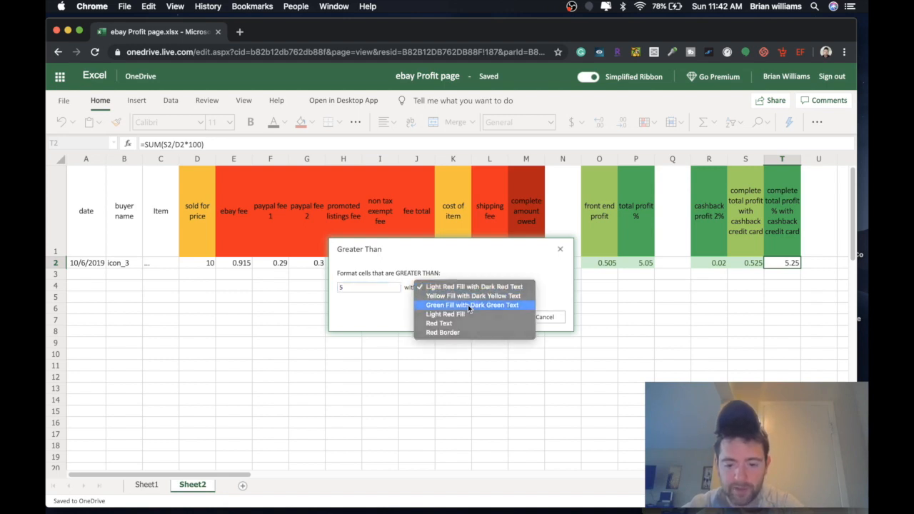
{"action": "left_click", "coordinate": [468, 305]}
{"action": "left_click", "coordinate": [491, 317]}
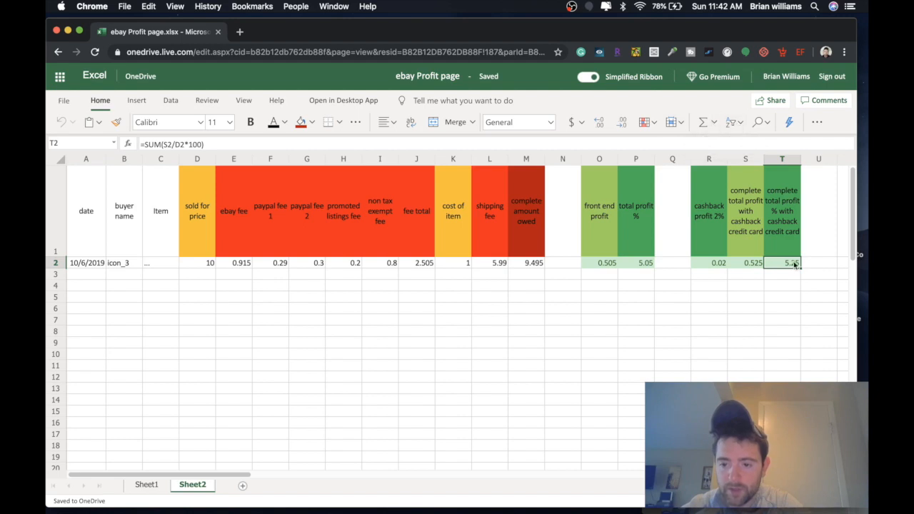
Add a Greater Than 5% highlight rule with Light Red Fill with Dark Red Text to the complete total profit % cell T2.
{"action": "left_click", "coordinate": [647, 122]}
{"action": "mouse_move", "coordinate": [663, 166]}
{"action": "left_click", "coordinate": [603, 171]}
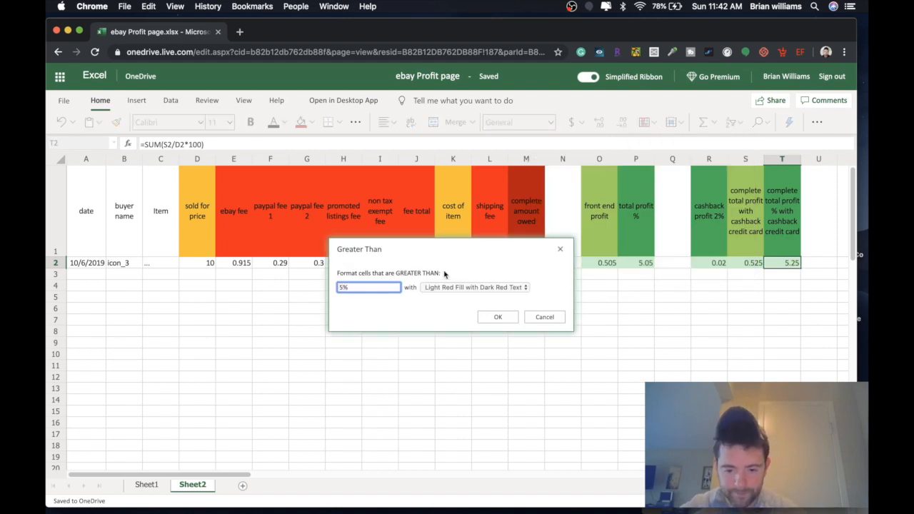
{"action": "left_click", "coordinate": [463, 287]}
{"action": "left_click", "coordinate": [464, 288]}
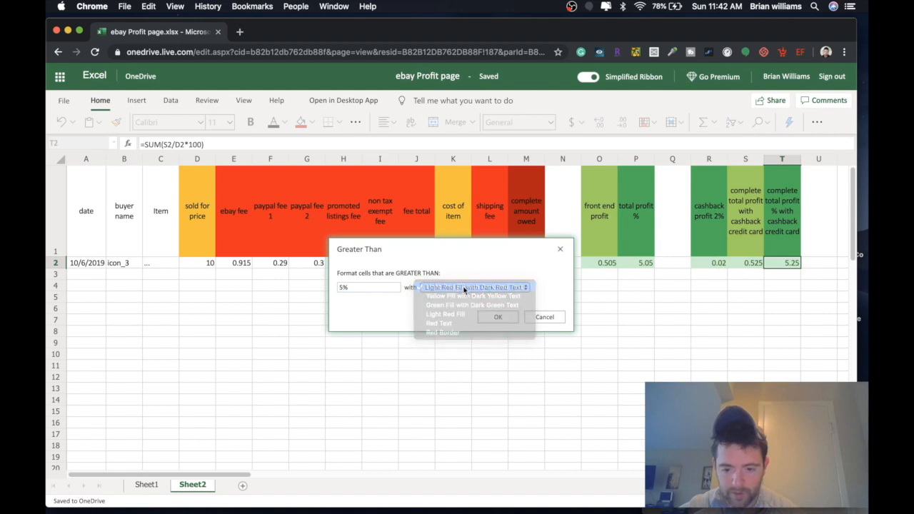
{"action": "left_click", "coordinate": [498, 317]}
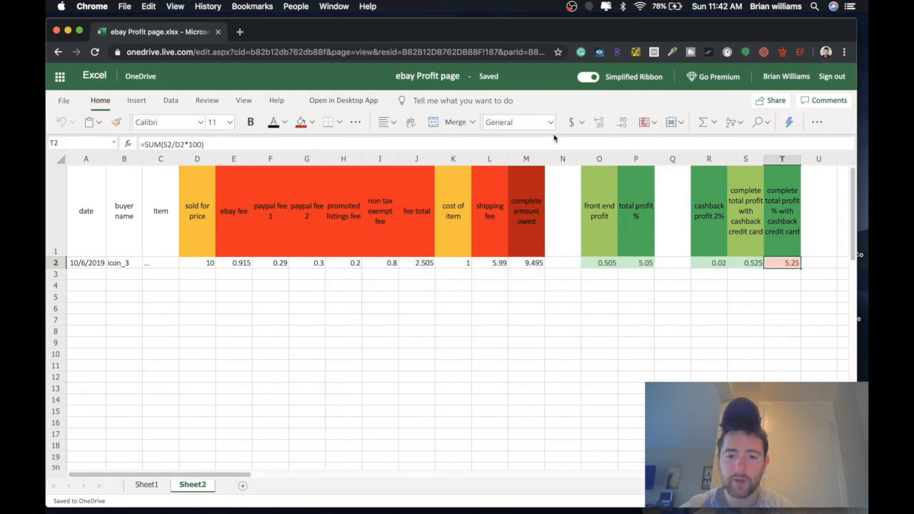
Override the red highlight on T2 with another Greater Than 5 rule using Green Fill with Dark Green Text.
{"action": "left_click", "coordinate": [646, 122]}
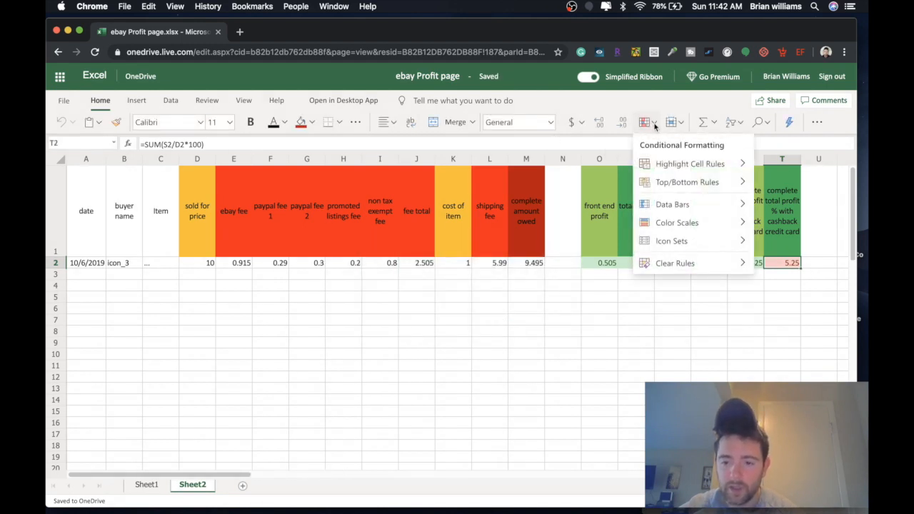
{"action": "mouse_move", "coordinate": [638, 167]}
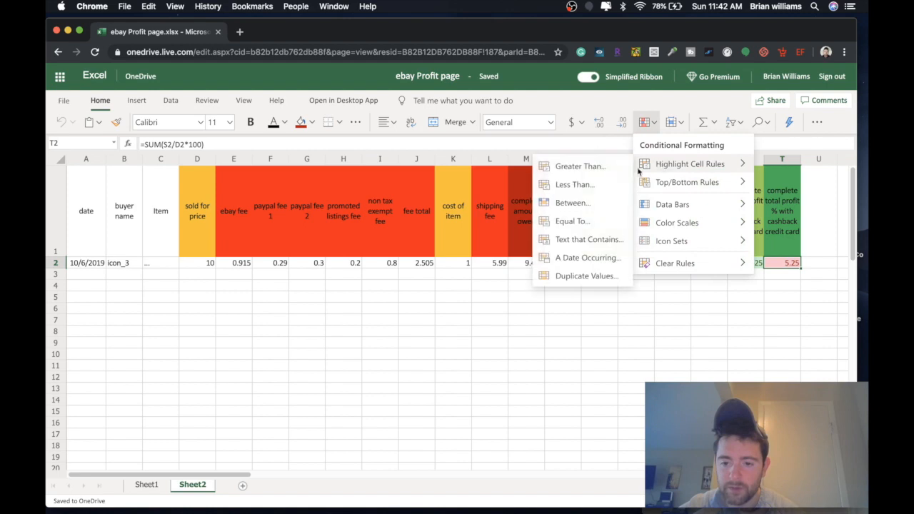
{"action": "left_click", "coordinate": [582, 166]}
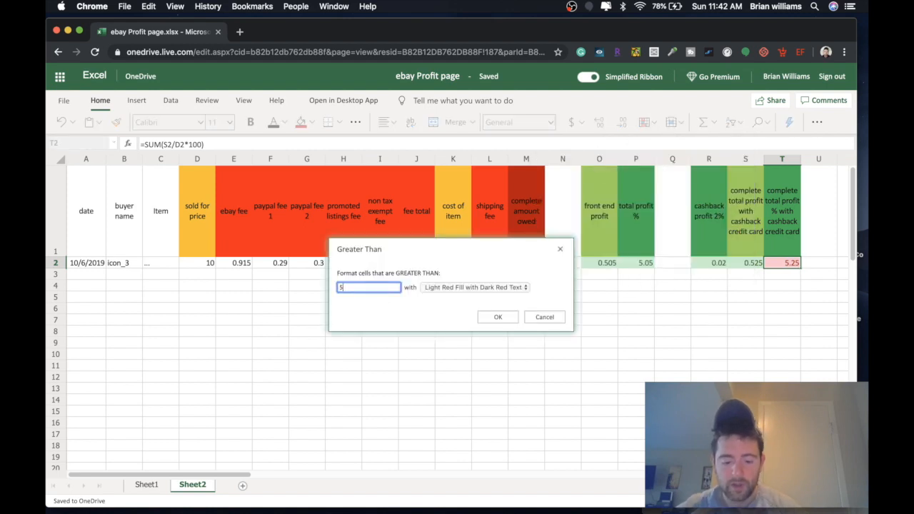
{"action": "left_click", "coordinate": [463, 287]}
{"action": "left_click", "coordinate": [474, 304]}
{"action": "left_click", "coordinate": [498, 317]}
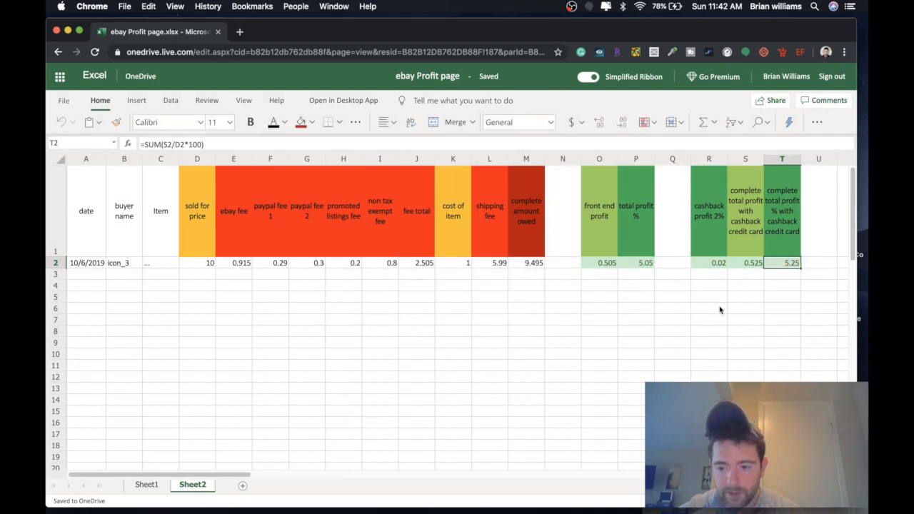
Add a Less Than 5% highlight rule with Light Red Fill with Dark Red Text to the complete total profit % cell T2.
{"action": "left_click", "coordinate": [656, 123]}
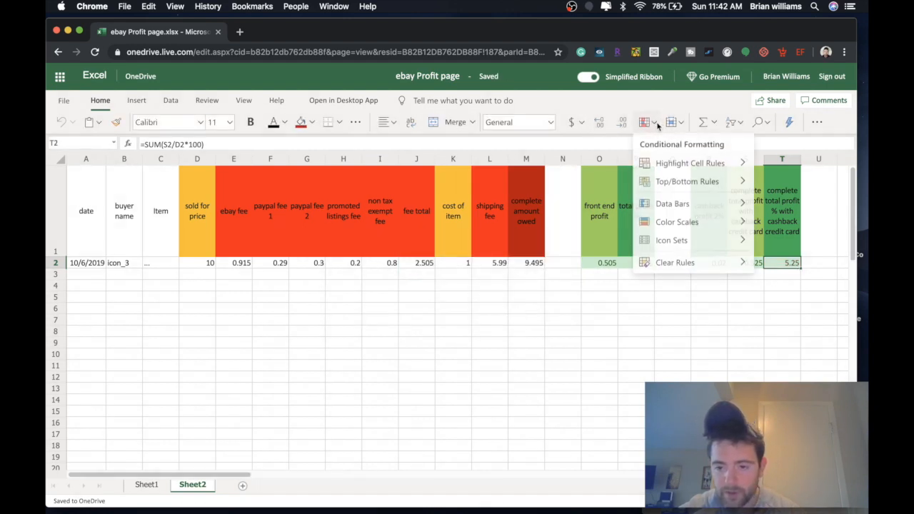
{"action": "mouse_move", "coordinate": [660, 164]}
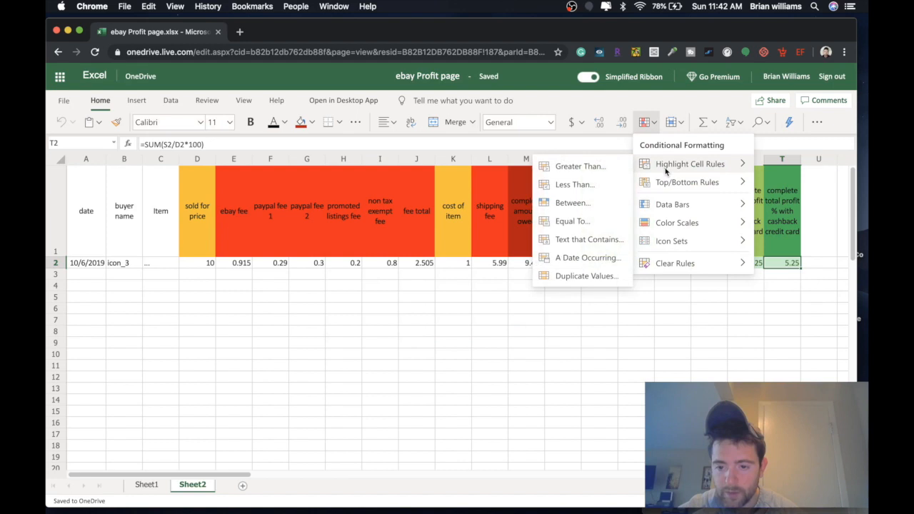
{"action": "left_click", "coordinate": [597, 183]}
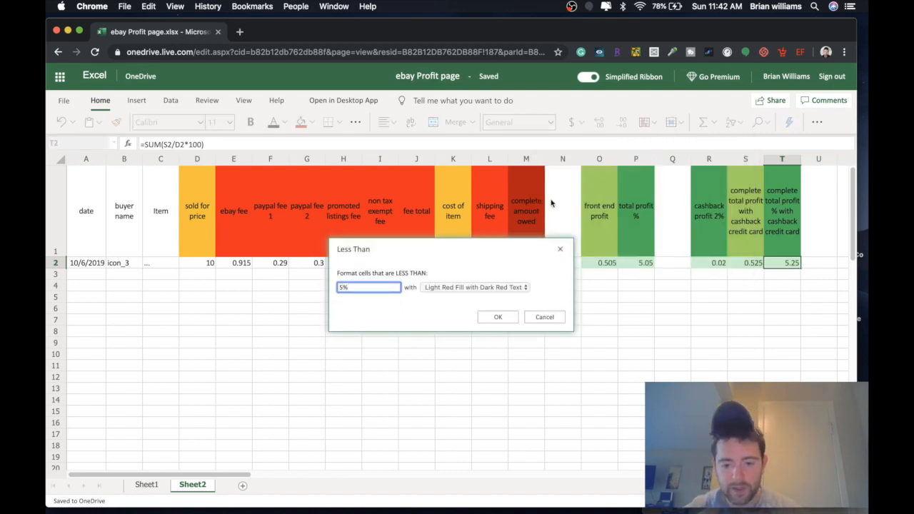
{"action": "left_click", "coordinate": [498, 319]}
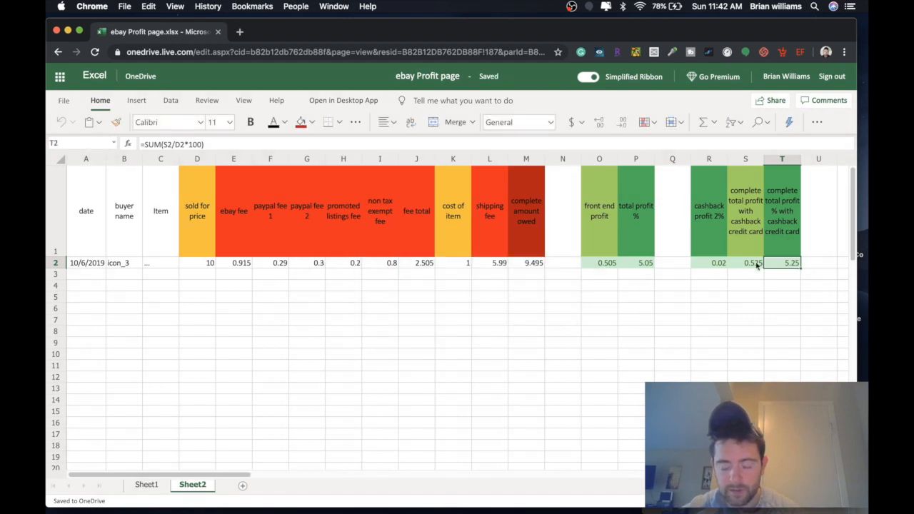
Set the sold for price in D2 to 9.75 to test the highlight rules on the profit cells.
{"action": "left_click", "coordinate": [196, 264]}
{"action": "double_click", "coordinate": [210, 262]}
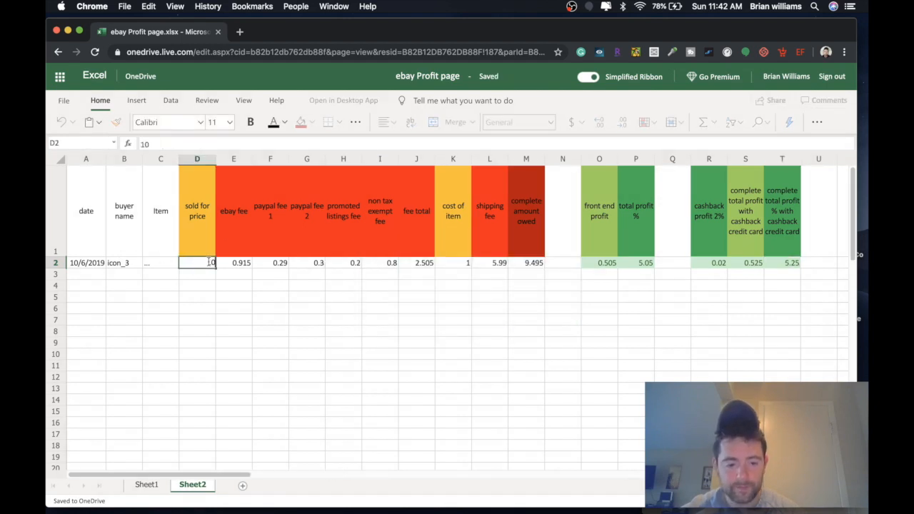
{"action": "key", "text": "BackSpace"}
{"action": "key", "text": "BackSpace"}
{"action": "type", "text": "9.75"}
{"action": "left_click", "coordinate": [197, 275]}
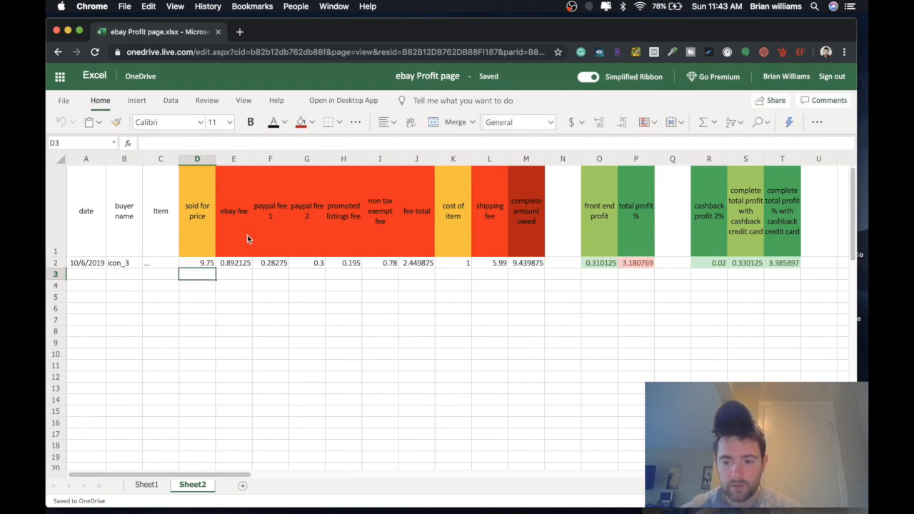
Add a Less Than 5.0 highlight rule with Light Red Fill with Dark Red Text to the complete total profit % cell T2.
{"action": "left_click", "coordinate": [794, 263]}
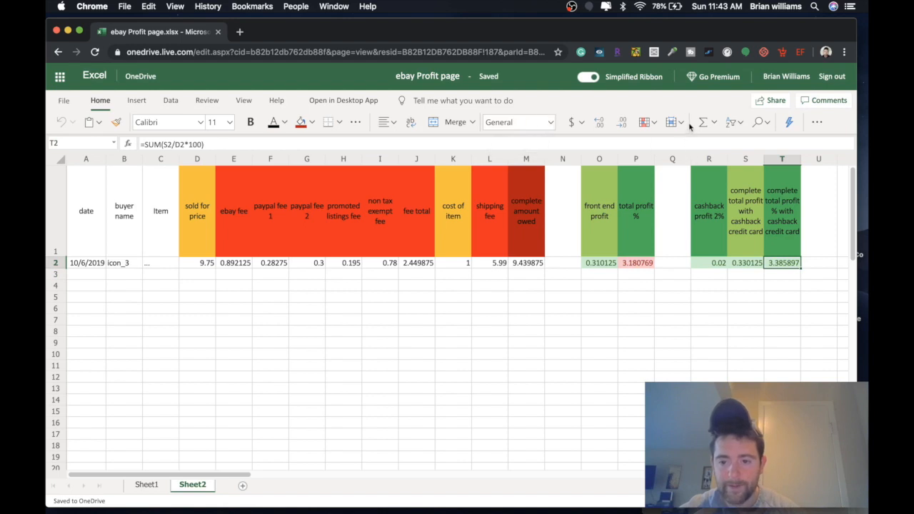
{"action": "left_click", "coordinate": [645, 122]}
{"action": "mouse_move", "coordinate": [650, 165]}
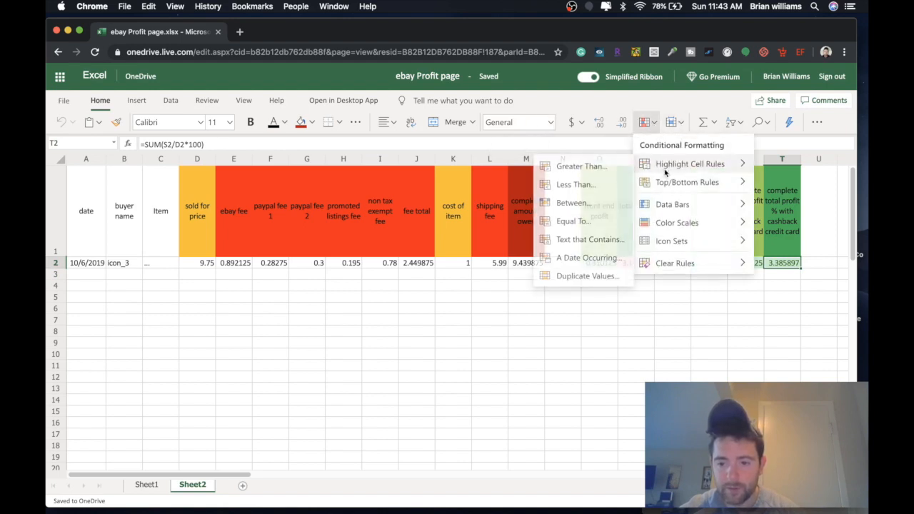
{"action": "left_click", "coordinate": [581, 184]}
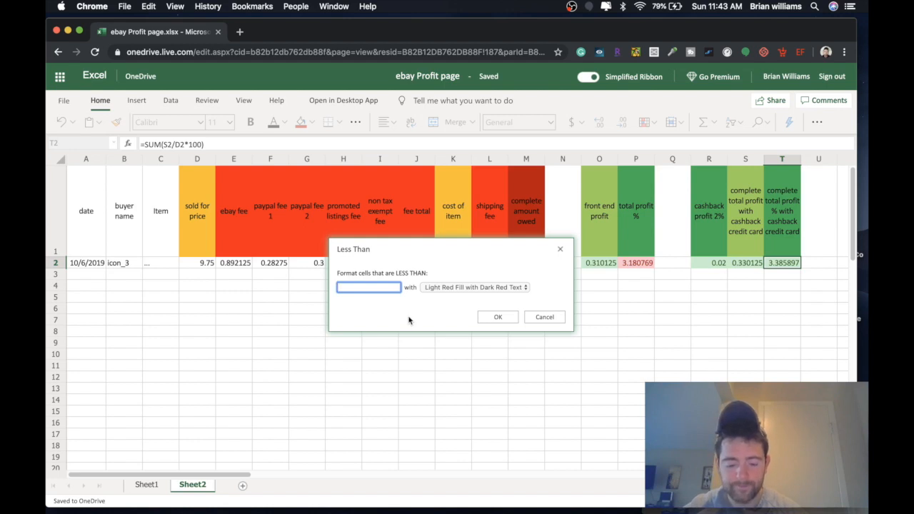
{"action": "type", "text": "5"}
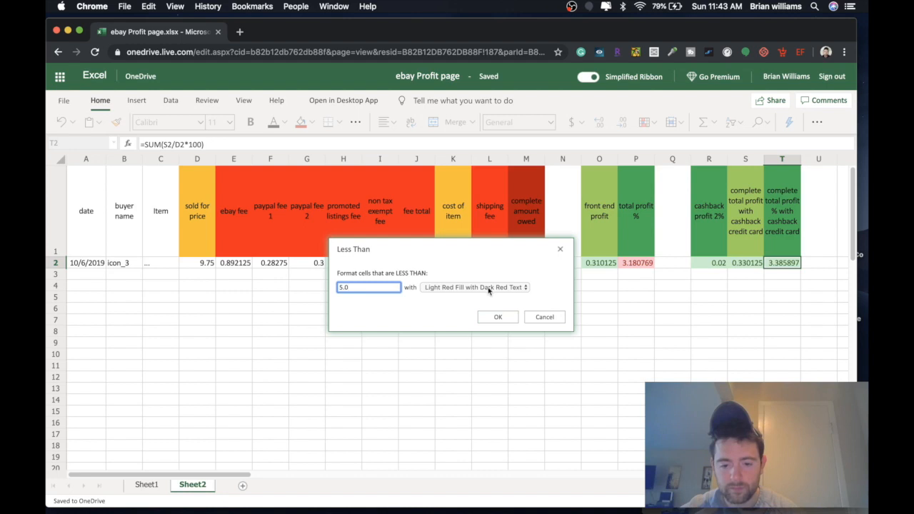
{"action": "left_click", "coordinate": [497, 317]}
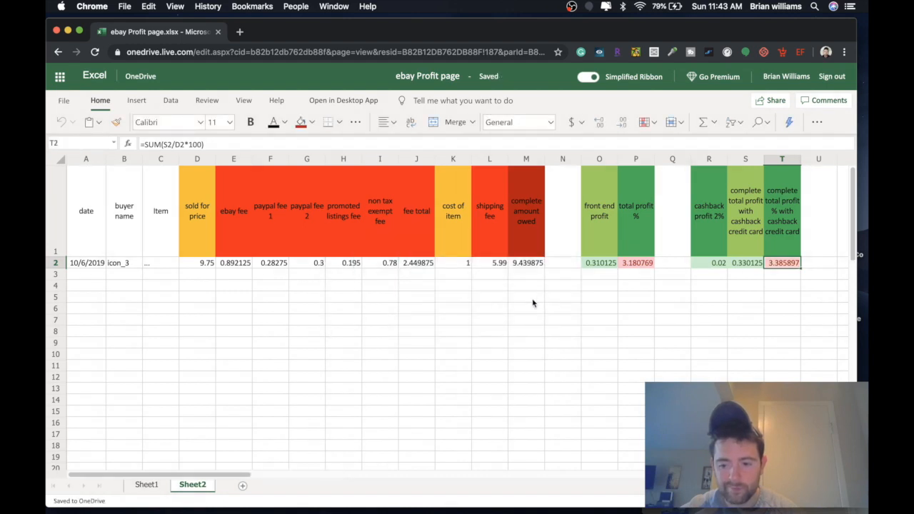
Set the sold for price in D2 back to 10 and check the front end profit and total profit % cells O2 and P2.
{"action": "double_click", "coordinate": [202, 264]}
{"action": "left_click_drag", "start_coordinate": [197, 264], "coordinate": [253, 267]}
{"action": "type", "text": "10"}
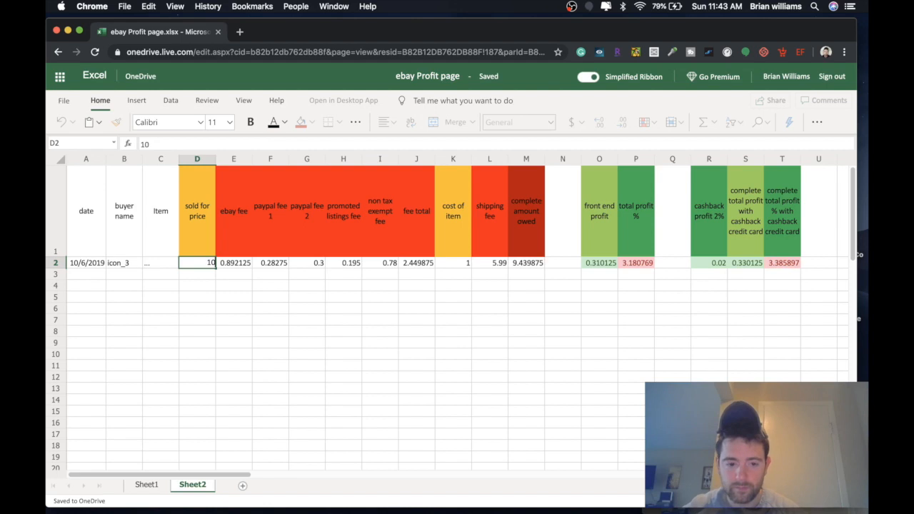
{"action": "left_click", "coordinate": [208, 276]}
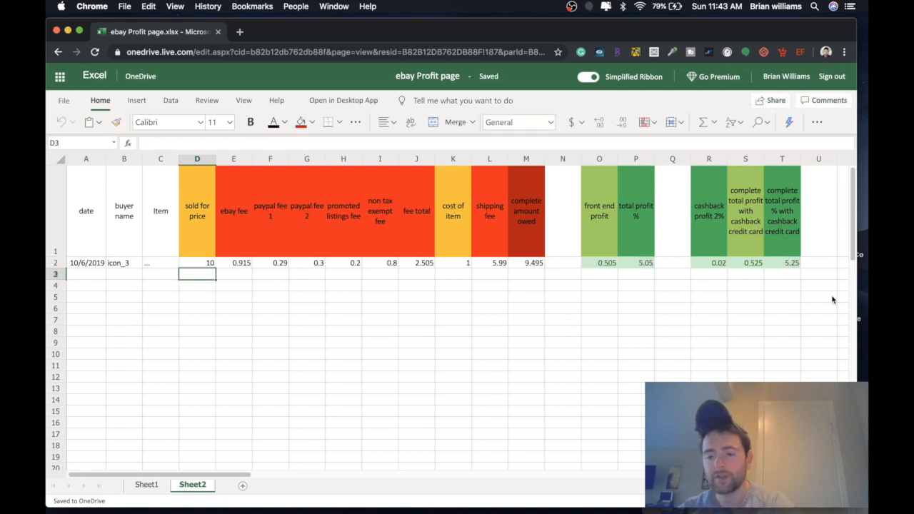
{"action": "left_click", "coordinate": [595, 263]}
{"action": "left_click", "coordinate": [628, 264]}
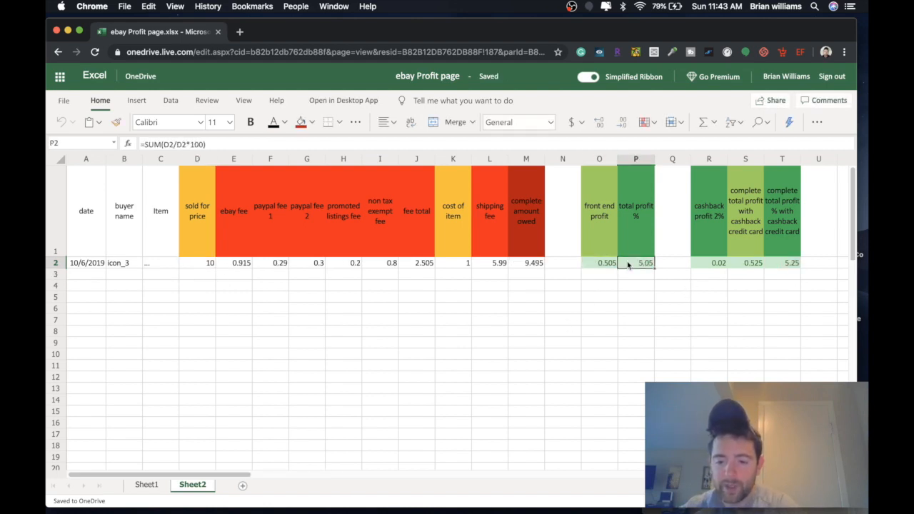
Compare the front end profit column O with the complete total profit with cashback column S, checking both headers and row 2 formulas.
{"action": "left_click", "coordinate": [718, 263]}
{"action": "left_click", "coordinate": [746, 263]}
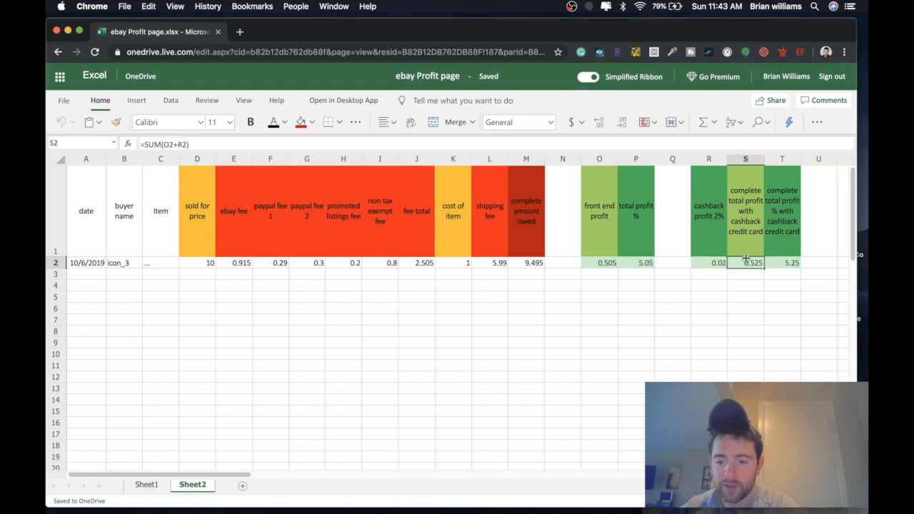
{"action": "left_click", "coordinate": [601, 264]}
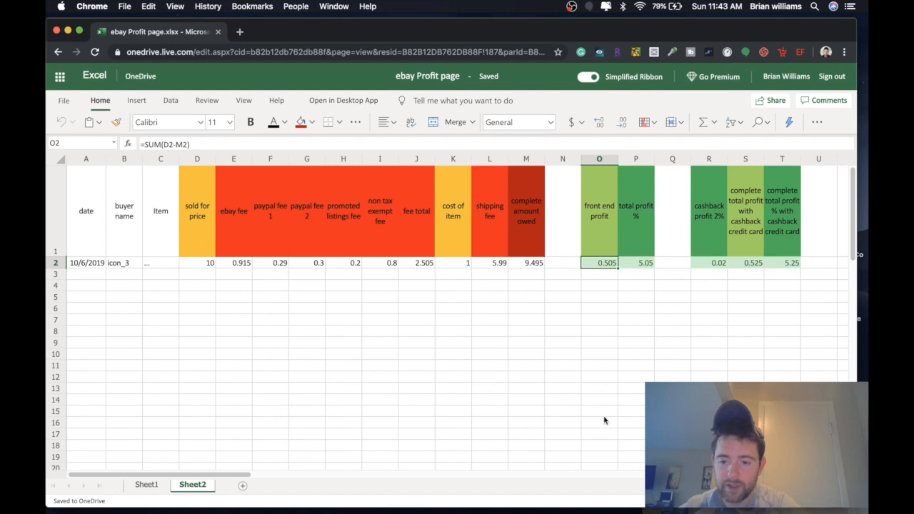
{"action": "left_click", "coordinate": [744, 264]}
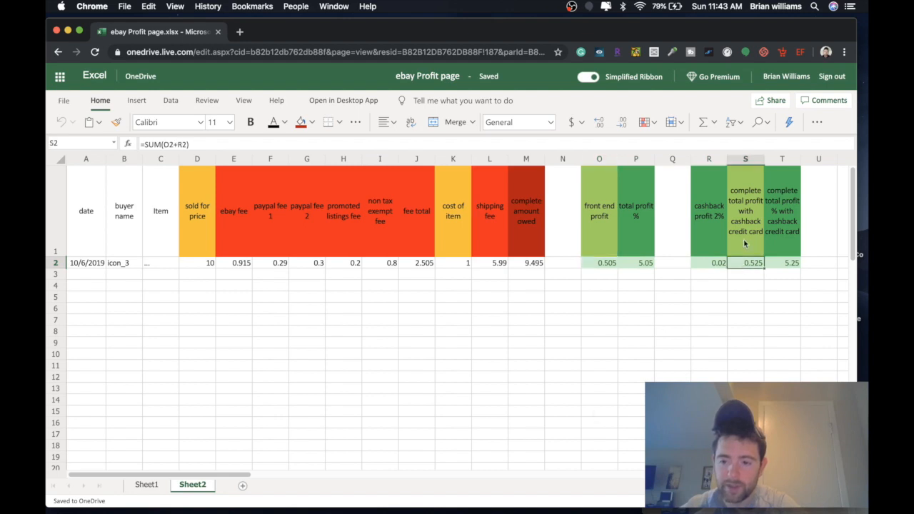
{"action": "left_click", "coordinate": [747, 228]}
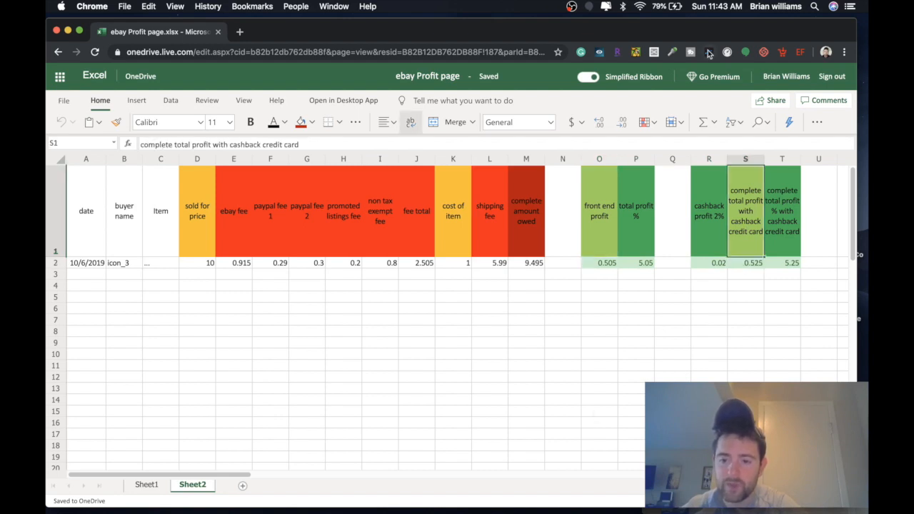
{"action": "left_click", "coordinate": [601, 215]}
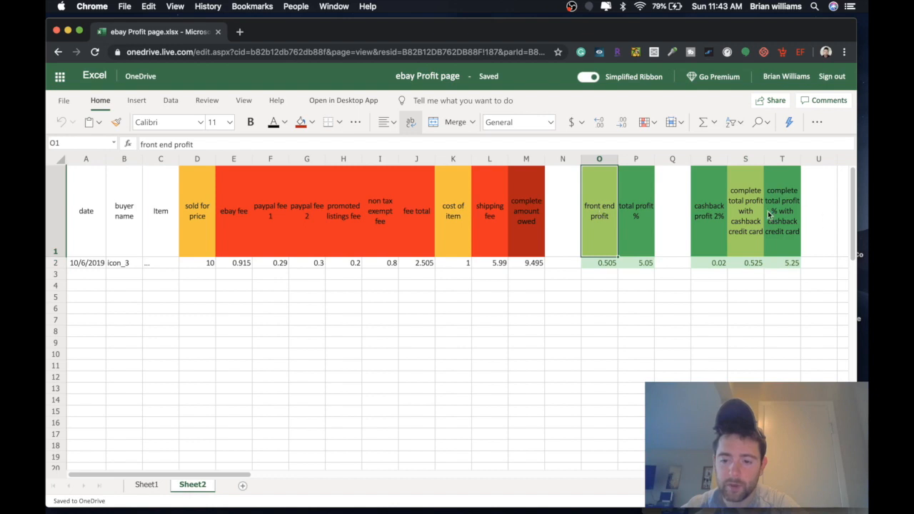
{"action": "left_click", "coordinate": [751, 216]}
{"action": "left_click", "coordinate": [598, 235]}
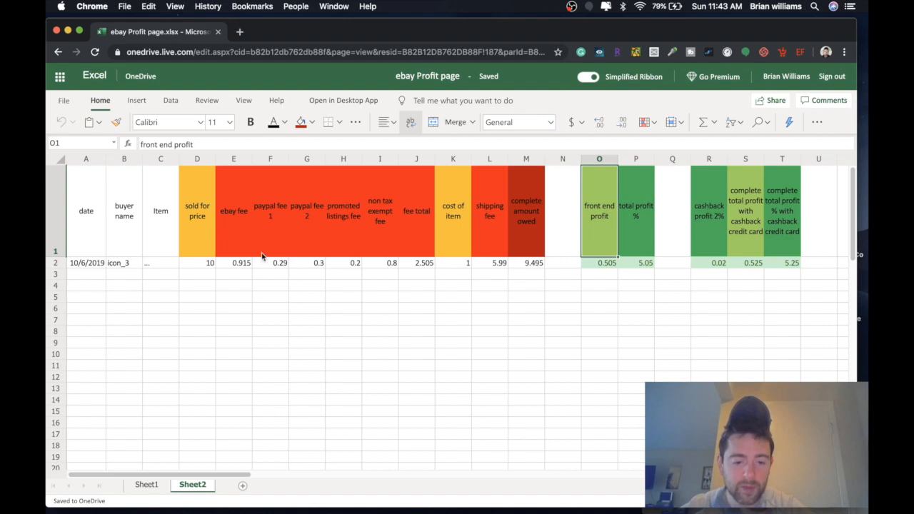
Fill the ebay fee, paypal fee 1 and paypal fee 2 cells E2, F2 and G2 down to row 20.
{"action": "left_click", "coordinate": [243, 264]}
{"action": "left_click_drag", "start_coordinate": [251, 264], "coordinate": [247, 470]}
{"action": "left_click", "coordinate": [281, 263]}
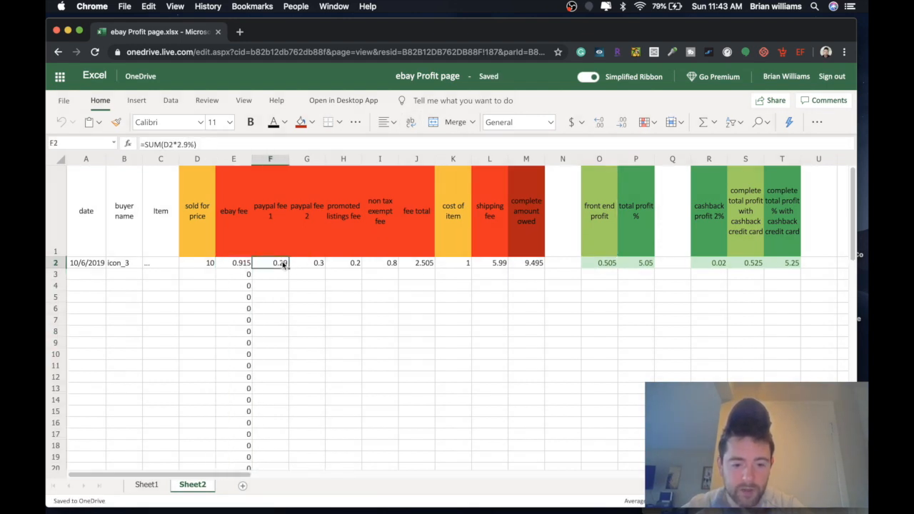
{"action": "left_click_drag", "start_coordinate": [288, 270], "coordinate": [284, 470]}
{"action": "left_click", "coordinate": [316, 263]}
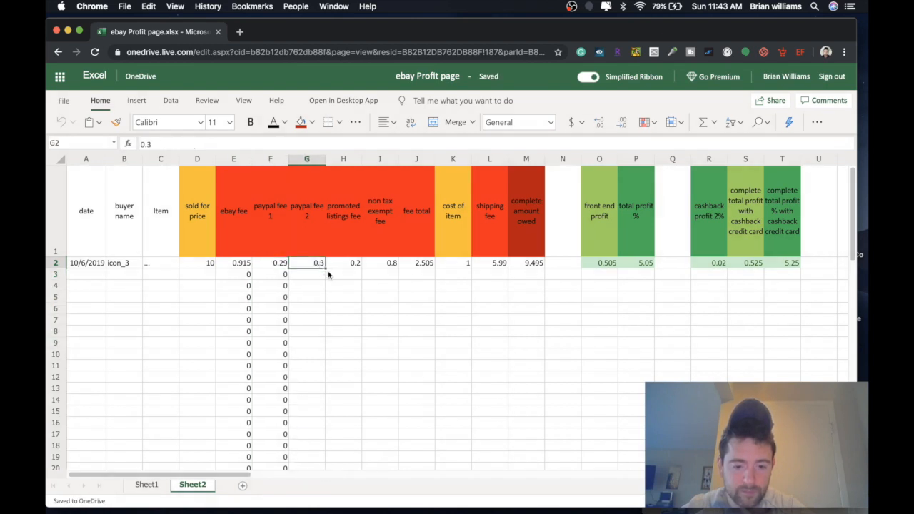
{"action": "left_click_drag", "start_coordinate": [325, 269], "coordinate": [307, 342]}
{"action": "scroll", "coordinate": [836, 220], "scroll_direction": "up", "scroll_amount": 3}
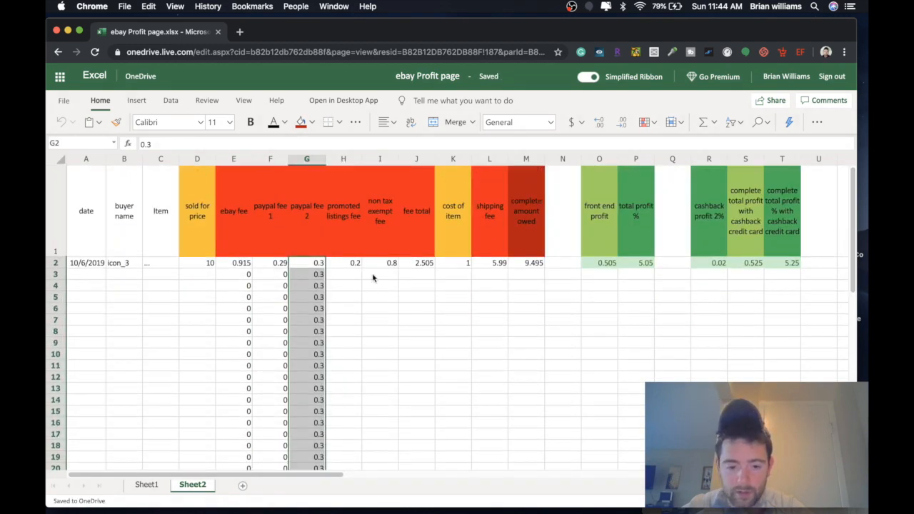
Fill the promoted listings fee, non tax exempt fee and fee total formulas in H2, I2 and J2 down to row 20.
{"action": "left_click", "coordinate": [357, 269]}
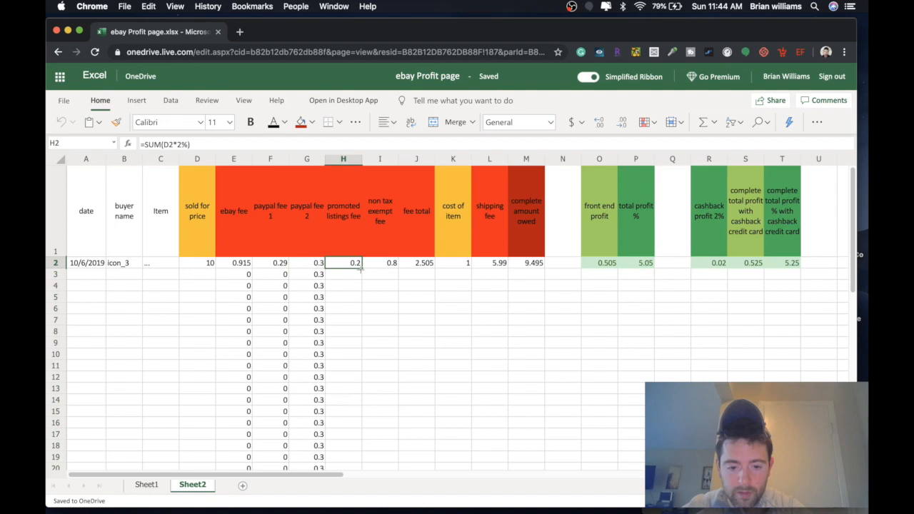
{"action": "left_click_drag", "start_coordinate": [362, 268], "coordinate": [359, 472]}
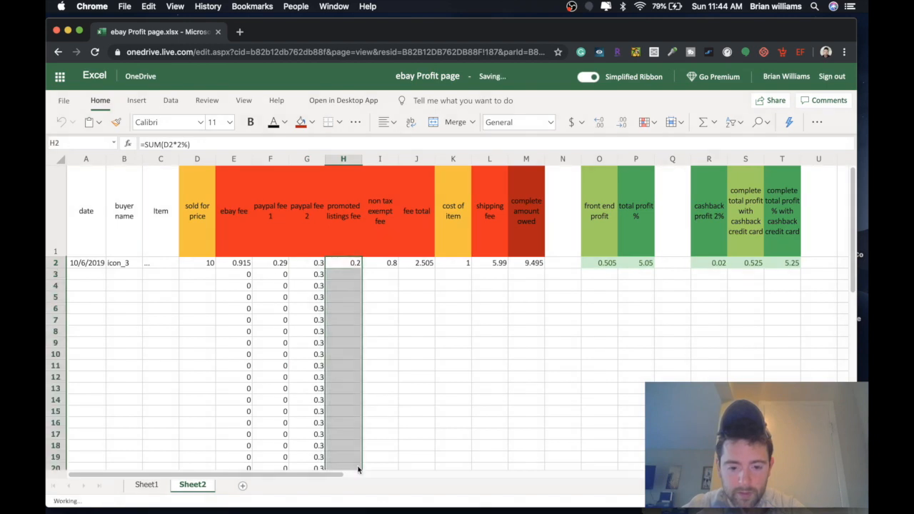
{"action": "left_click", "coordinate": [391, 265]}
{"action": "left_click_drag", "start_coordinate": [396, 269], "coordinate": [383, 465]}
{"action": "left_click", "coordinate": [427, 267]}
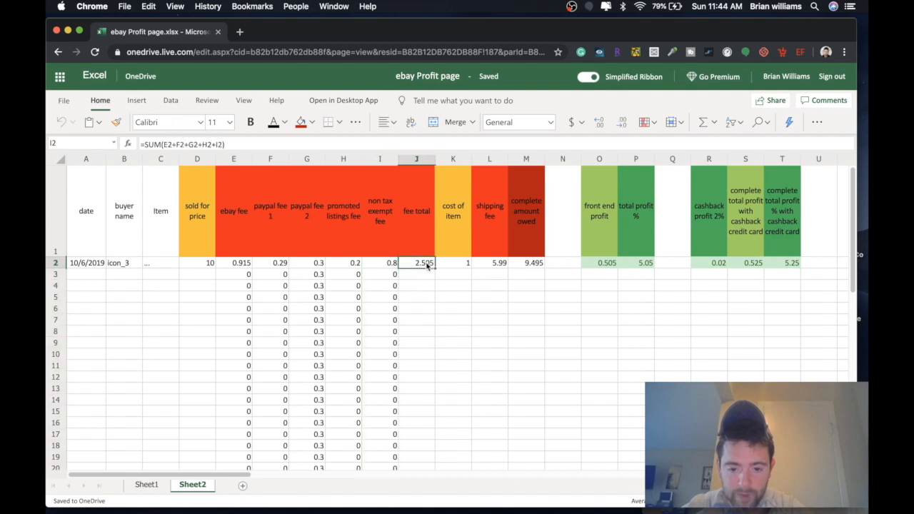
{"action": "left_click_drag", "start_coordinate": [435, 268], "coordinate": [421, 382]}
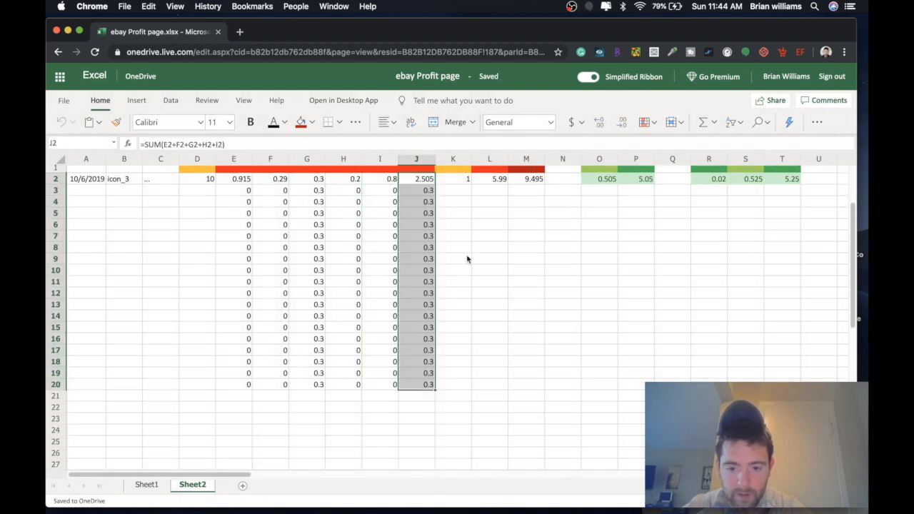
Fill the shipping fee in L2 and the complete amount owed formula in M2 down to row 20.
{"action": "left_click", "coordinate": [497, 183]}
{"action": "left_click_drag", "start_coordinate": [507, 182], "coordinate": [497, 384]}
{"action": "left_click", "coordinate": [534, 179]}
{"action": "left_click_drag", "start_coordinate": [545, 185], "coordinate": [533, 384]}
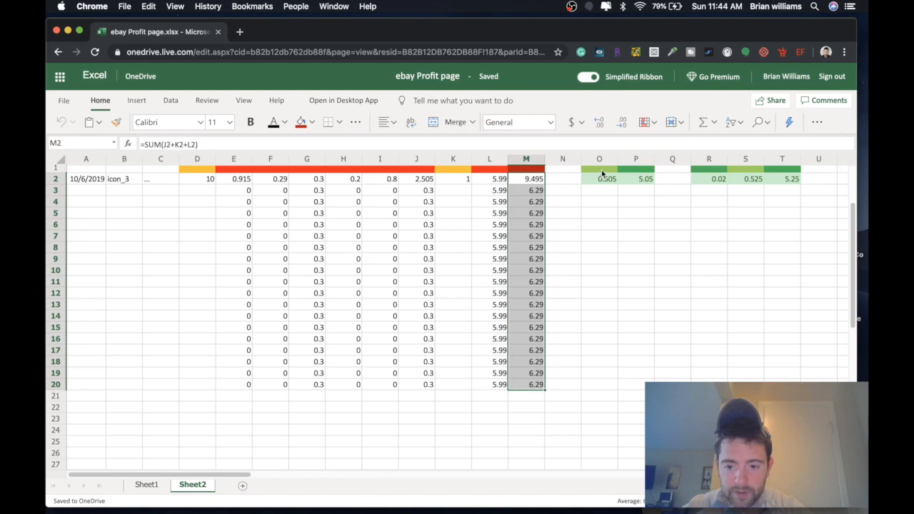
Fill the front end profit and total profit % formulas in O2 and P2 down to row 20.
{"action": "left_click", "coordinate": [602, 176]}
{"action": "left_click_drag", "start_coordinate": [617, 184], "coordinate": [617, 387]}
{"action": "left_click", "coordinate": [646, 182]}
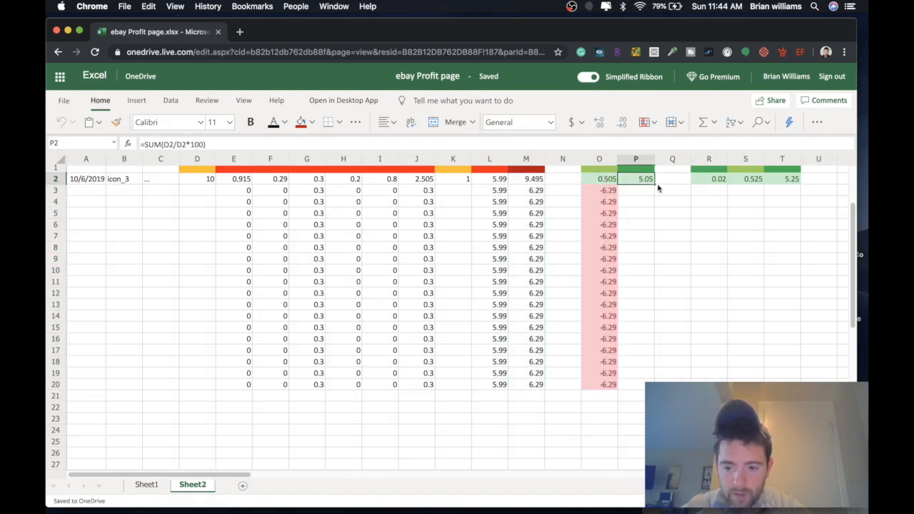
{"action": "left_click_drag", "start_coordinate": [654, 183], "coordinate": [654, 387]}
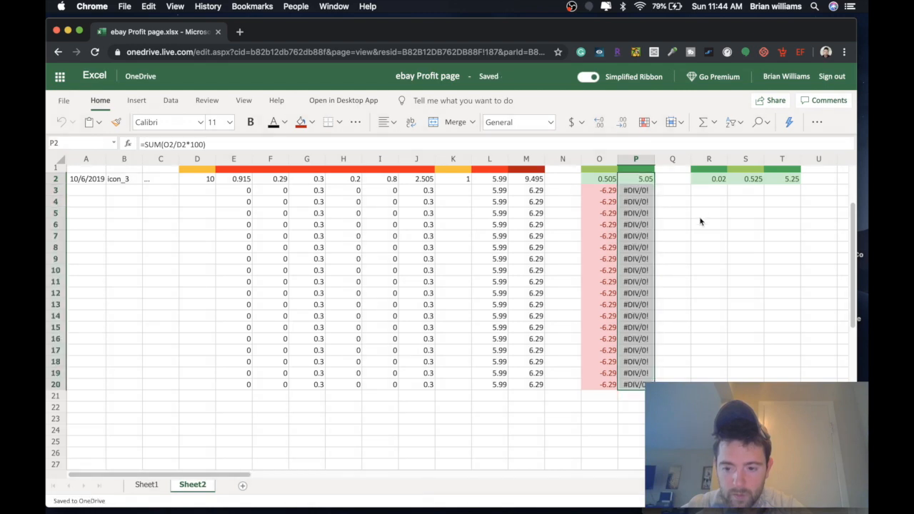
Fill the cashback profit, complete total profit and complete total profit % formulas in R2, S2 and T2 down to row 20.
{"action": "left_click", "coordinate": [713, 184]}
{"action": "left_click_drag", "start_coordinate": [727, 182], "coordinate": [727, 385]}
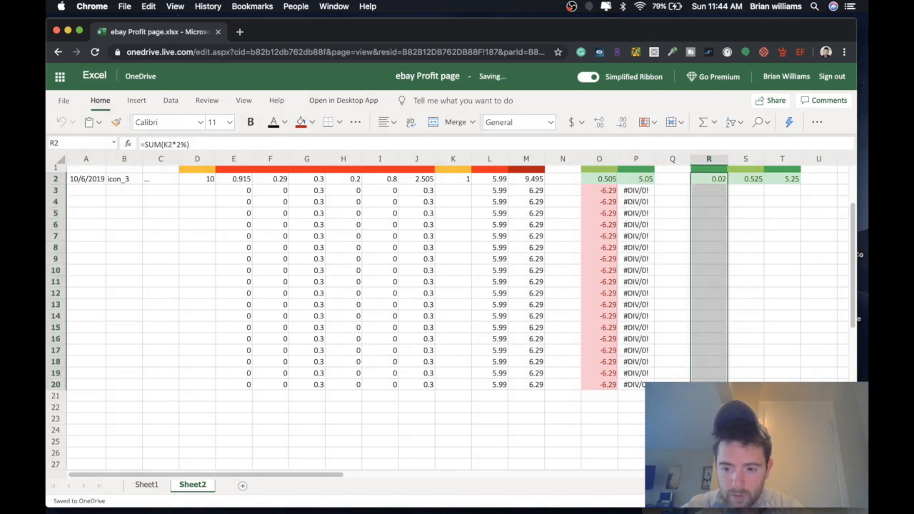
{"action": "left_click", "coordinate": [752, 185]}
{"action": "left_click_drag", "start_coordinate": [763, 182], "coordinate": [763, 385]}
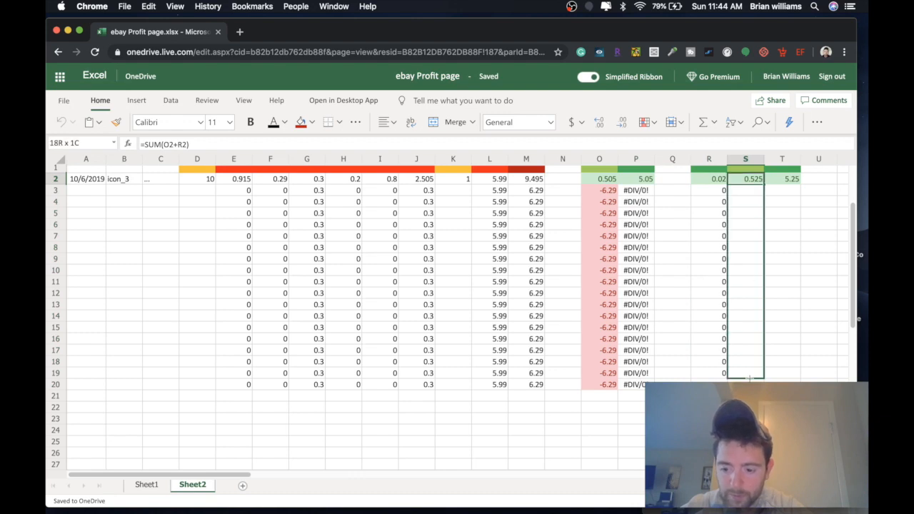
{"action": "left_click", "coordinate": [790, 178]}
{"action": "left_click_drag", "start_coordinate": [800, 183], "coordinate": [801, 386]}
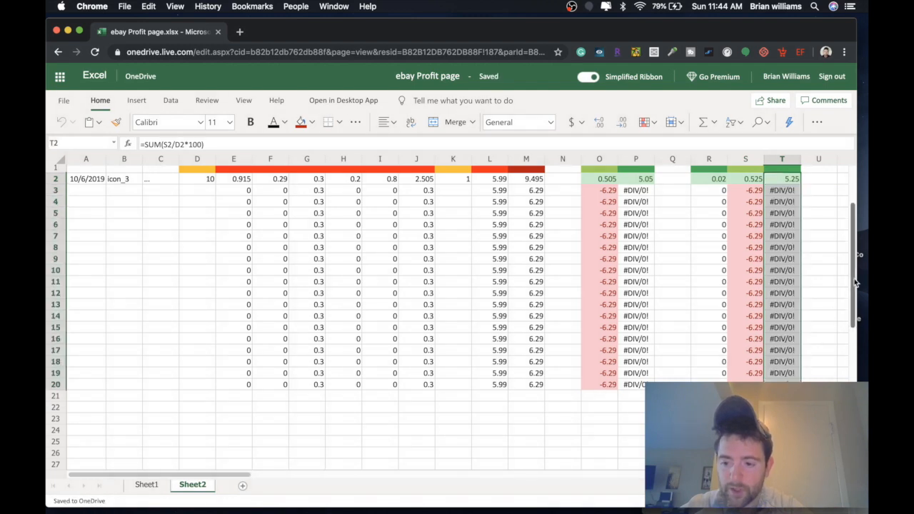
Enter a sold for price of 100 in D3 and a cost of item of 25 in K3.
{"action": "left_click_drag", "start_coordinate": [850, 288], "coordinate": [843, 241]}
{"action": "double_click", "coordinate": [205, 274]}
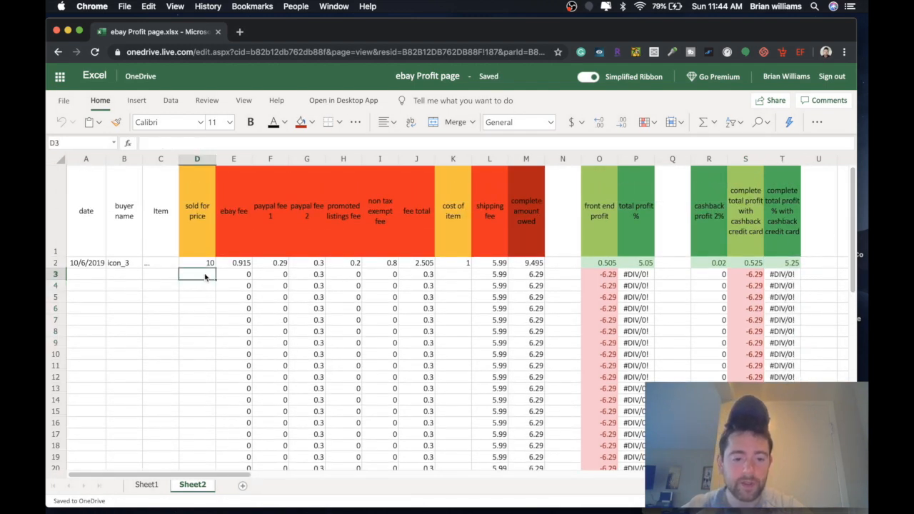
{"action": "type", "text": "100"}
{"action": "key", "text": "Return"}
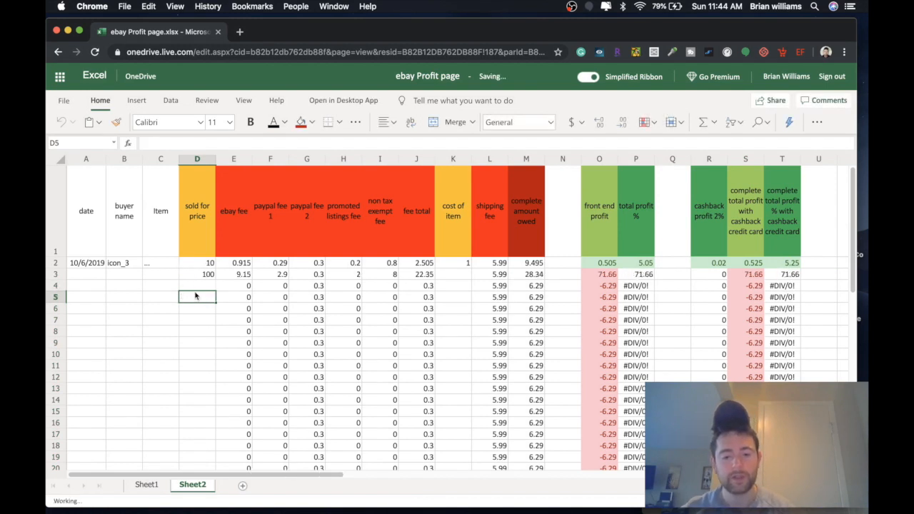
{"action": "left_click", "coordinate": [464, 275]}
{"action": "double_click", "coordinate": [463, 275]}
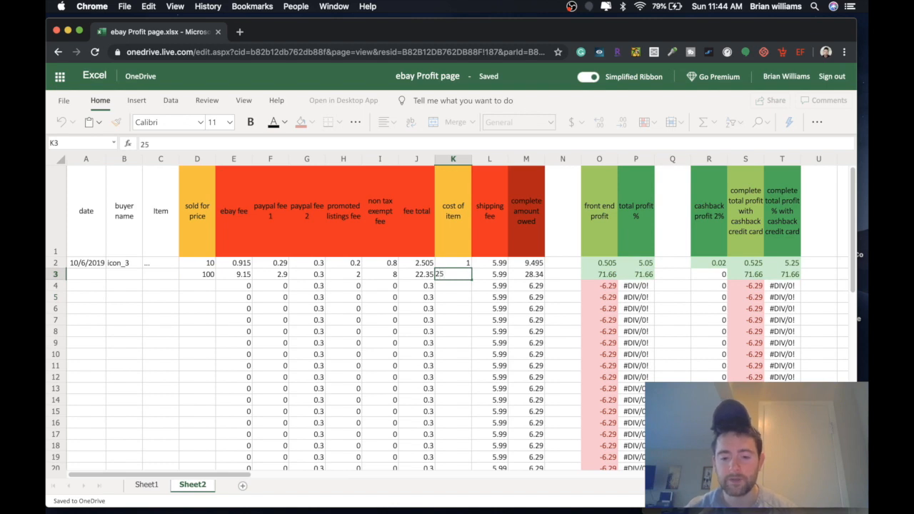
{"action": "left_click", "coordinate": [463, 292]}
{"action": "left_click", "coordinate": [461, 276]}
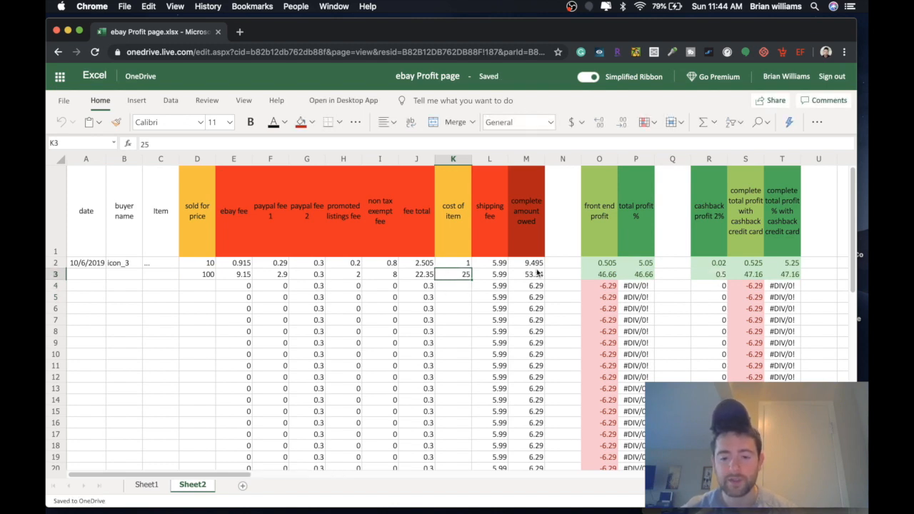
Check the complete amount owed, front end profit and cashback profit cells in row 3.
{"action": "left_click", "coordinate": [537, 273]}
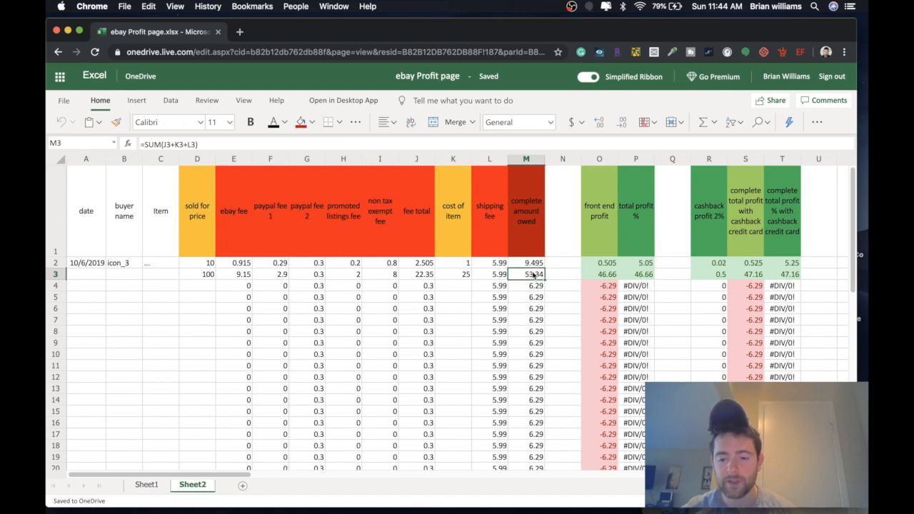
{"action": "left_click", "coordinate": [602, 266]}
{"action": "left_click", "coordinate": [603, 275]}
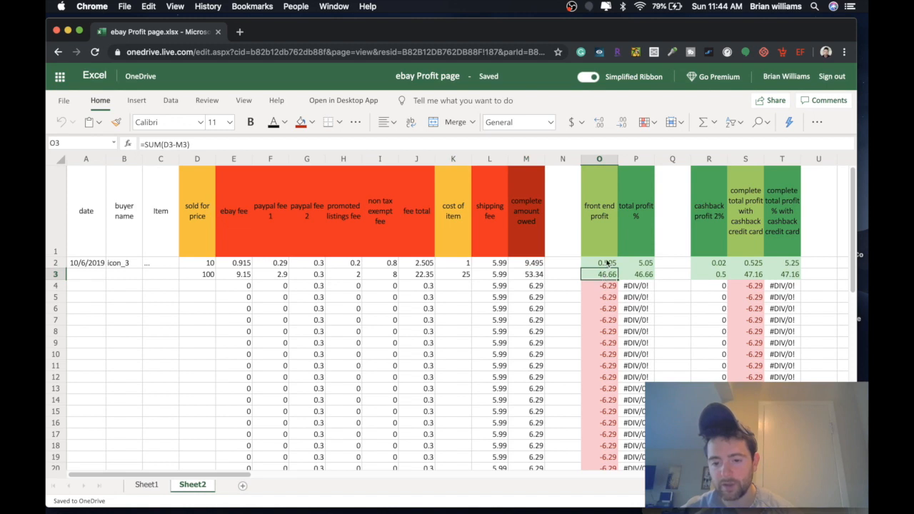
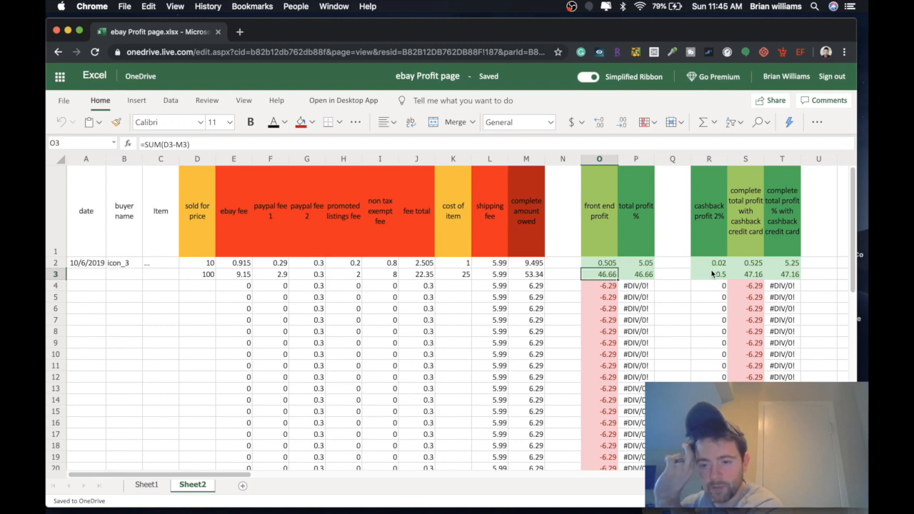
{"action": "left_click", "coordinate": [711, 273]}
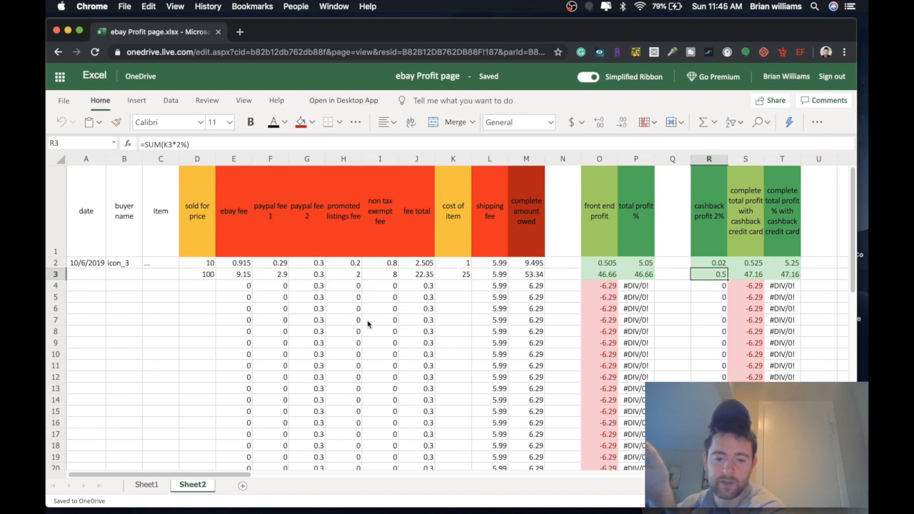
Enter a sold for price of 112 in D4 and a cost of item of 67.13 in K4, and check the total profit % in P4.
{"action": "double_click", "coordinate": [212, 274]}
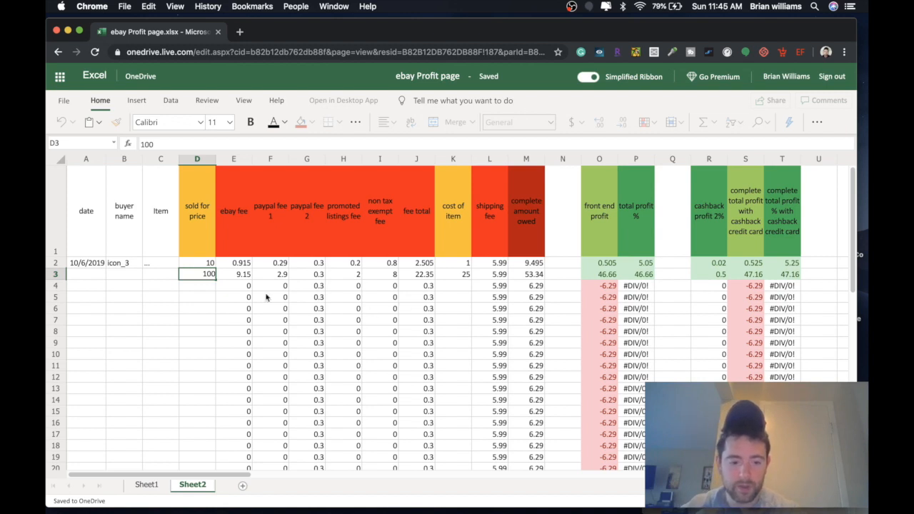
{"action": "left_click", "coordinate": [207, 291]}
{"action": "type", "text": "112"}
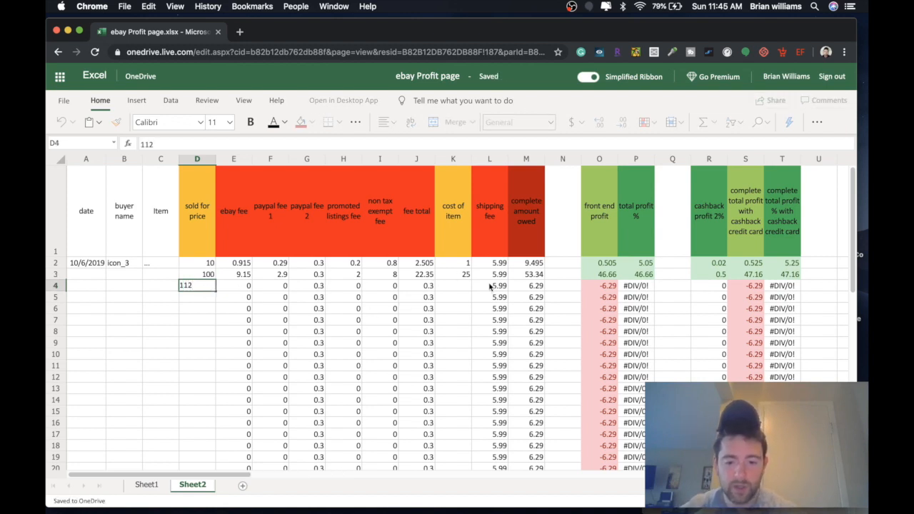
{"action": "left_click", "coordinate": [460, 287]}
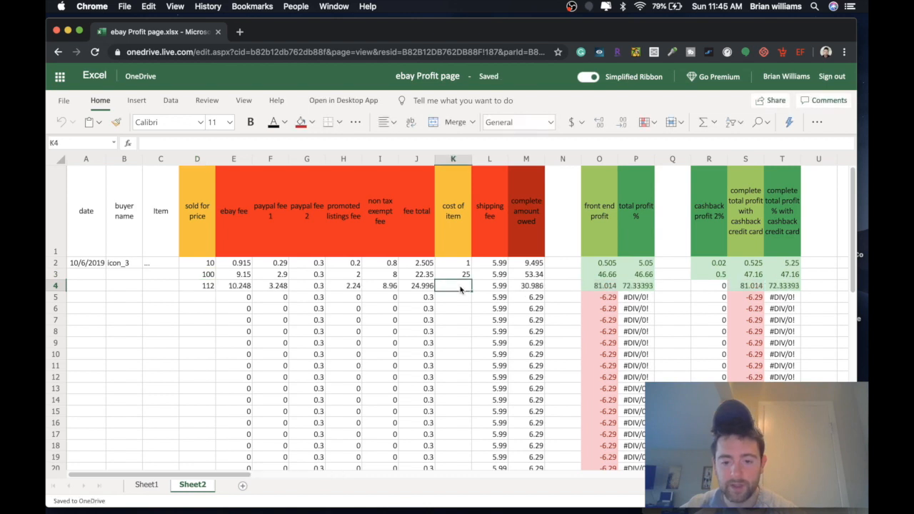
{"action": "type", "text": "67"}
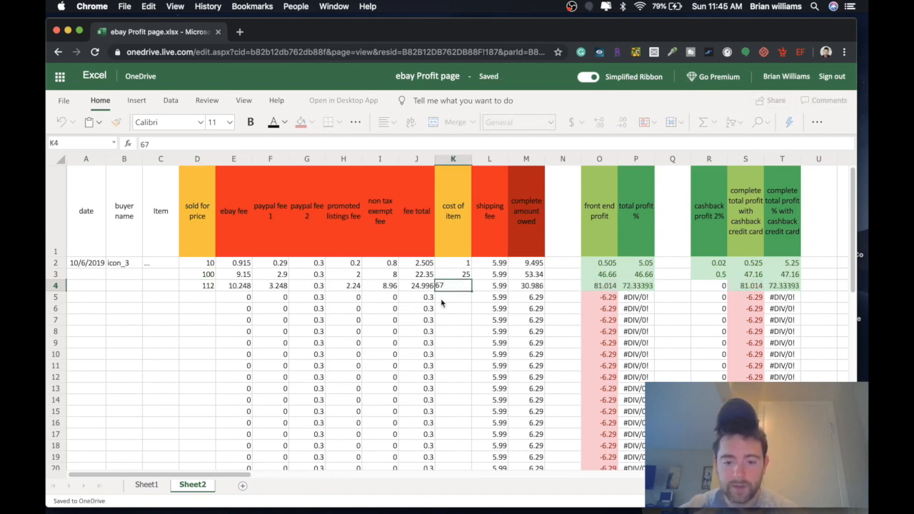
{"action": "type", "text": ".13"}
{"action": "key", "text": "Return"}
{"action": "left_click", "coordinate": [638, 285]}
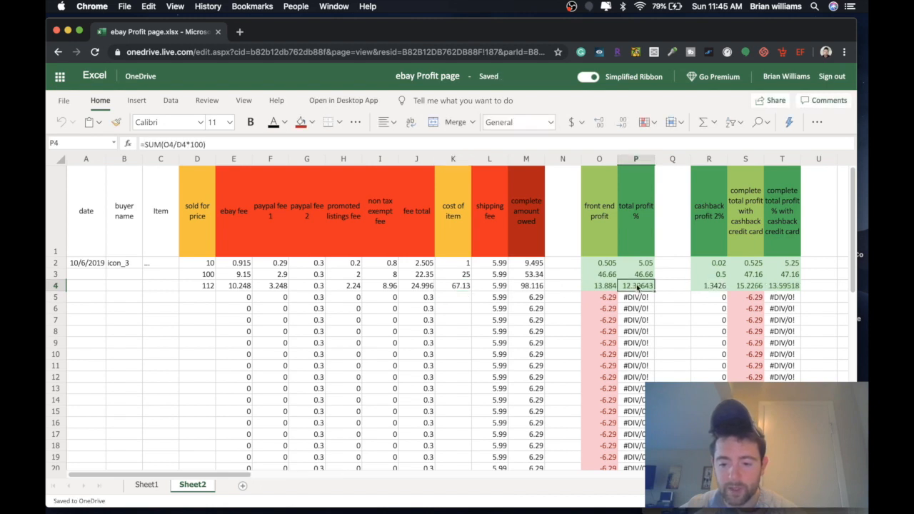
Set the cost of item in K4 to 81.15.
{"action": "left_click", "coordinate": [458, 285]}
{"action": "double_click", "coordinate": [459, 285]}
{"action": "left_click_drag", "start_coordinate": [448, 285], "coordinate": [486, 287]}
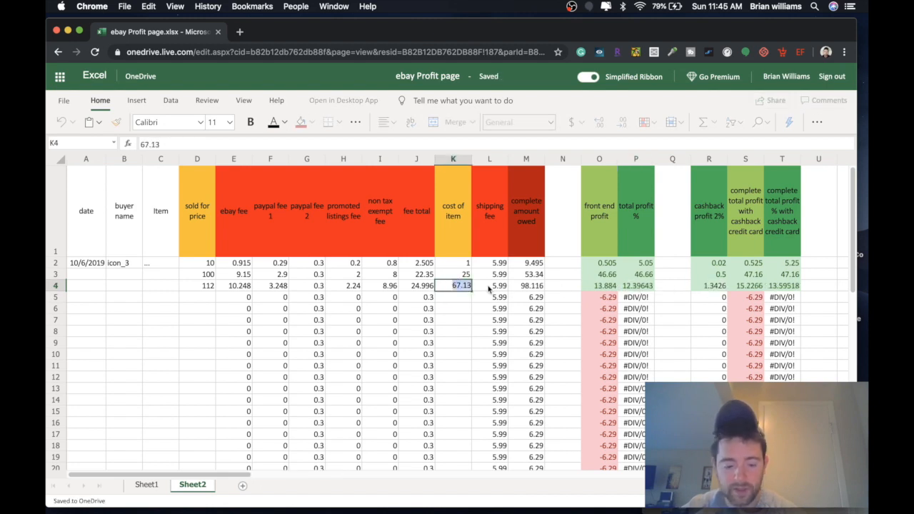
{"action": "type", "text": "81"}
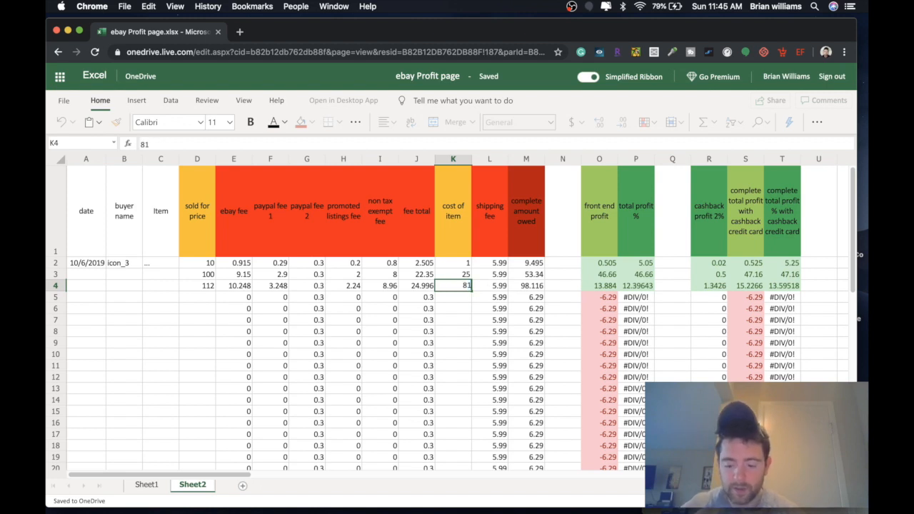
{"action": "type", "text": ".15"}
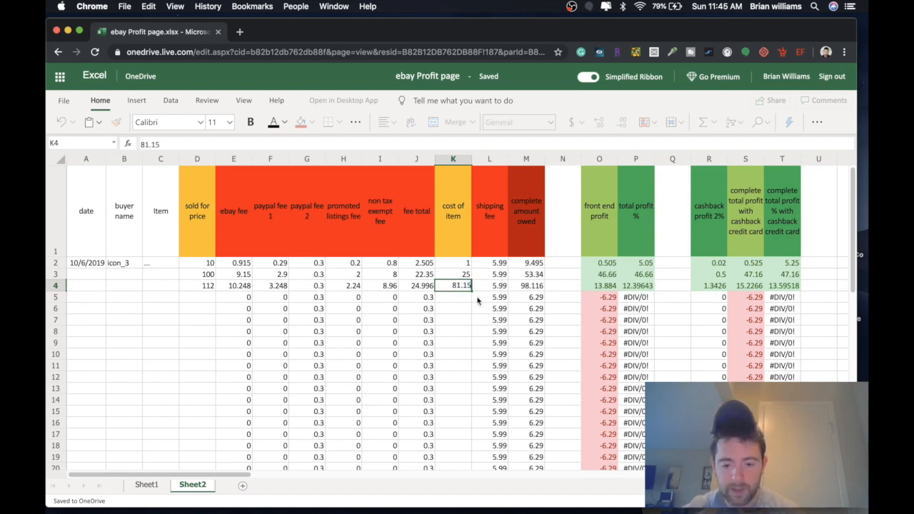
{"action": "key", "text": "Return"}
Set the cost of item in K4 to 79.31 and check the total profit % in P4.
{"action": "key", "text": "Up"}
{"action": "key", "text": "F2"}
{"action": "key", "text": "BackSpace"}
{"action": "key", "text": "BackSpace"}
{"action": "key", "text": "BackSpace"}
{"action": "key", "text": "BackSpace"}
{"action": "type", "text": "79.31"}
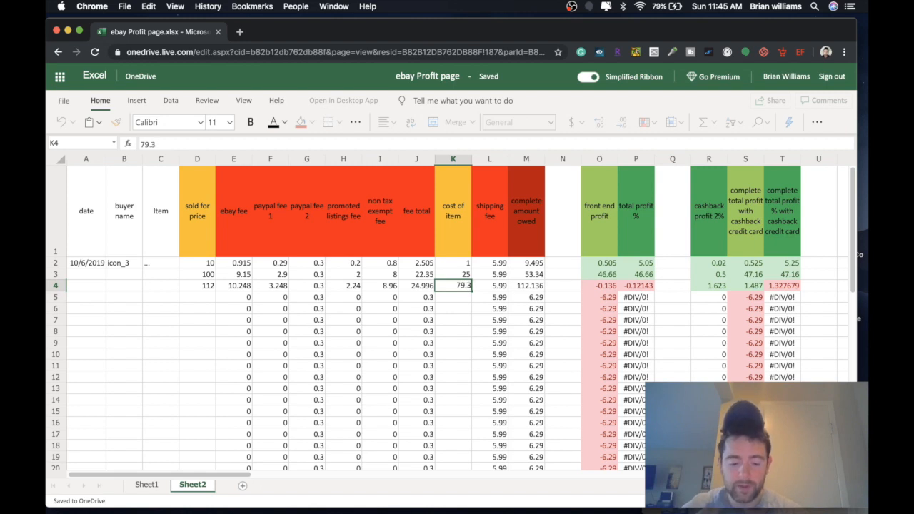
{"action": "left_click", "coordinate": [461, 300]}
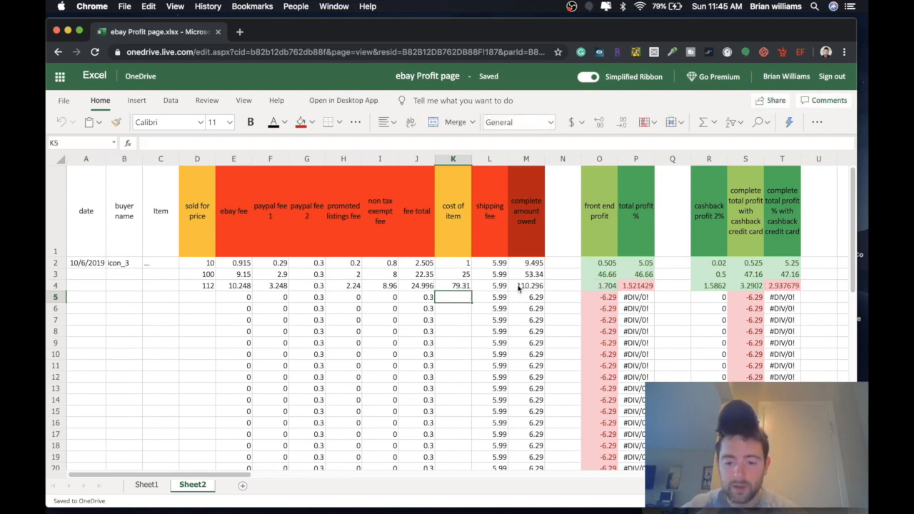
{"action": "left_click", "coordinate": [646, 286]}
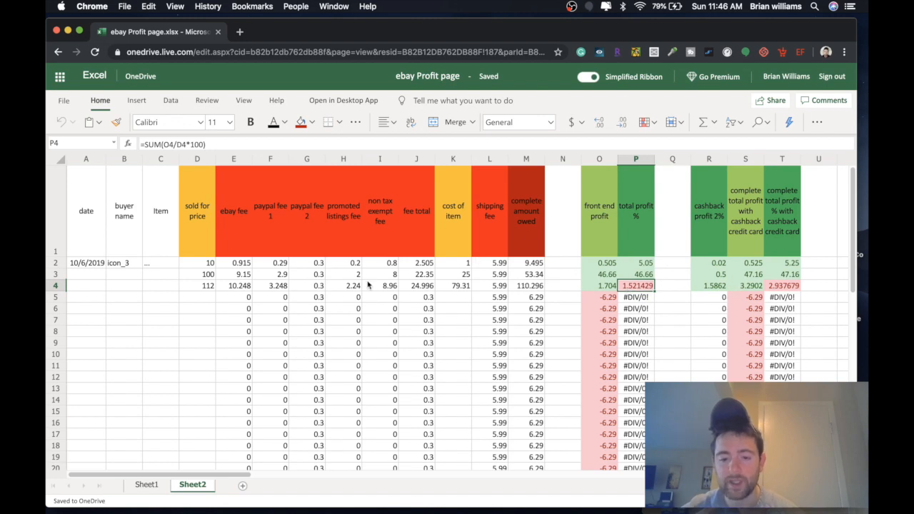
Change the non tax exempt fee formula in I4 to =SUM(D4*0%) and check the total profit % in P4.
{"action": "left_click", "coordinate": [389, 284]}
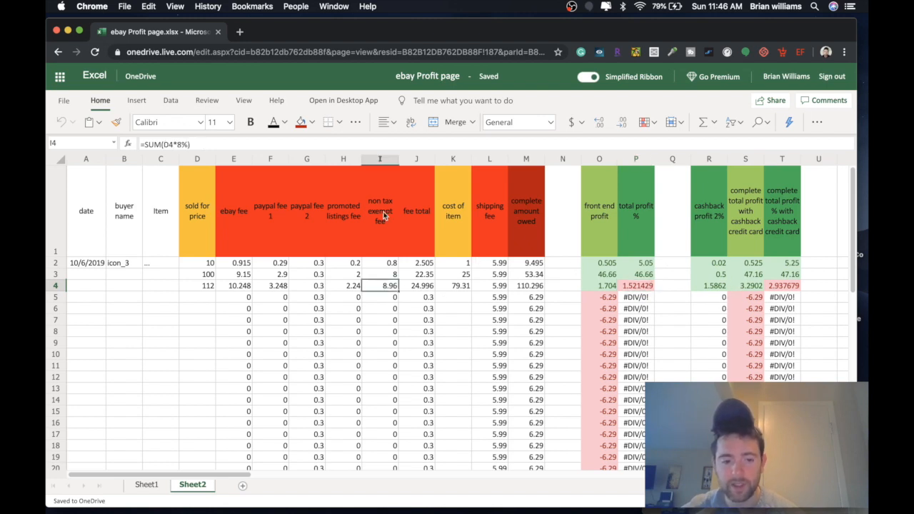
{"action": "left_click", "coordinate": [180, 144]}
{"action": "key", "text": "BackSpace"}
{"action": "type", "text": "0"}
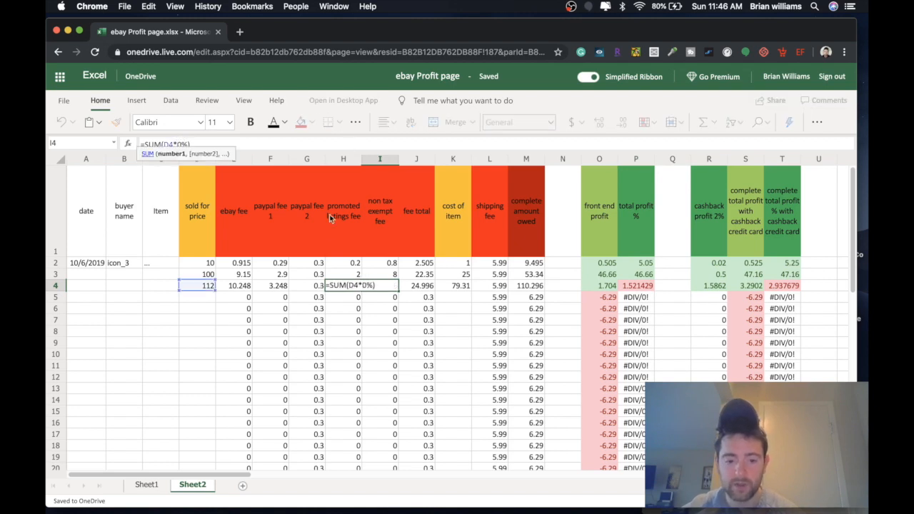
{"action": "left_click", "coordinate": [348, 307]}
{"action": "left_click", "coordinate": [631, 286]}
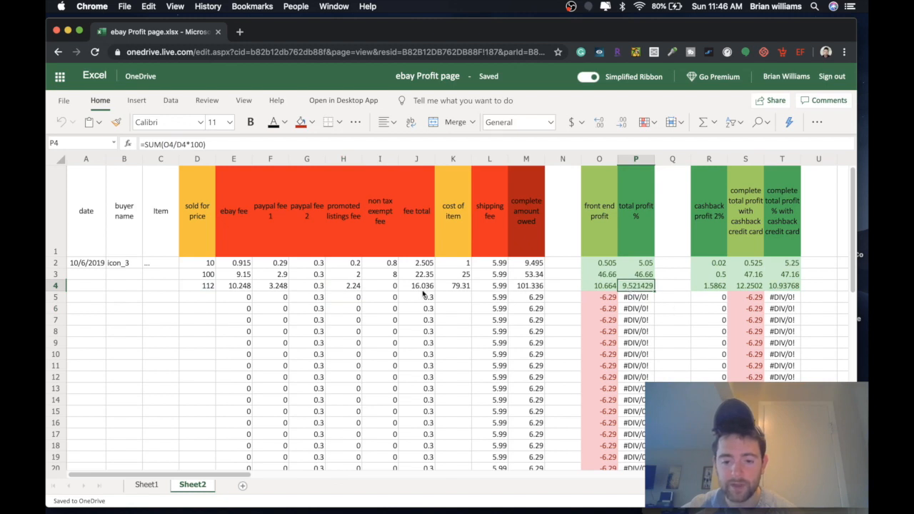
Change the promoted listings fee formula in H4 to =SUM(D4*0%).
{"action": "left_click", "coordinate": [391, 287]}
{"action": "left_click", "coordinate": [347, 288]}
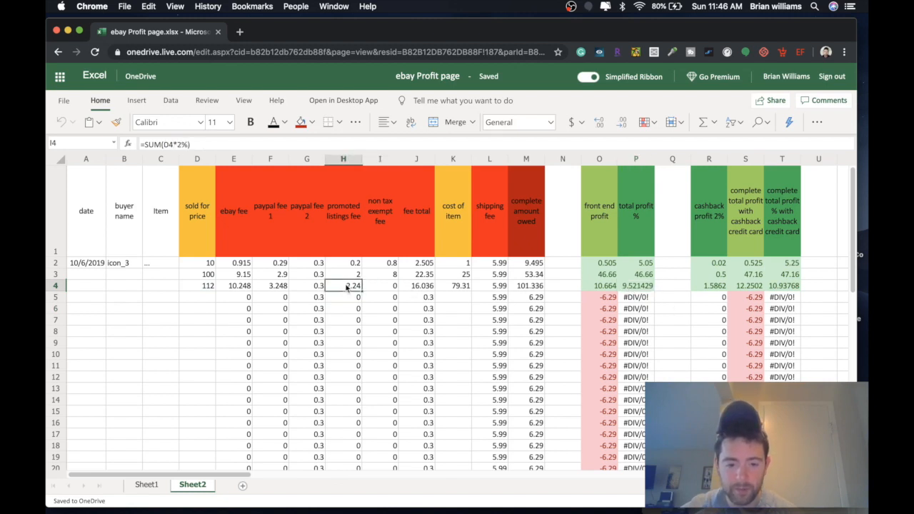
{"action": "left_click", "coordinate": [183, 145]}
{"action": "key", "text": "BackSpace"}
{"action": "type", "text": "0"}
{"action": "left_click", "coordinate": [411, 297]}
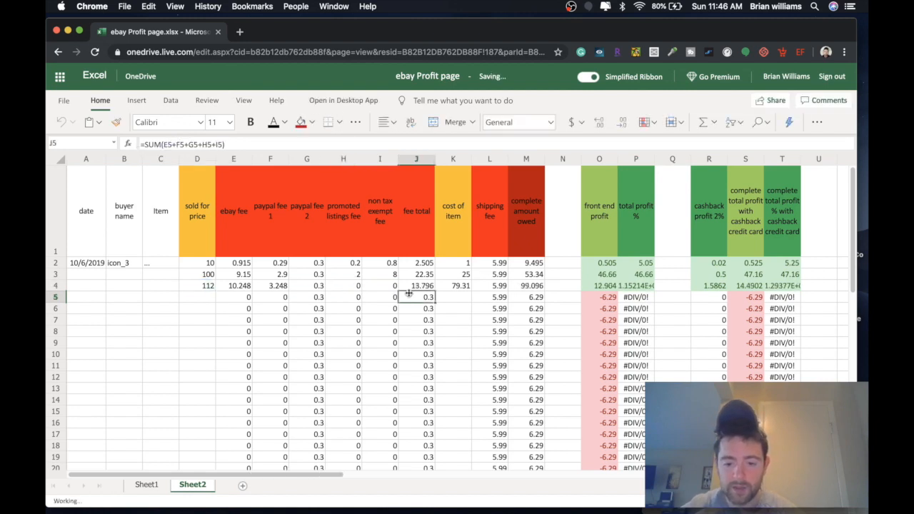
Set the cost of item in K4 to 83.56.
{"action": "left_click", "coordinate": [449, 286]}
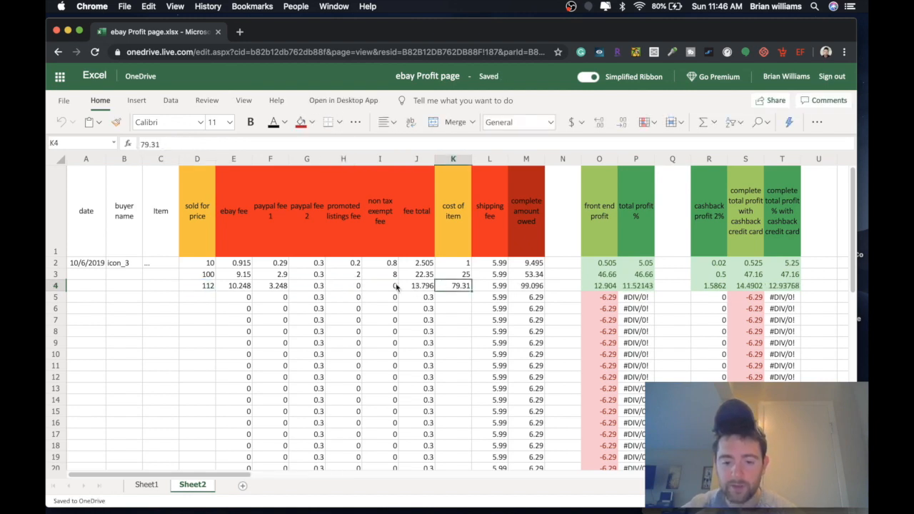
{"action": "double_click", "coordinate": [463, 287]}
{"action": "double_click", "coordinate": [463, 286]}
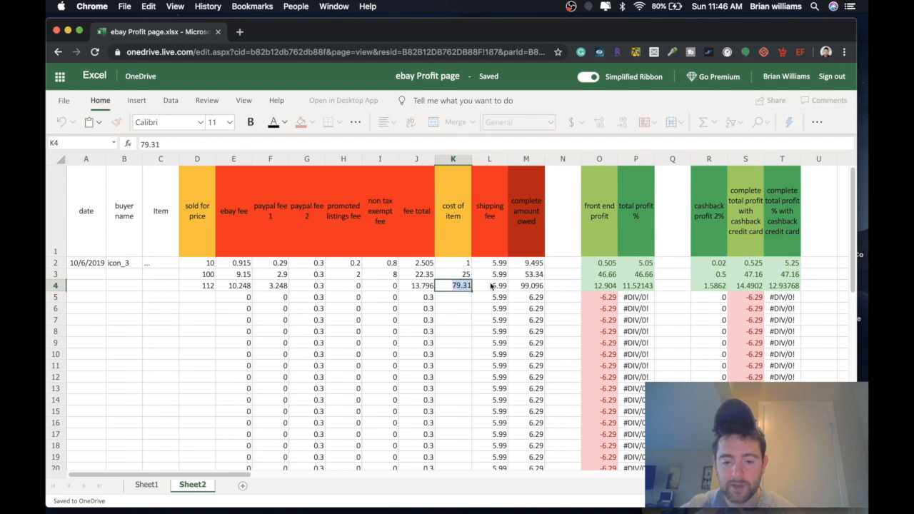
{"action": "type", "text": "83."}
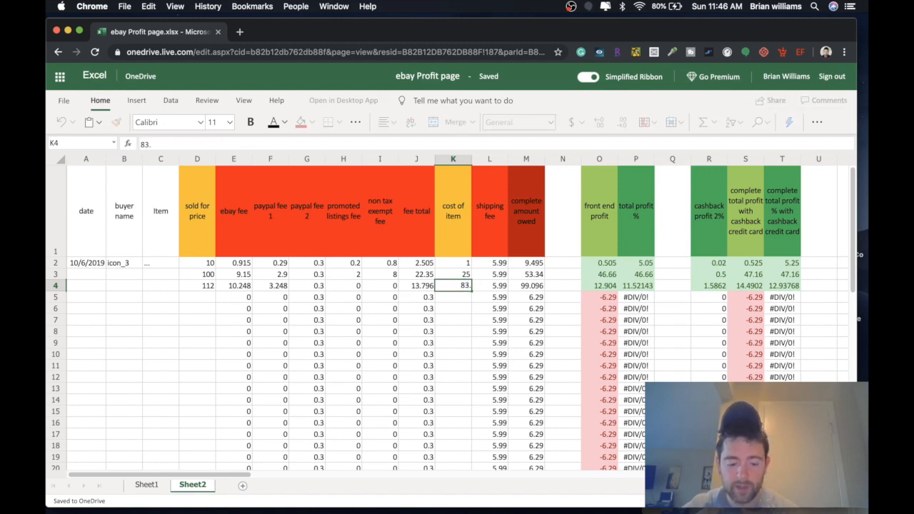
{"action": "type", "text": "56"}
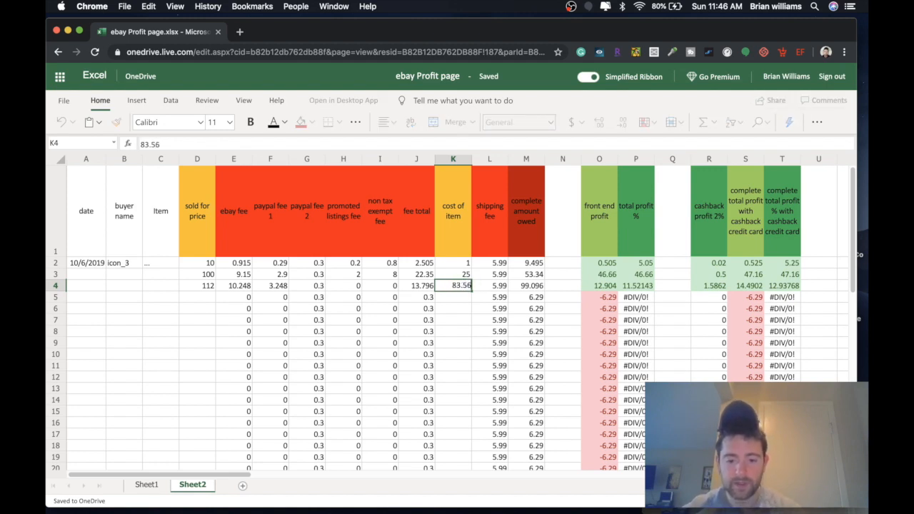
{"action": "left_click", "coordinate": [449, 300]}
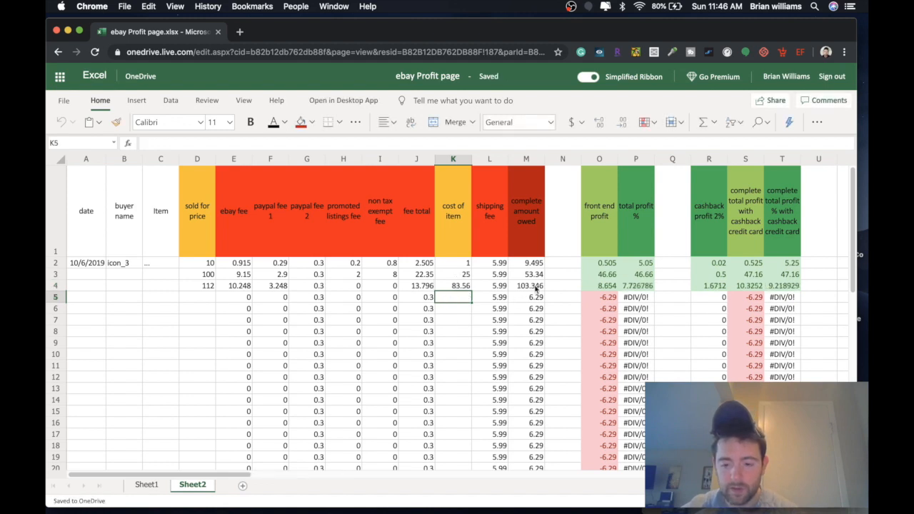
Set the shipping fee in L4 to 0 and check the total profit % in P4.
{"action": "left_click", "coordinate": [502, 285]}
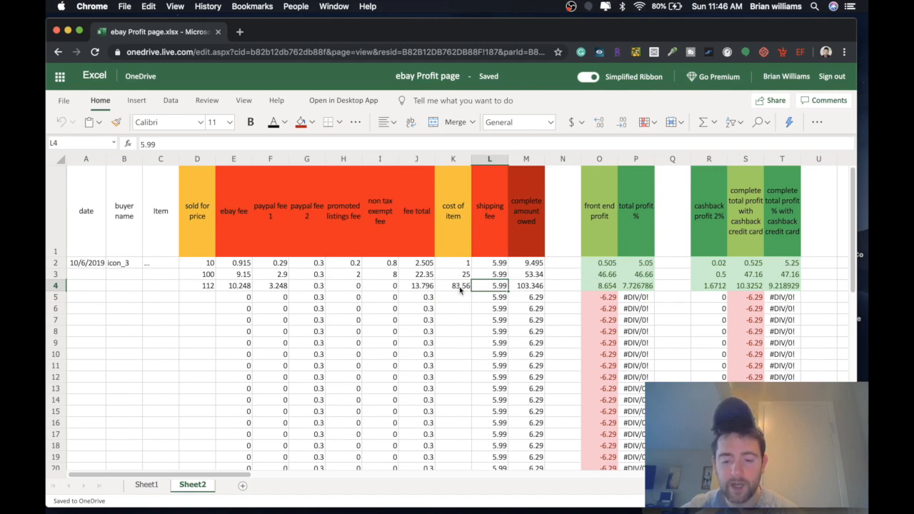
{"action": "double_click", "coordinate": [495, 284]}
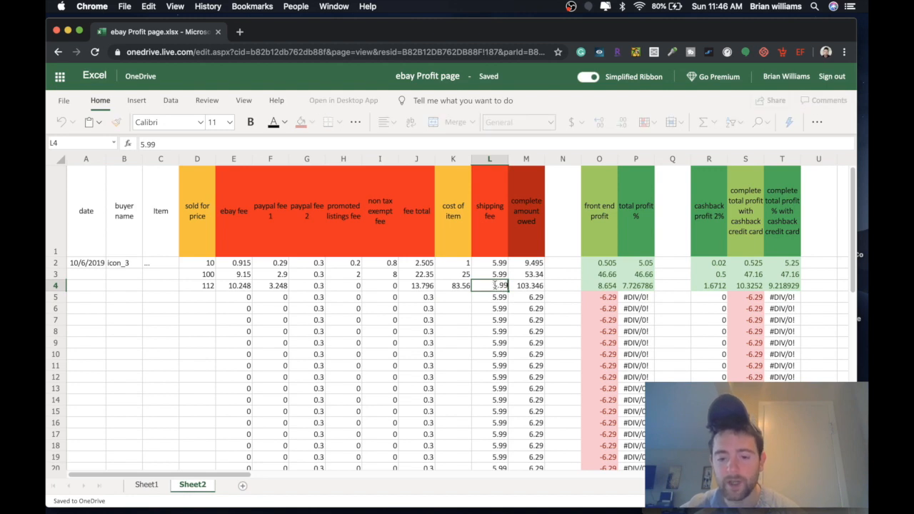
{"action": "double_click", "coordinate": [495, 284]}
{"action": "type", "text": "0"}
{"action": "key", "text": "Return"}
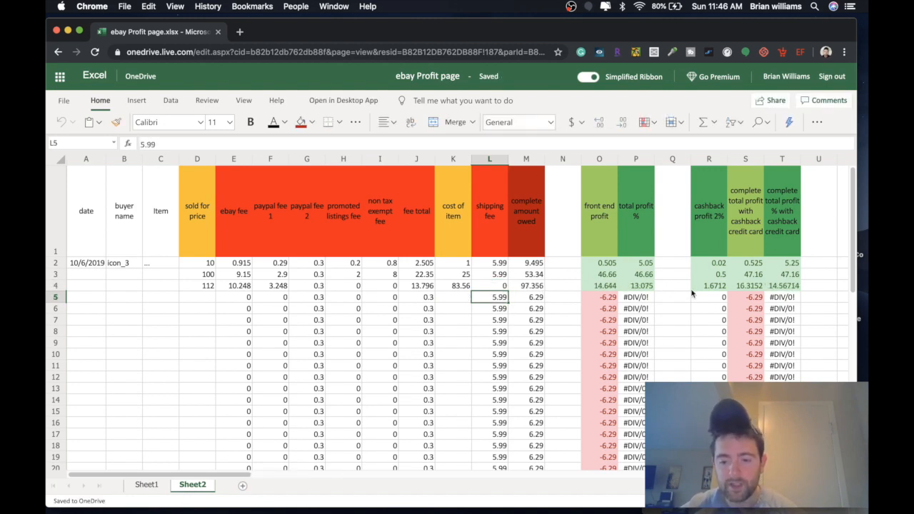
{"action": "left_click", "coordinate": [634, 289]}
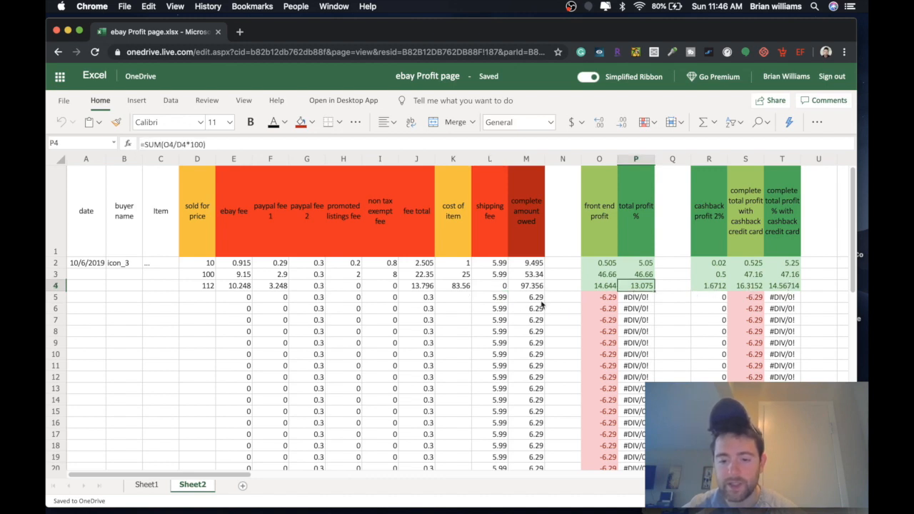
Set the cost of item in K4 to 88.
{"action": "double_click", "coordinate": [457, 287]}
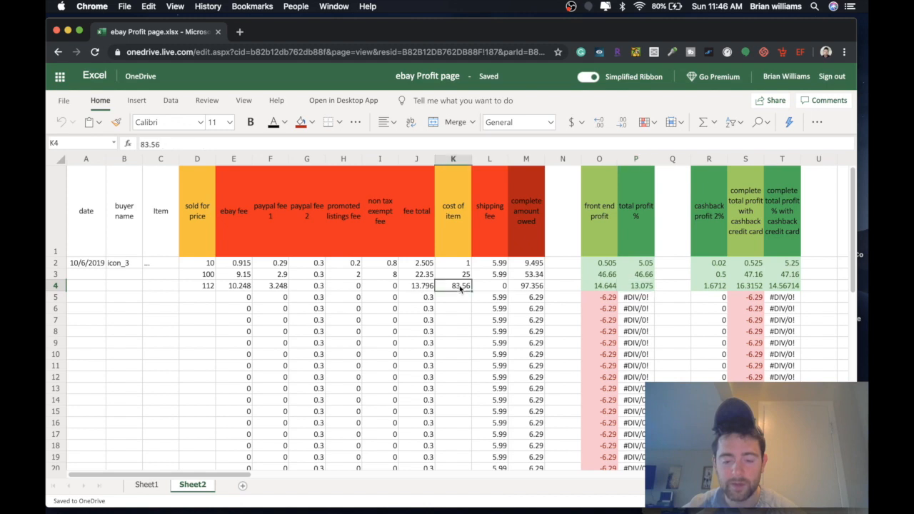
{"action": "left_click_drag", "start_coordinate": [450, 285], "coordinate": [496, 289]}
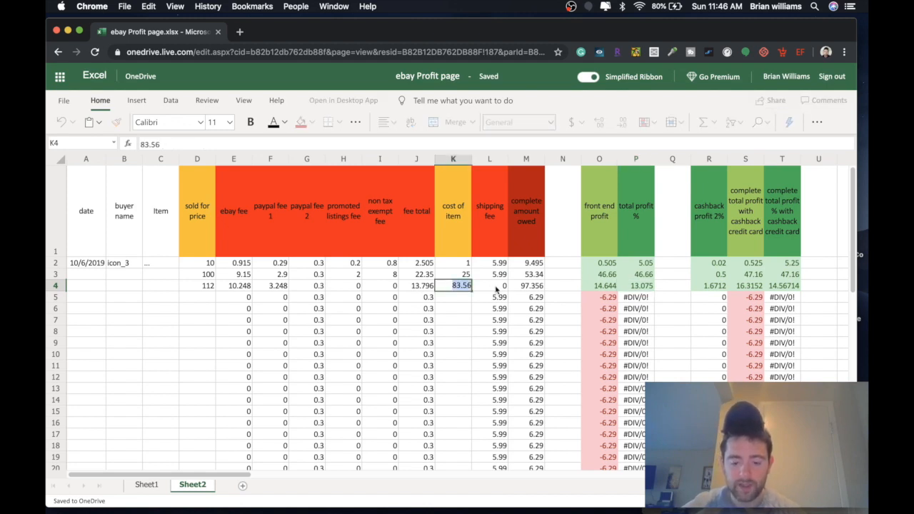
{"action": "type", "text": "88"}
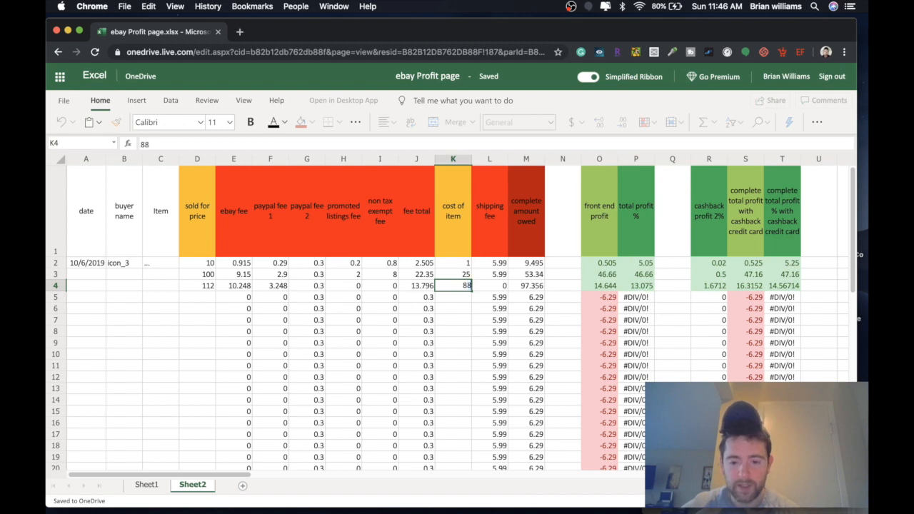
{"action": "left_click", "coordinate": [466, 302]}
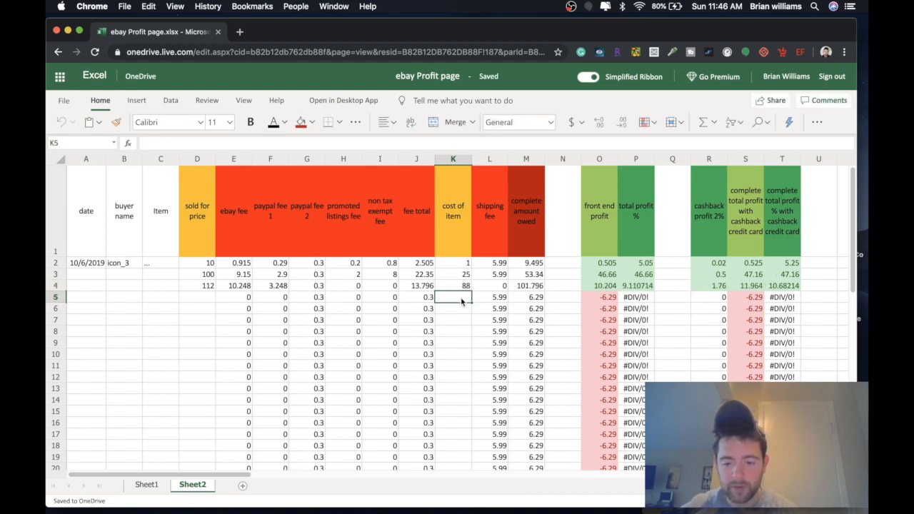
Set the cost of item in K4 to 91.
{"action": "left_click", "coordinate": [464, 286]}
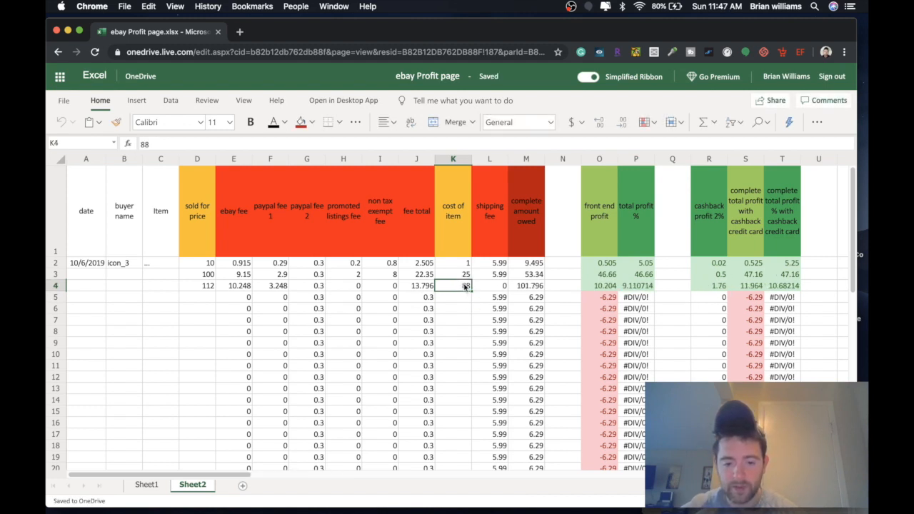
{"action": "double_click", "coordinate": [465, 286]}
{"action": "left_click_drag", "start_coordinate": [463, 285], "coordinate": [490, 286]}
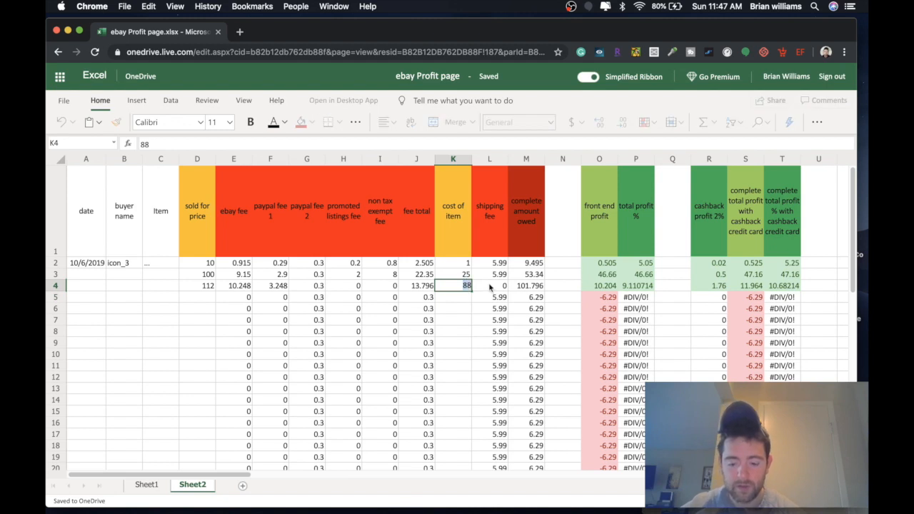
{"action": "type", "text": "91"}
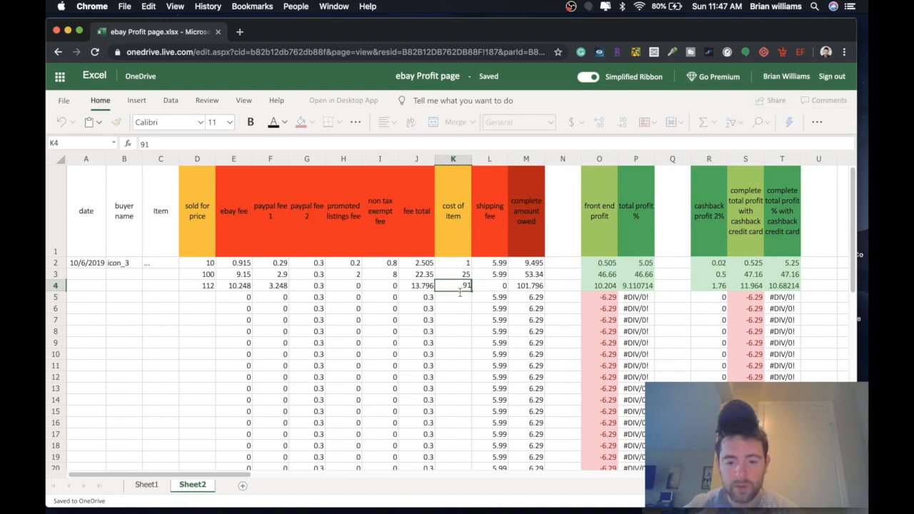
{"action": "key", "text": "Return"}
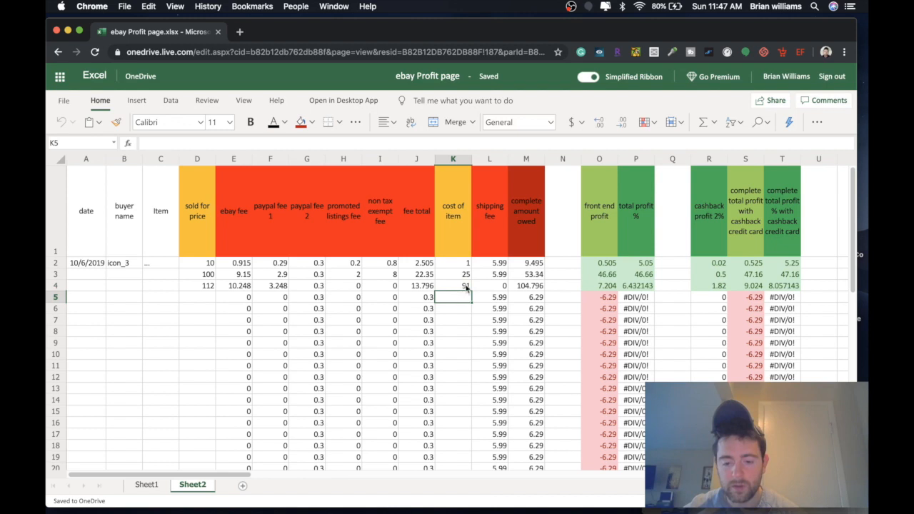
Set the cost of item in K4 to 92.
{"action": "double_click", "coordinate": [466, 287]}
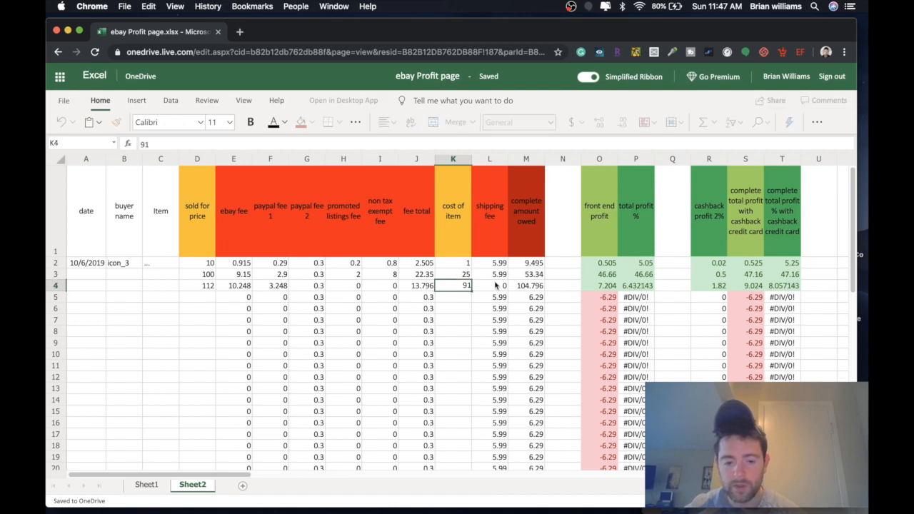
{"action": "key", "text": "BackSpace"}
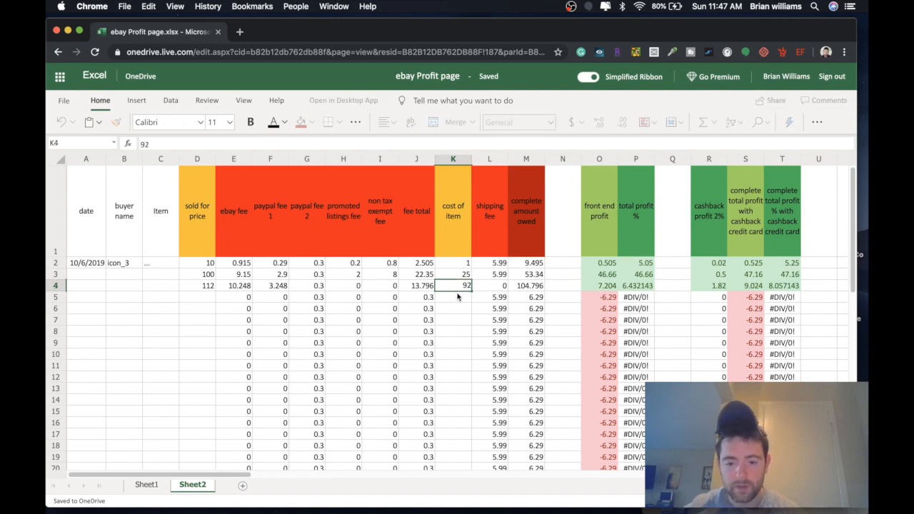
{"action": "key", "text": "Return"}
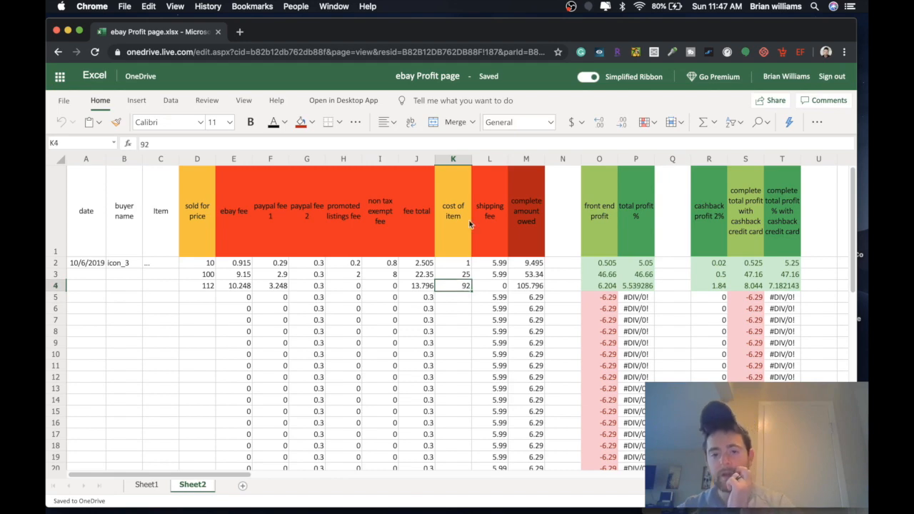
Search Google for "percentage calculator" in a new browser tab and open percentagecalculator.net.
{"action": "key", "text": "super+t"}
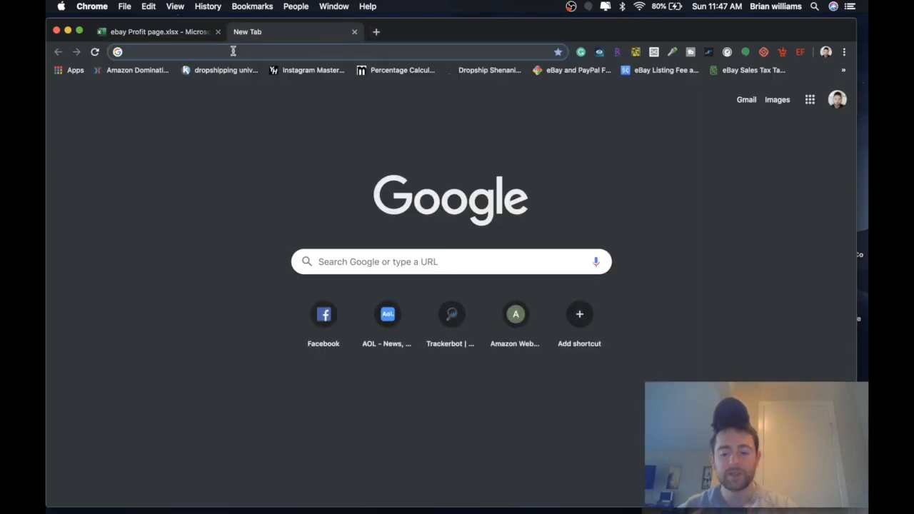
{"action": "type", "text": "percentage calcula"}
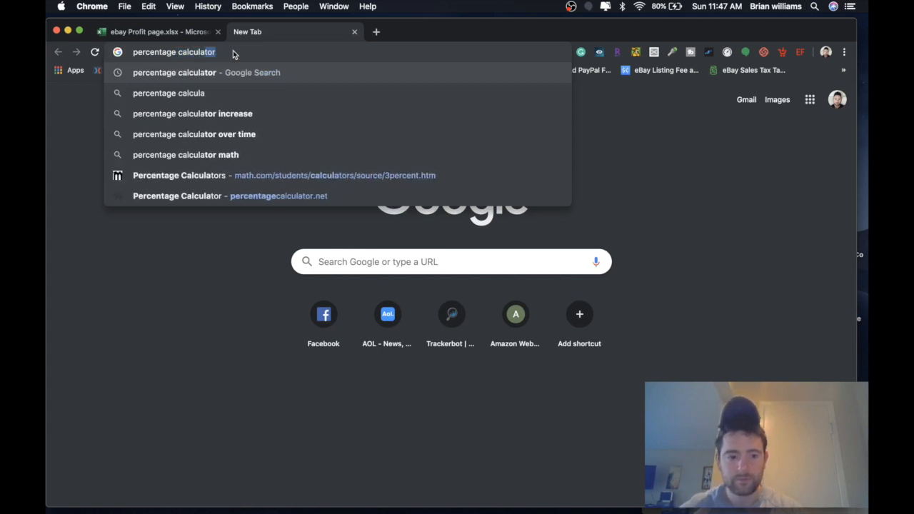
{"action": "left_click", "coordinate": [198, 72]}
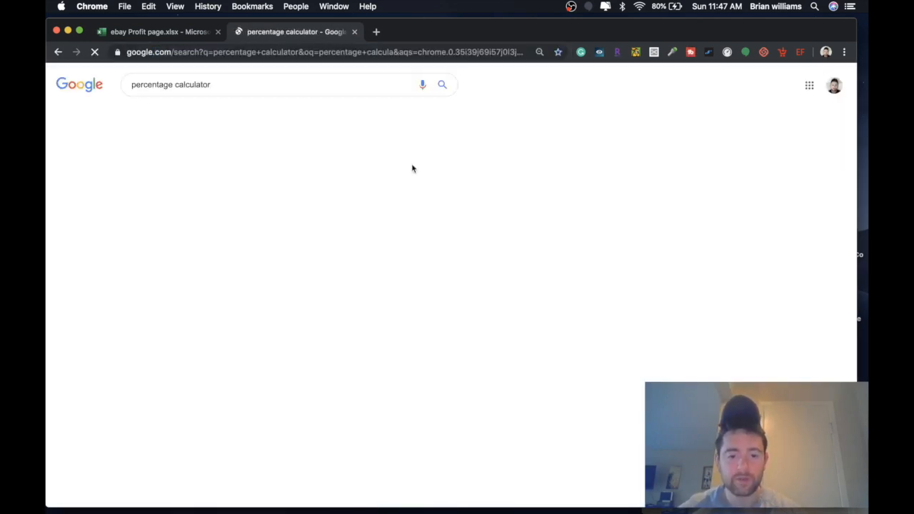
{"action": "left_click", "coordinate": [199, 343]}
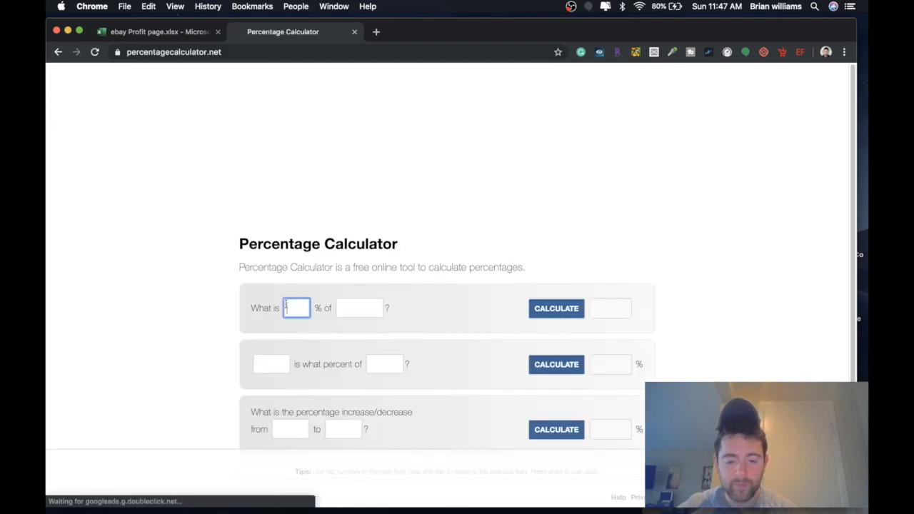
Calculate what percent 91 is of 100 in the percentage calculator.
{"action": "left_click", "coordinate": [278, 364]}
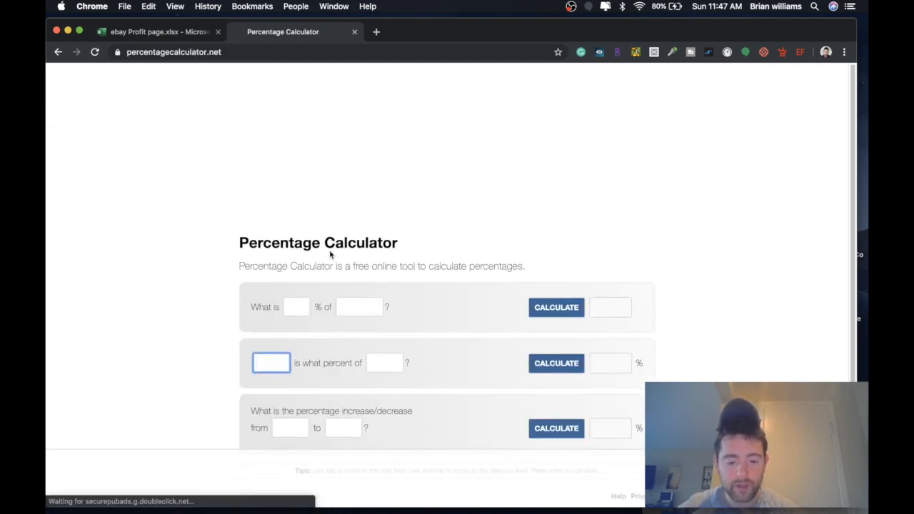
{"action": "type", "text": "91"}
{"action": "left_click", "coordinate": [384, 365]}
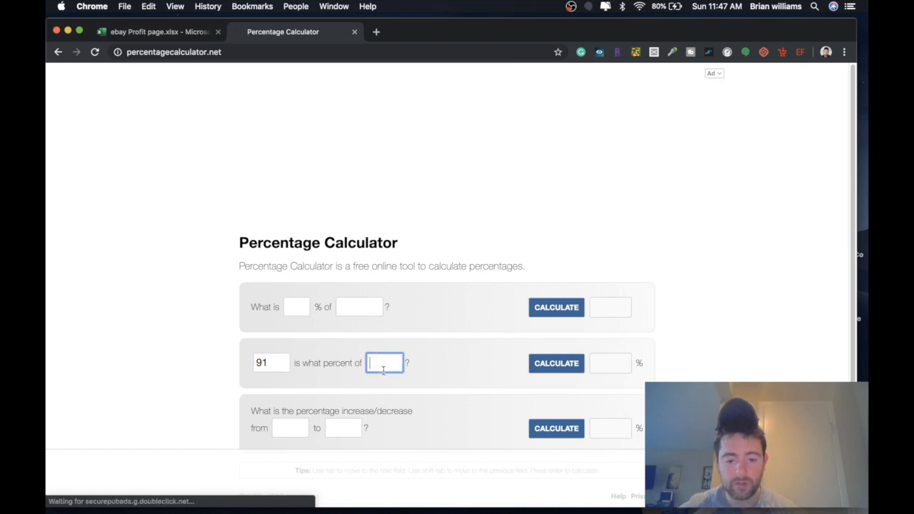
{"action": "type", "text": "100"}
{"action": "left_click", "coordinate": [561, 364]}
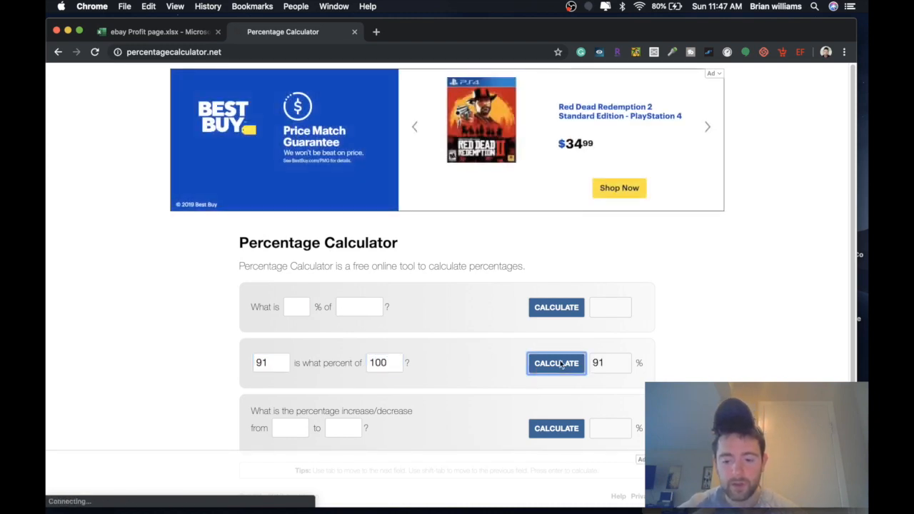
Return to the eBay Profit page workbook and examine the total profit % formulas in P4 and P2.
{"action": "left_click", "coordinate": [180, 31]}
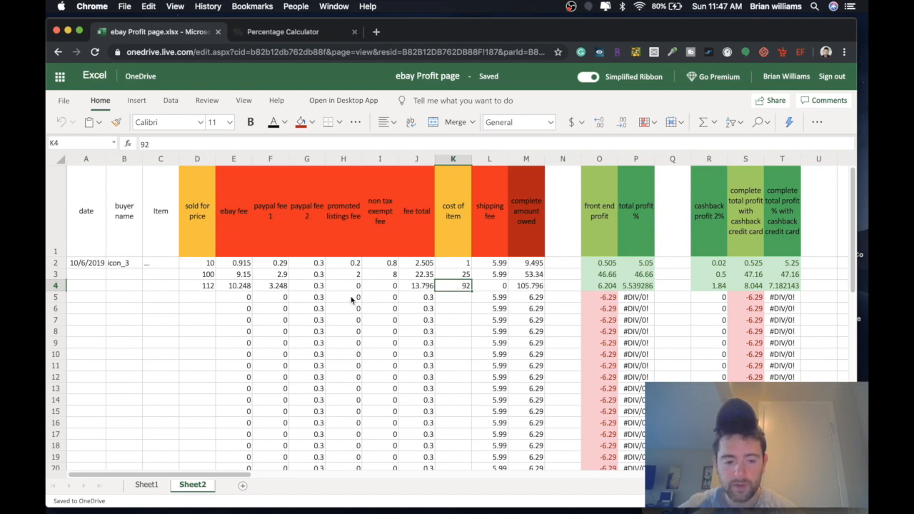
{"action": "left_click", "coordinate": [637, 289]}
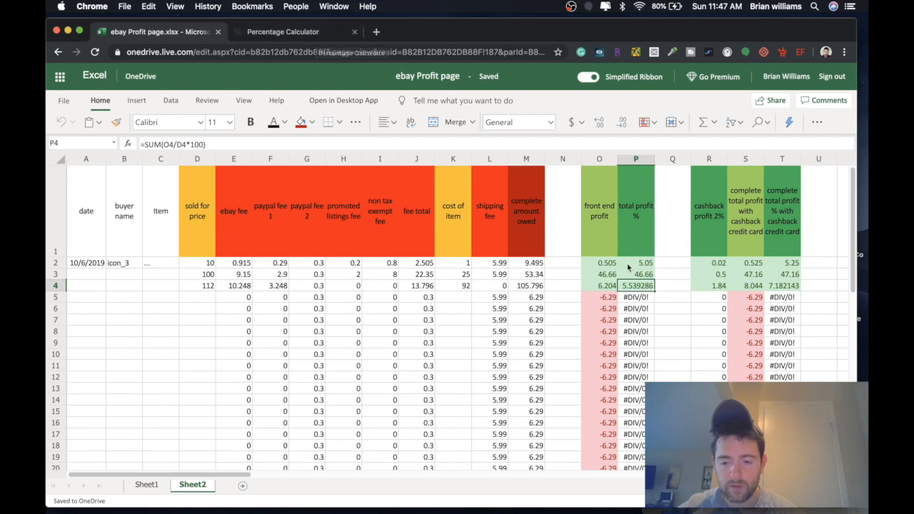
{"action": "double_click", "coordinate": [637, 286]}
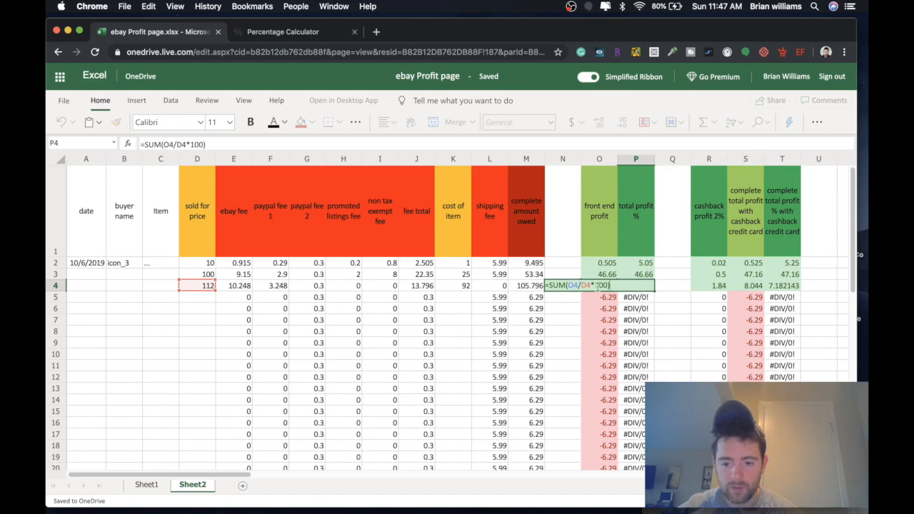
{"action": "left_click", "coordinate": [600, 300]}
{"action": "double_click", "coordinate": [640, 264]}
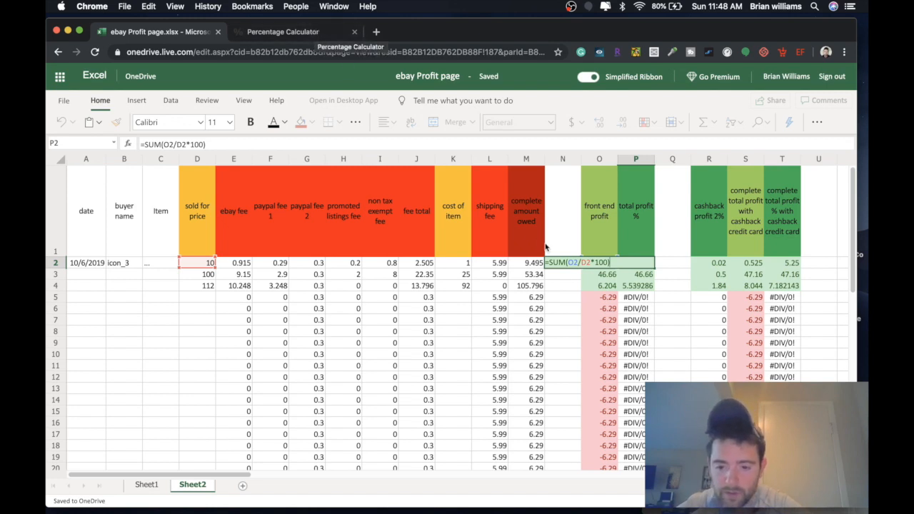
{"action": "left_click", "coordinate": [571, 285]}
{"action": "left_click", "coordinate": [607, 285]}
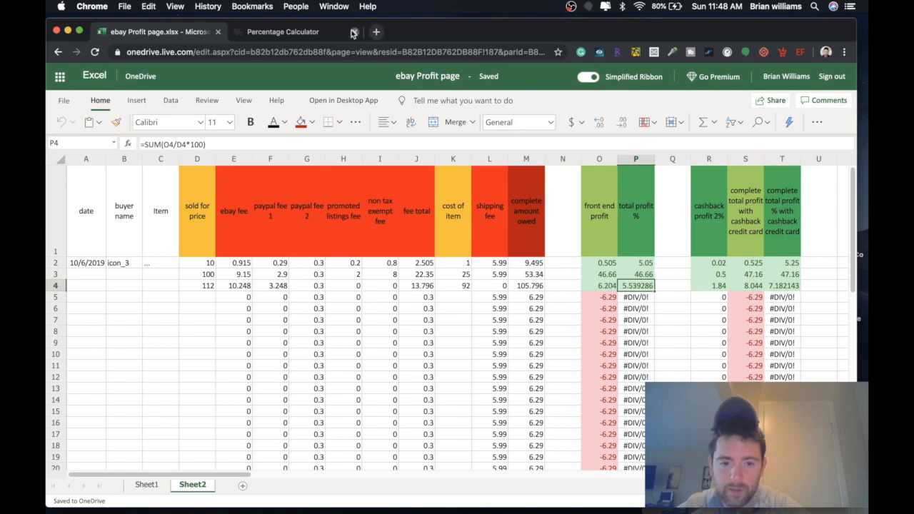
Switch to the percentage calculator page and calculate what percent 6.2 is of 112.
{"action": "left_click", "coordinate": [285, 31]}
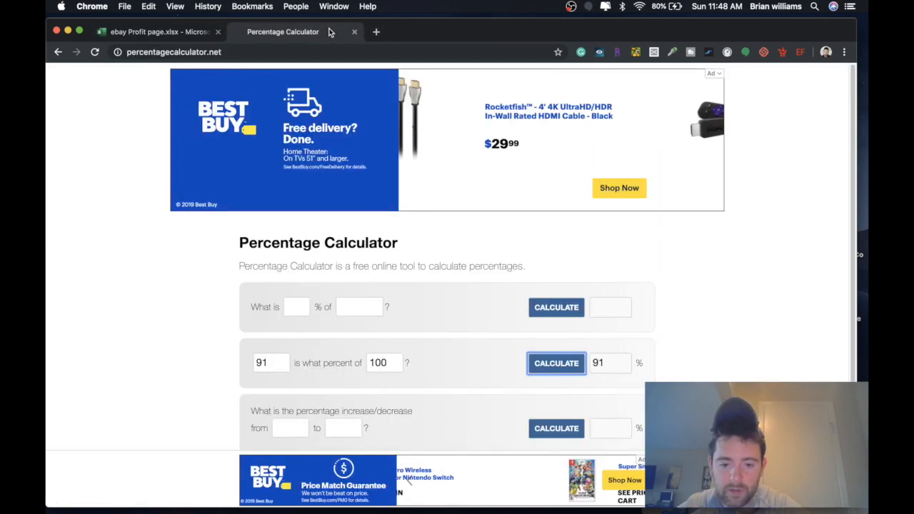
{"action": "double_click", "coordinate": [280, 362]}
{"action": "type", "text": "6.2"}
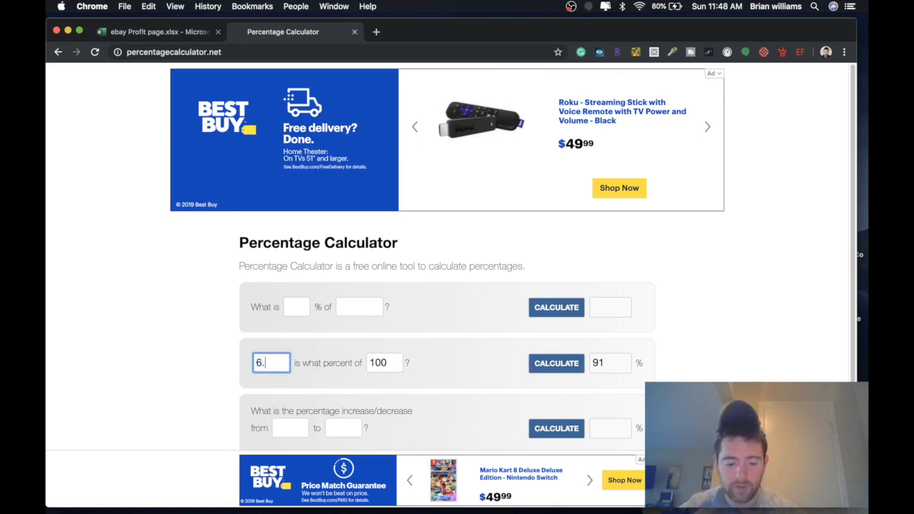
{"action": "double_click", "coordinate": [392, 362]}
{"action": "type", "text": "112"}
{"action": "left_click", "coordinate": [567, 362]}
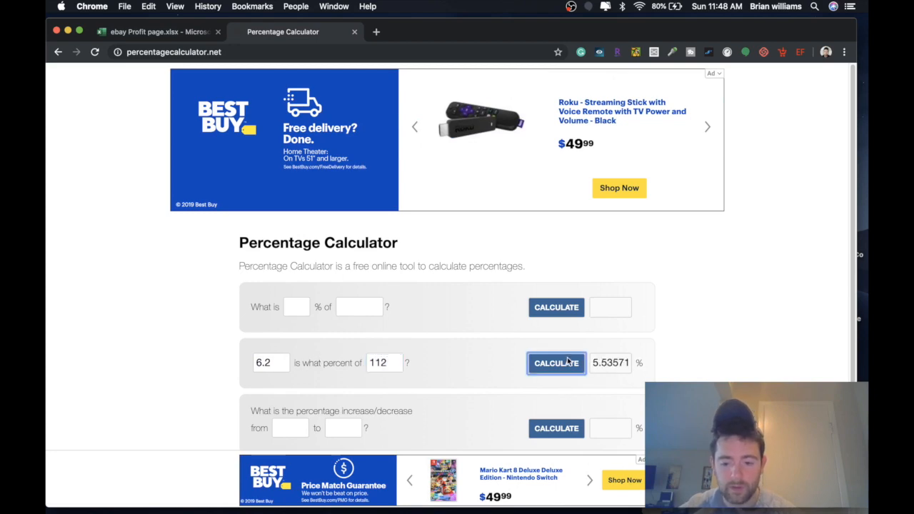
Return to the eBay Profit page workbook and set the cost of item in K4 to 93.
{"action": "left_click", "coordinate": [188, 36]}
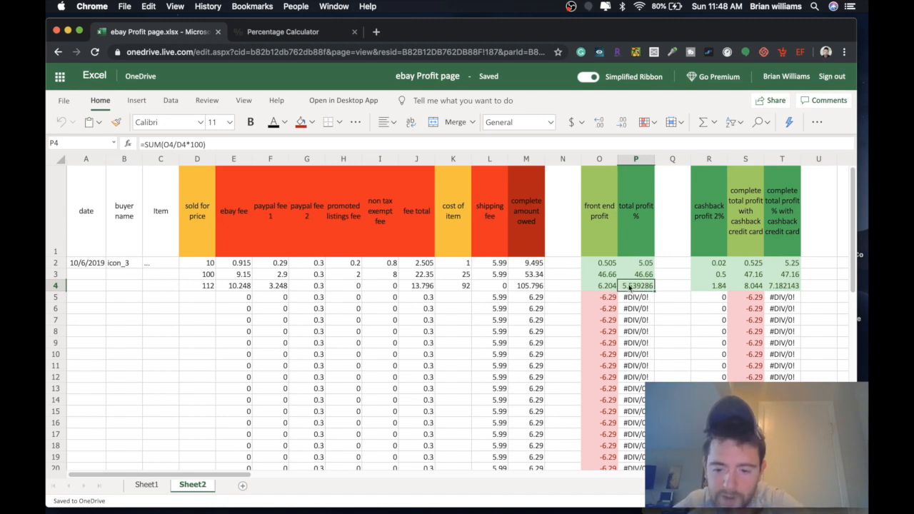
{"action": "left_click", "coordinate": [461, 286]}
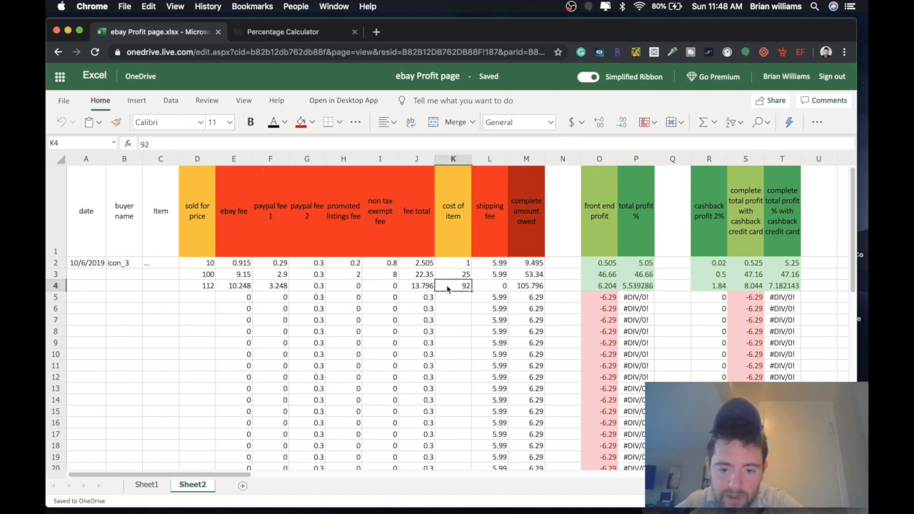
{"action": "double_click", "coordinate": [468, 286]}
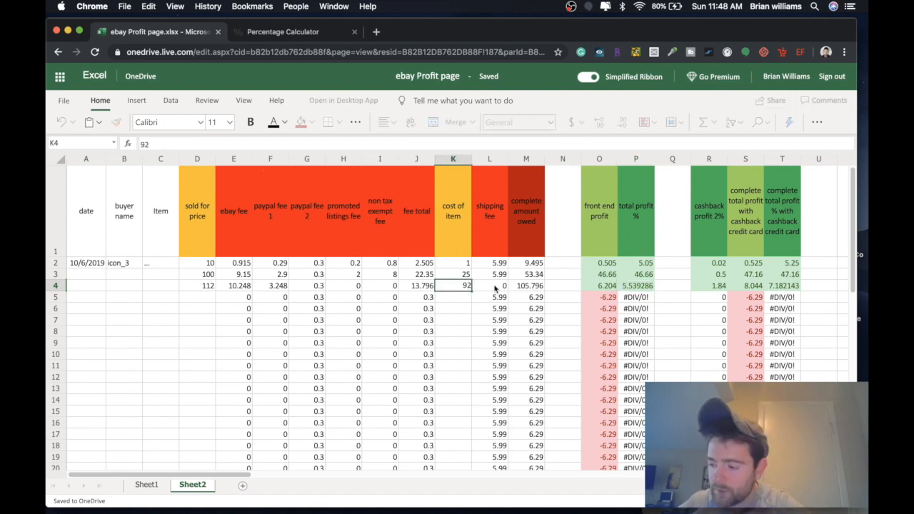
{"action": "key", "text": "BackSpace"}
{"action": "type", "text": "3"}
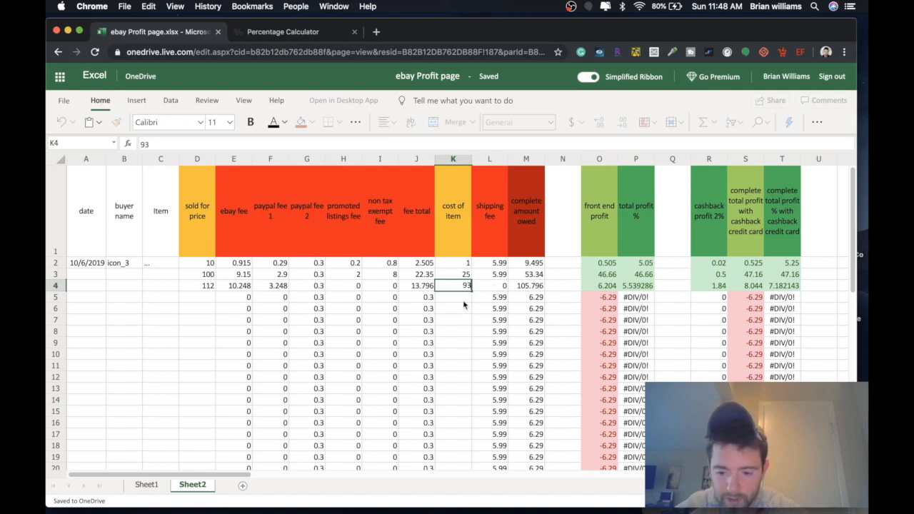
{"action": "key", "text": "Return"}
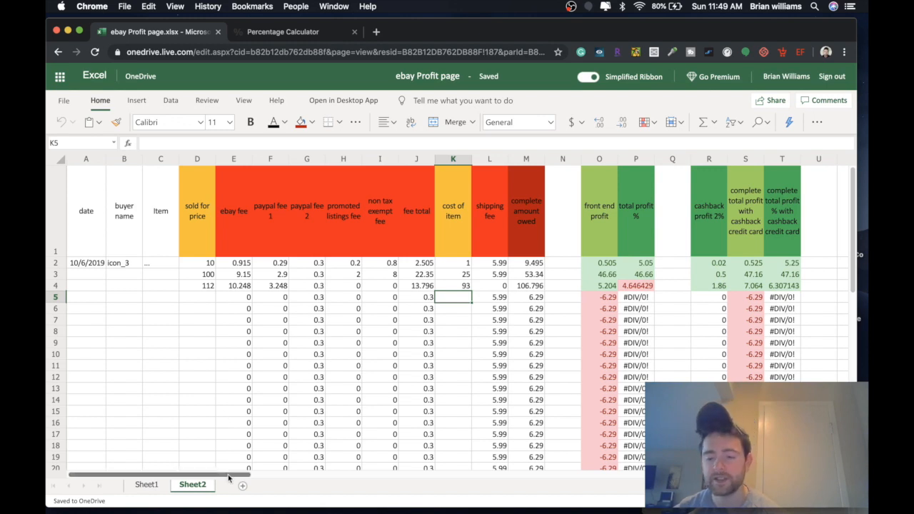
Add the column header "supplier" in cell V1, beyond the cashback profit columns.
{"action": "left_click_drag", "start_coordinate": [228, 478], "coordinate": [250, 476]}
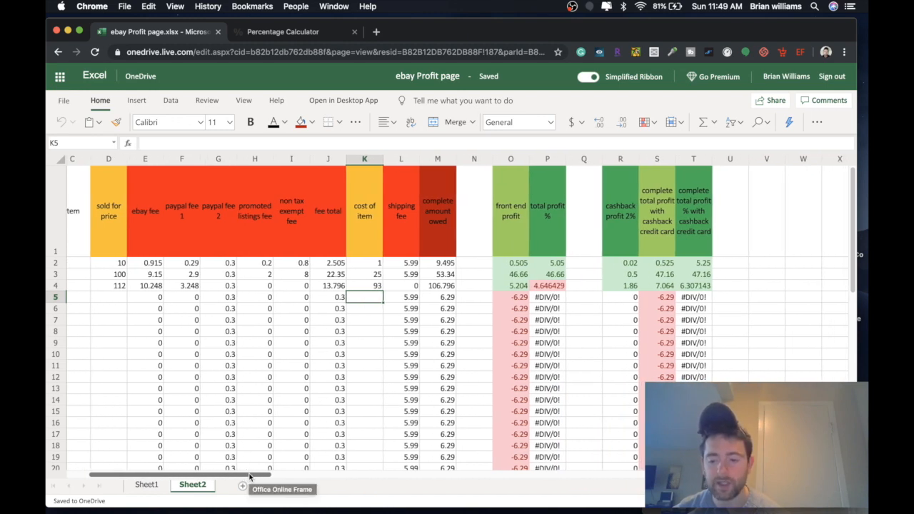
{"action": "left_click_drag", "start_coordinate": [250, 477], "coordinate": [358, 469]}
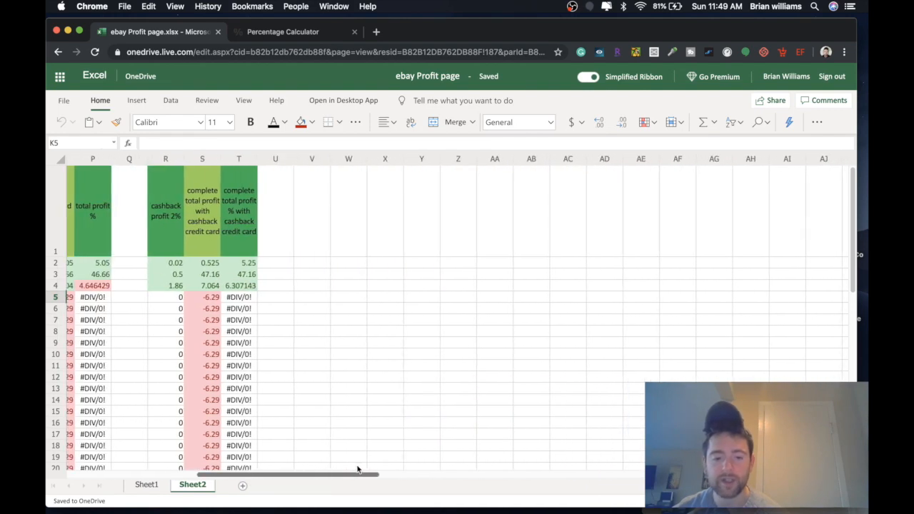
{"action": "left_click", "coordinate": [311, 221]}
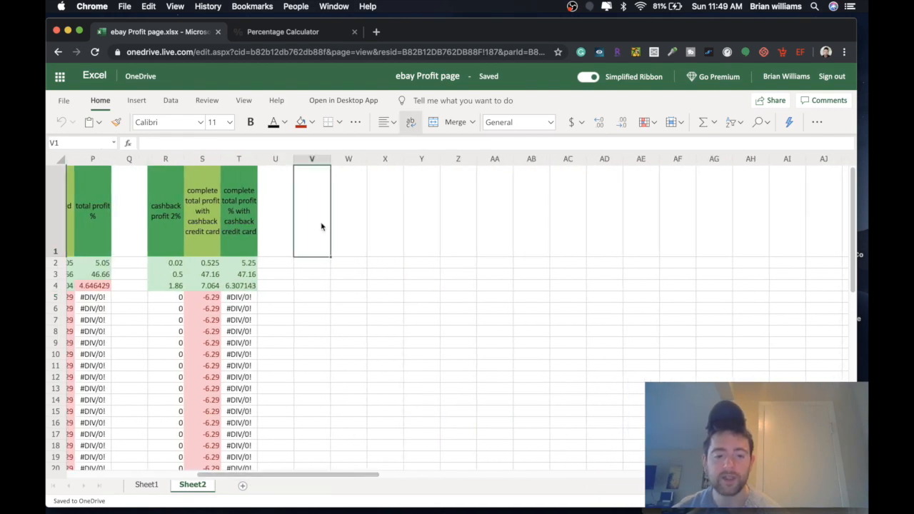
{"action": "double_click", "coordinate": [321, 227]}
{"action": "type", "text": "sup"}
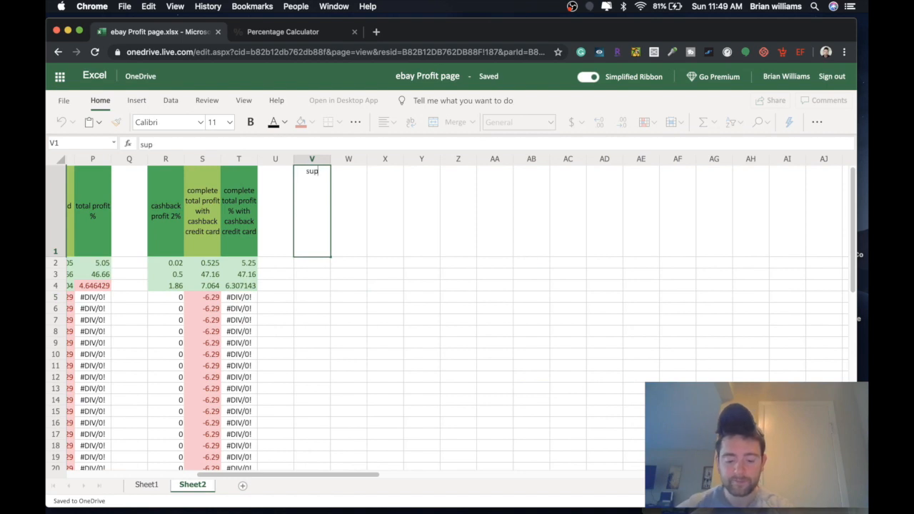
{"action": "type", "text": "plier"}
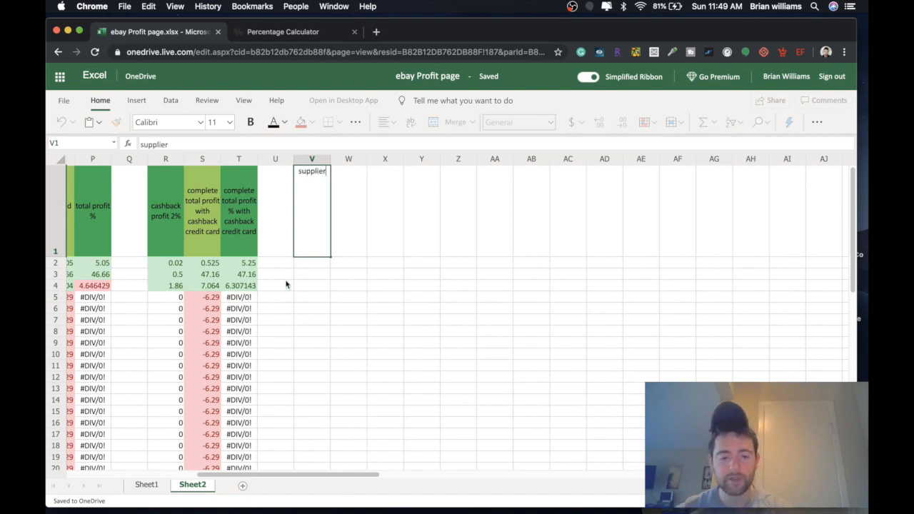
{"action": "key", "text": "Return"}
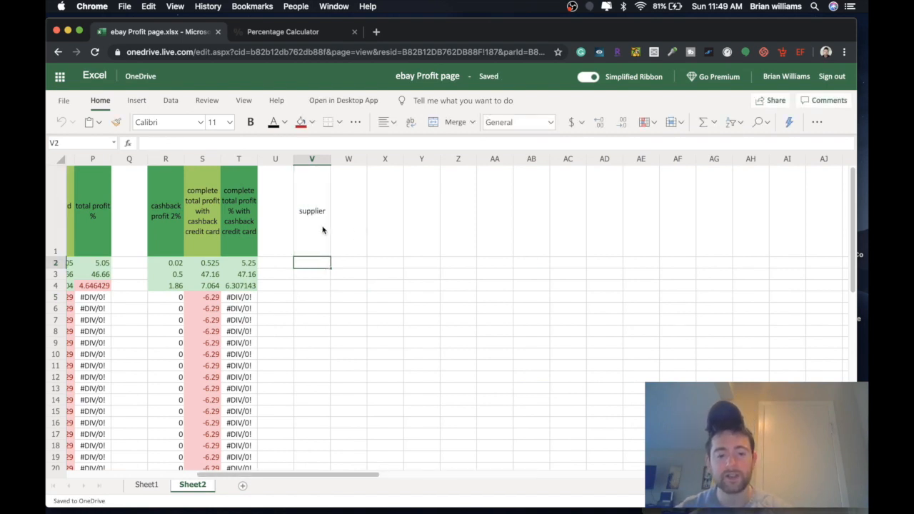
{"action": "left_click", "coordinate": [322, 229]}
Add the column header "date purchased" in cell W1, beside the supplier header.
{"action": "left_click_drag", "start_coordinate": [328, 474], "coordinate": [248, 472]}
{"action": "left_click", "coordinate": [666, 287]}
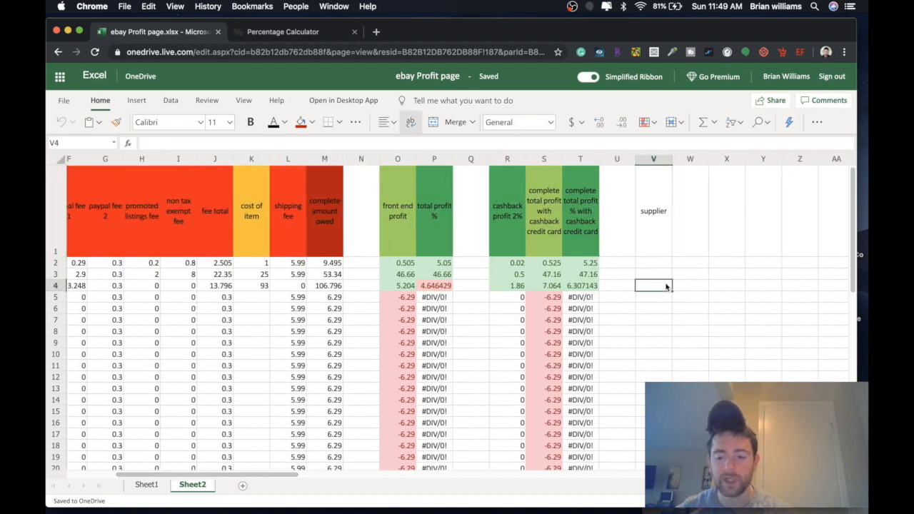
{"action": "double_click", "coordinate": [685, 209]}
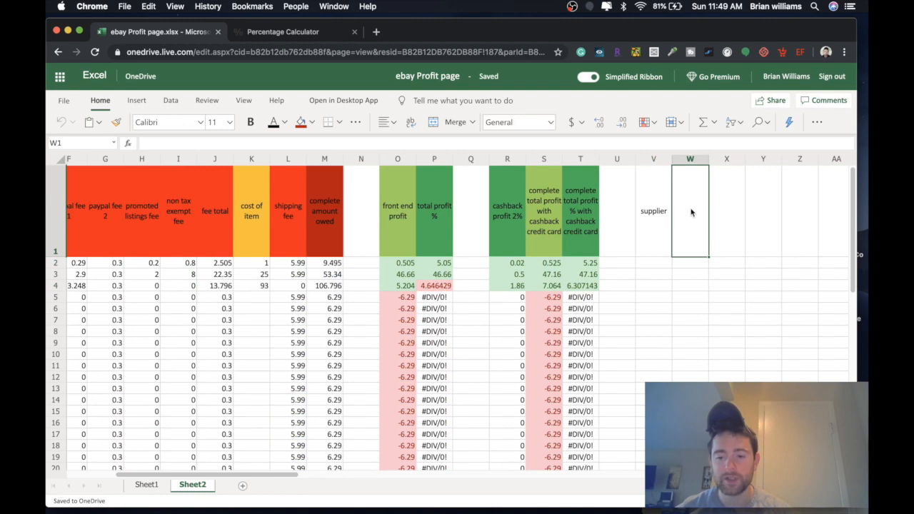
{"action": "type", "text": "date "}
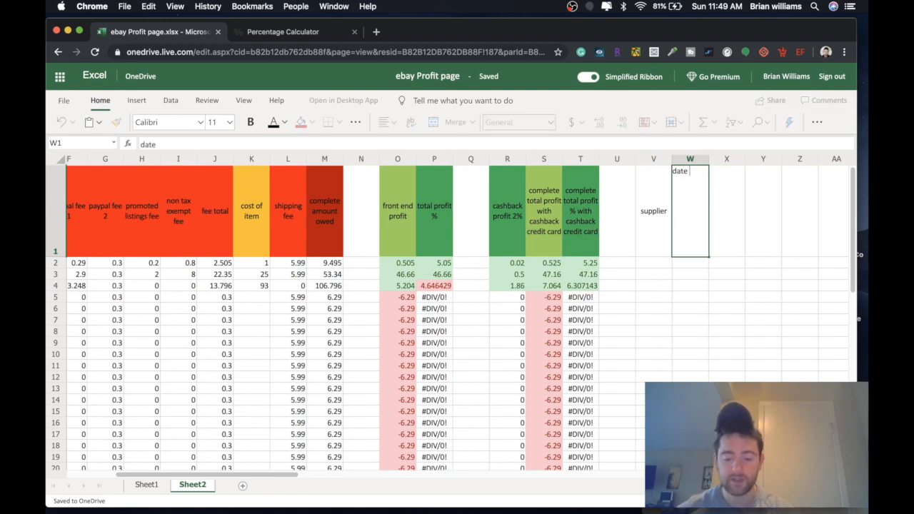
{"action": "type", "text": "purchased"}
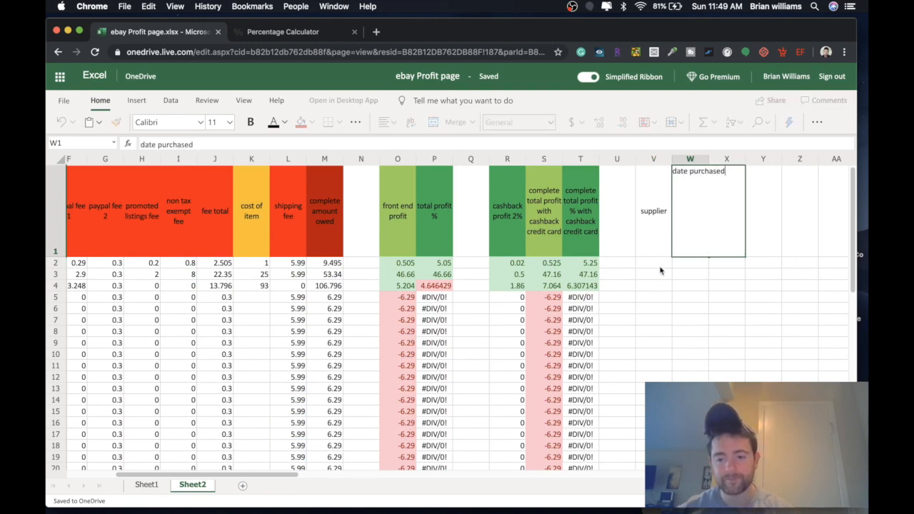
{"action": "left_click", "coordinate": [648, 286]}
{"action": "left_click", "coordinate": [686, 231]}
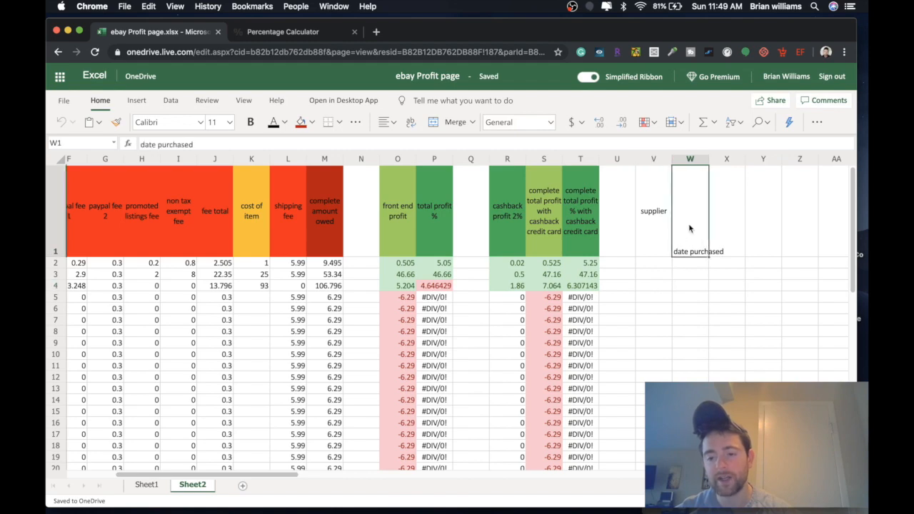
{"action": "left_click_drag", "start_coordinate": [266, 474], "coordinate": [205, 472]}
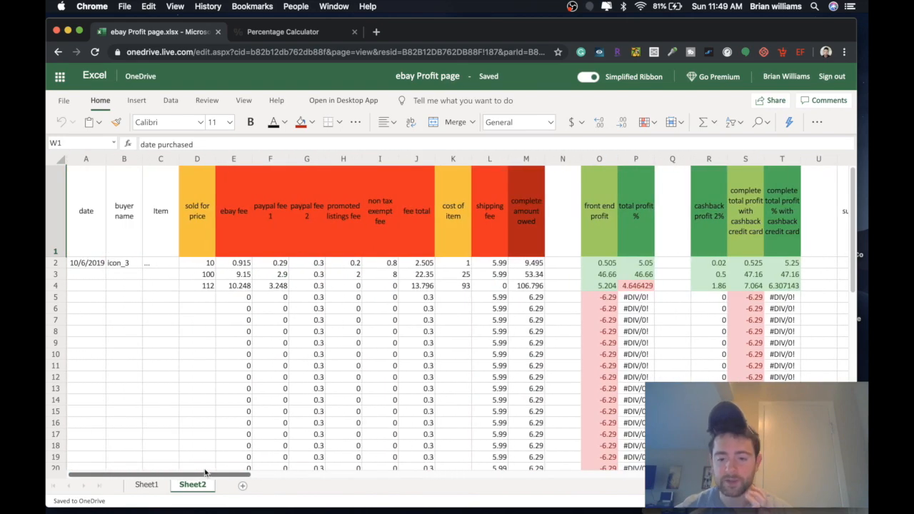